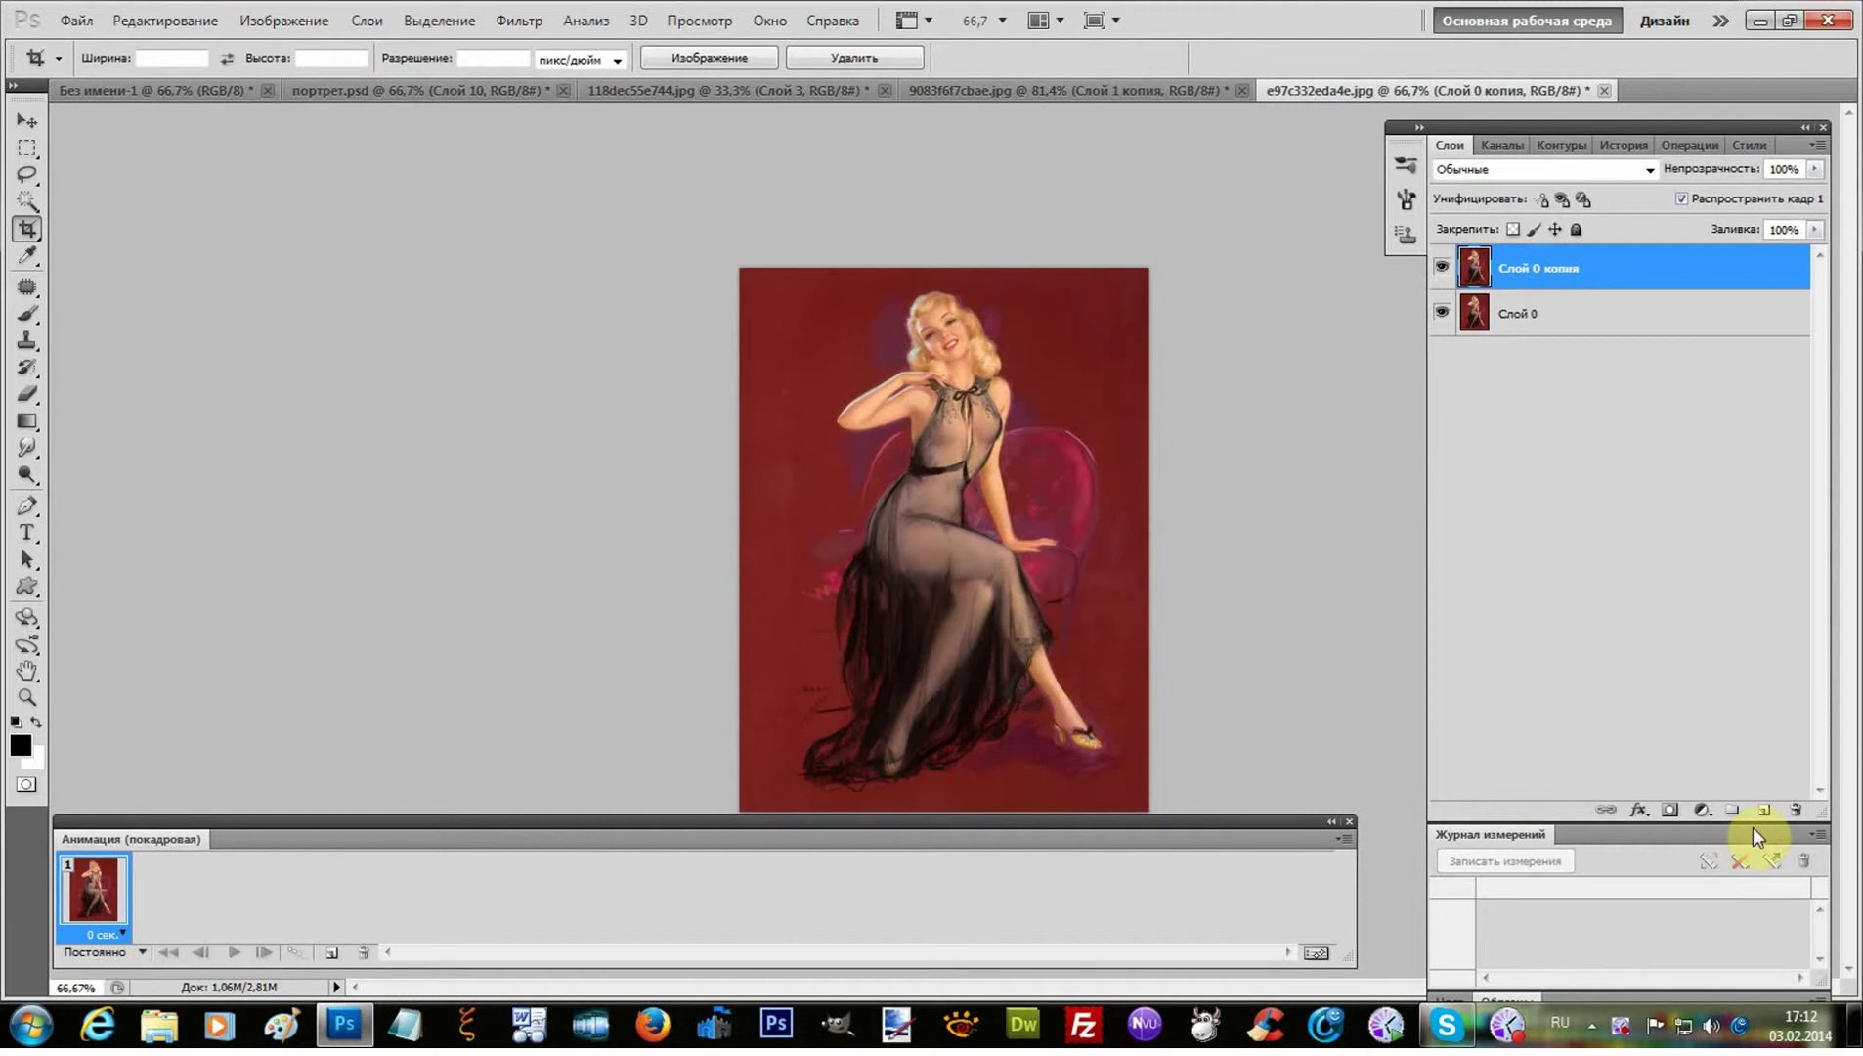
# - Add a new layer on top and paint one soft black 432 px brush spot over the woman's upper body
pyautogui.click(1765, 811)
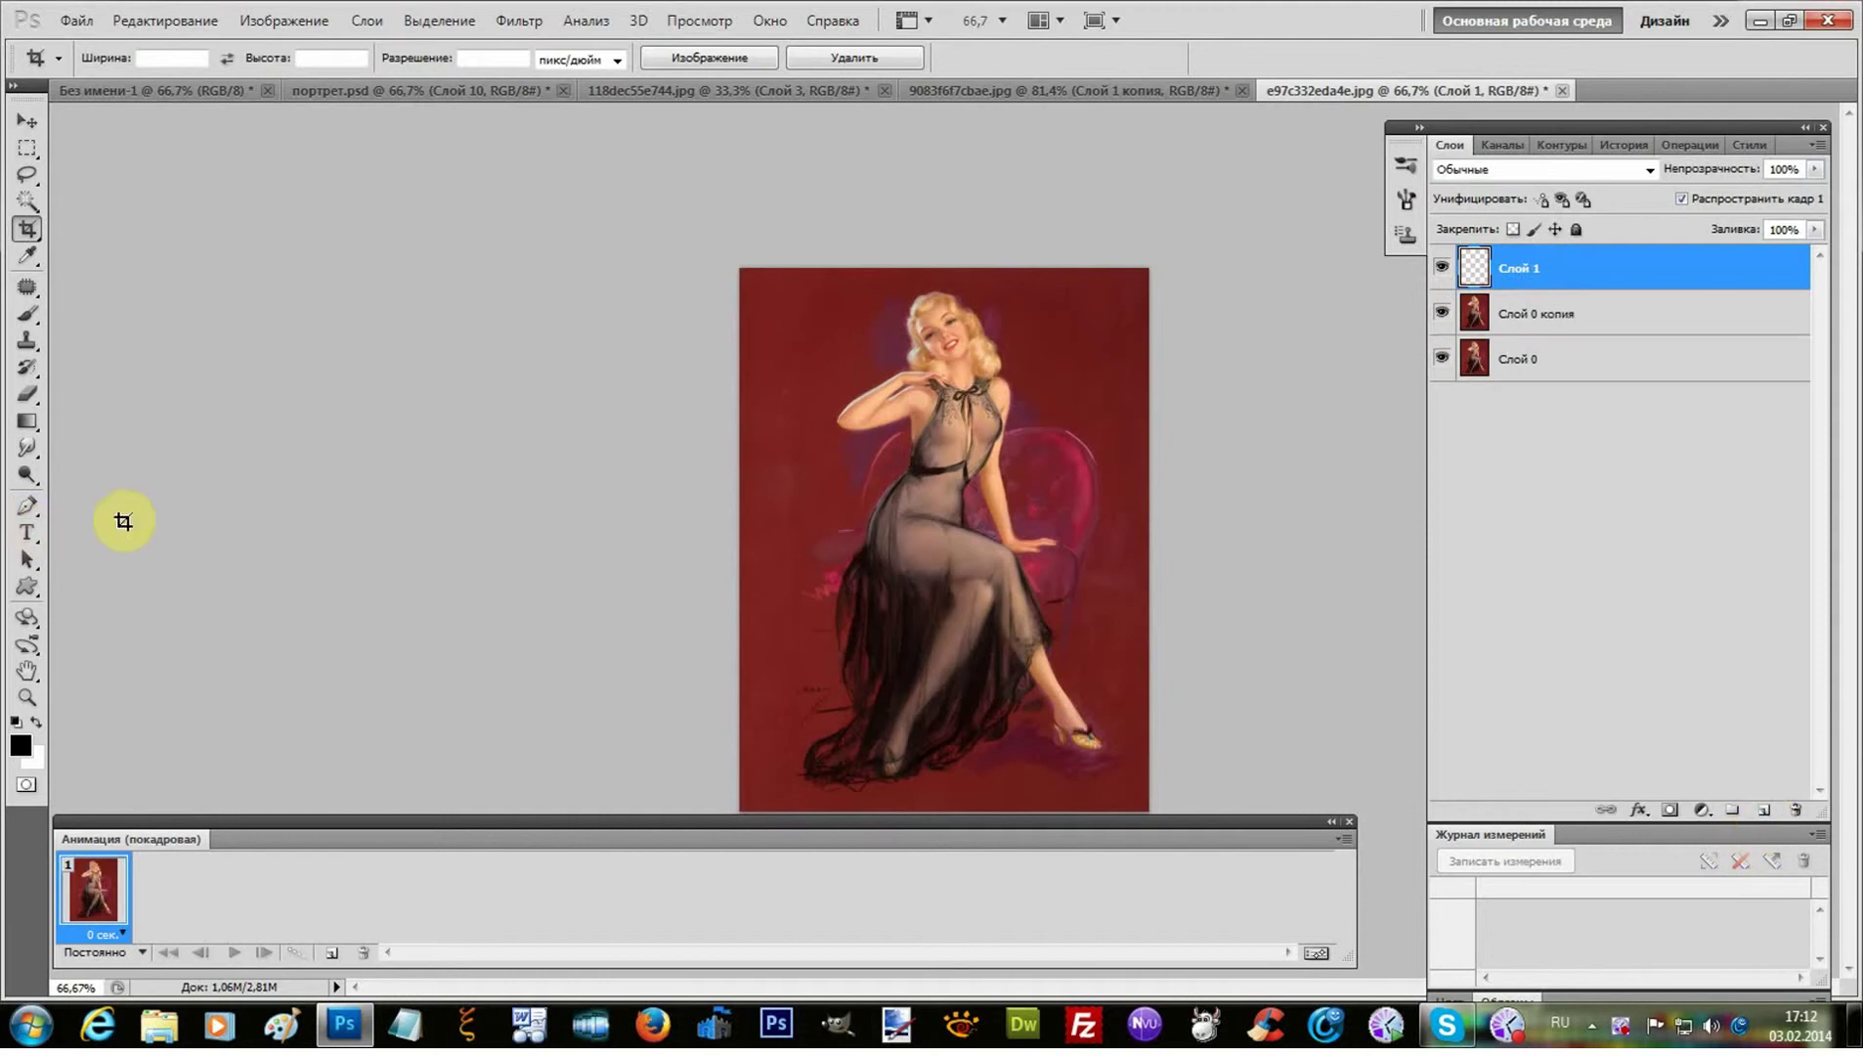
pyautogui.click(33, 315)
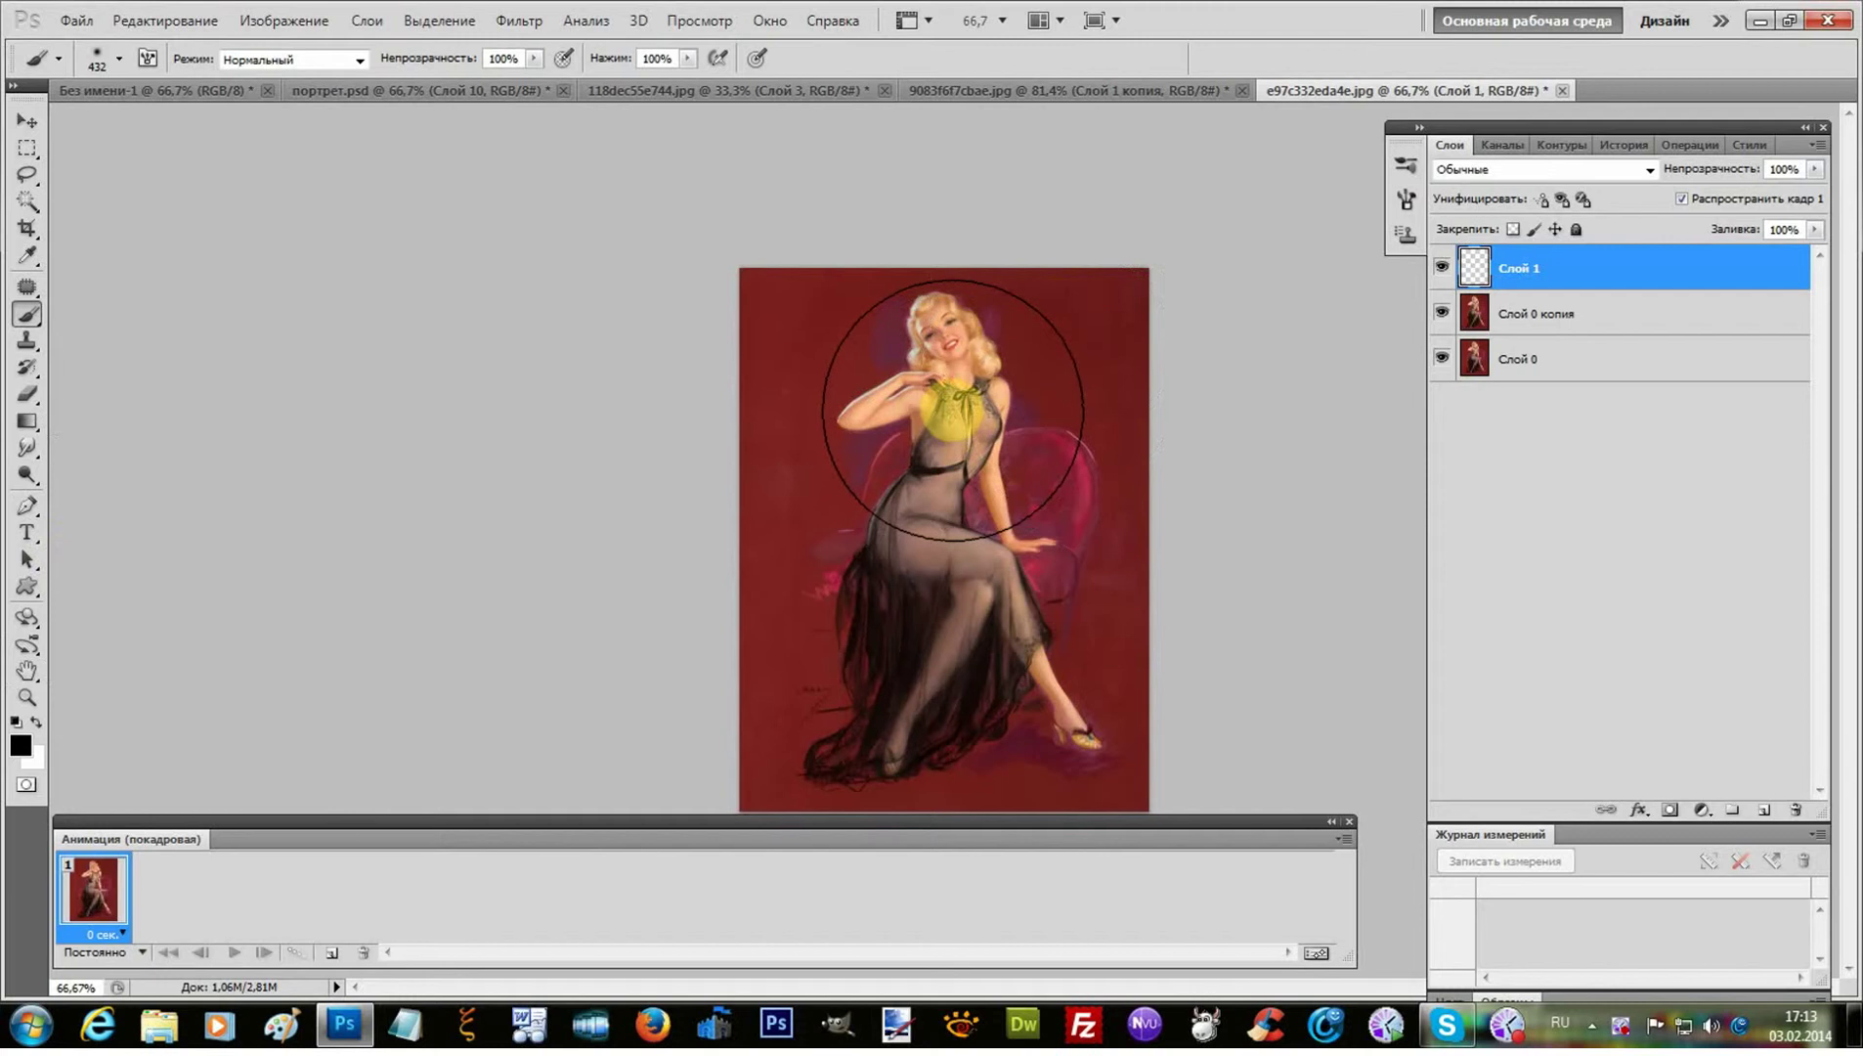
pyautogui.click(951, 410)
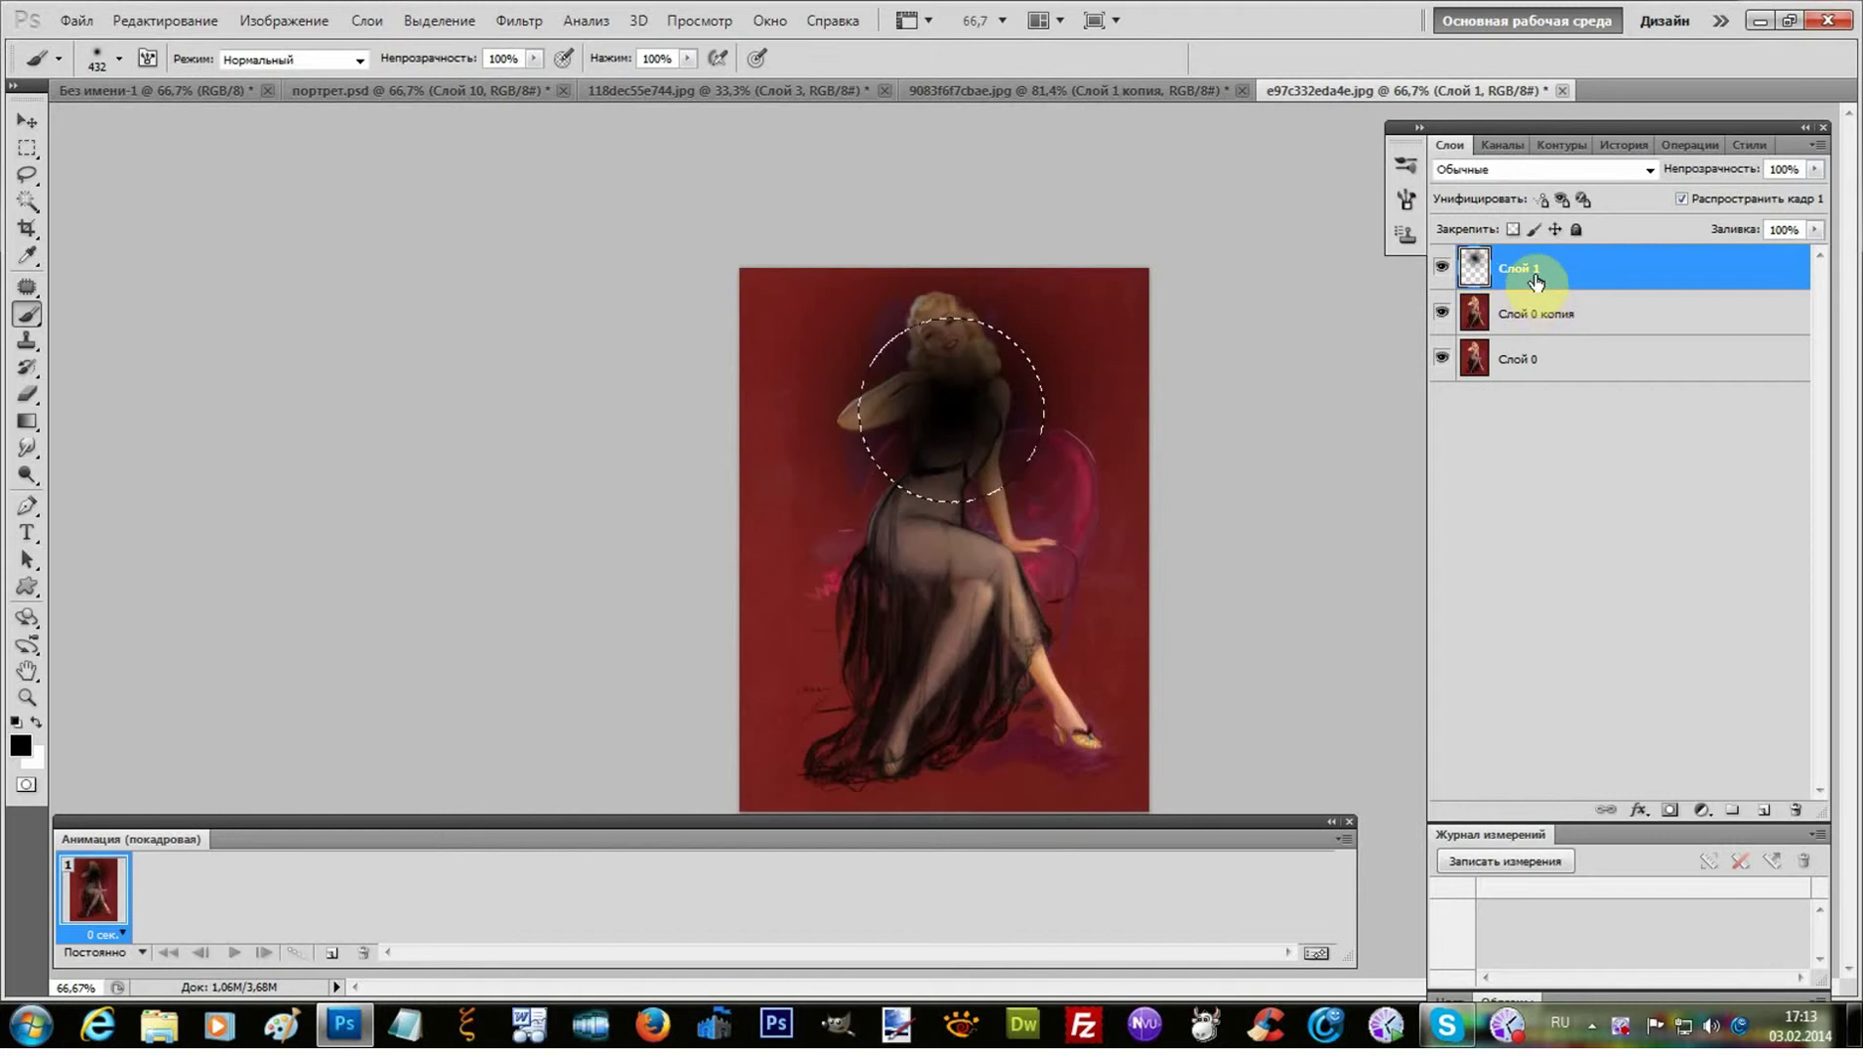
# - Select the painted spot's area, invert the selection and delete everything outside the spot from the Слой 0 копия layer
pyautogui.click(430, 21)
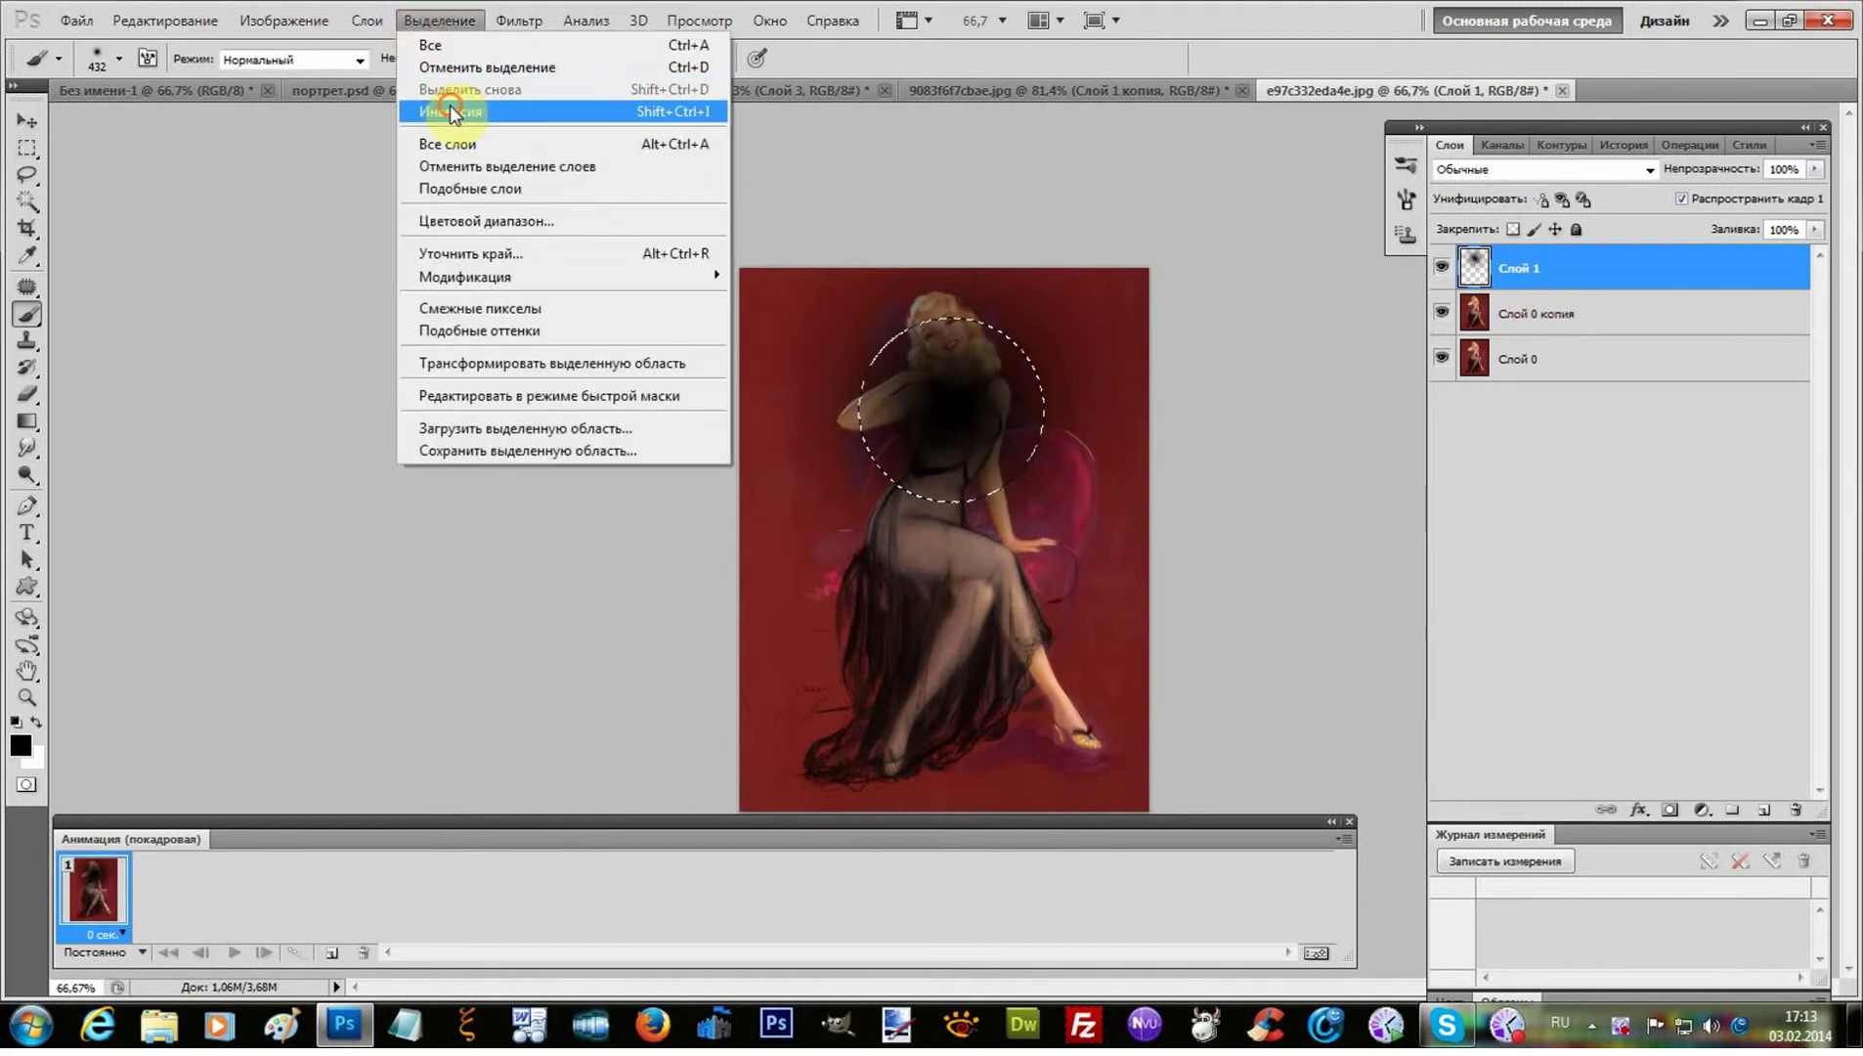
pyautogui.click(450, 111)
pyautogui.click(1532, 330)
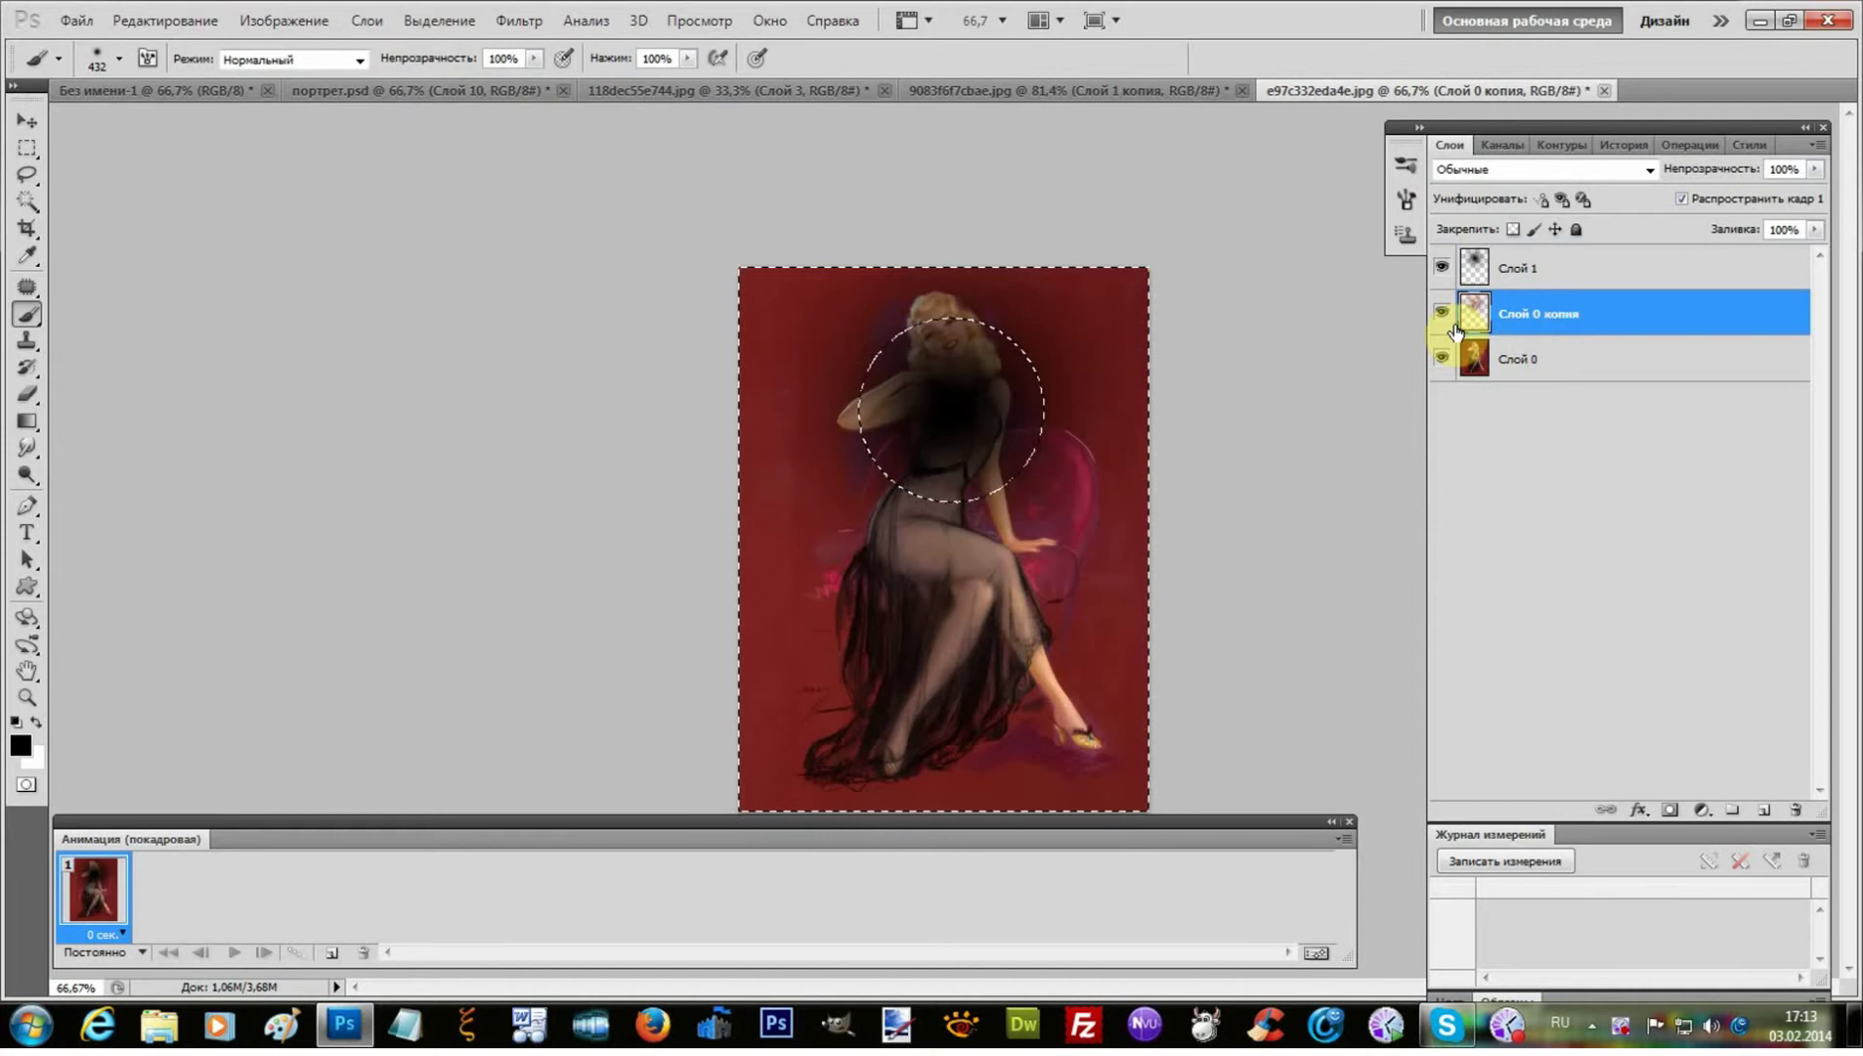
pyautogui.press('Delete')
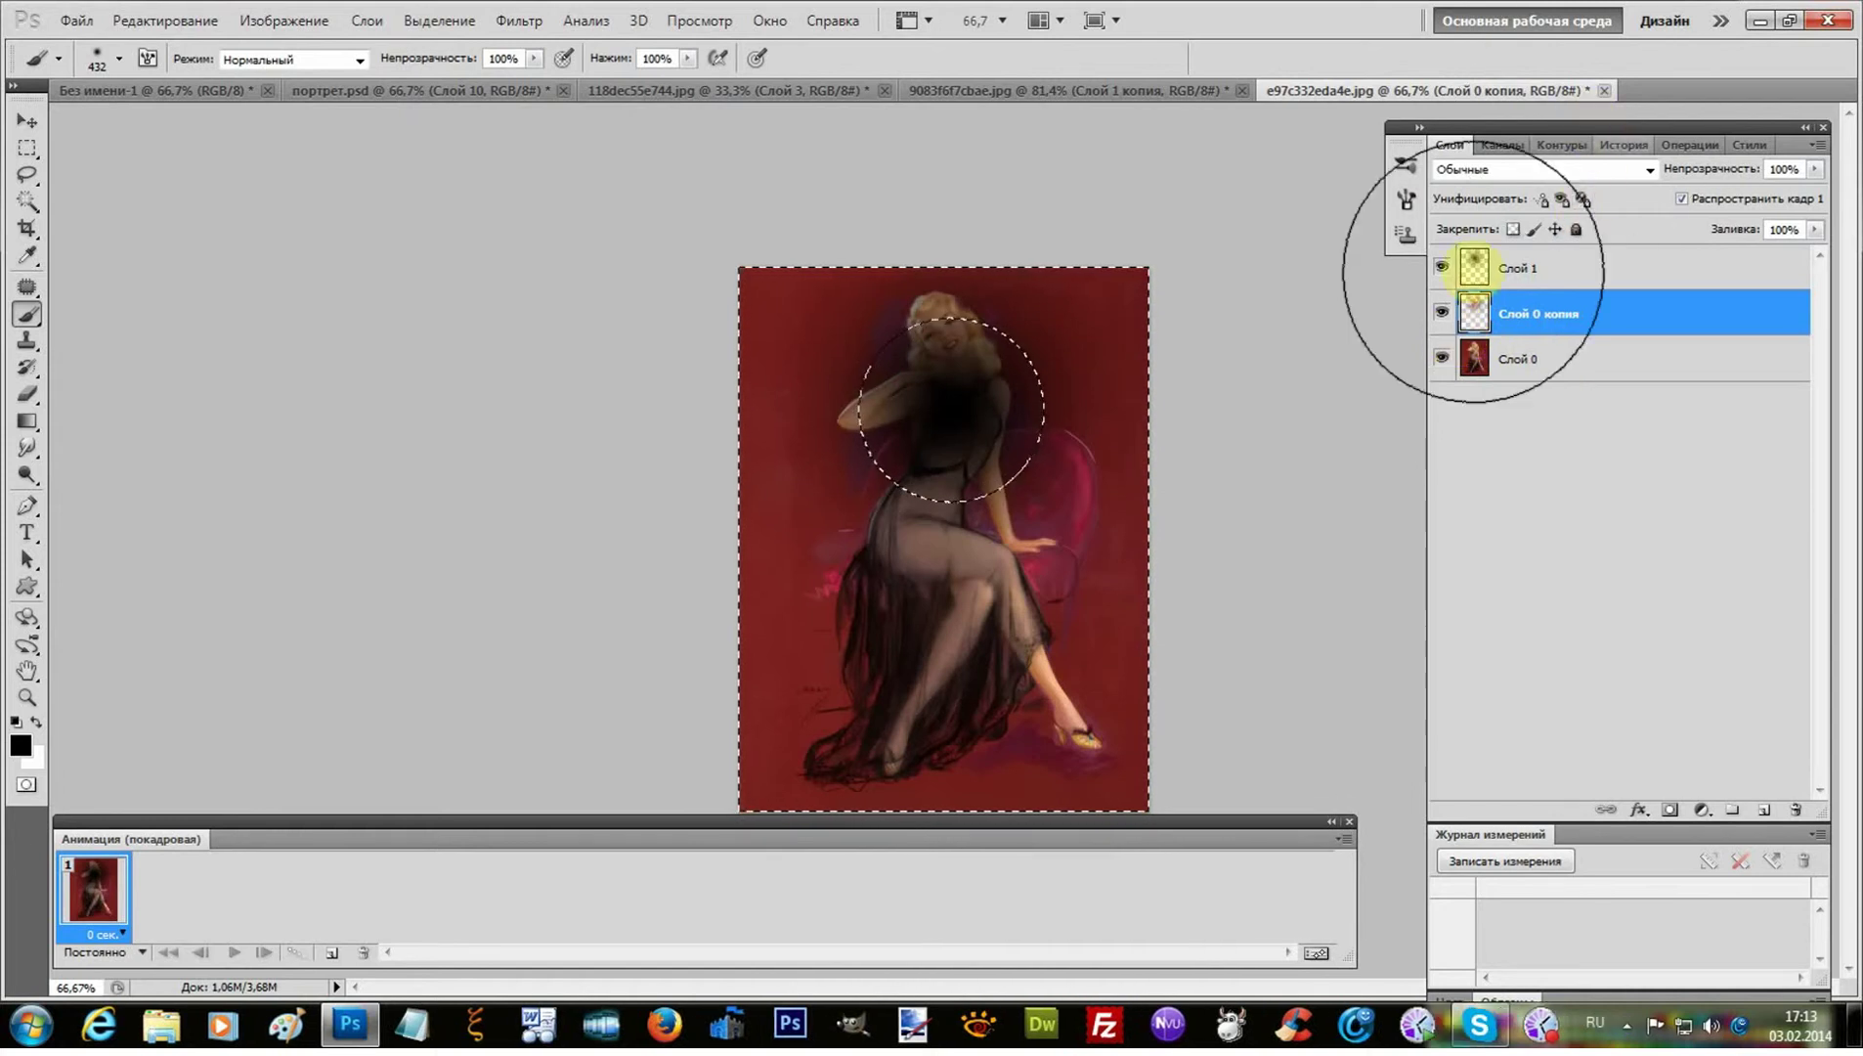
# - Clear the selection and hide Слой 1 and Слой 0 копия, leaving only Слой 0 visible
pyautogui.click(1442, 267)
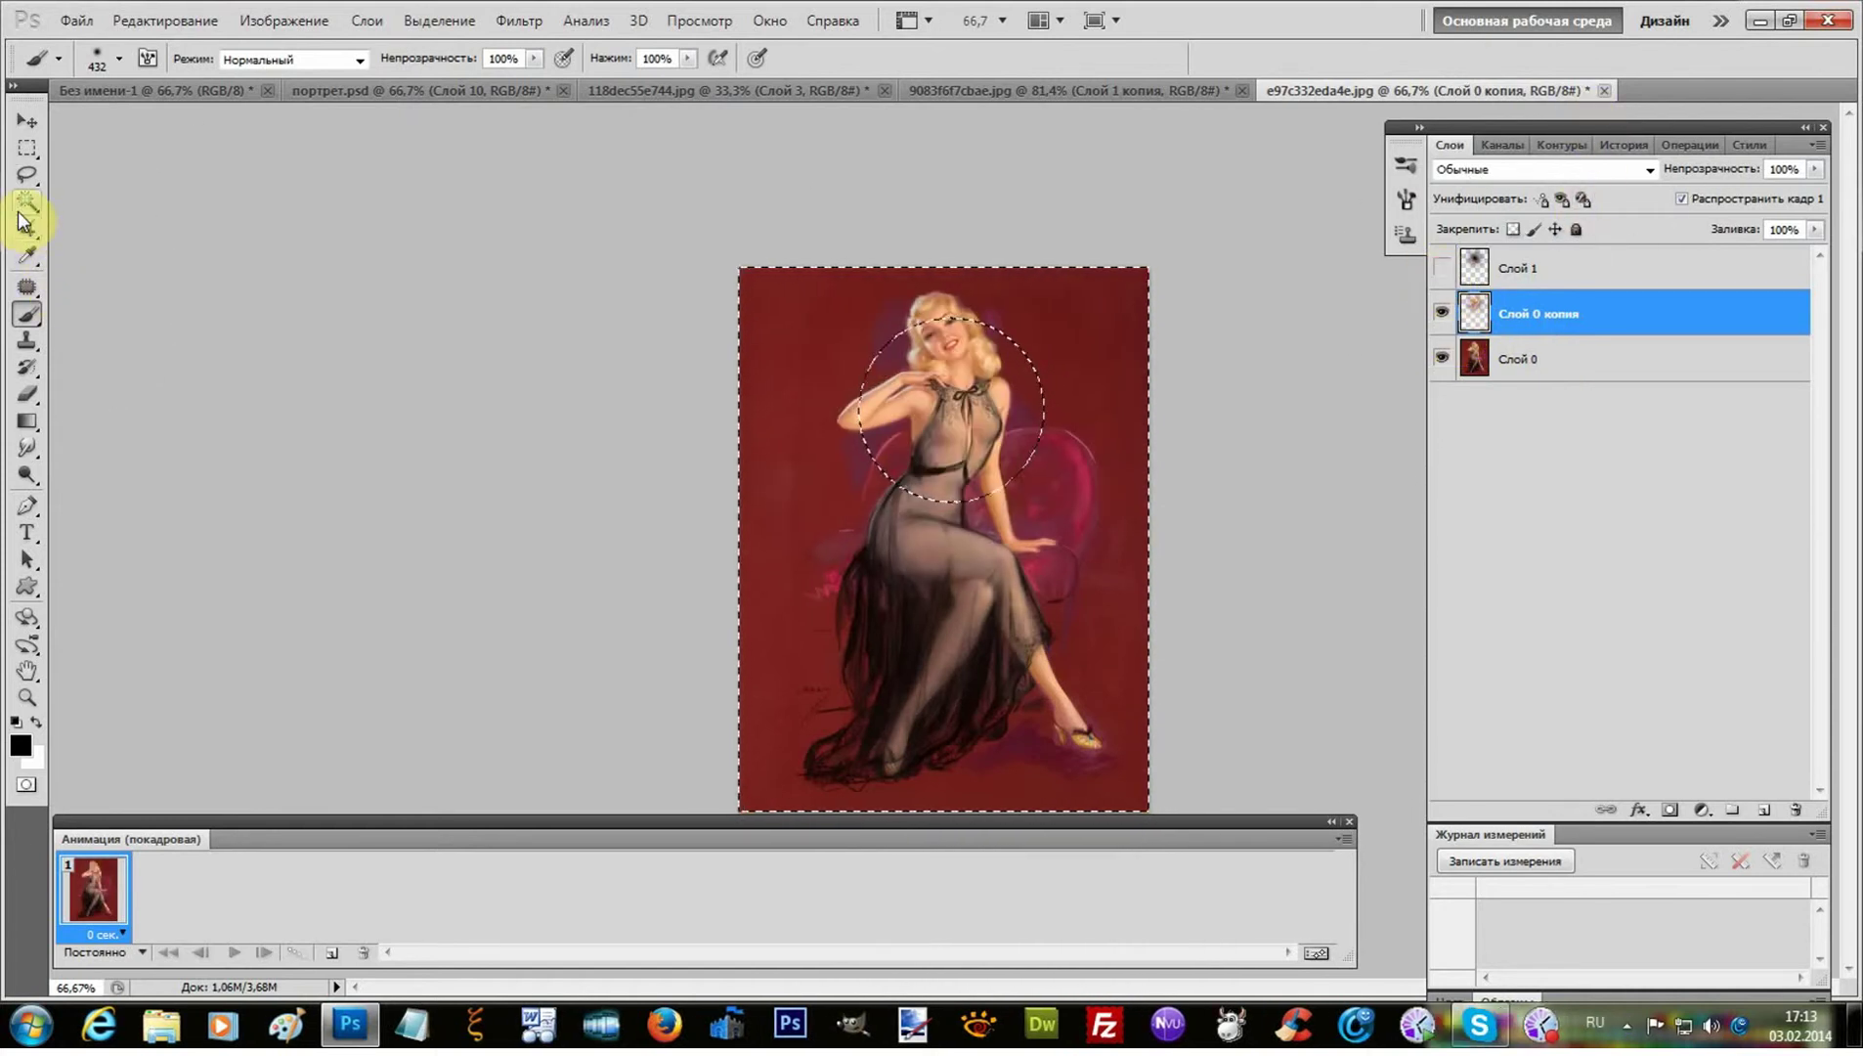
pyautogui.click(27, 228)
pyautogui.click(172, 256)
pyautogui.click(1442, 358)
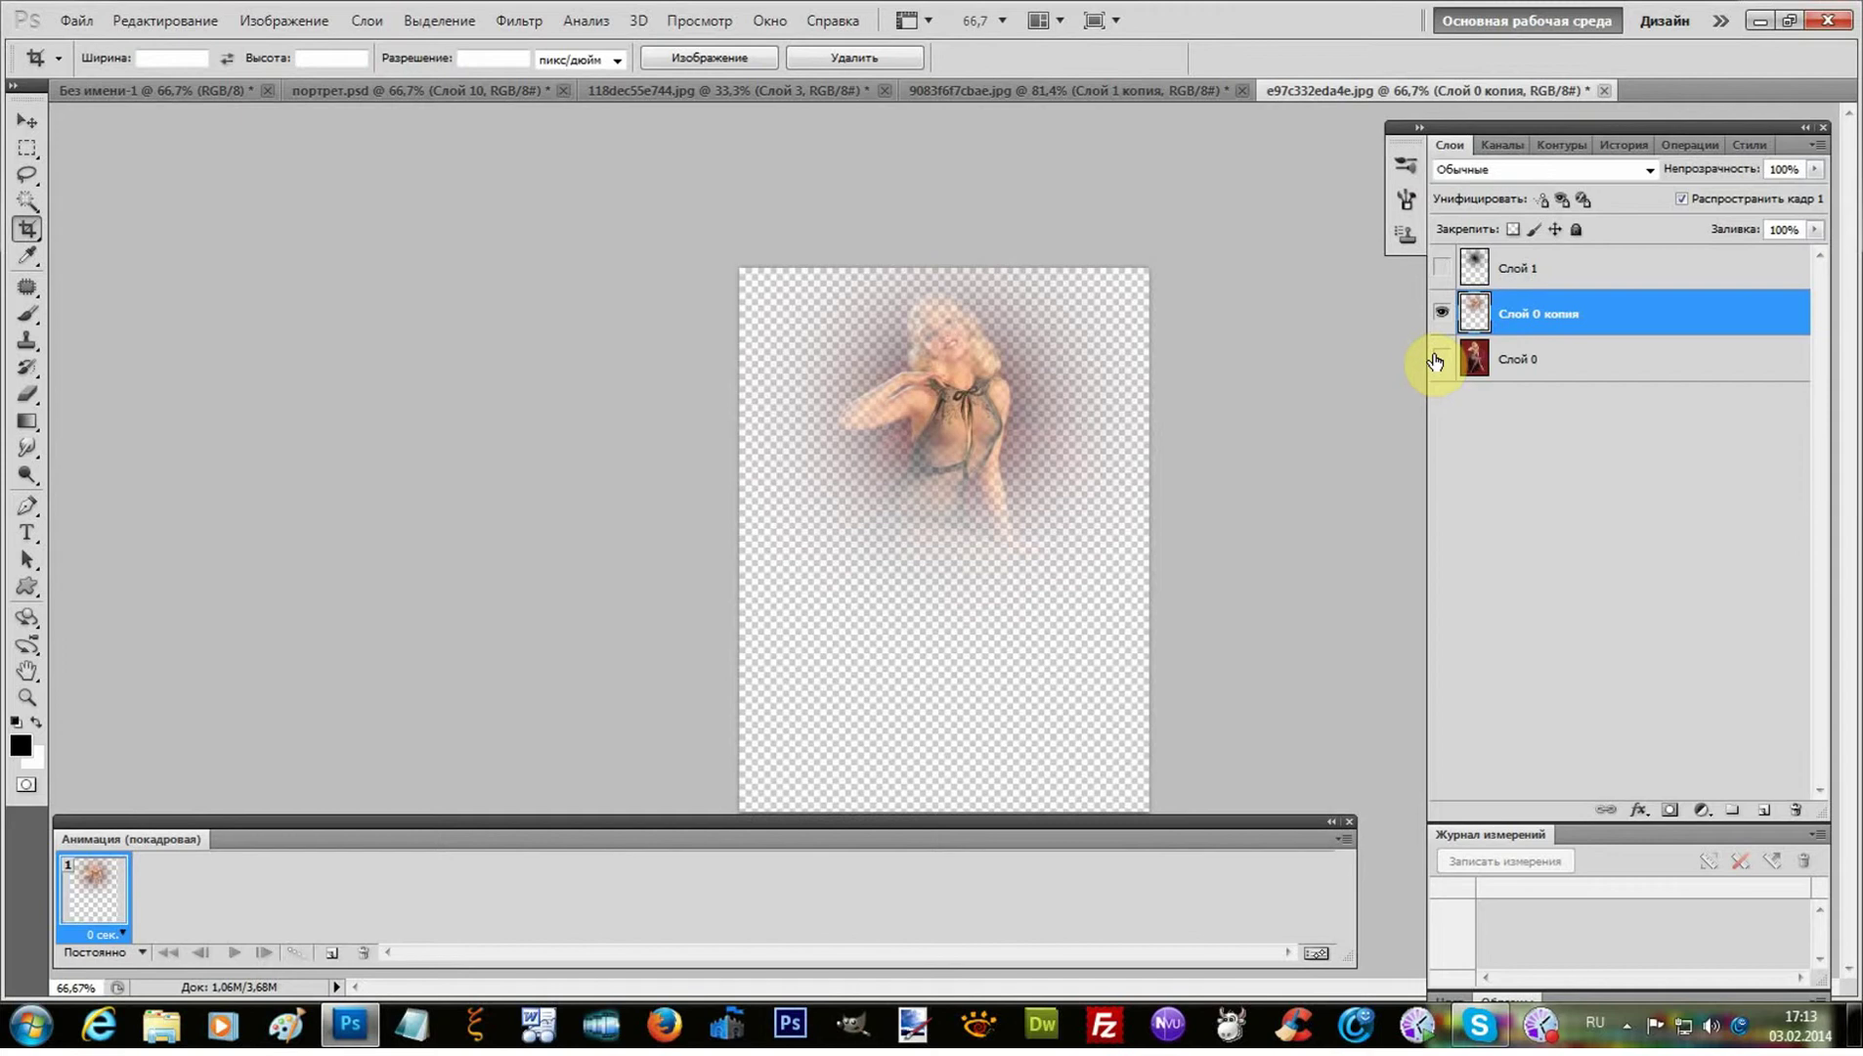
pyautogui.click(1442, 358)
pyautogui.click(1442, 313)
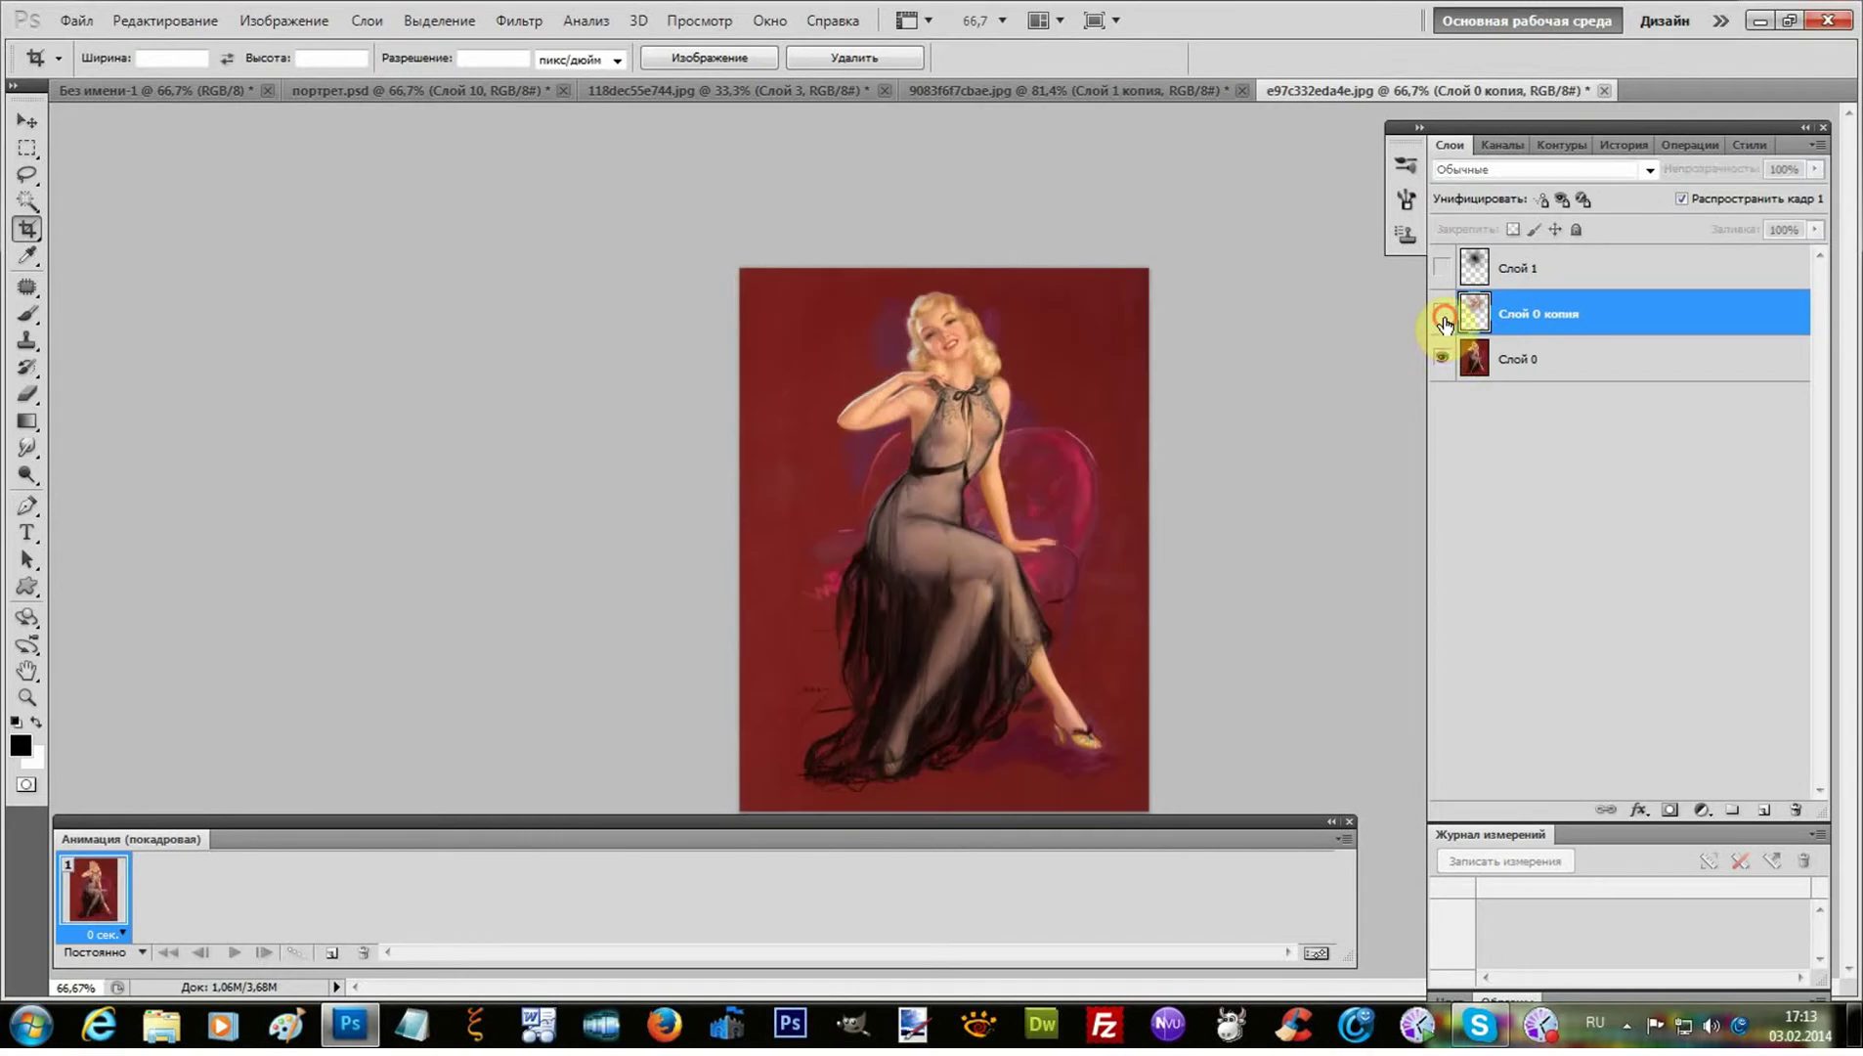
# - Duplicate the bottom layer Слой 0, and duplicate the resulting copy once more
pyautogui.click(1539, 359)
pyautogui.rightClick(1541, 362)
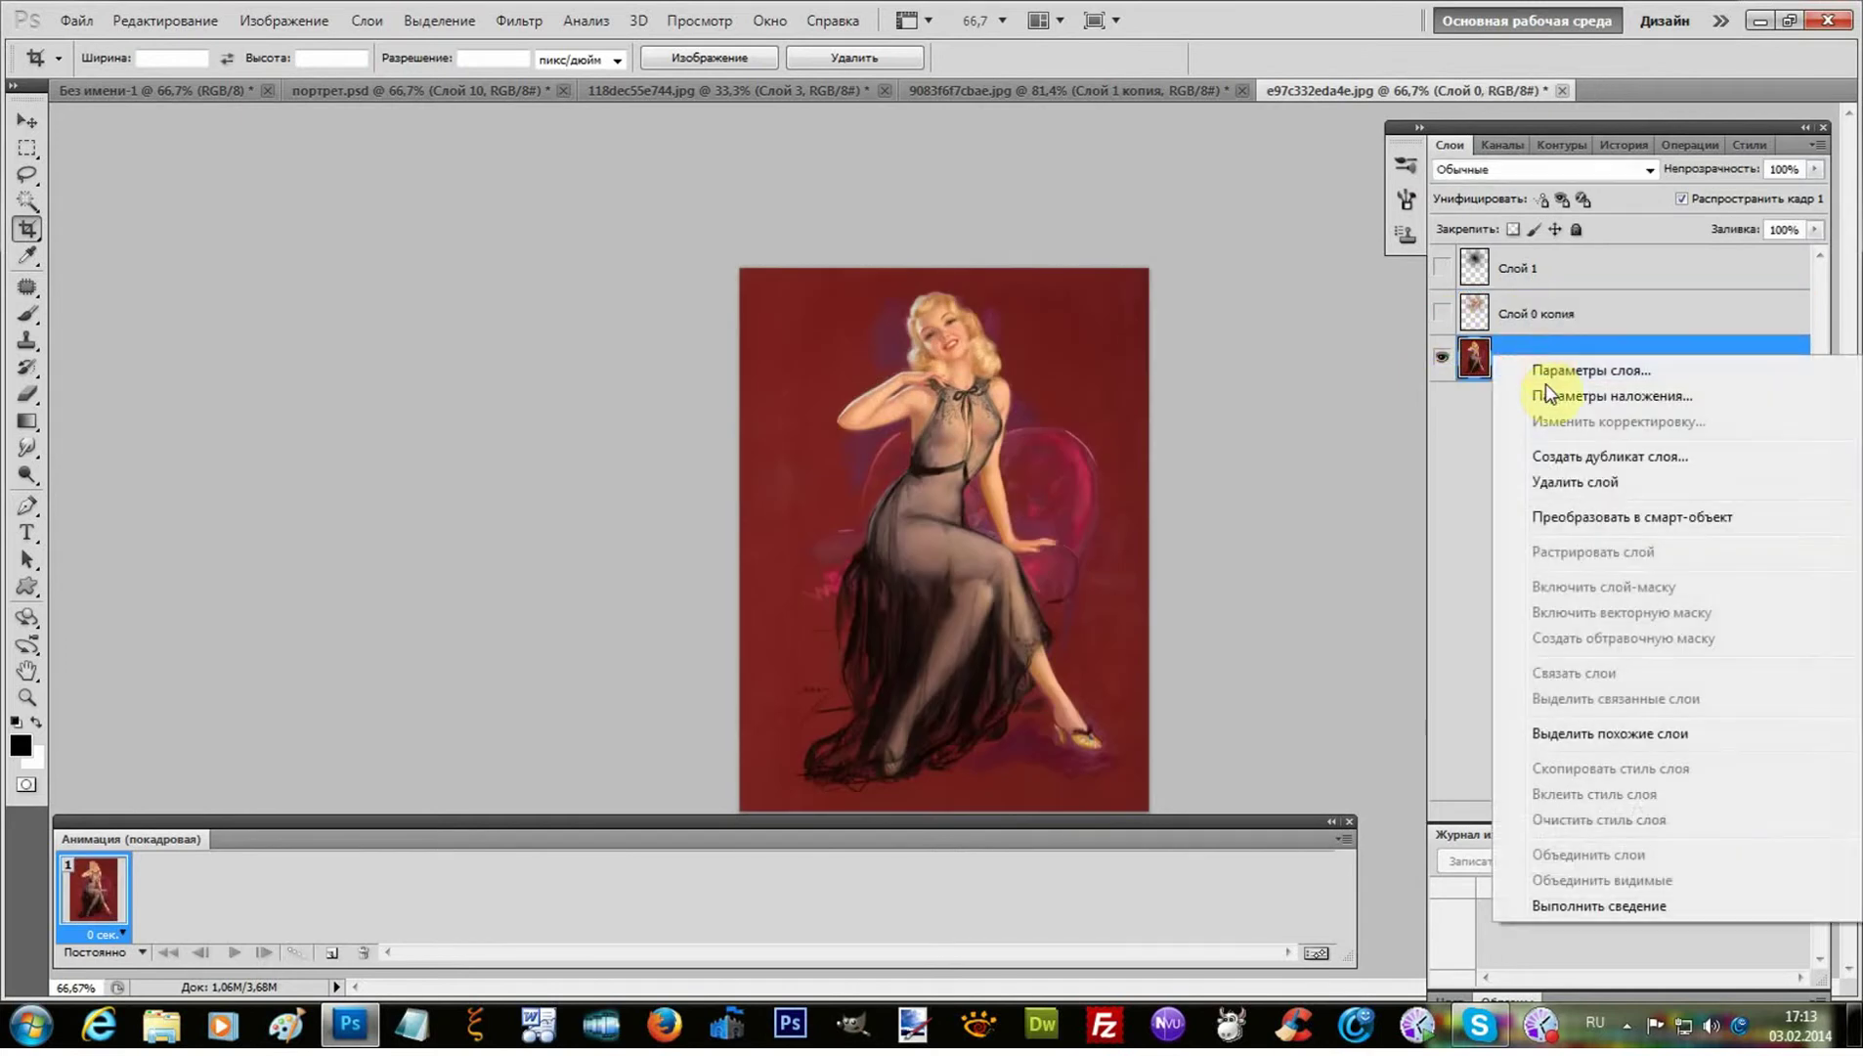
pyautogui.click(1625, 456)
pyautogui.click(1198, 306)
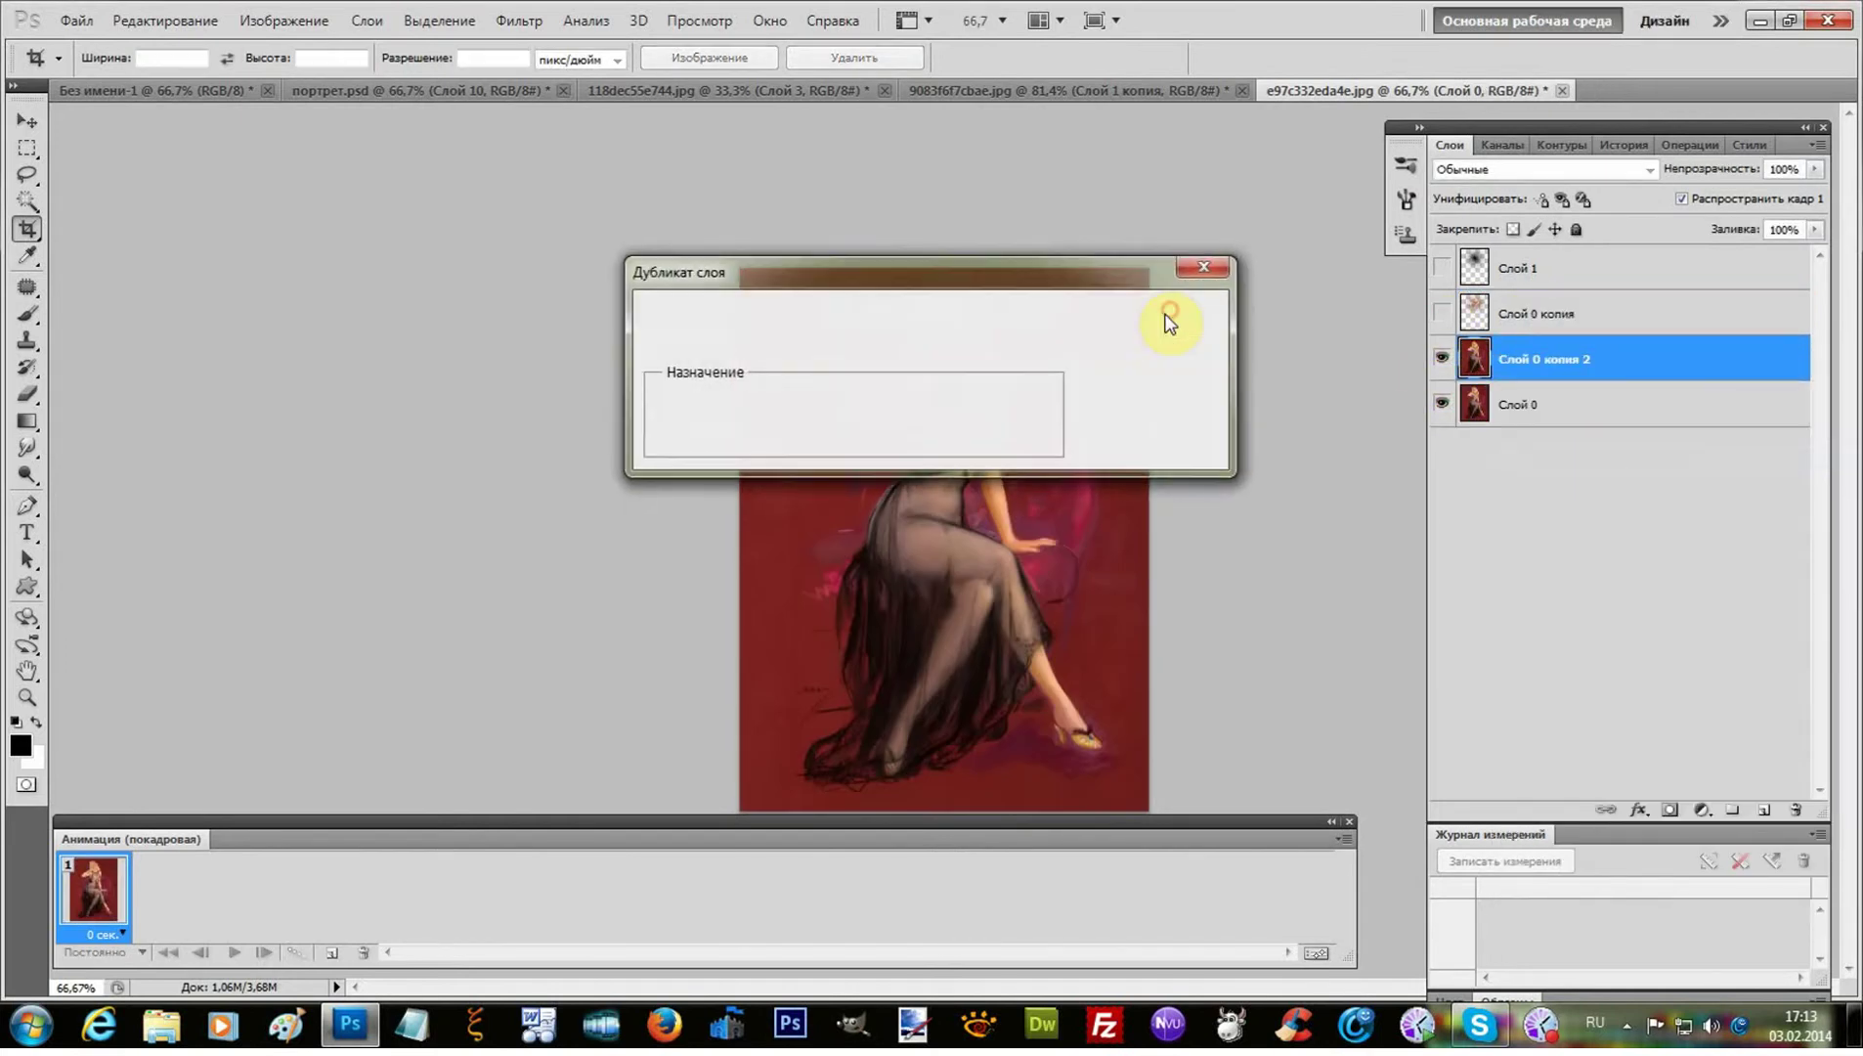
pyautogui.rightClick(1518, 358)
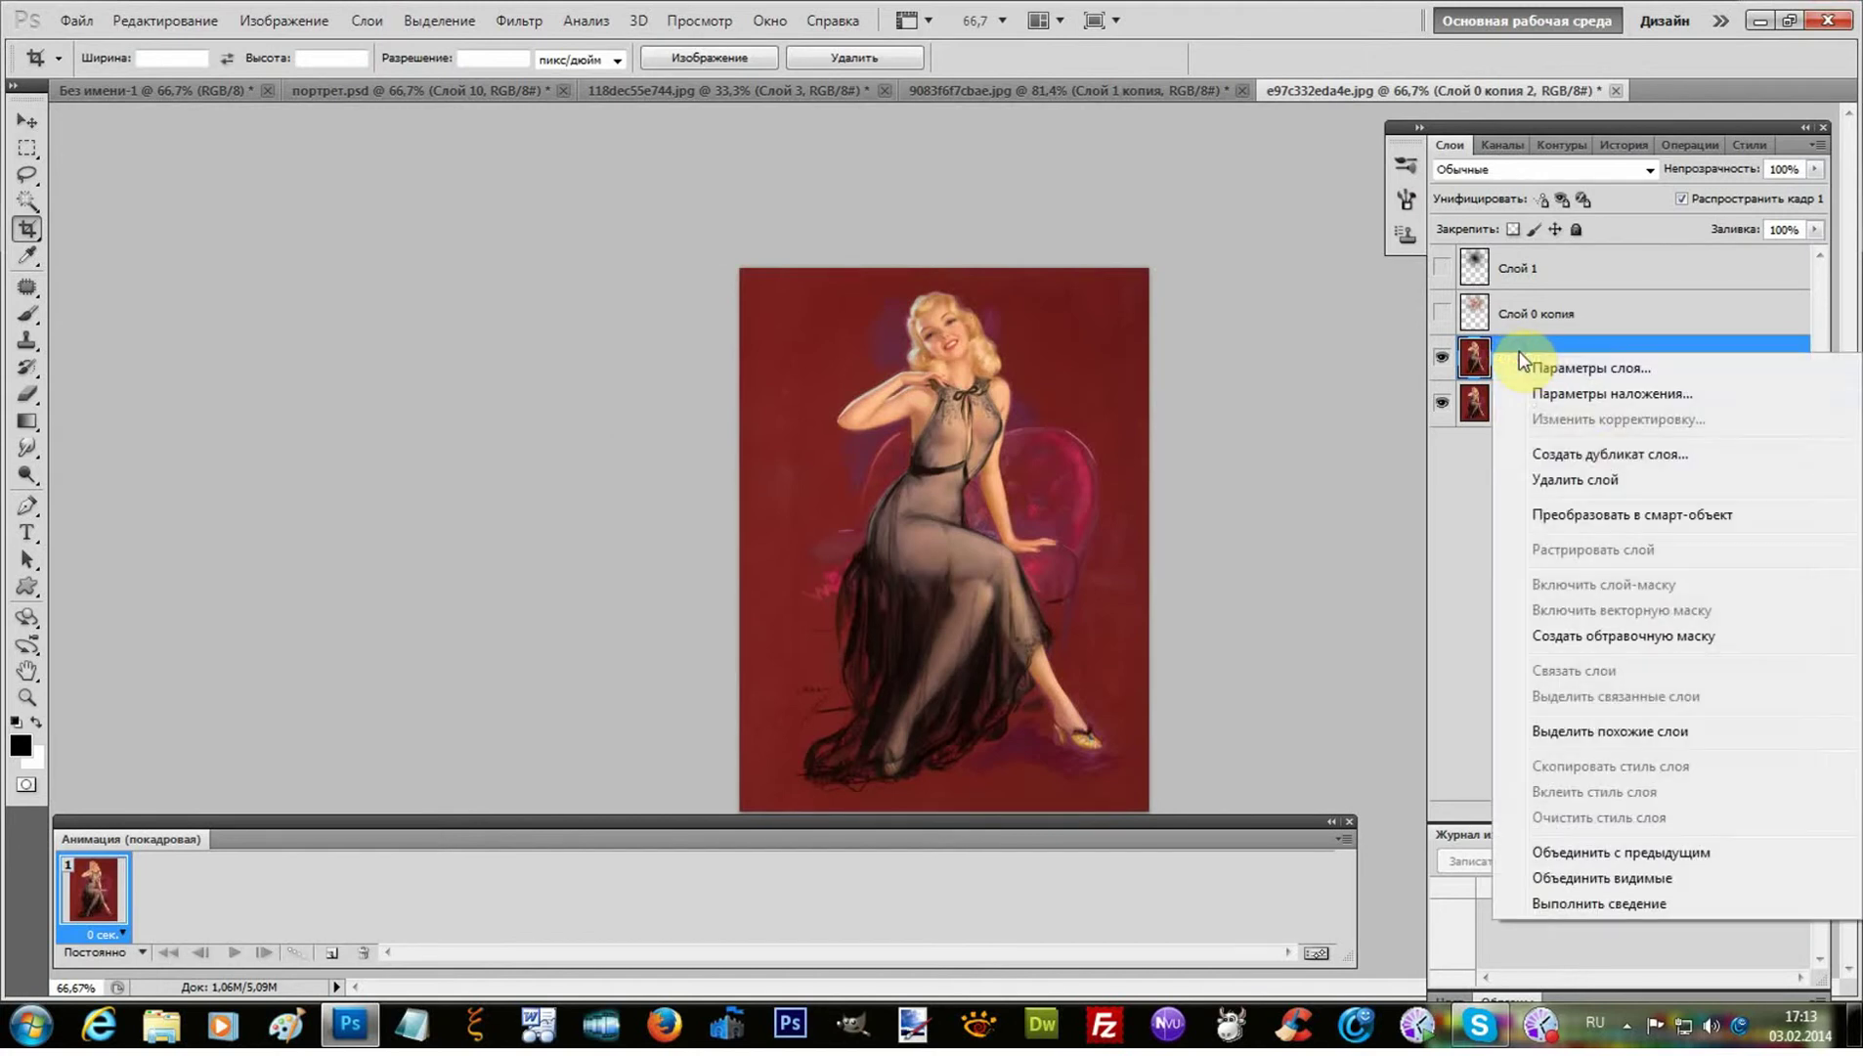
pyautogui.click(1612, 452)
pyautogui.click(1181, 312)
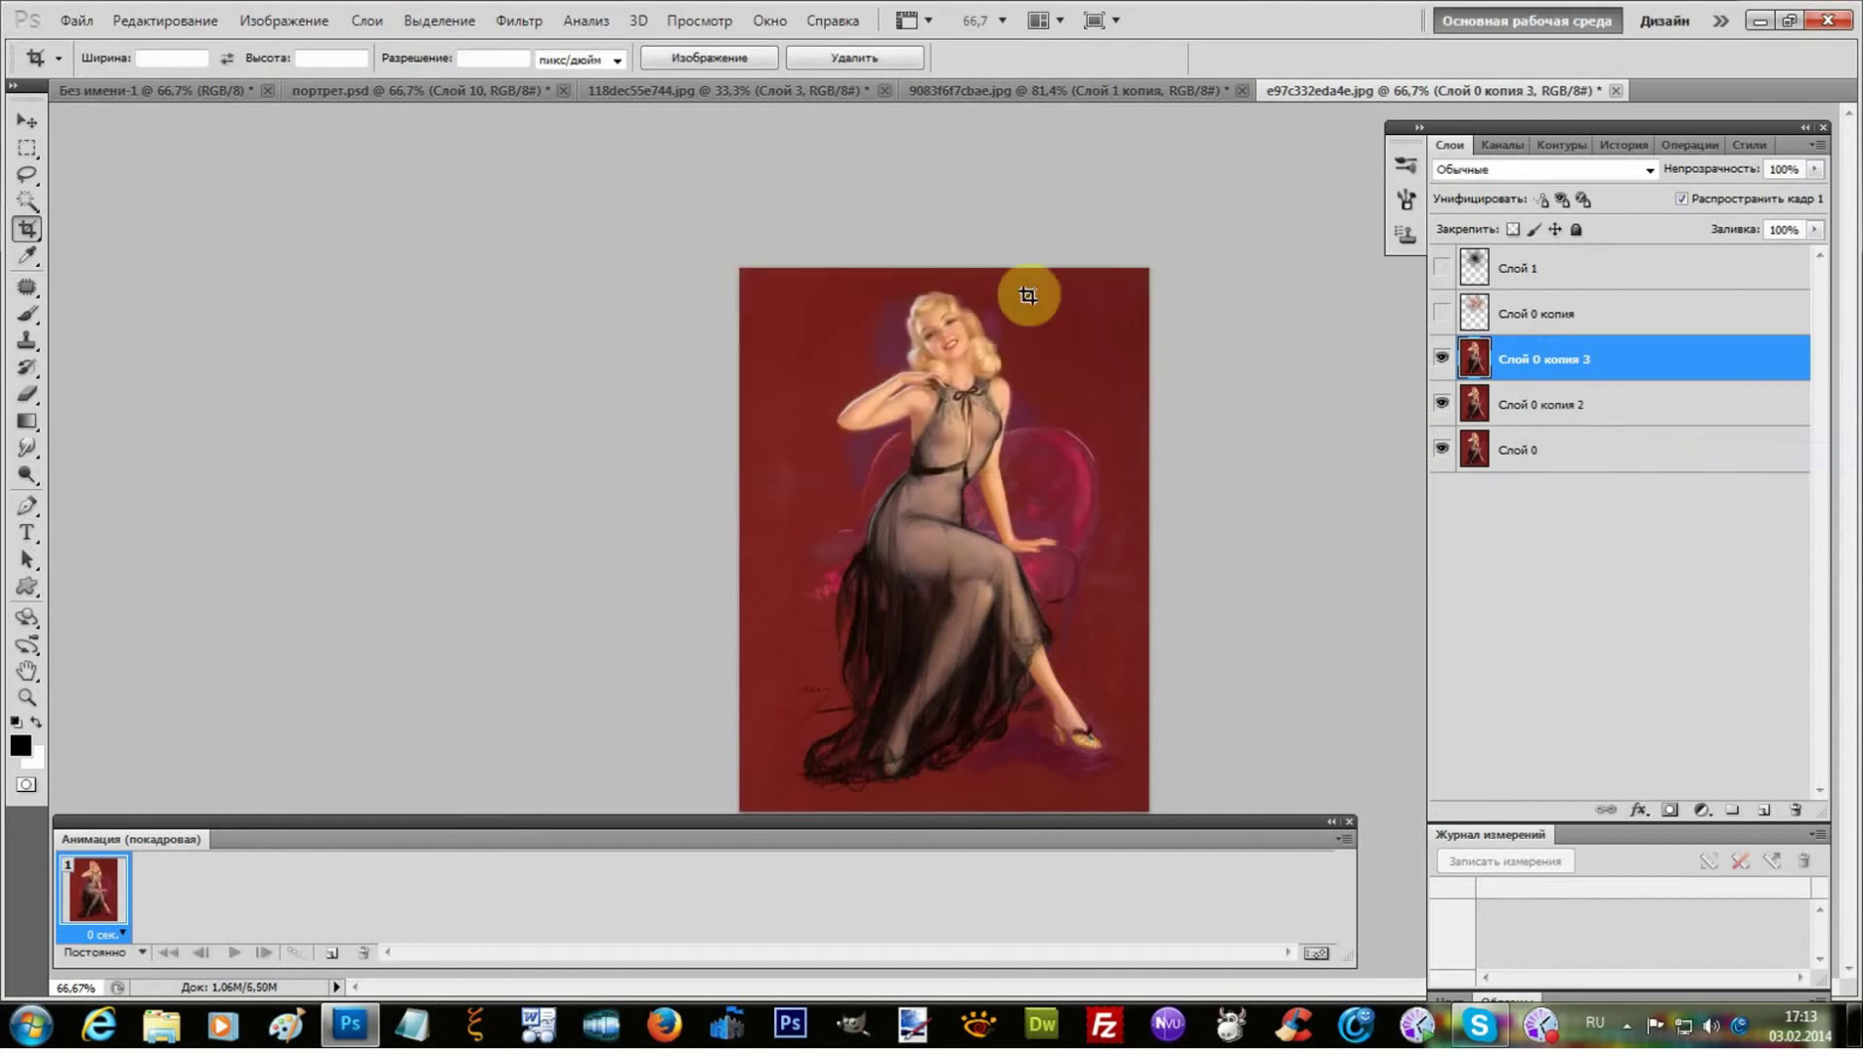
# - Desaturate the upper of the two new full-image copies, Слой 0 копия 3
pyautogui.click(269, 25)
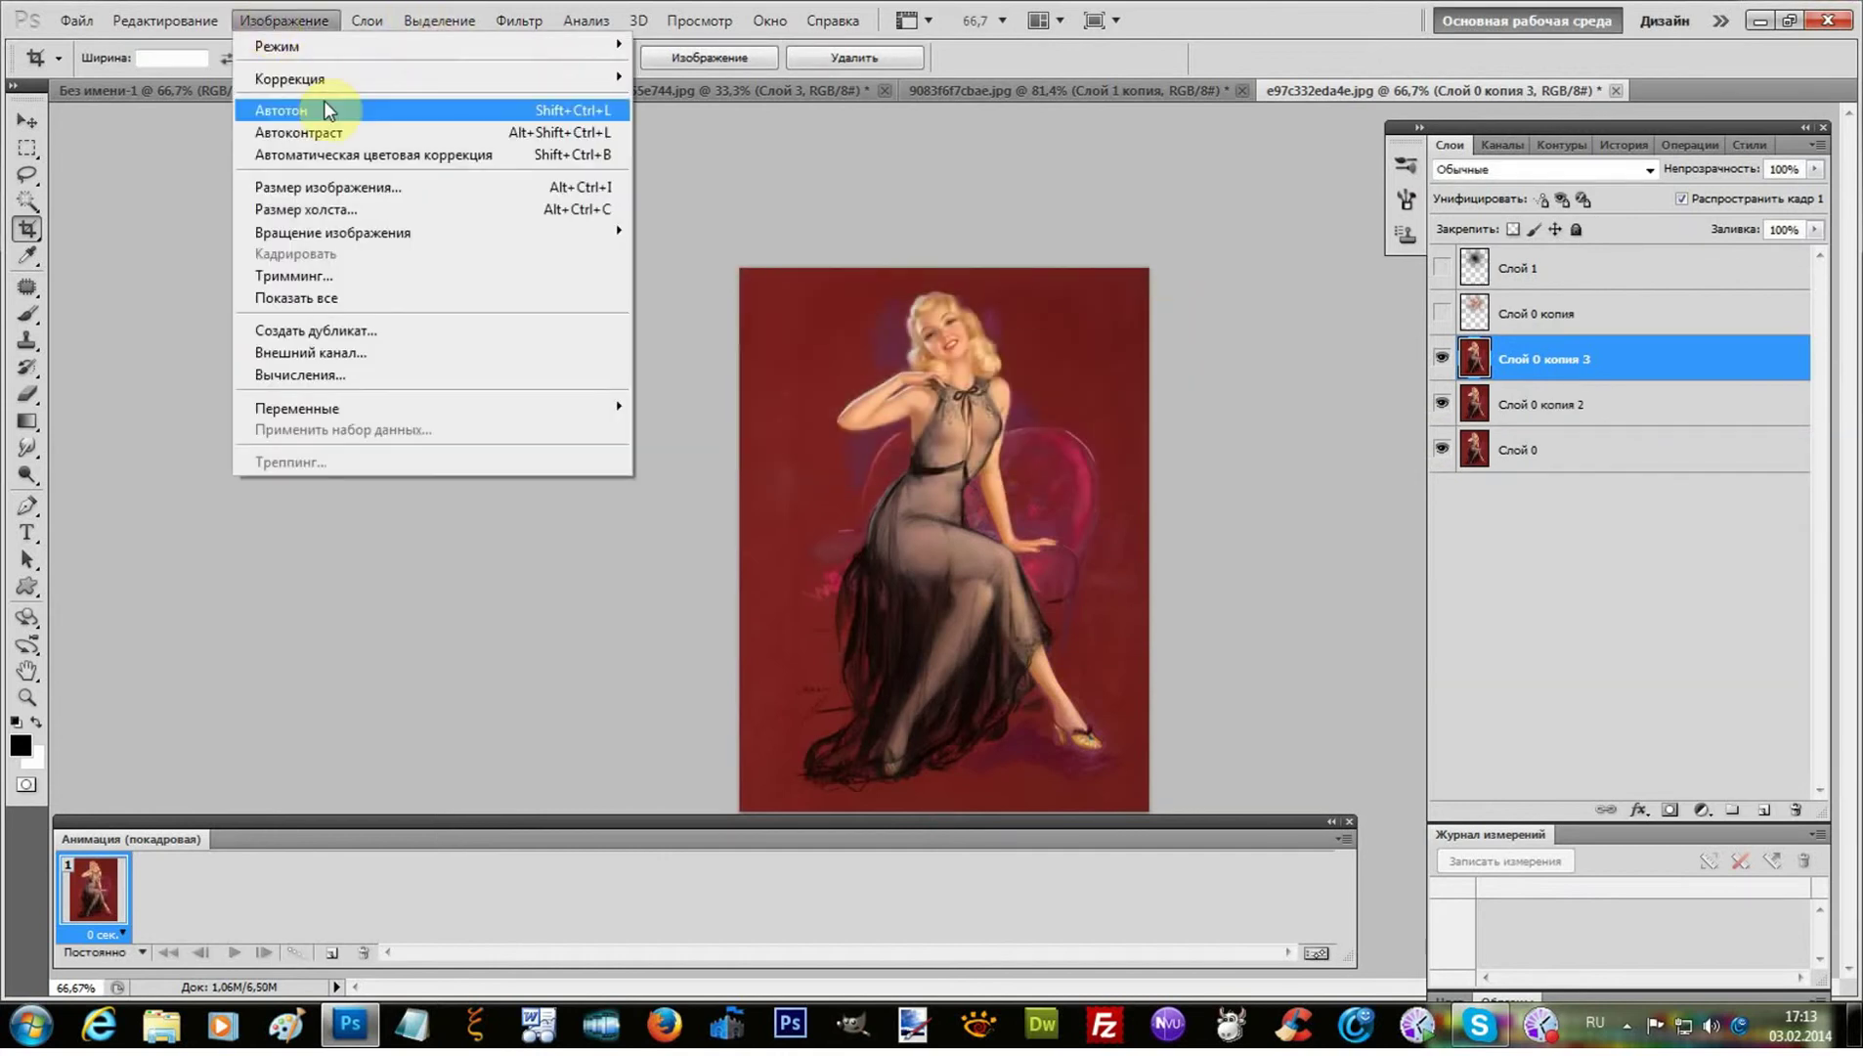
pyautogui.moveTo(328, 78)
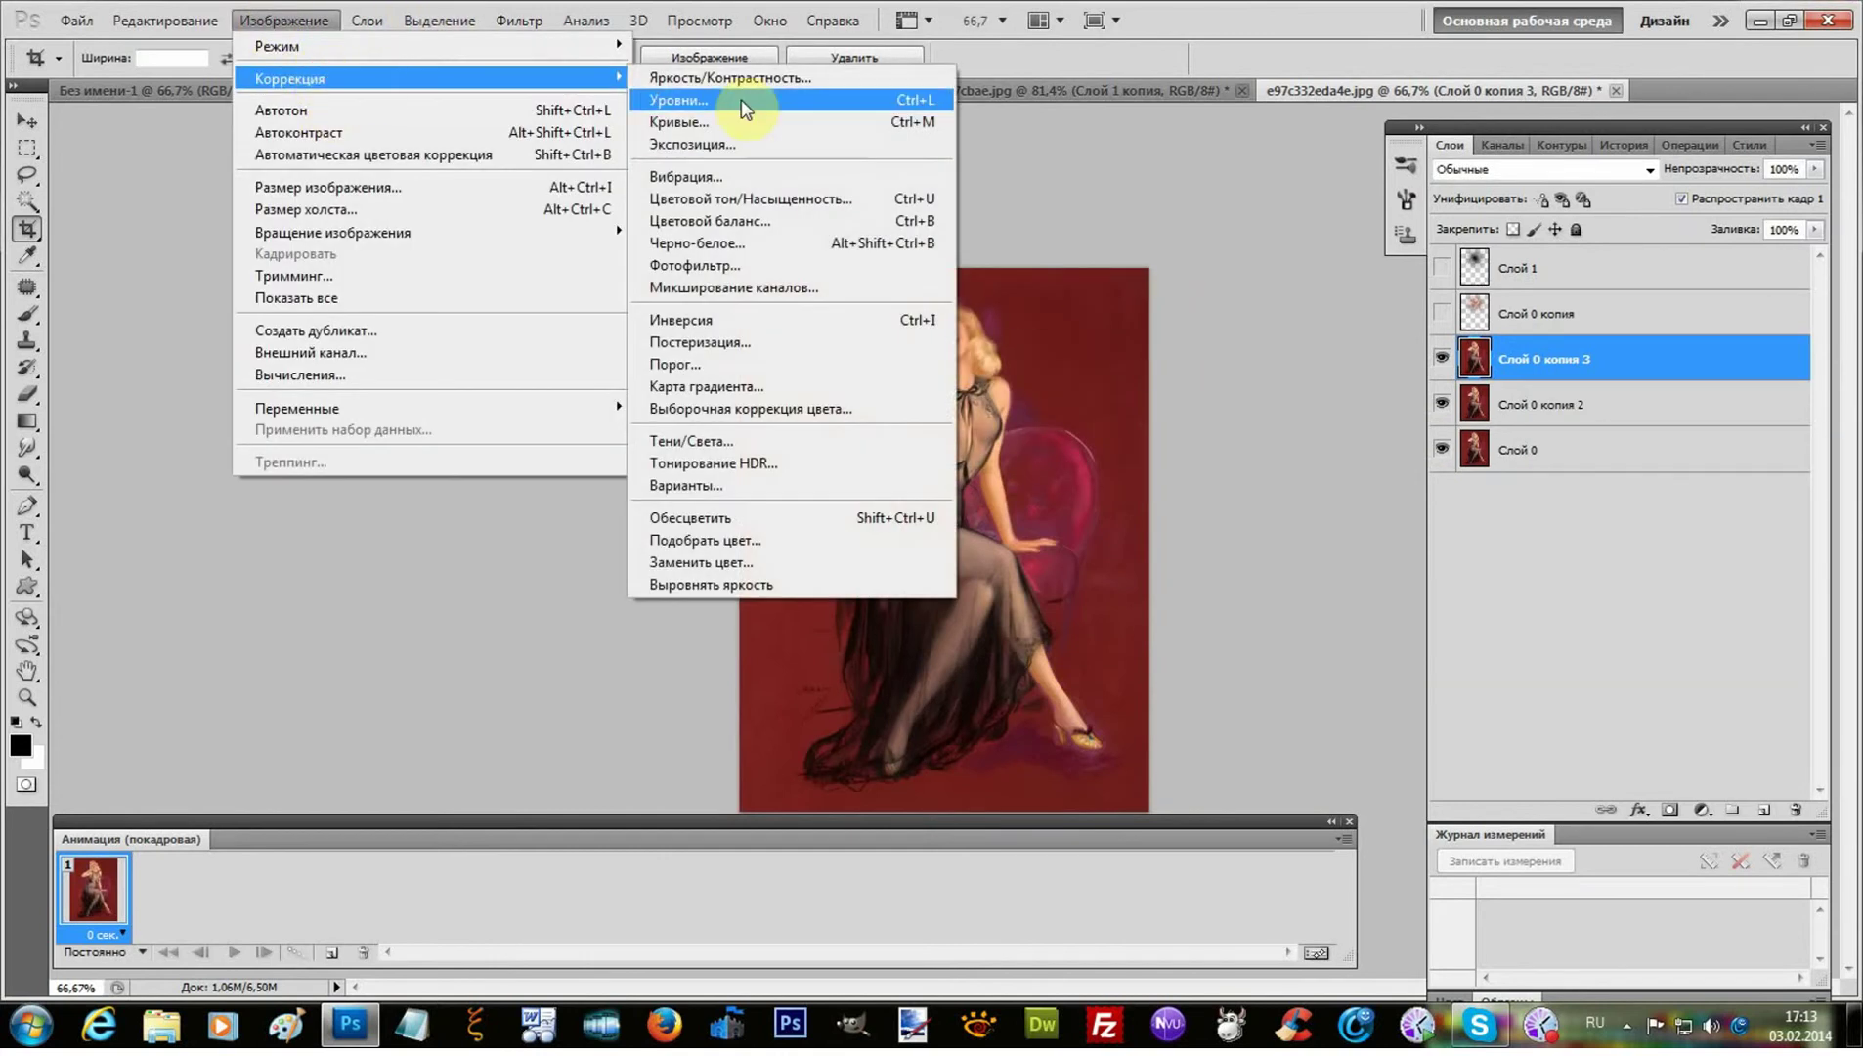
pyautogui.click(740, 517)
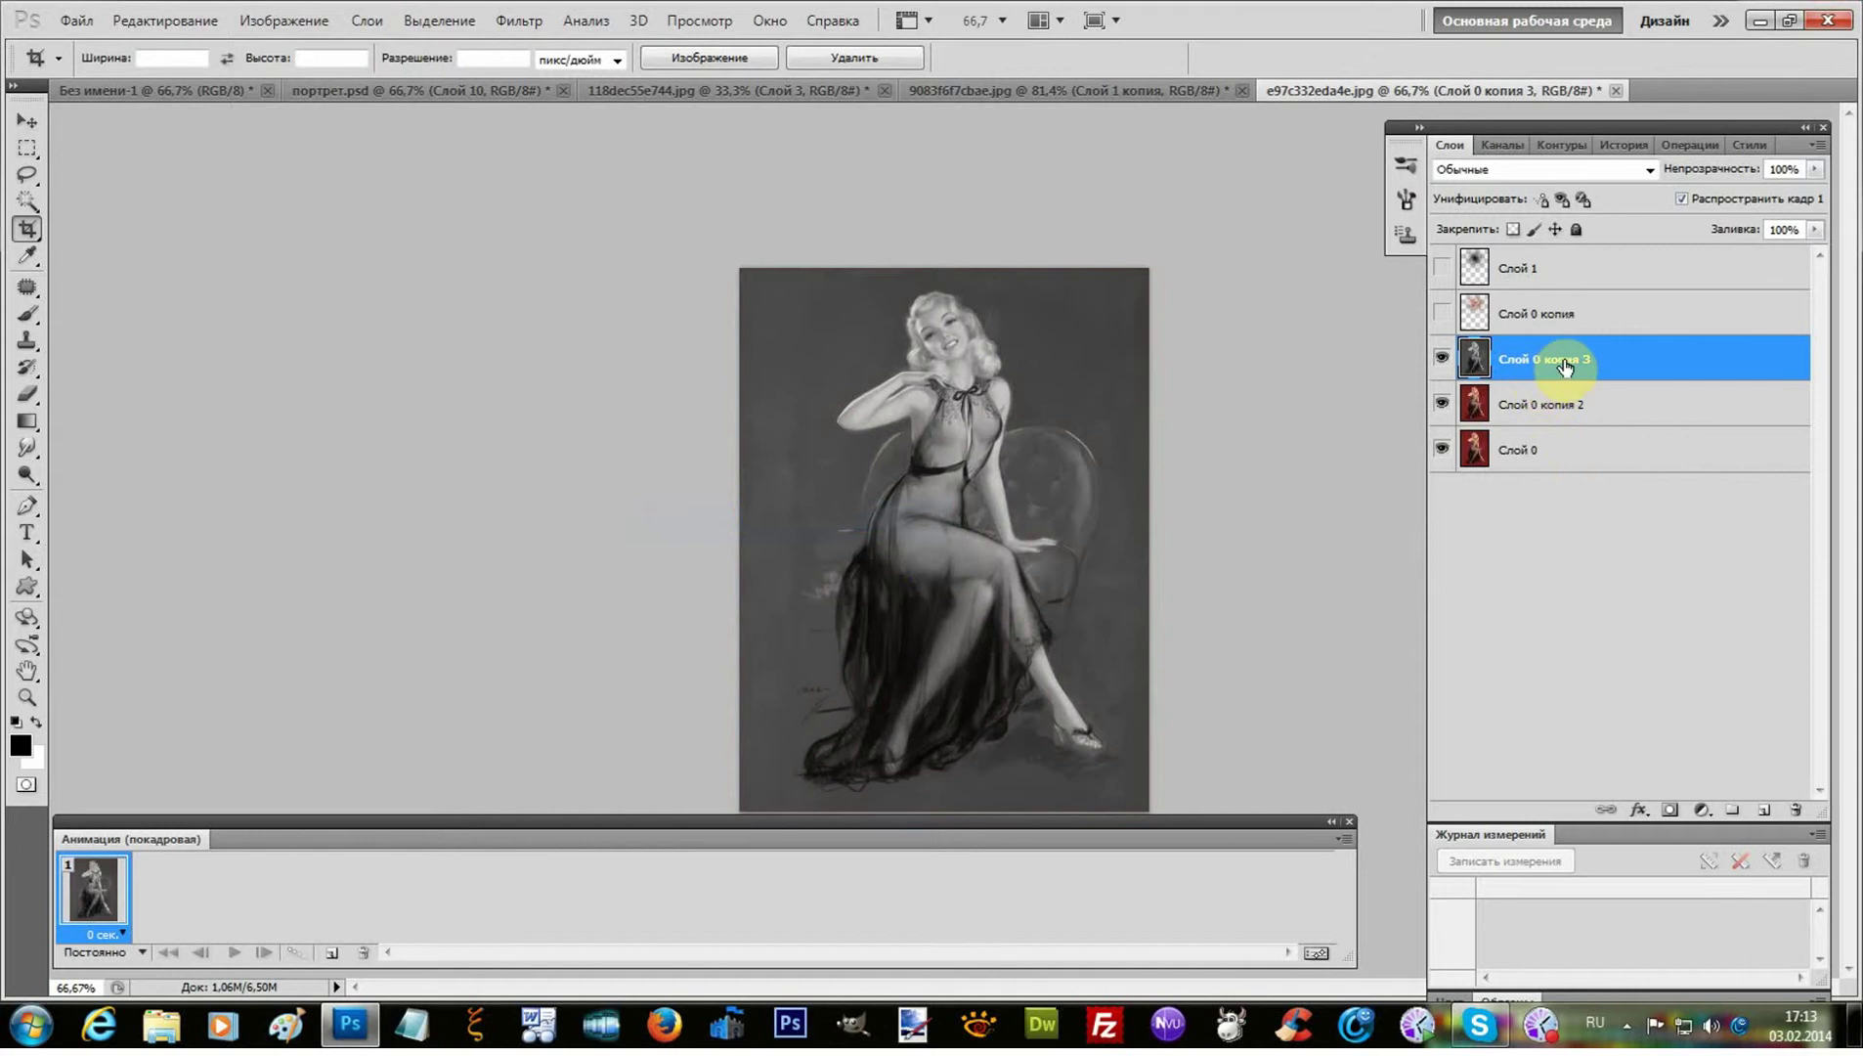
# - Apply Levels to the desaturated layer with input black at 48 and input white at 225
pyautogui.click(249, 20)
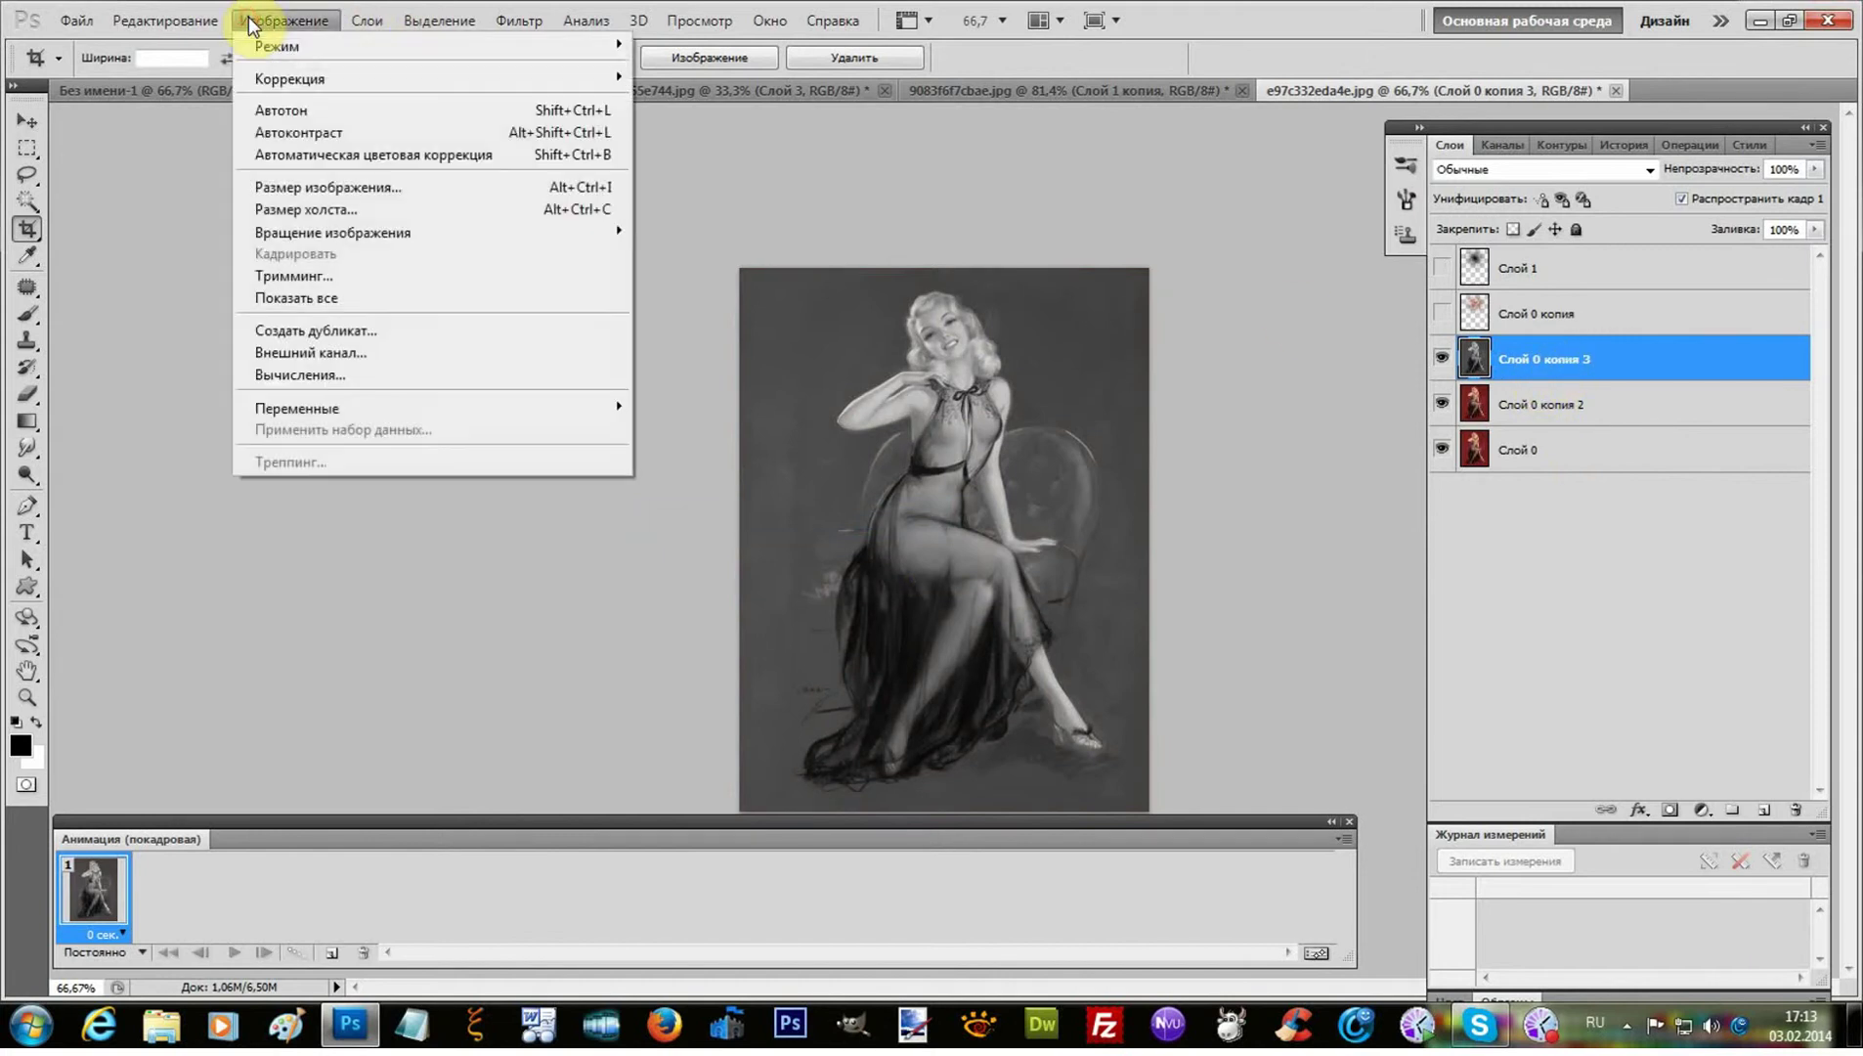
pyautogui.moveTo(310, 74)
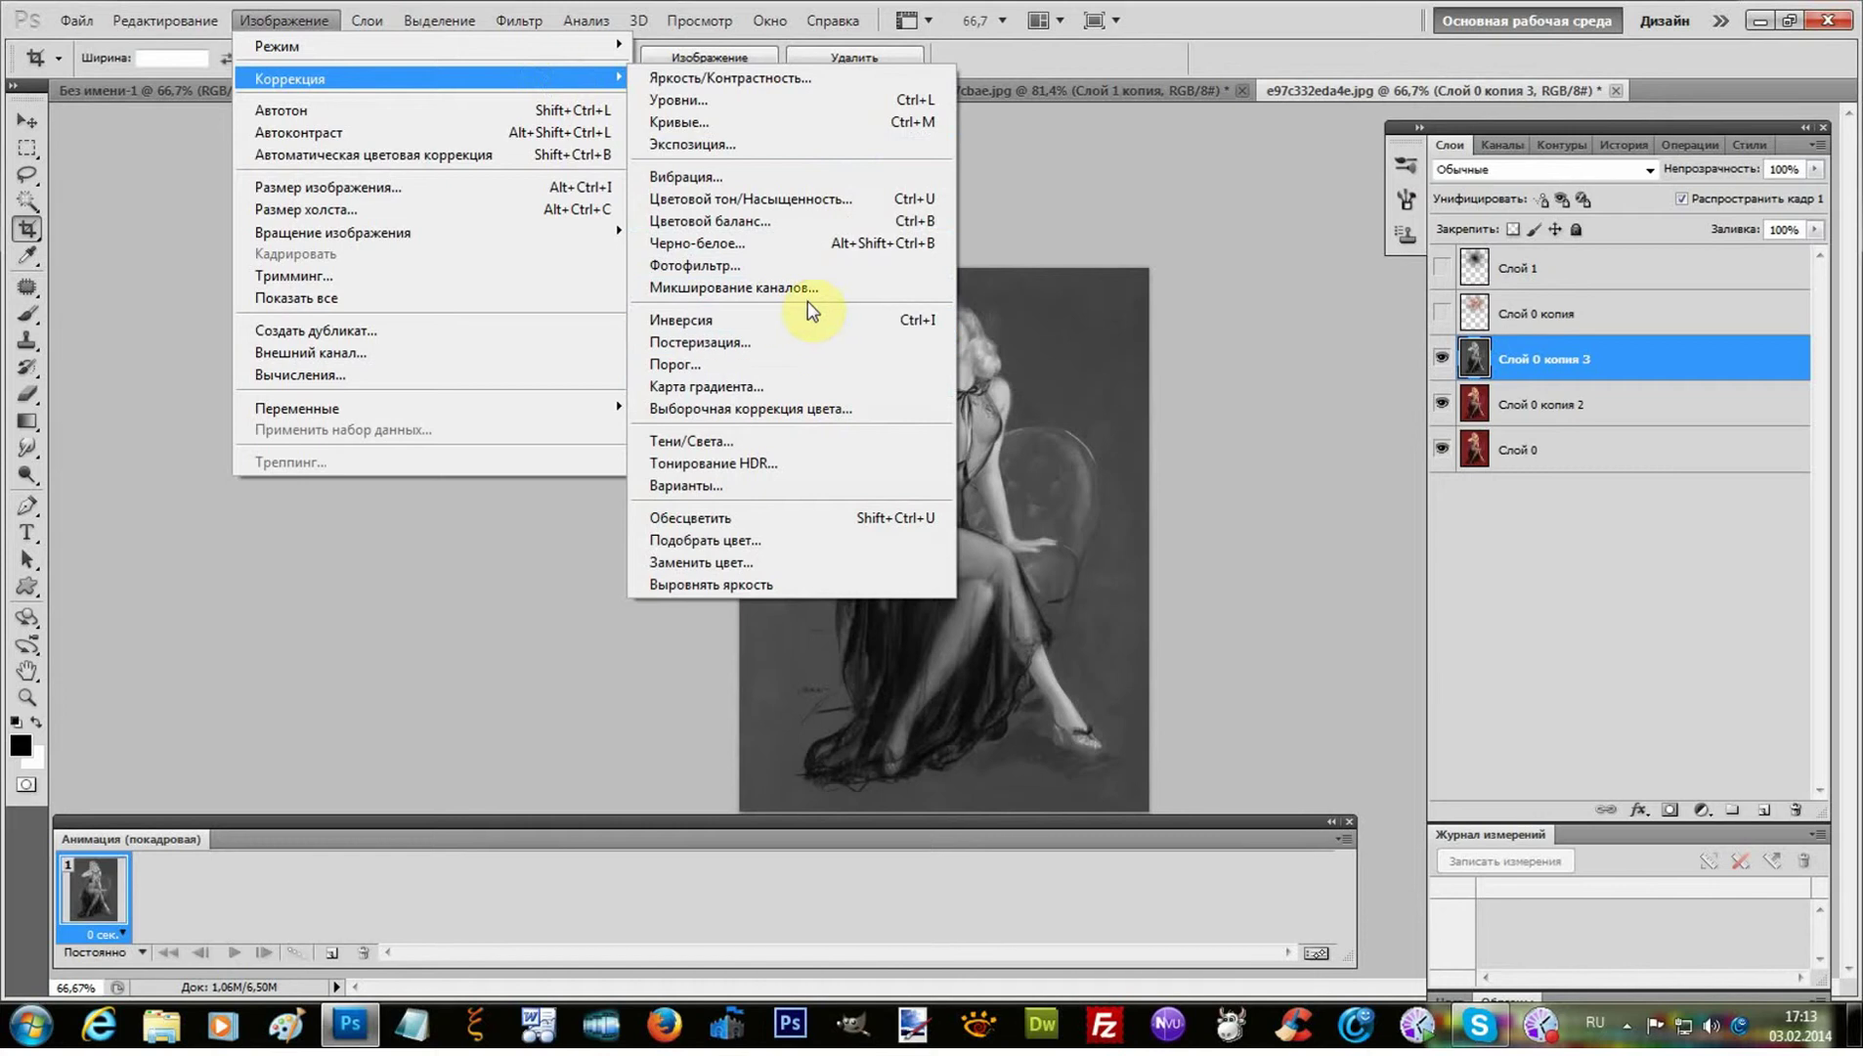
pyautogui.click(740, 112)
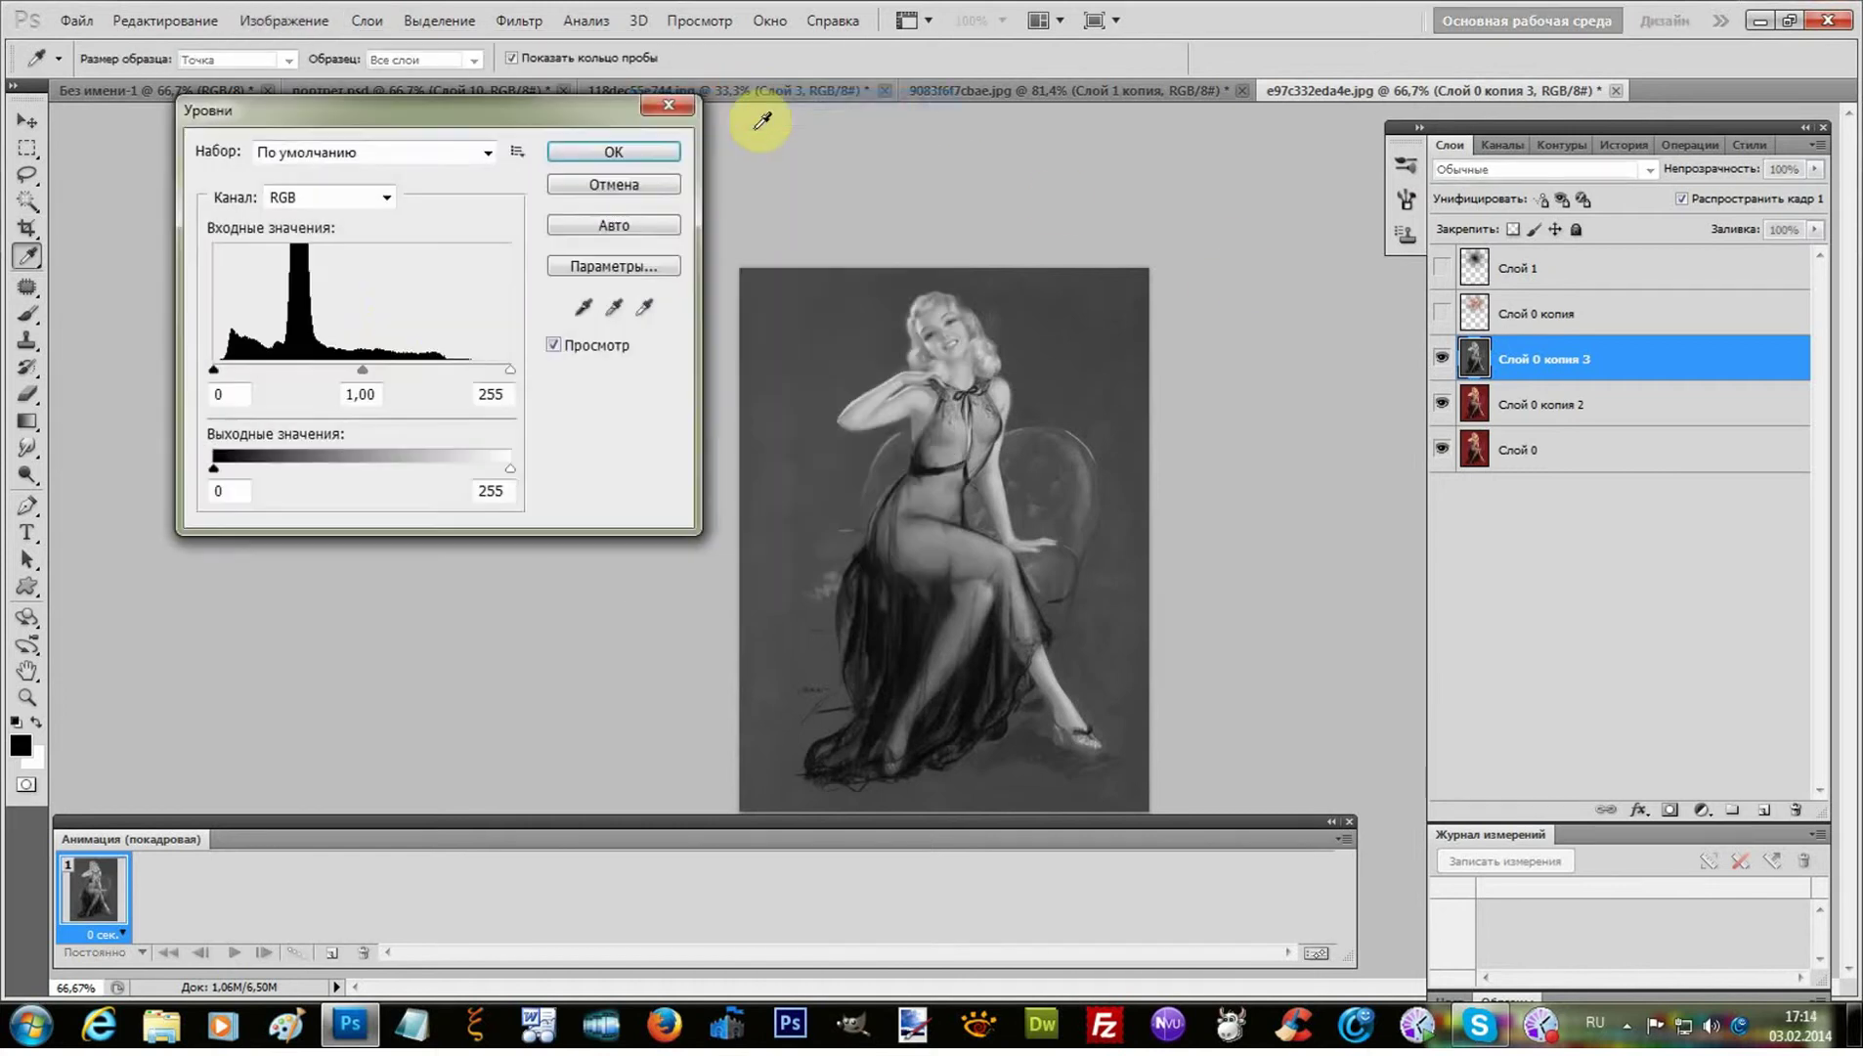
pyautogui.moveTo(213, 374); pyautogui.dragTo(250, 372)
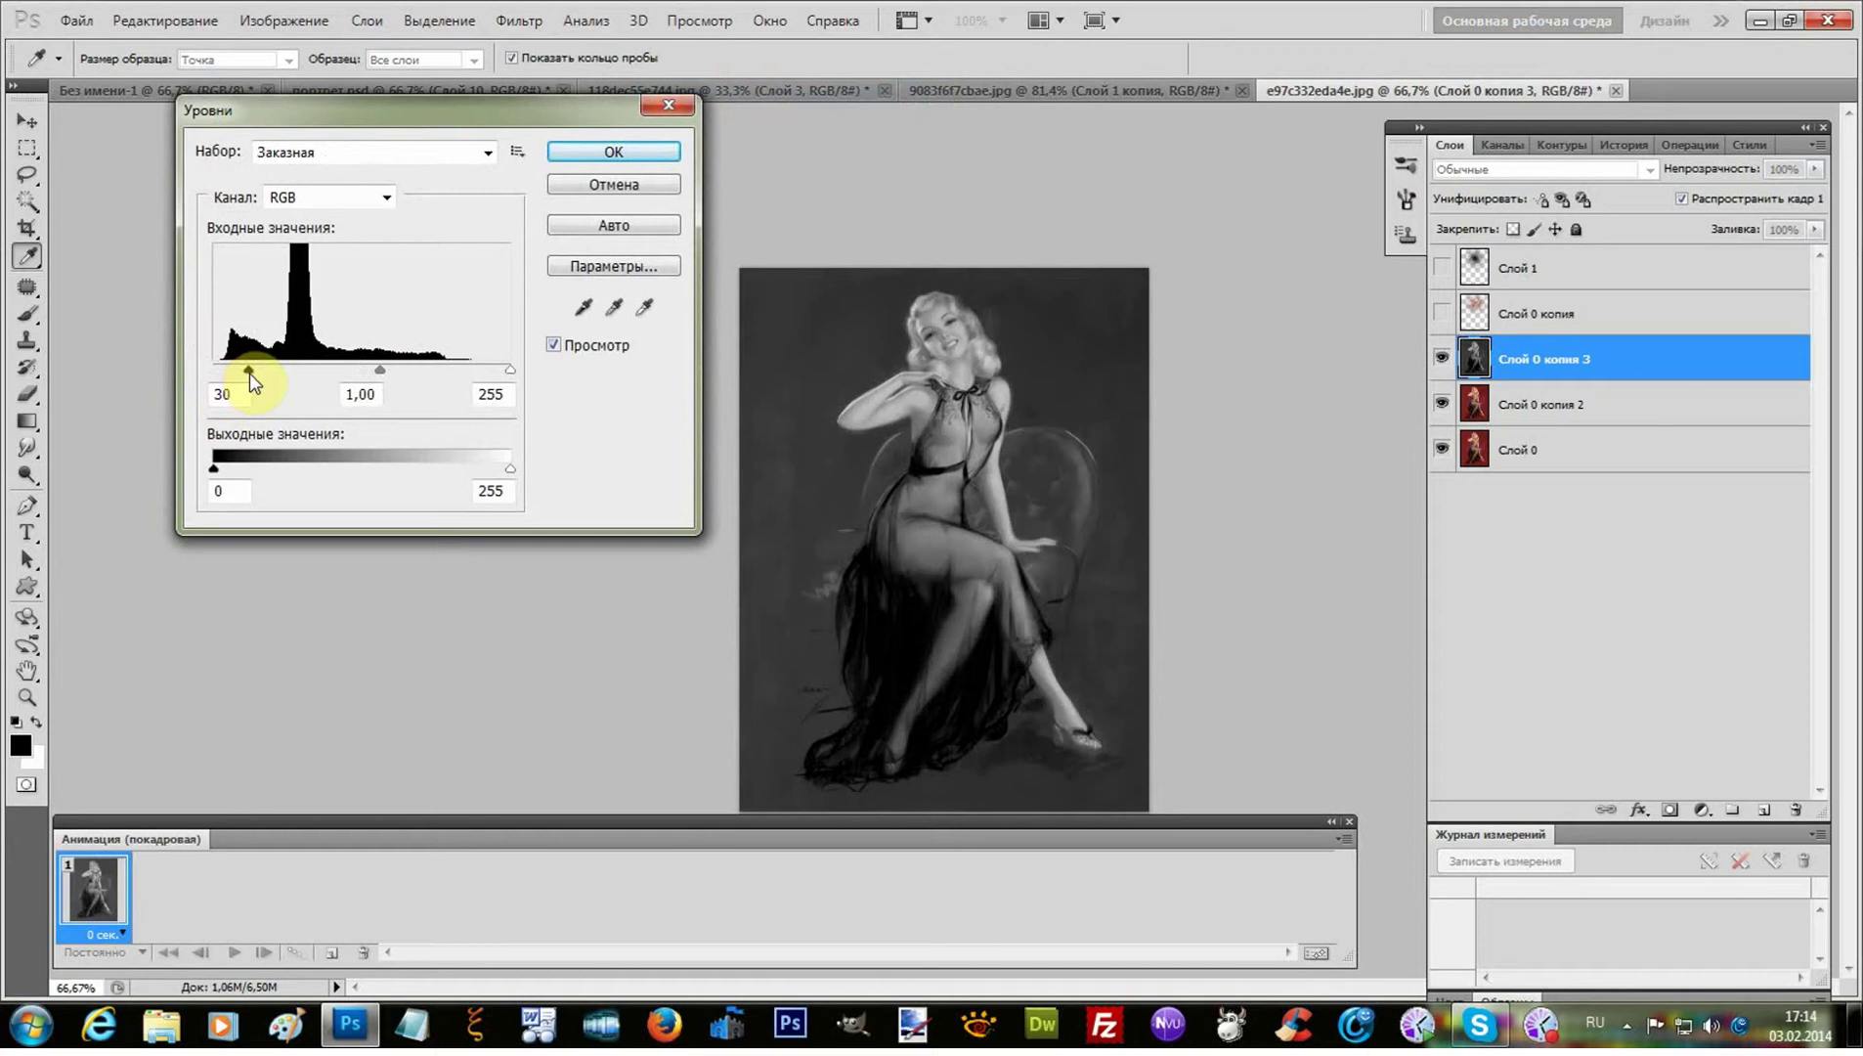
pyautogui.moveTo(505, 372); pyautogui.dragTo(475, 373)
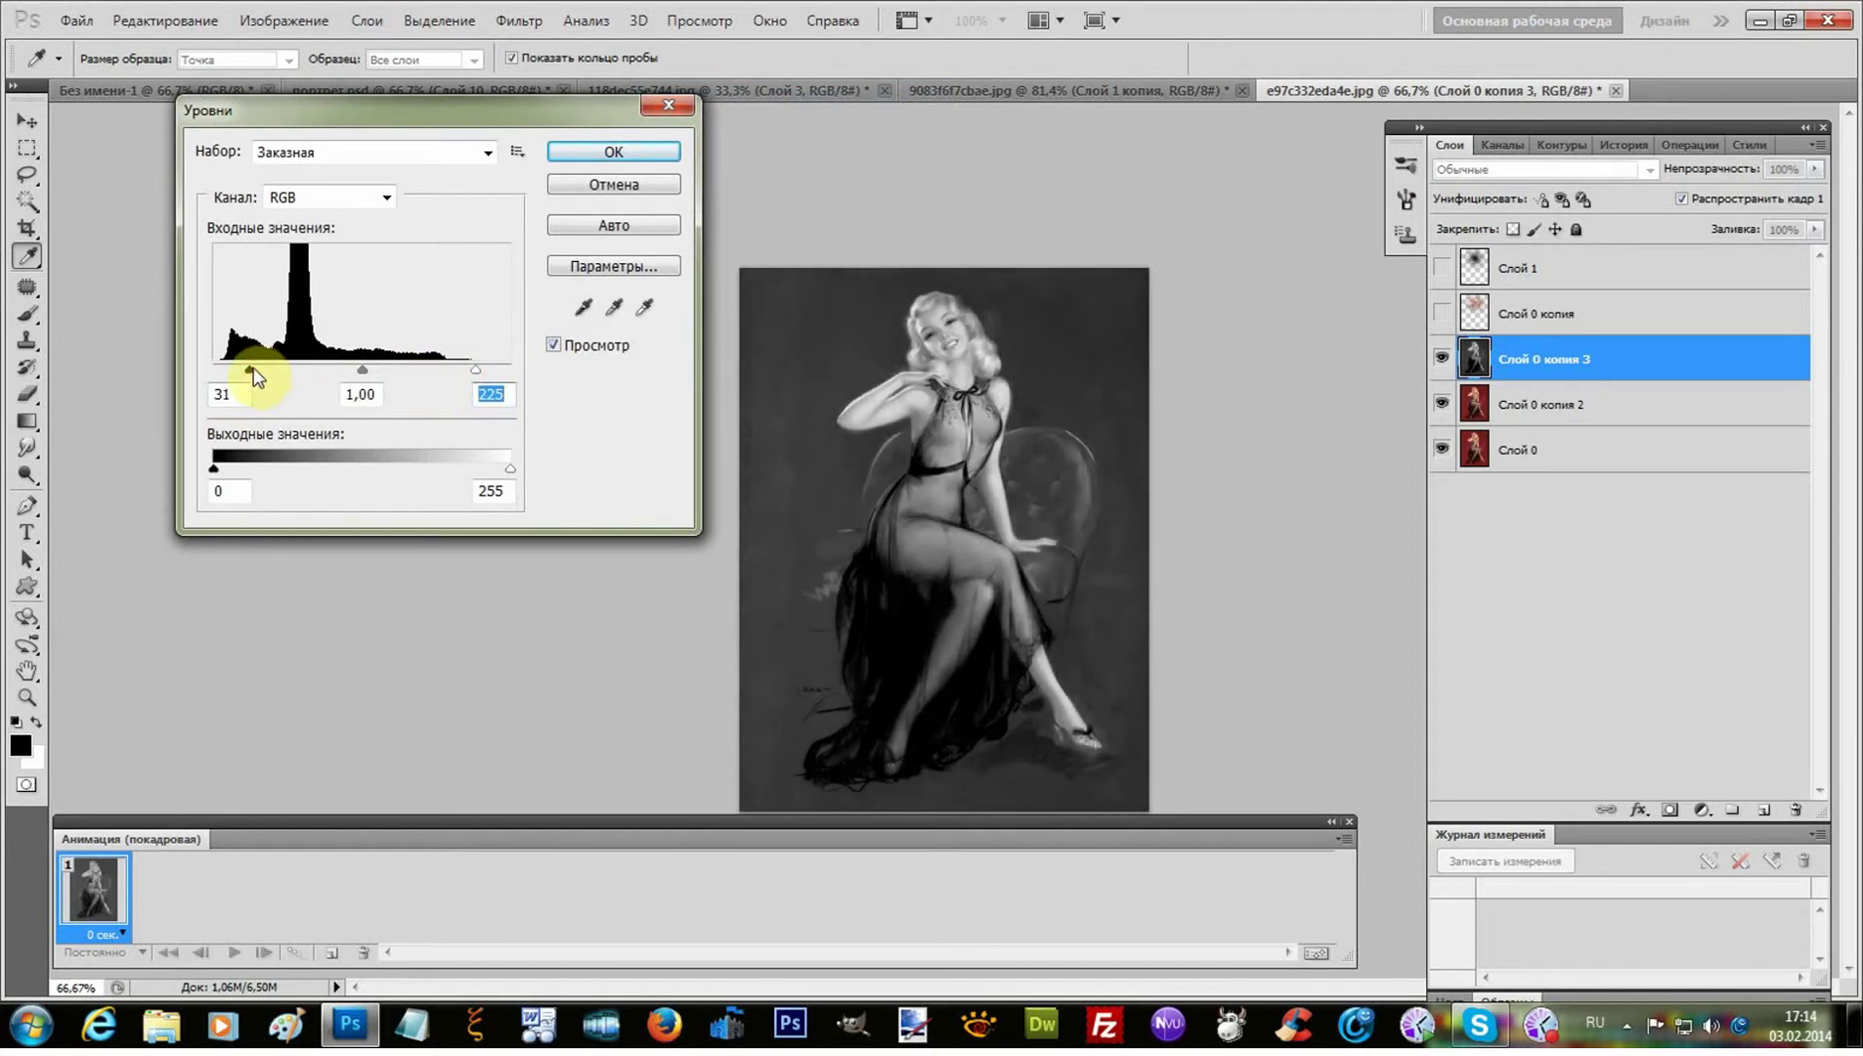
pyautogui.moveTo(249, 371); pyautogui.dragTo(269, 371)
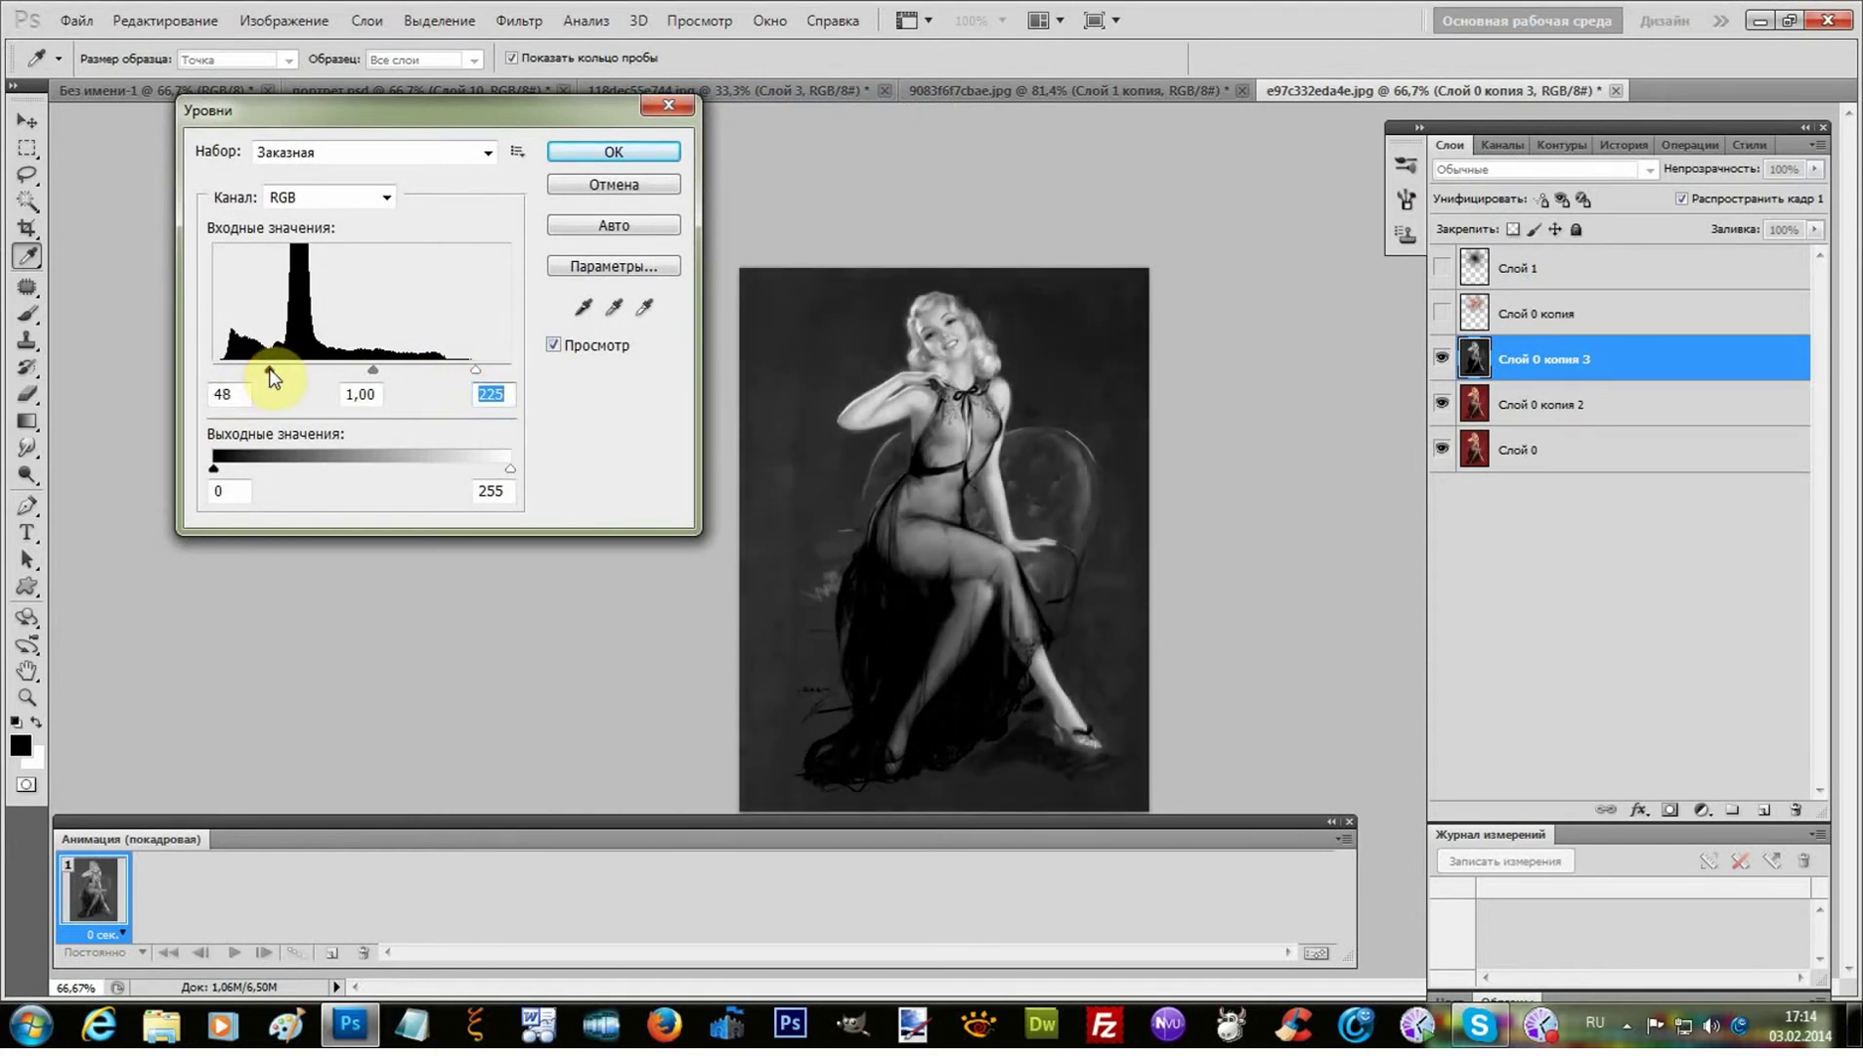
pyautogui.click(614, 153)
pyautogui.press('c')
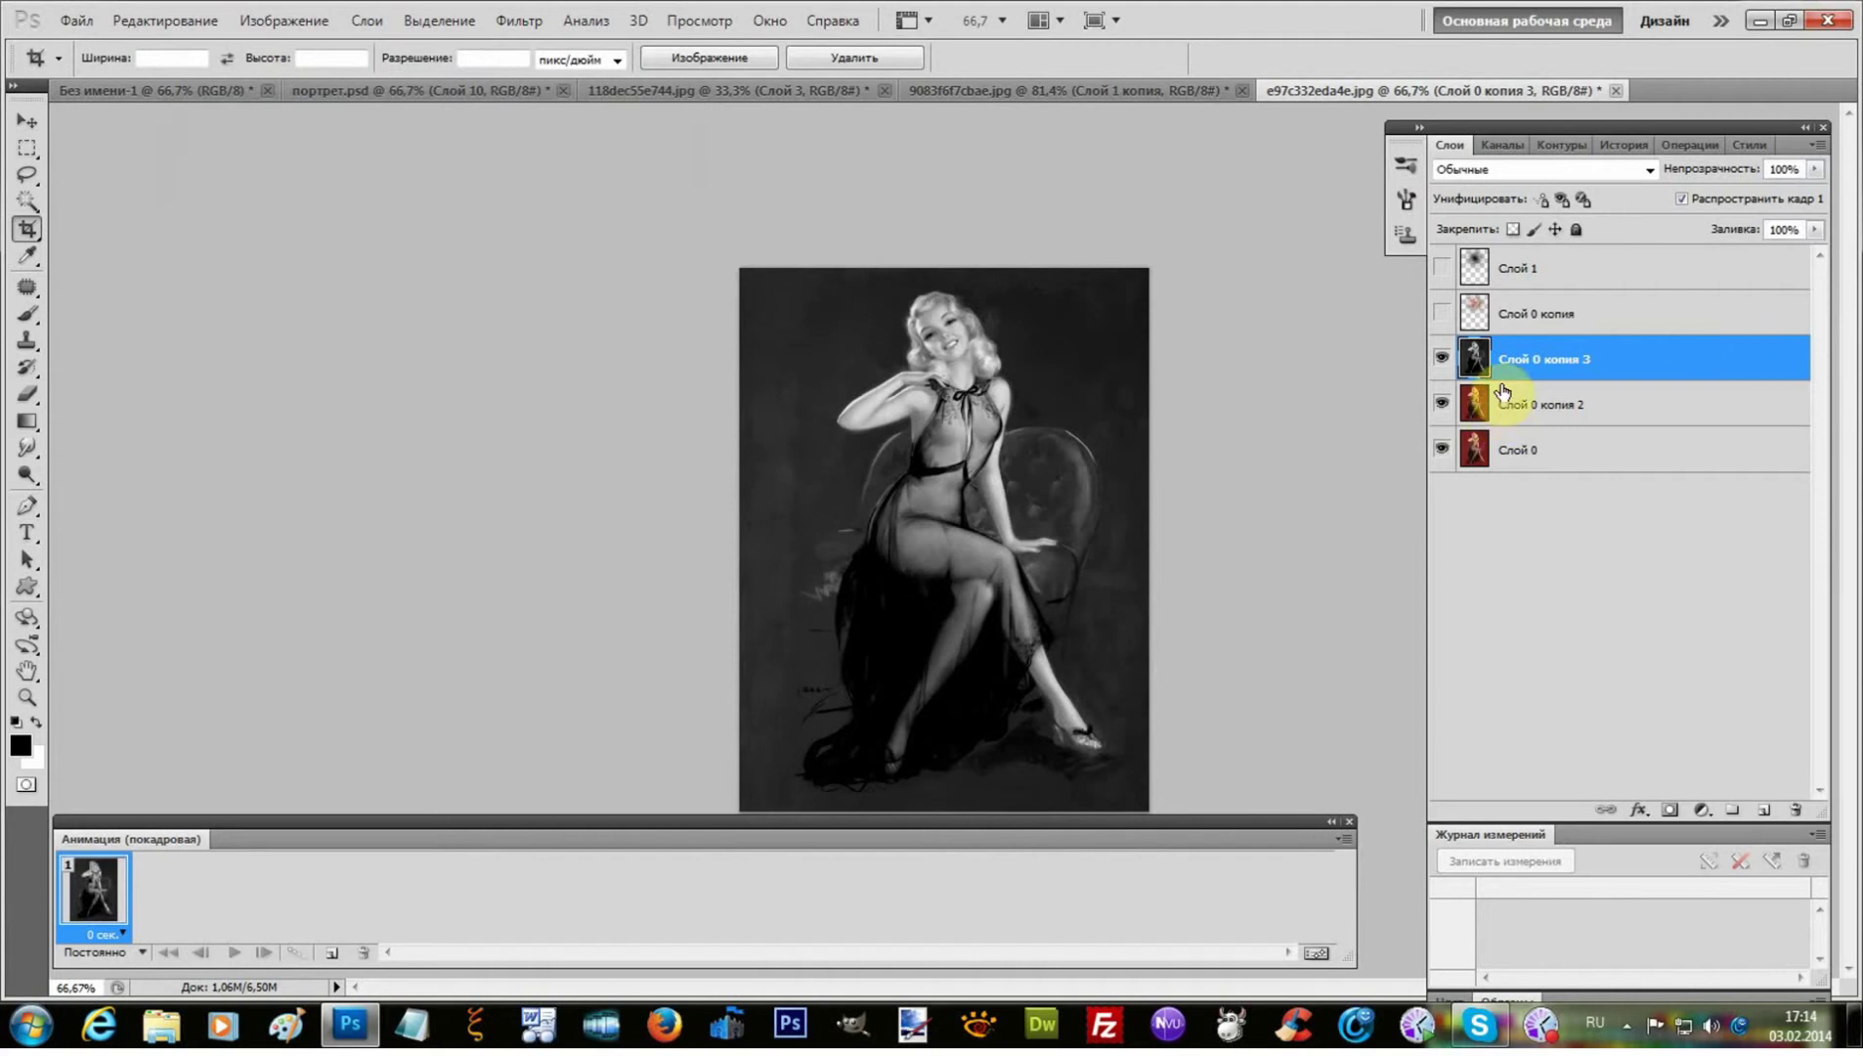
# - Duplicate the black-and-white layer and invert the duplicate's colors
pyautogui.rightClick(1539, 359)
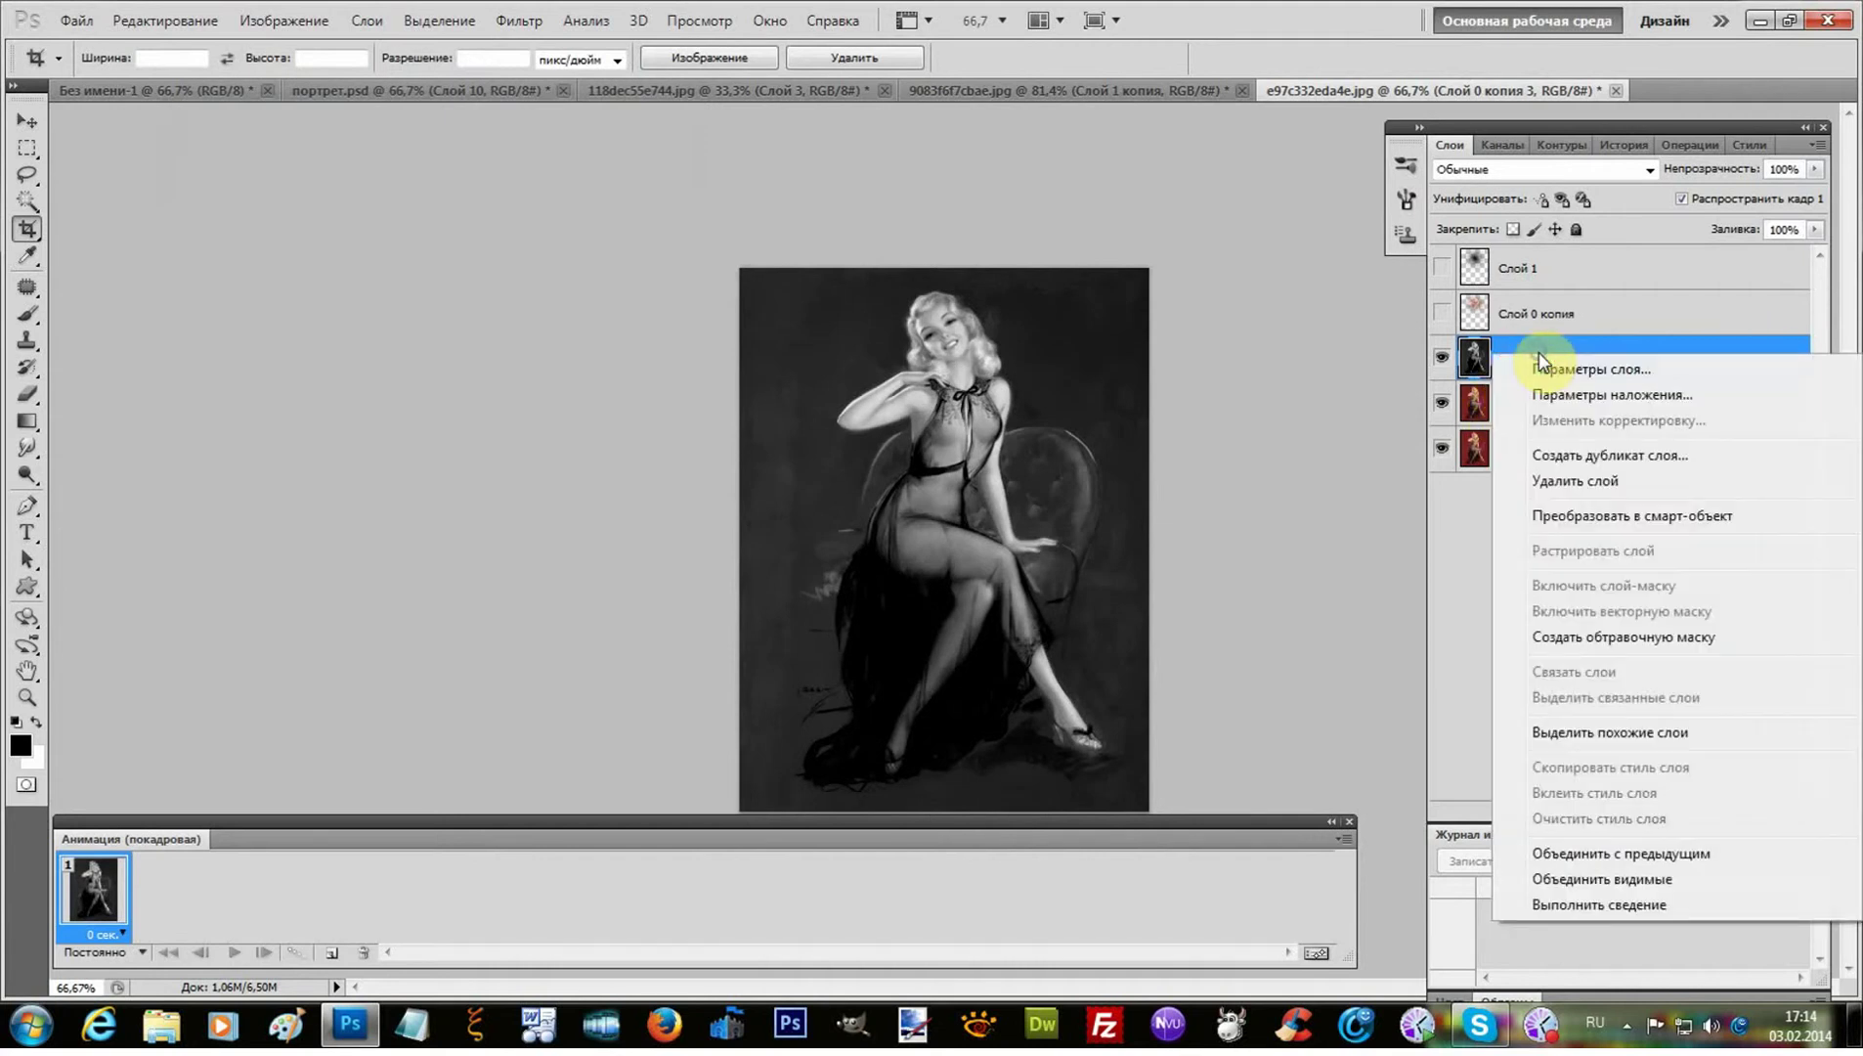
pyautogui.click(1650, 455)
pyautogui.click(1149, 318)
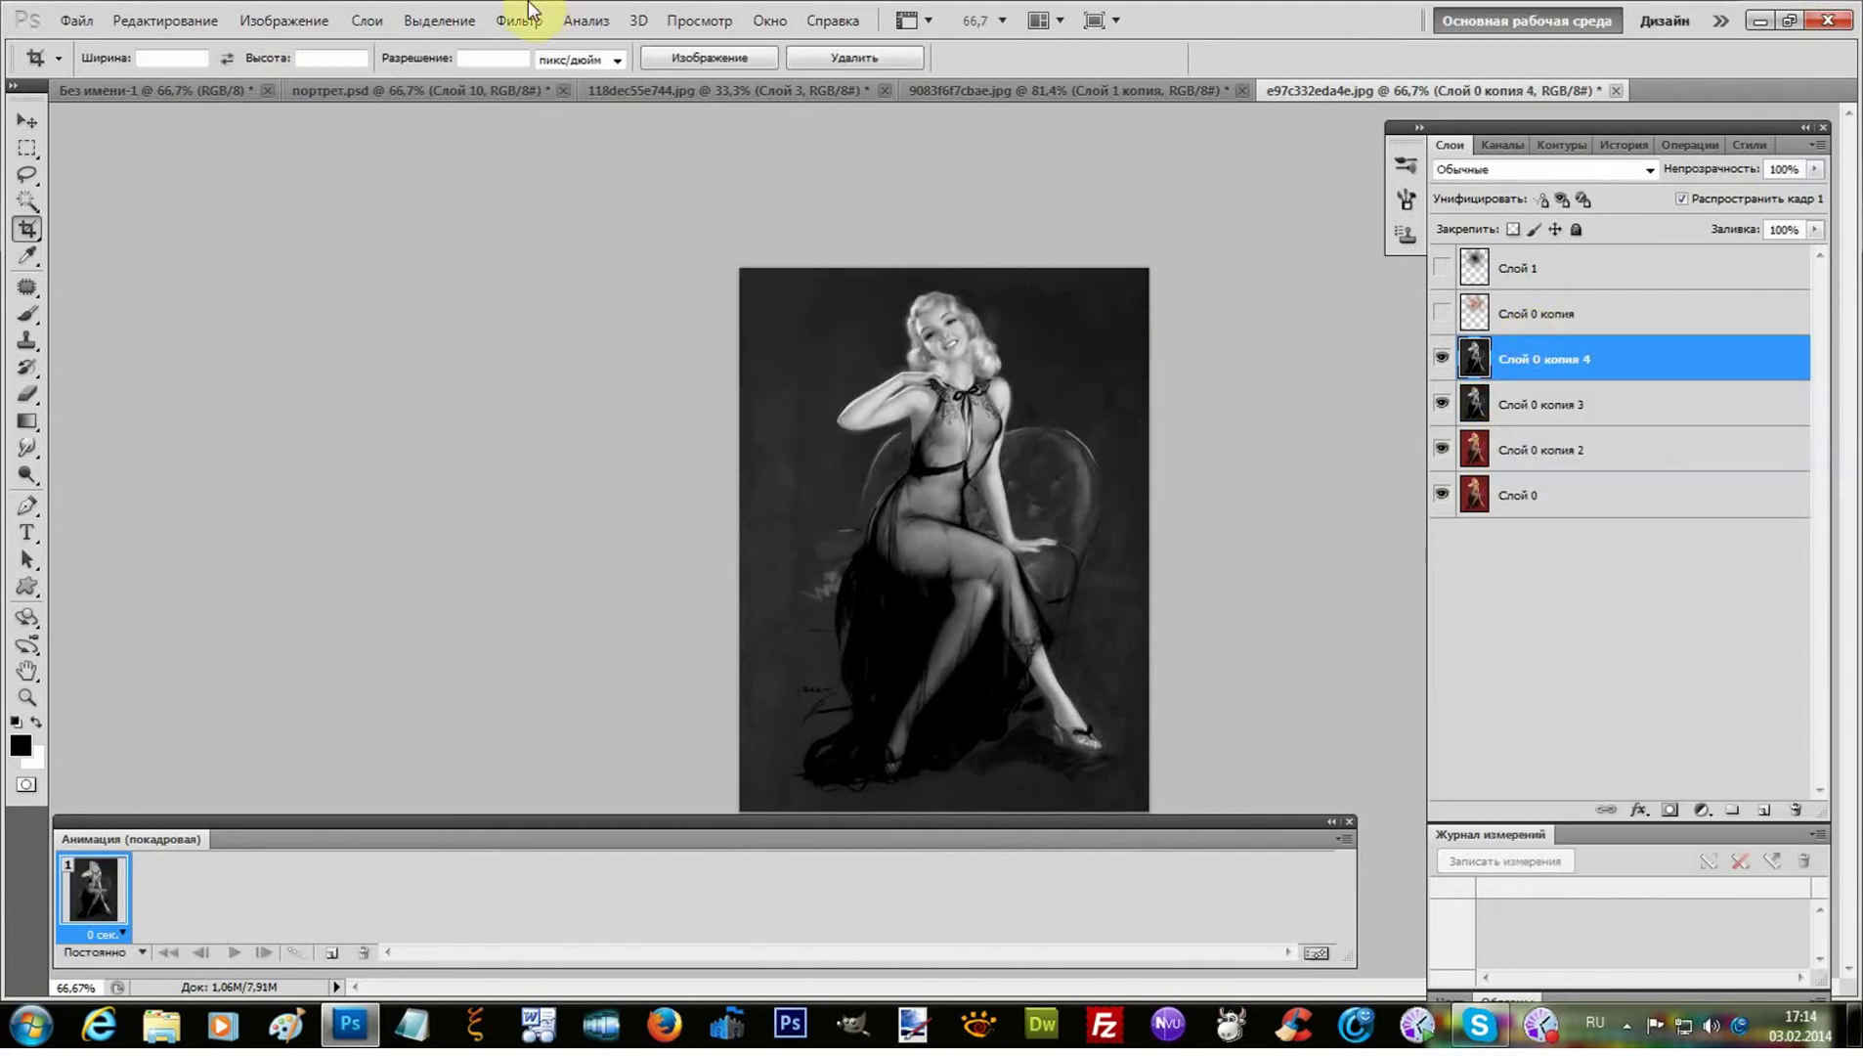
pyautogui.click(274, 20)
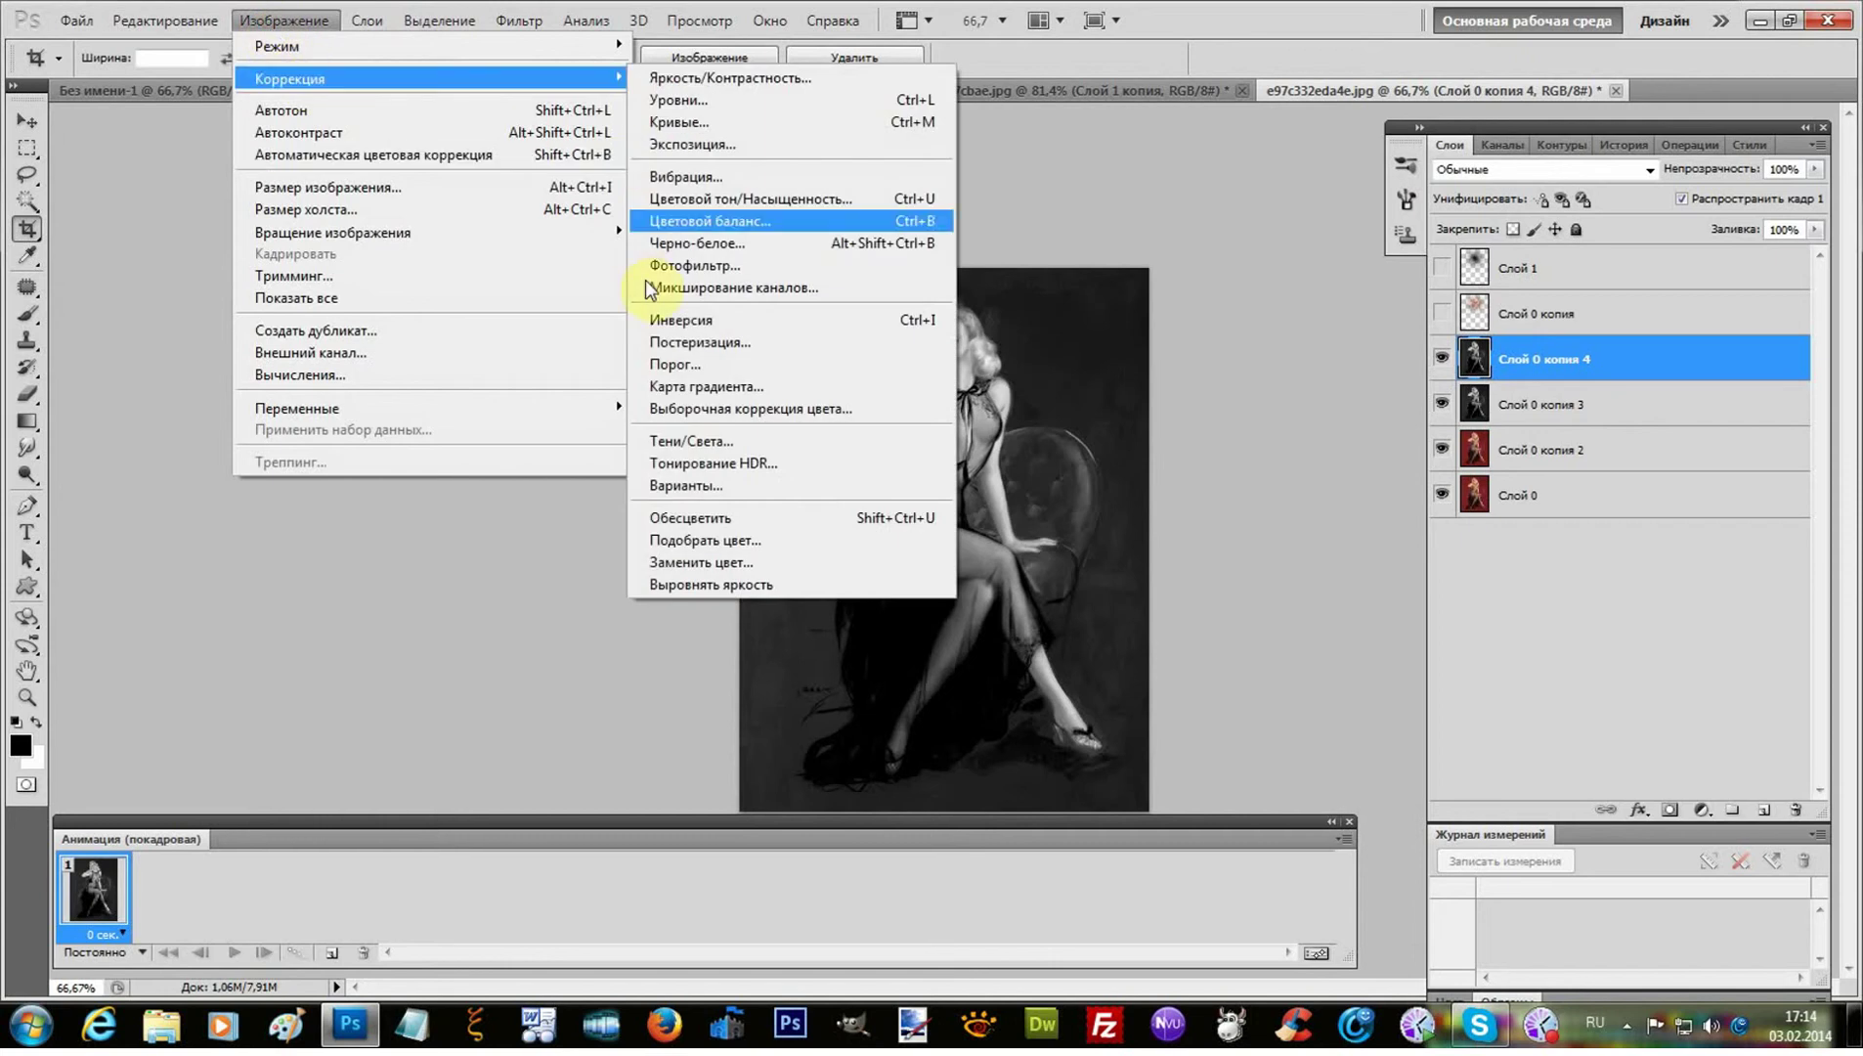
pyautogui.click(673, 323)
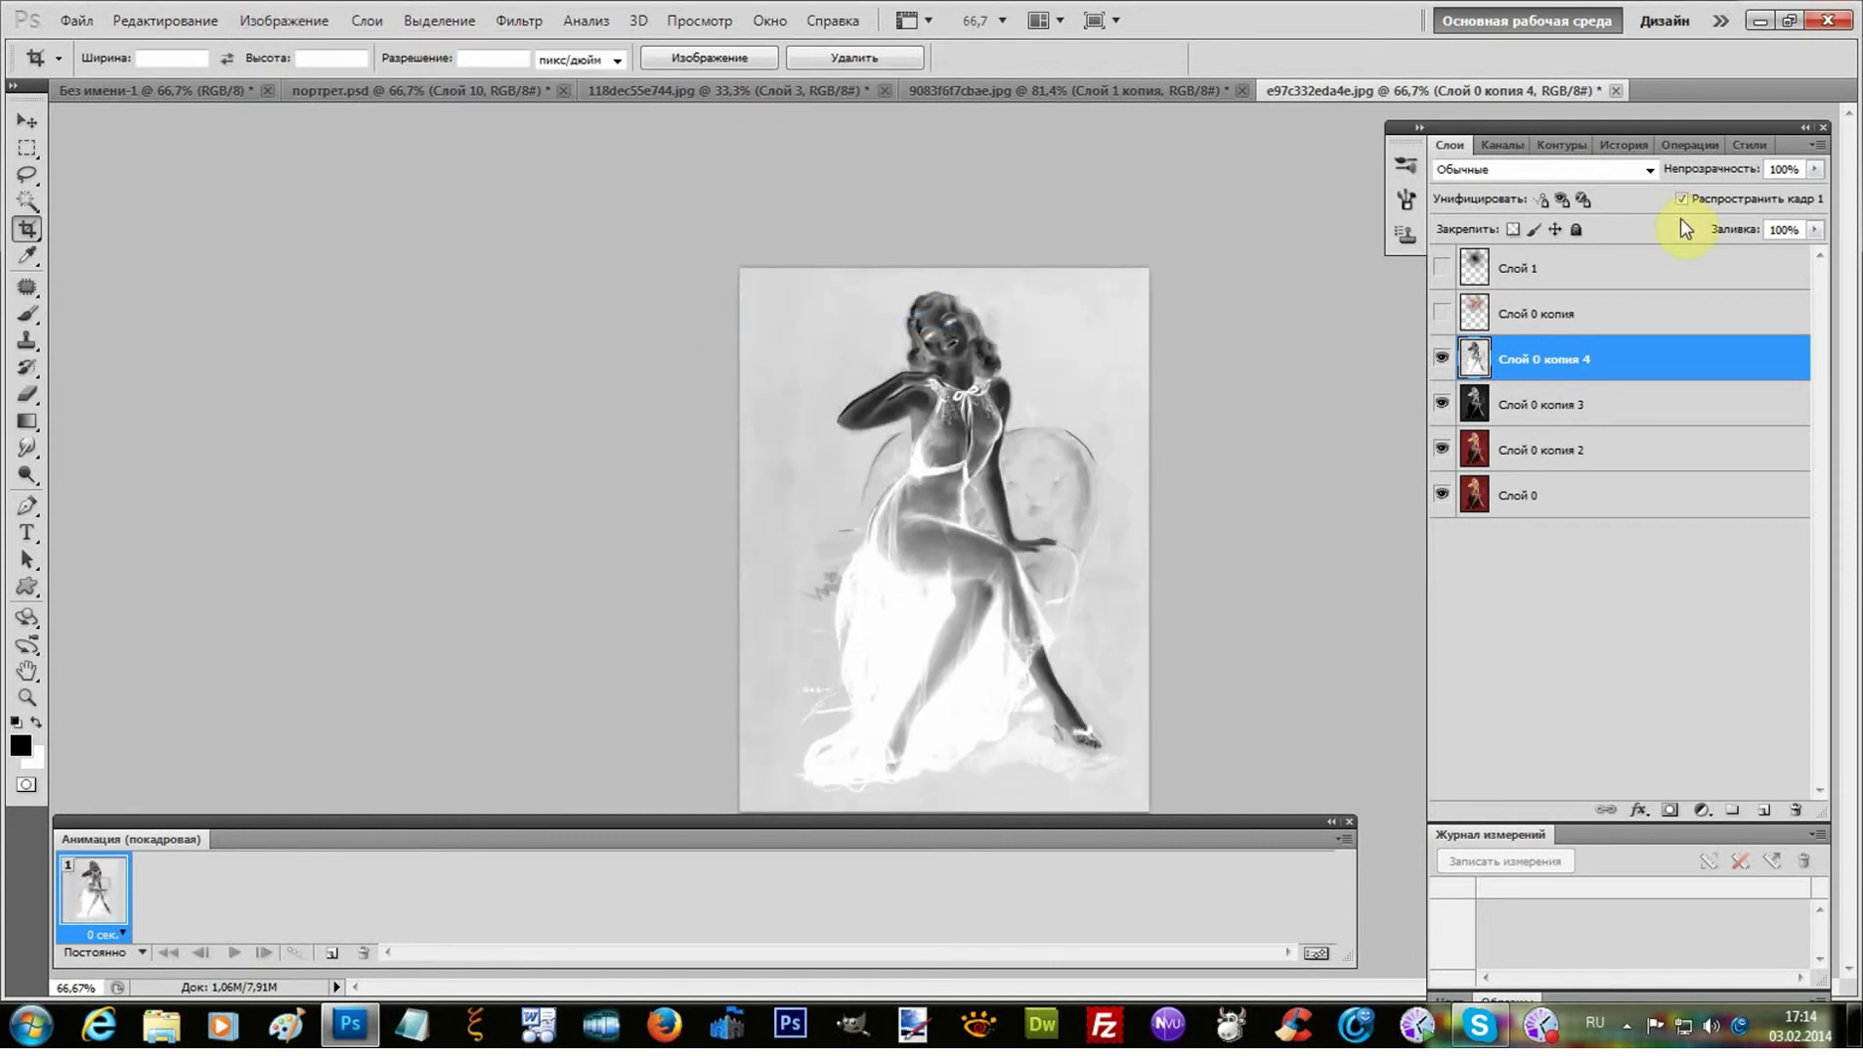
# - Set the inverted layer's blend mode to Linear Dodge (Add) and apply the Minimum filter with a 1-pixel radius
pyautogui.click(1651, 172)
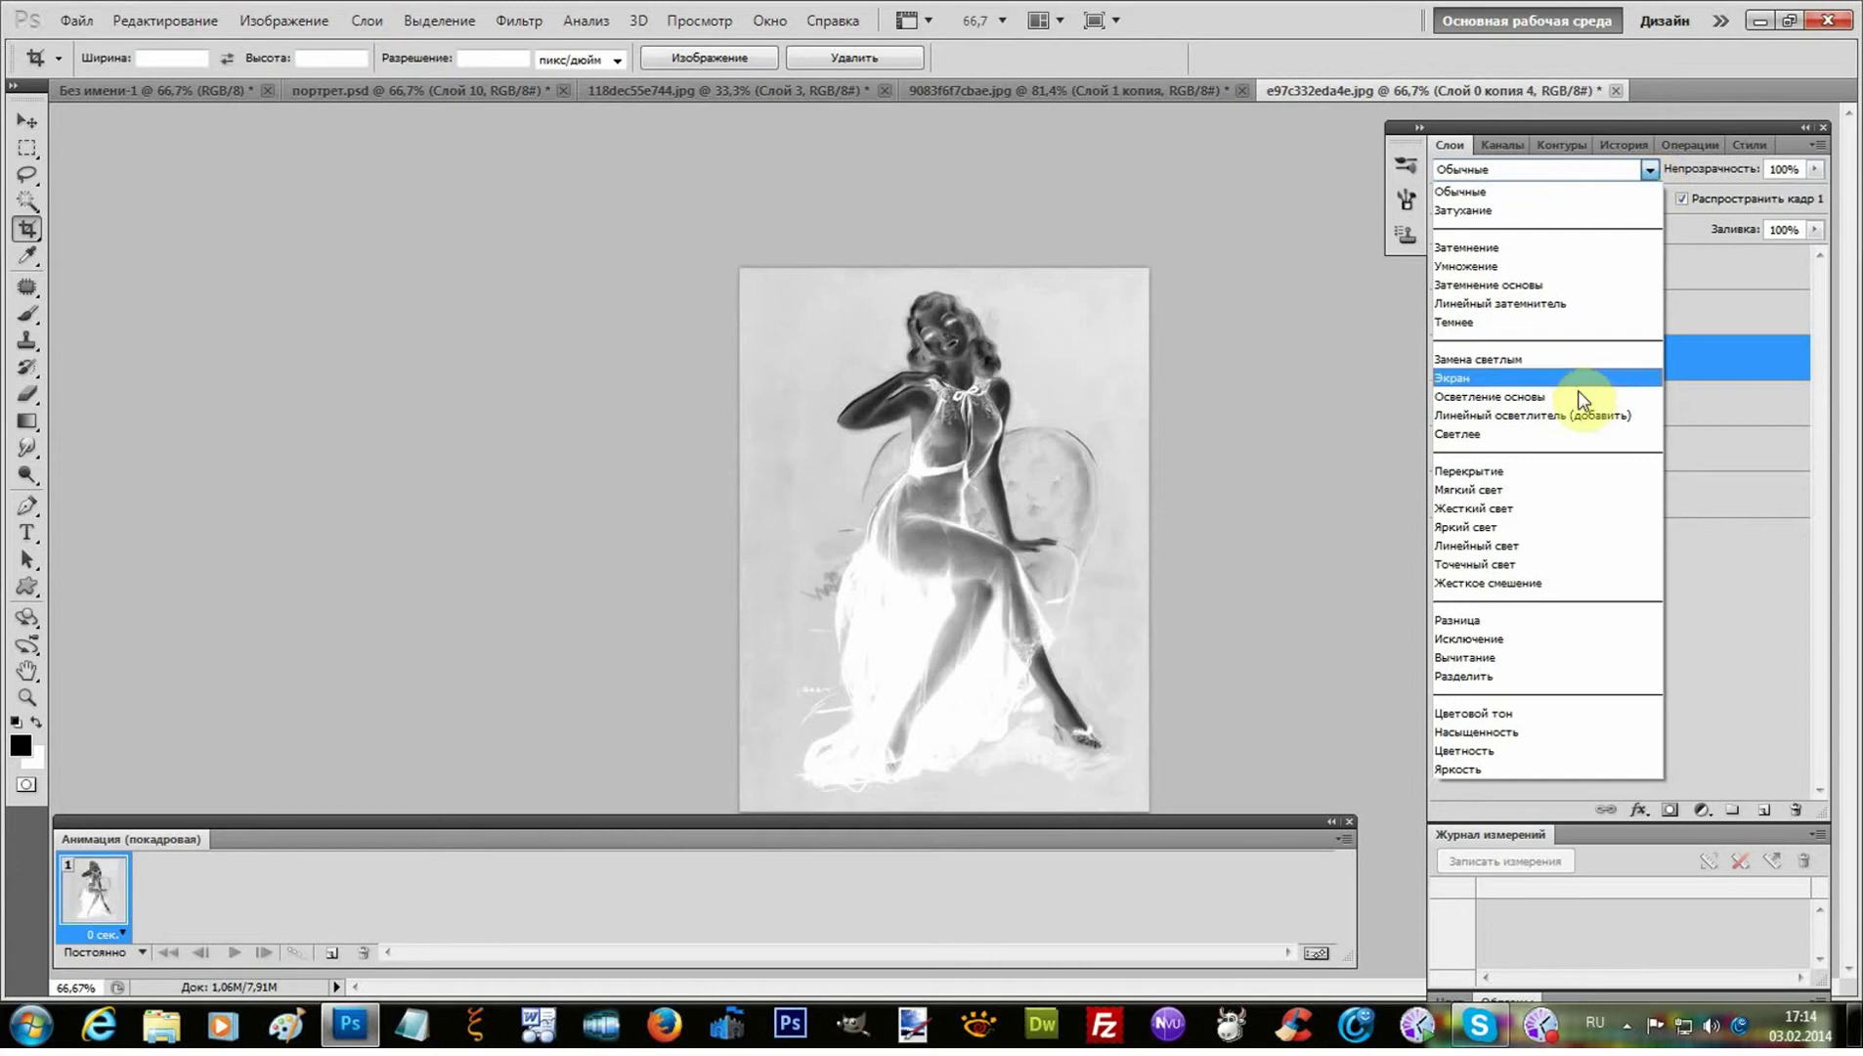
pyautogui.click(1545, 415)
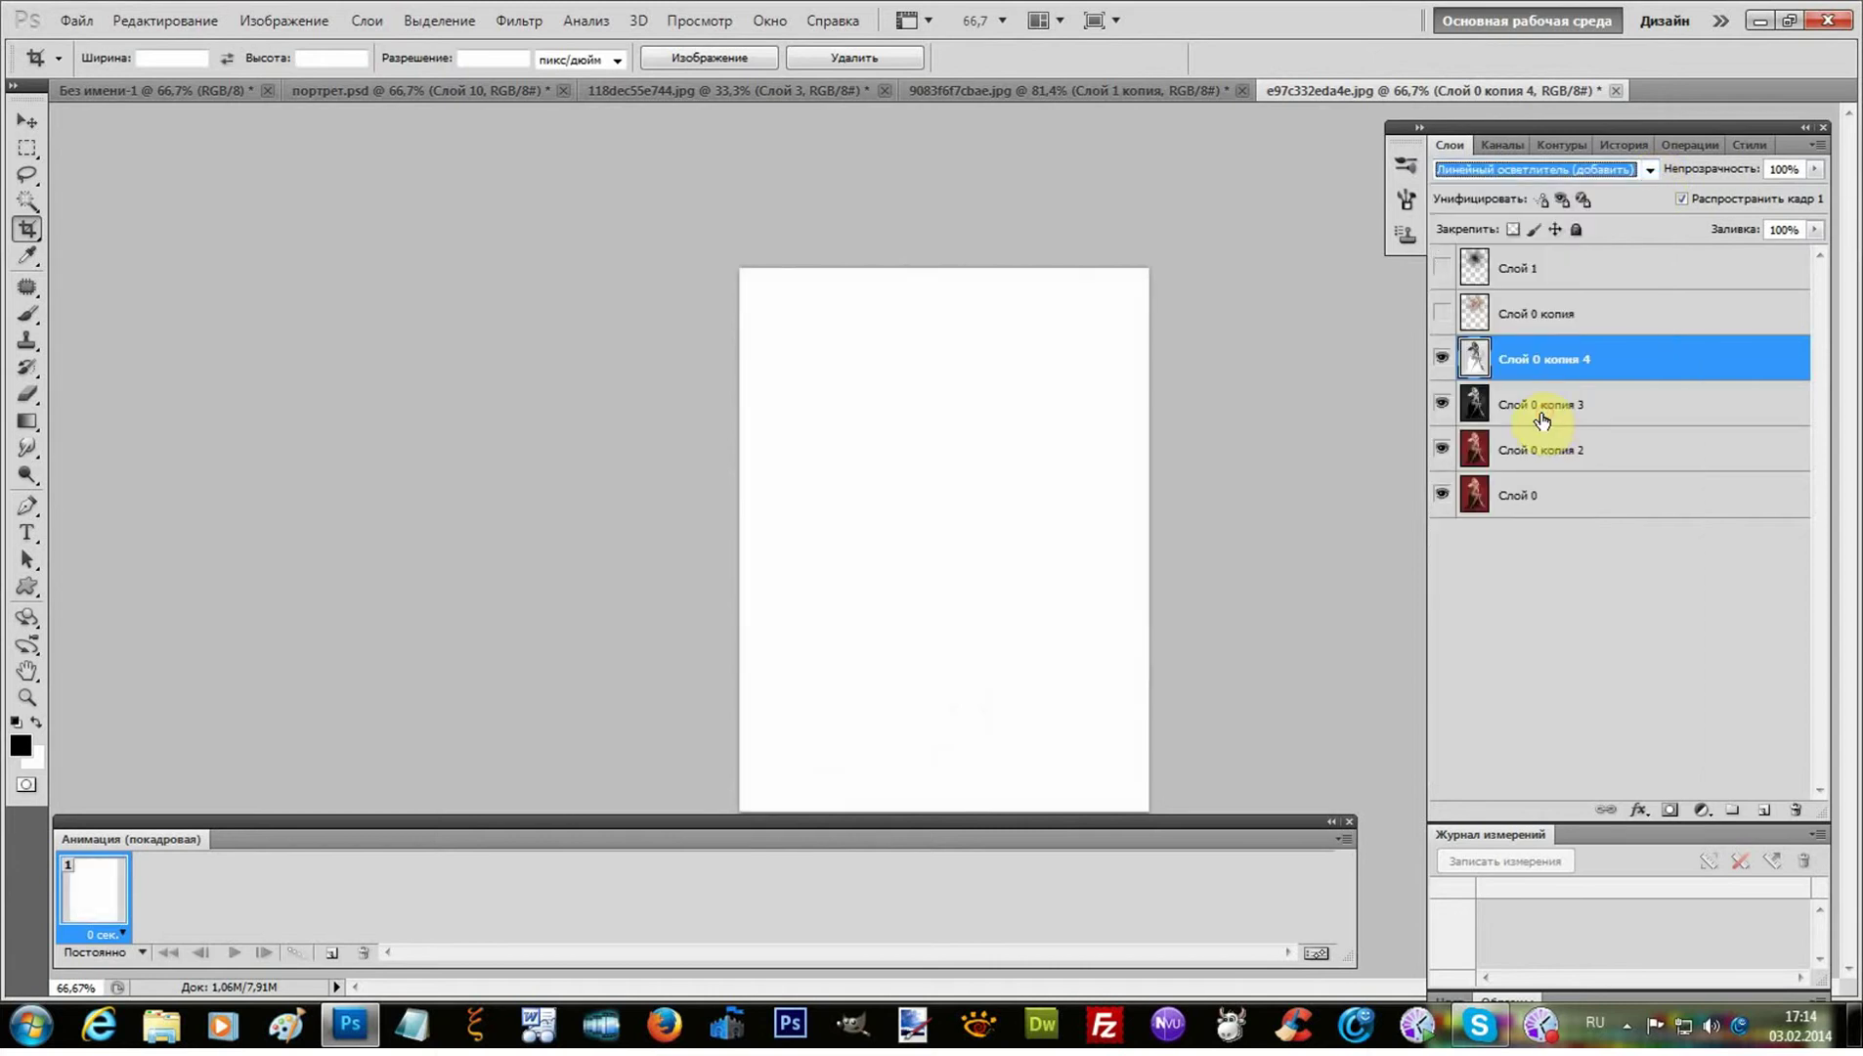
pyautogui.click(509, 25)
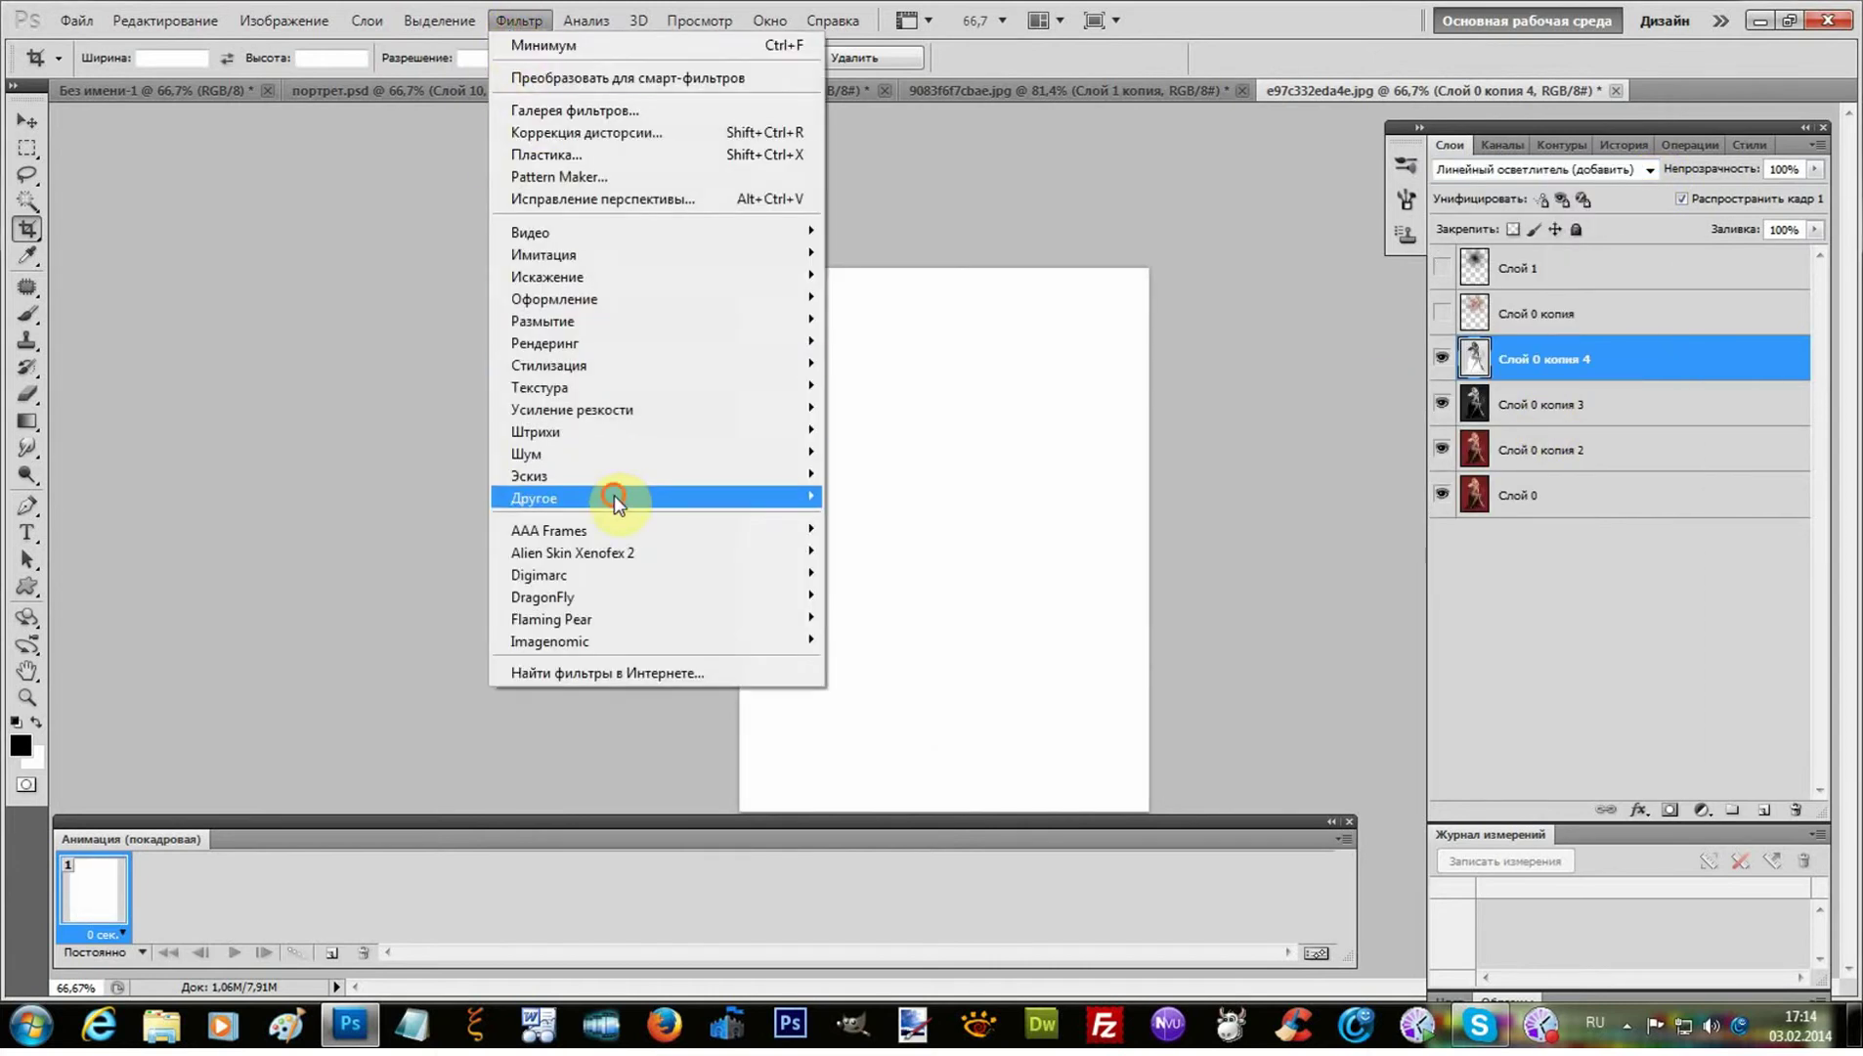
pyautogui.moveTo(713, 503)
pyautogui.click(896, 537)
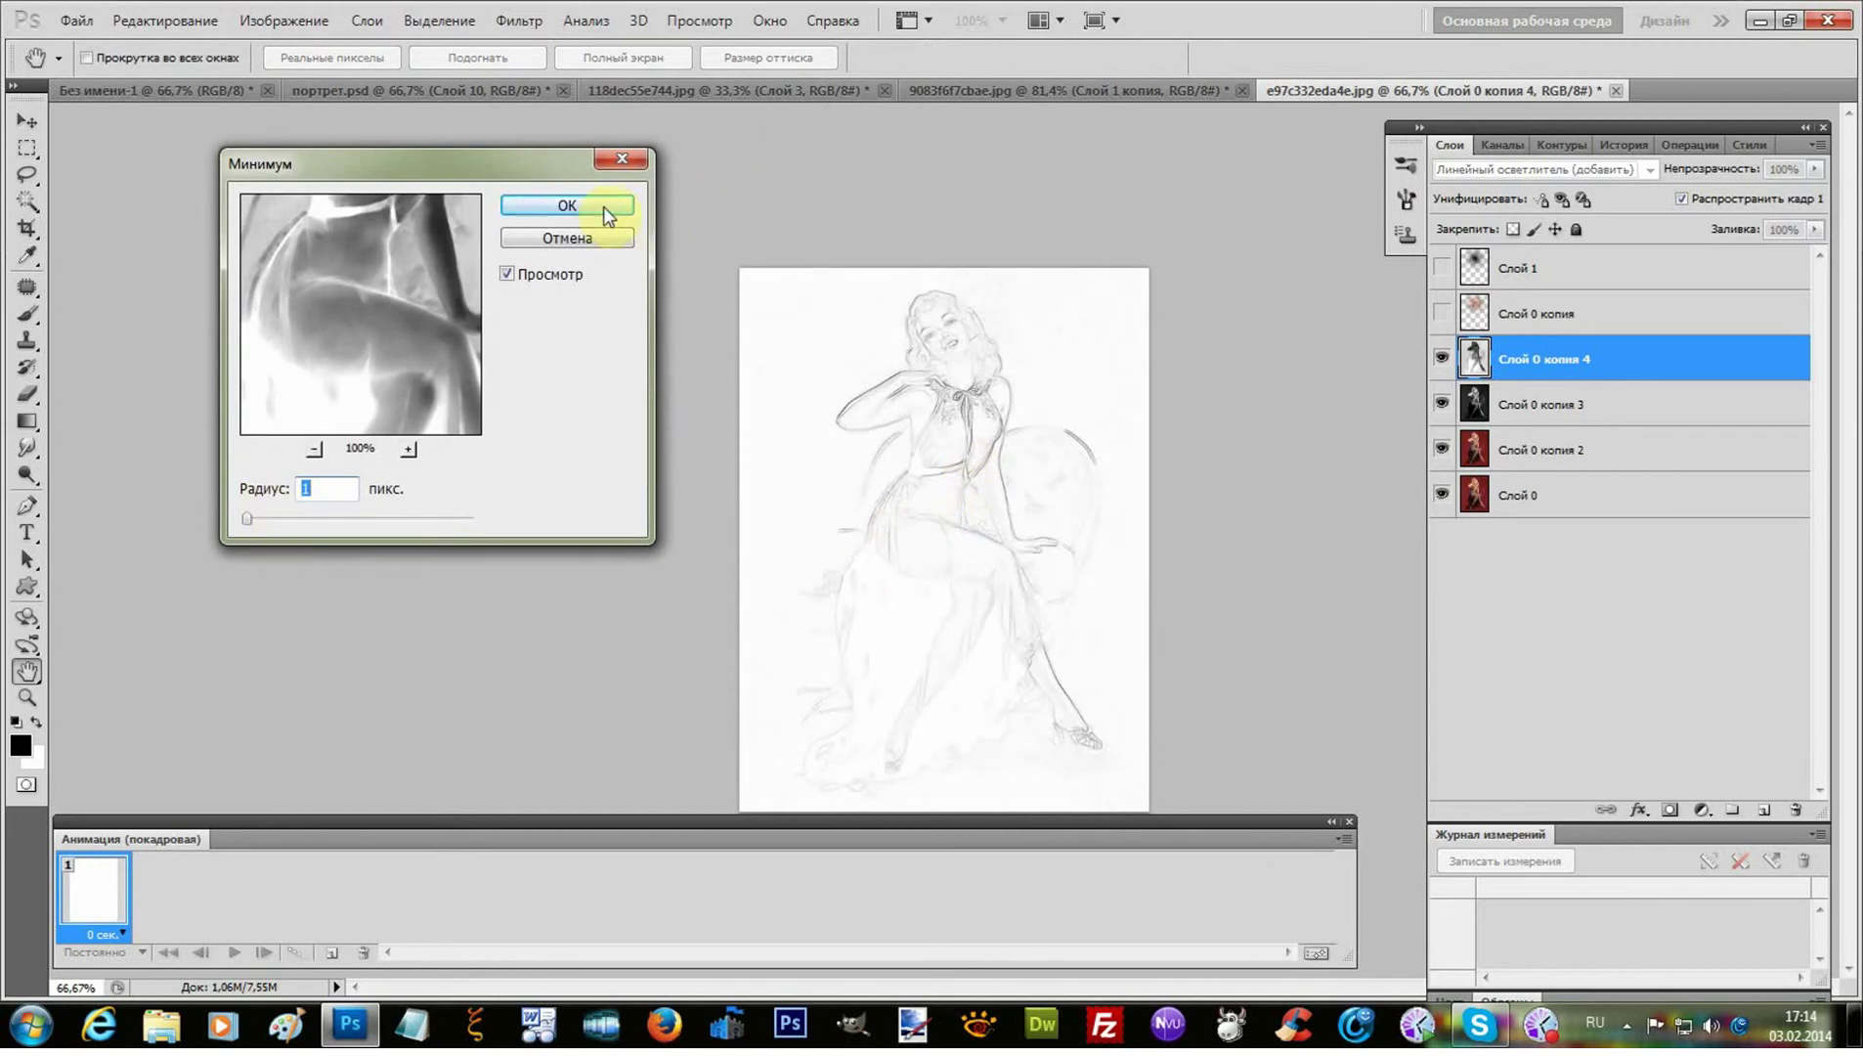
pyautogui.click(567, 206)
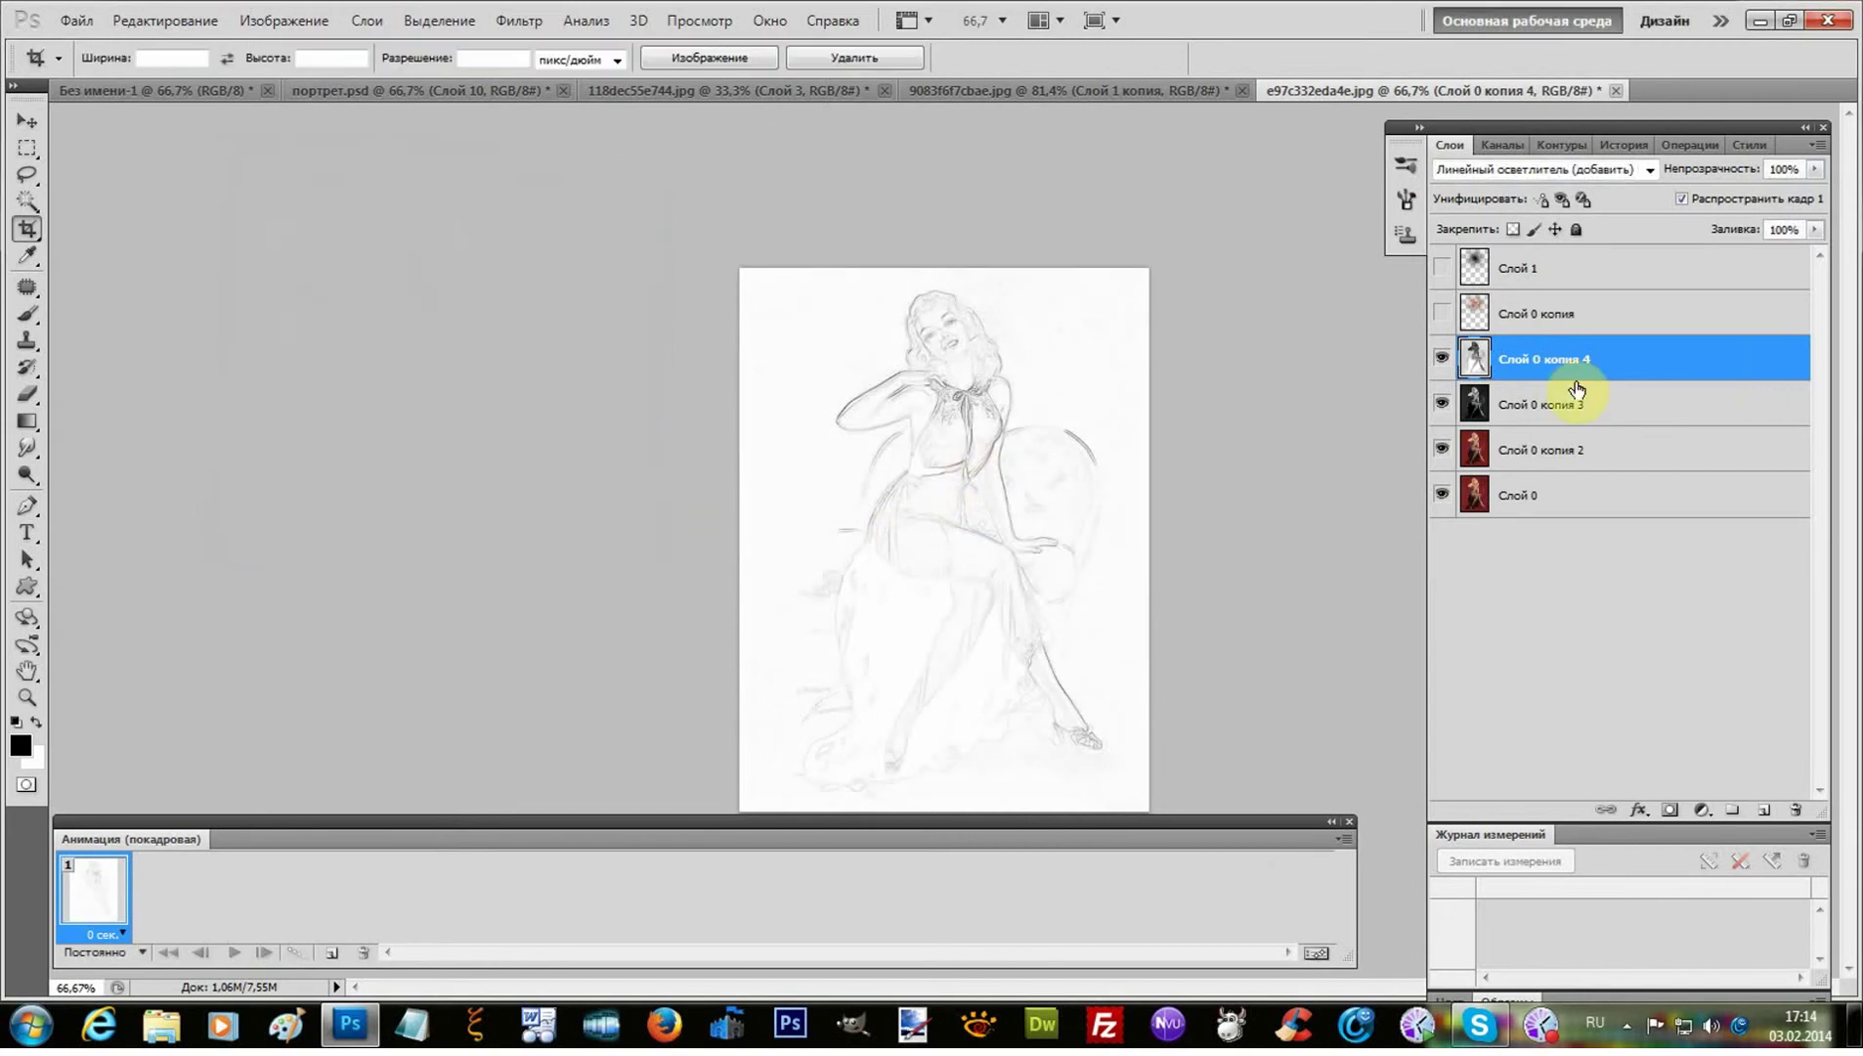
# - Merge the filtered layer down into the black-and-white layer beneath it
pyautogui.rightClick(1565, 360)
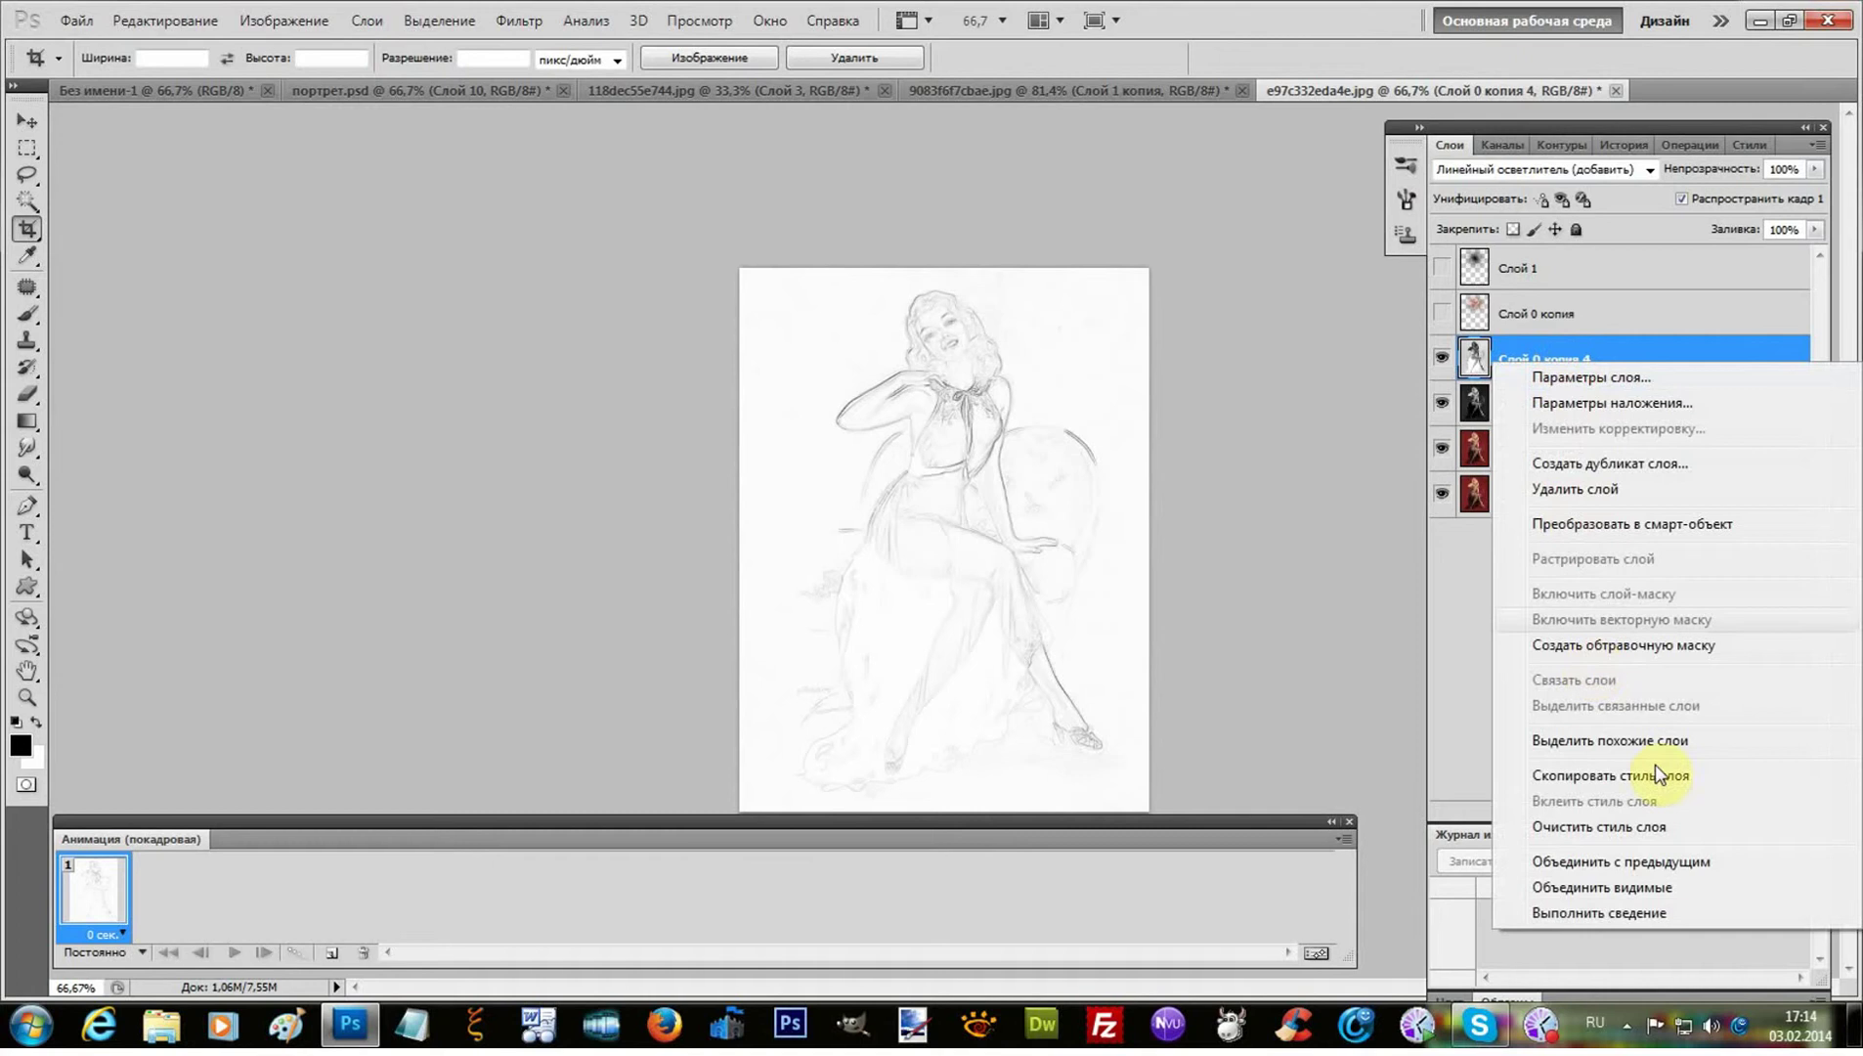
pyautogui.click(1692, 866)
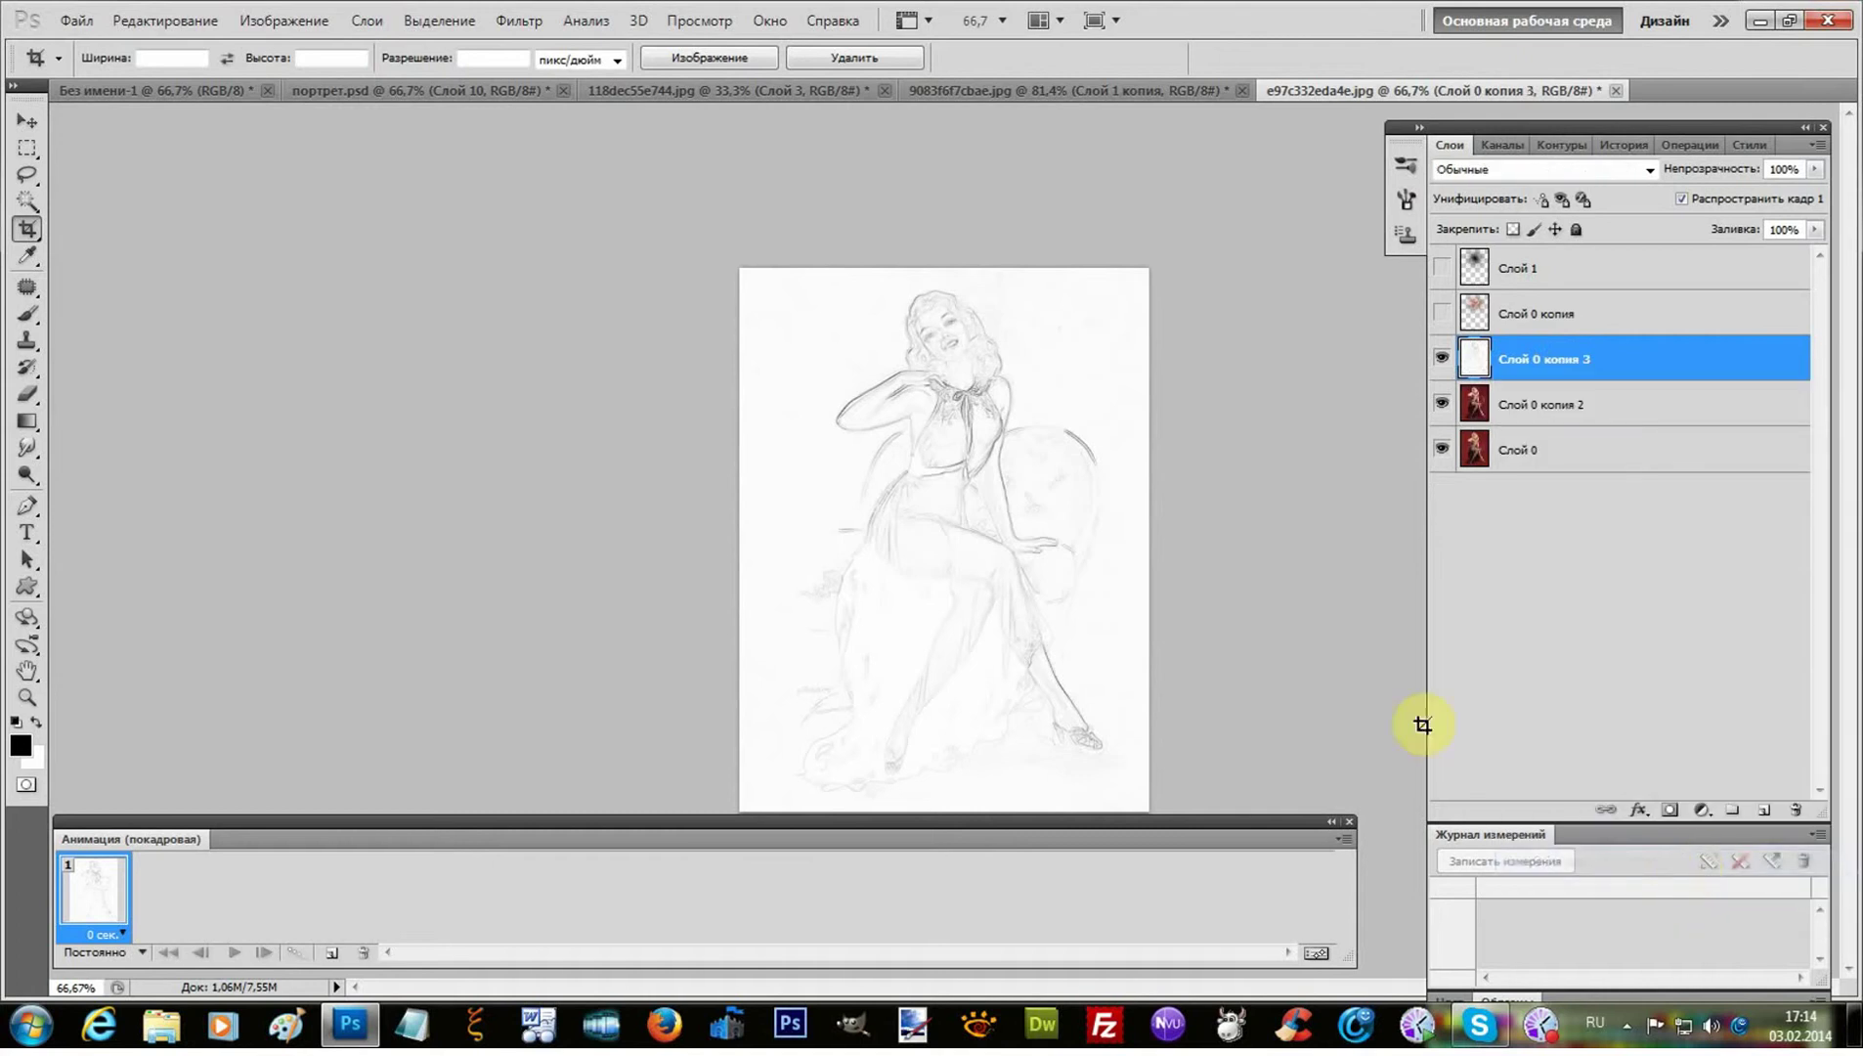
# - Apply Levels to the sketch layer with the input black level at 154
pyautogui.click(272, 18)
pyautogui.moveTo(337, 82)
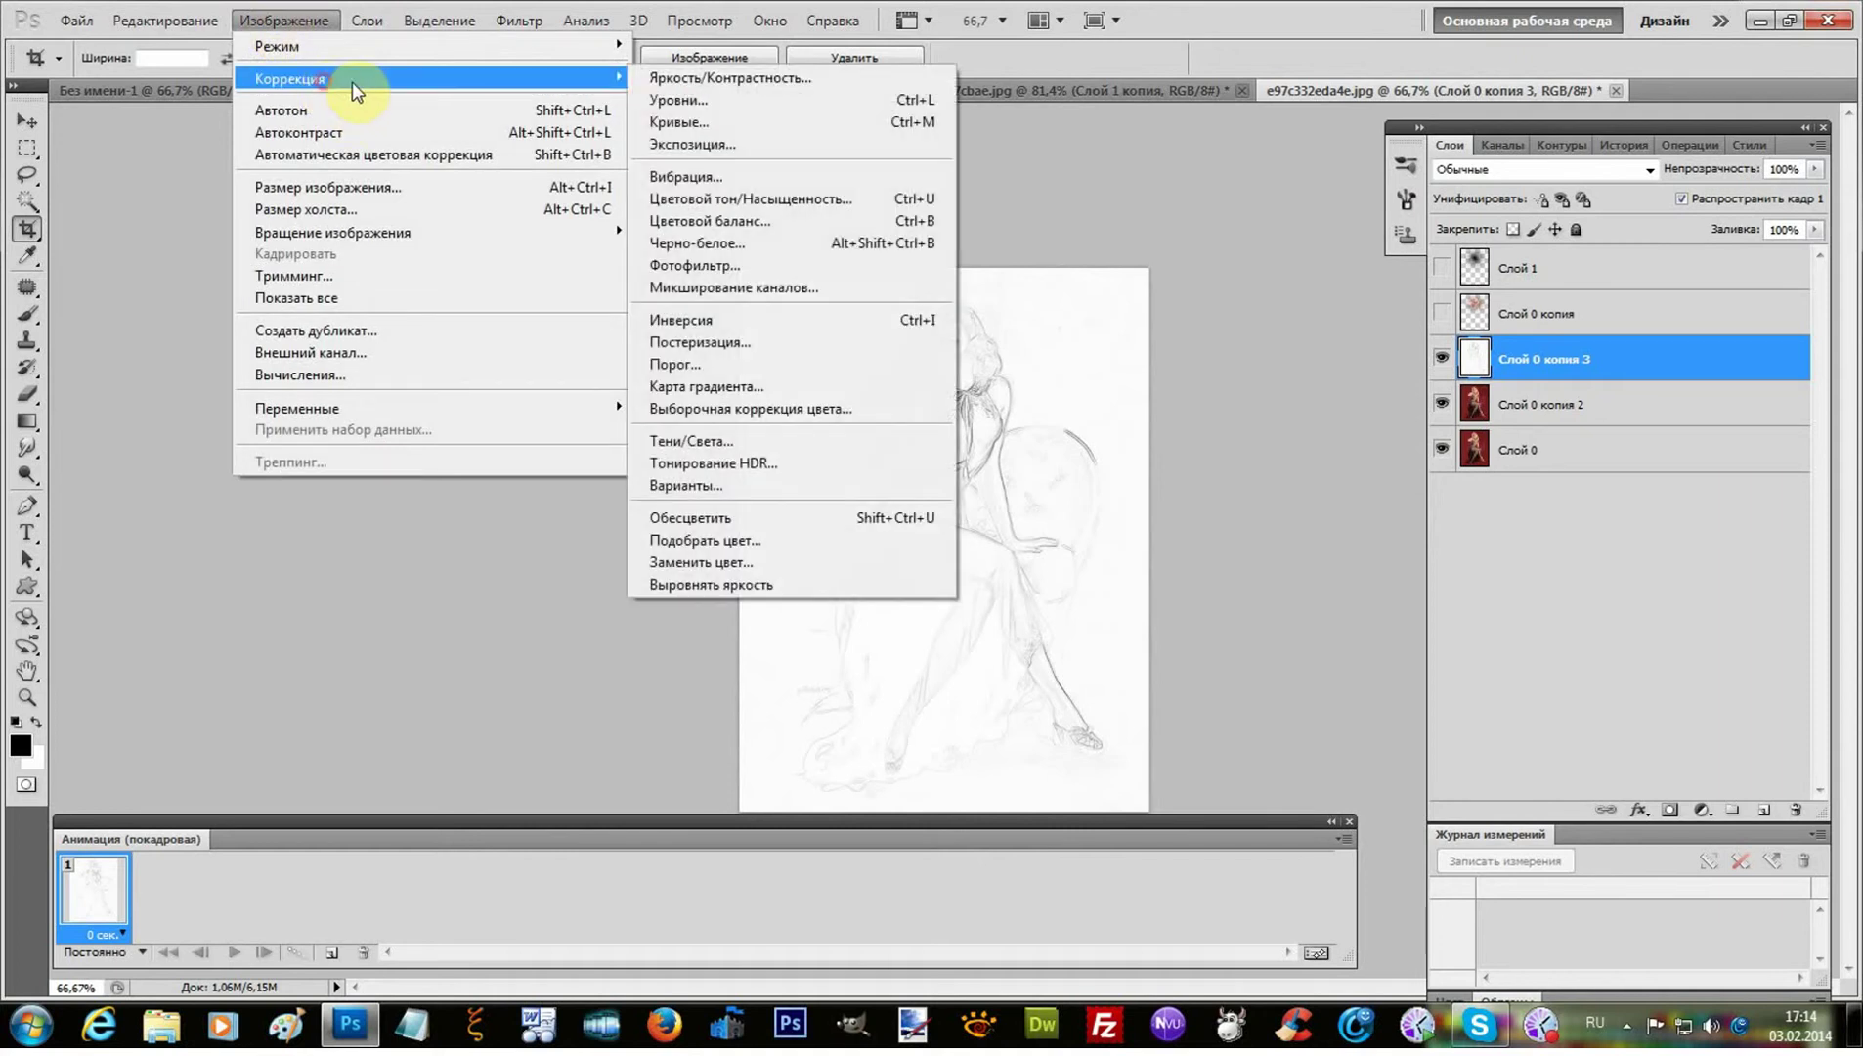
pyautogui.click(727, 104)
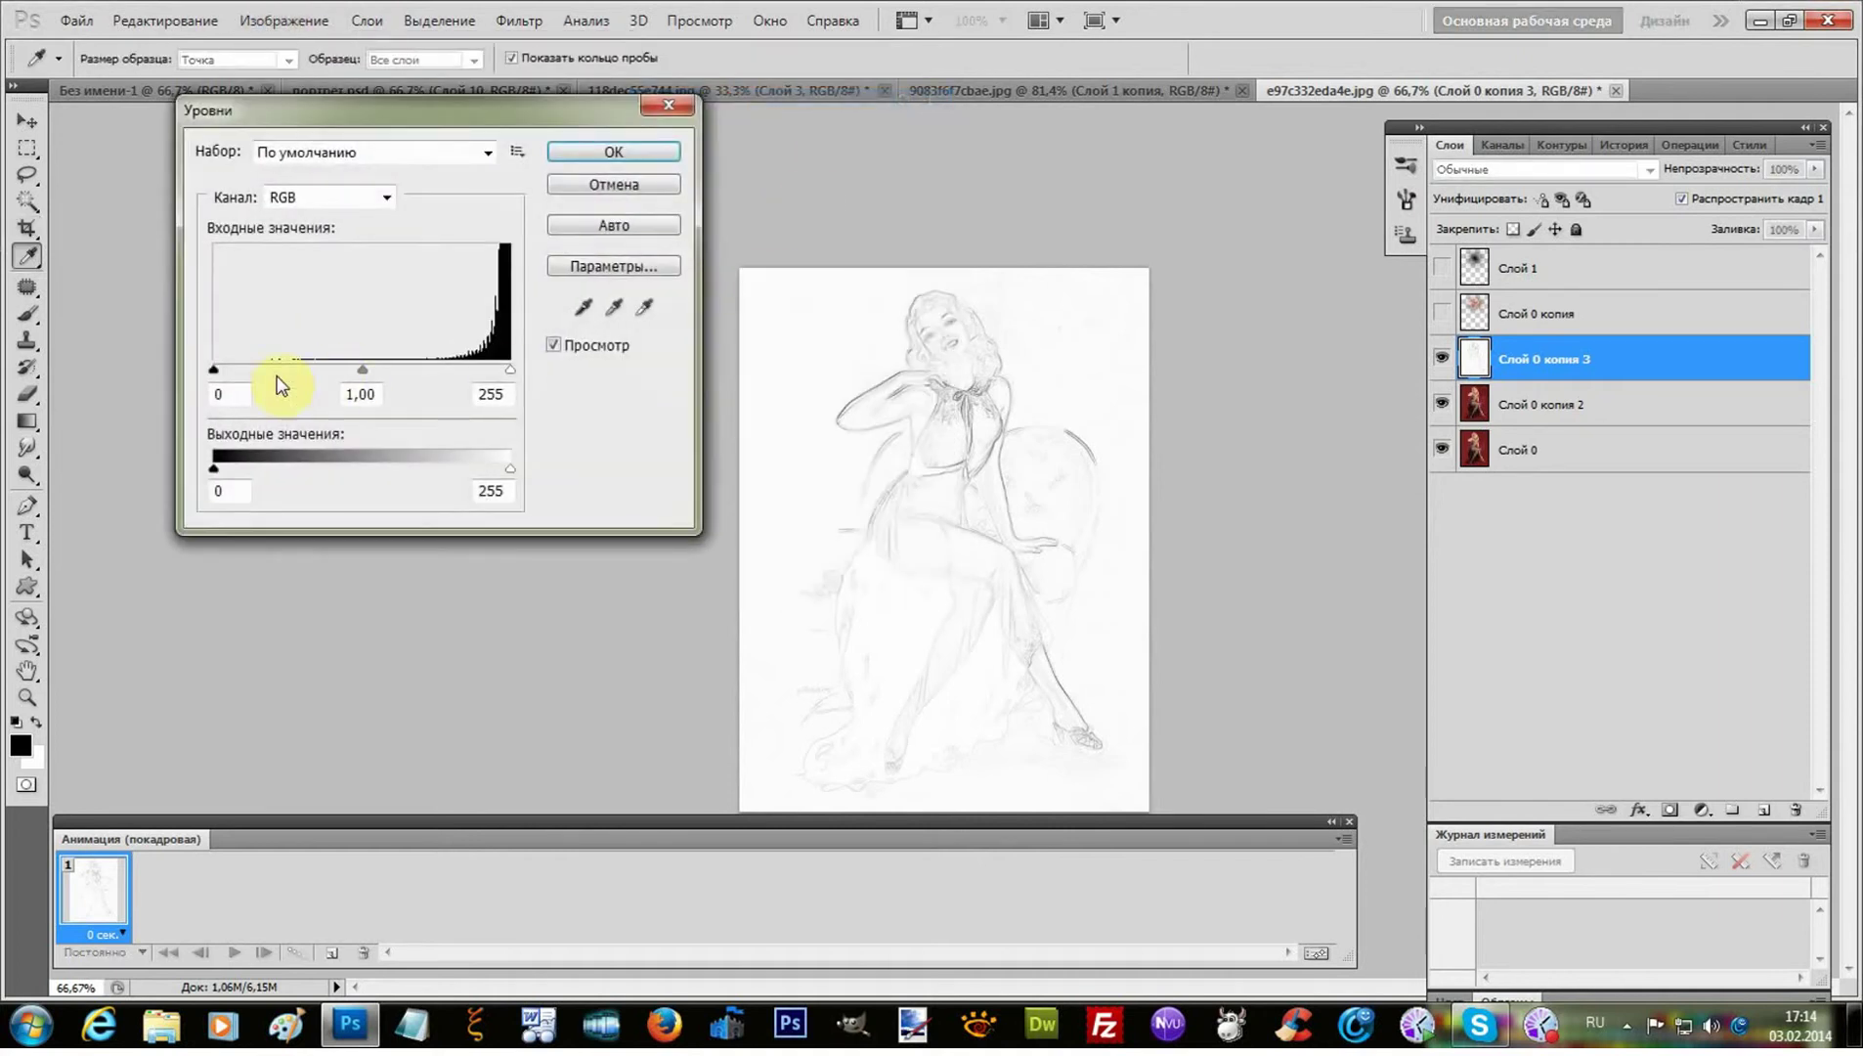
pyautogui.moveTo(268, 369); pyautogui.dragTo(393, 374)
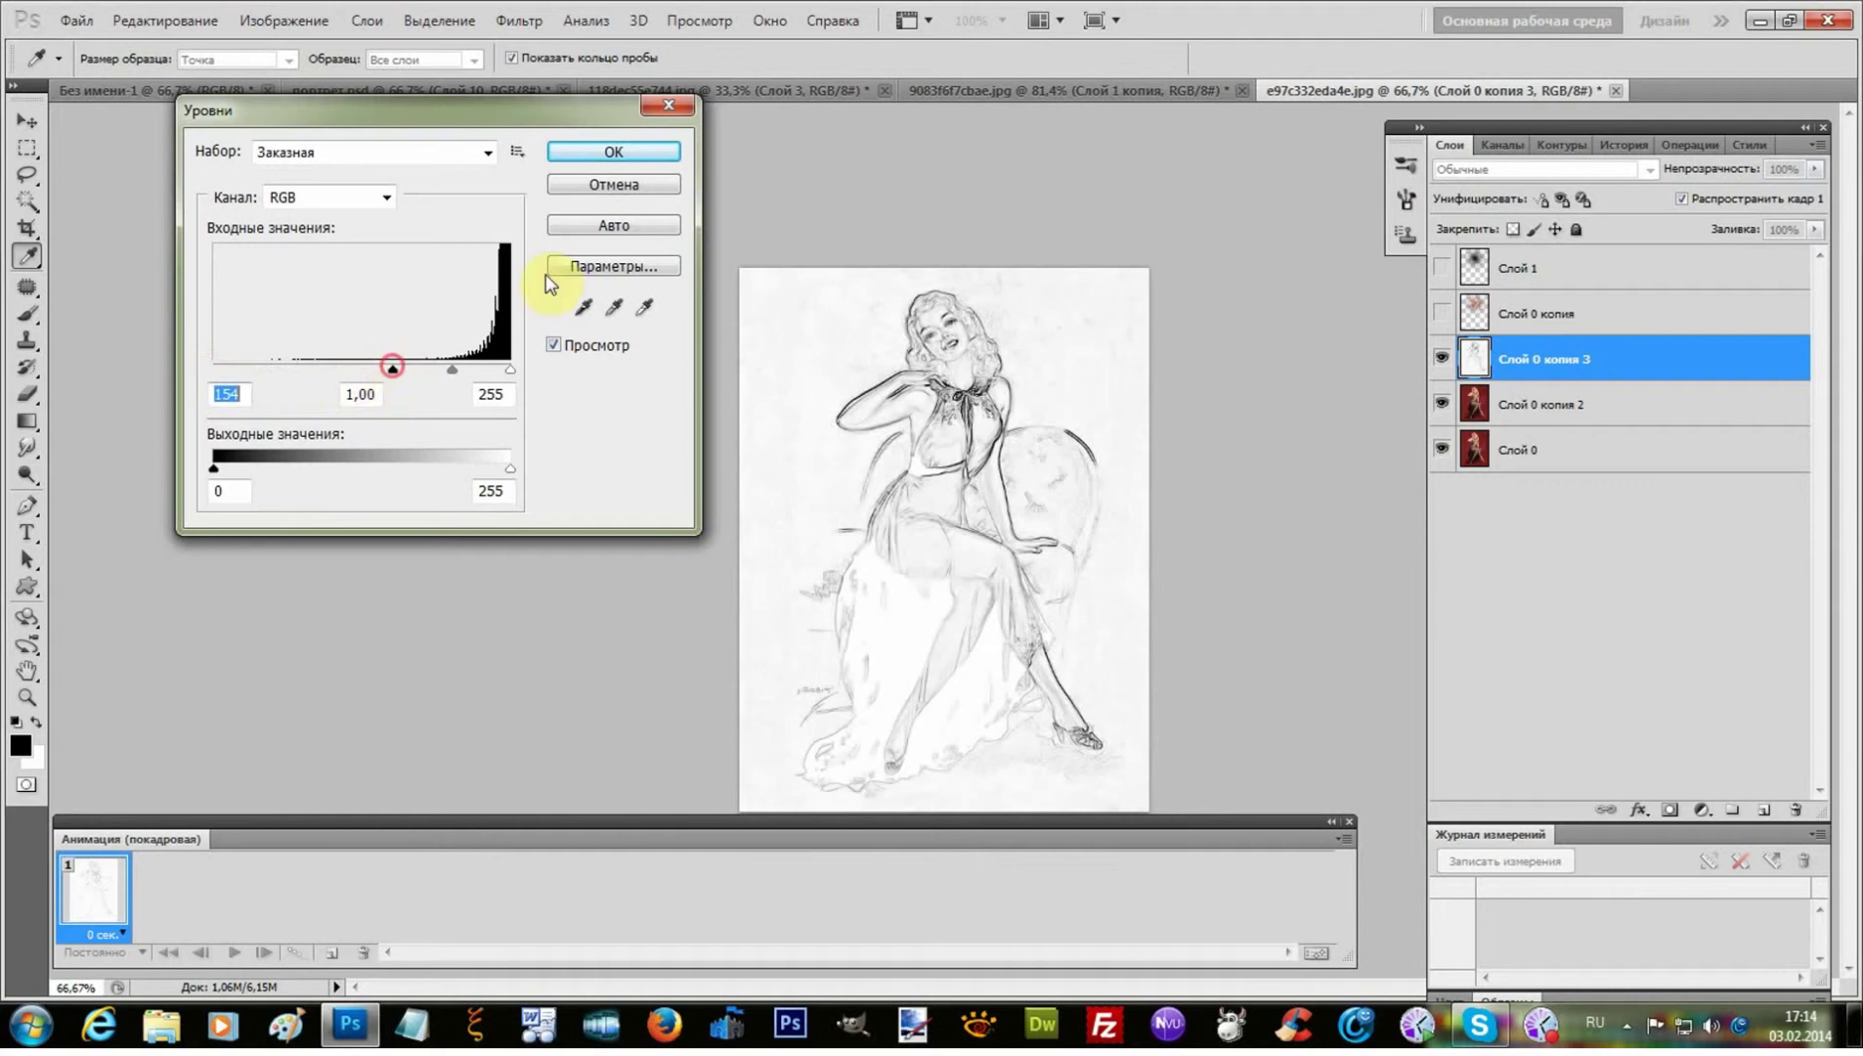
pyautogui.click(583, 157)
pyautogui.press('c')
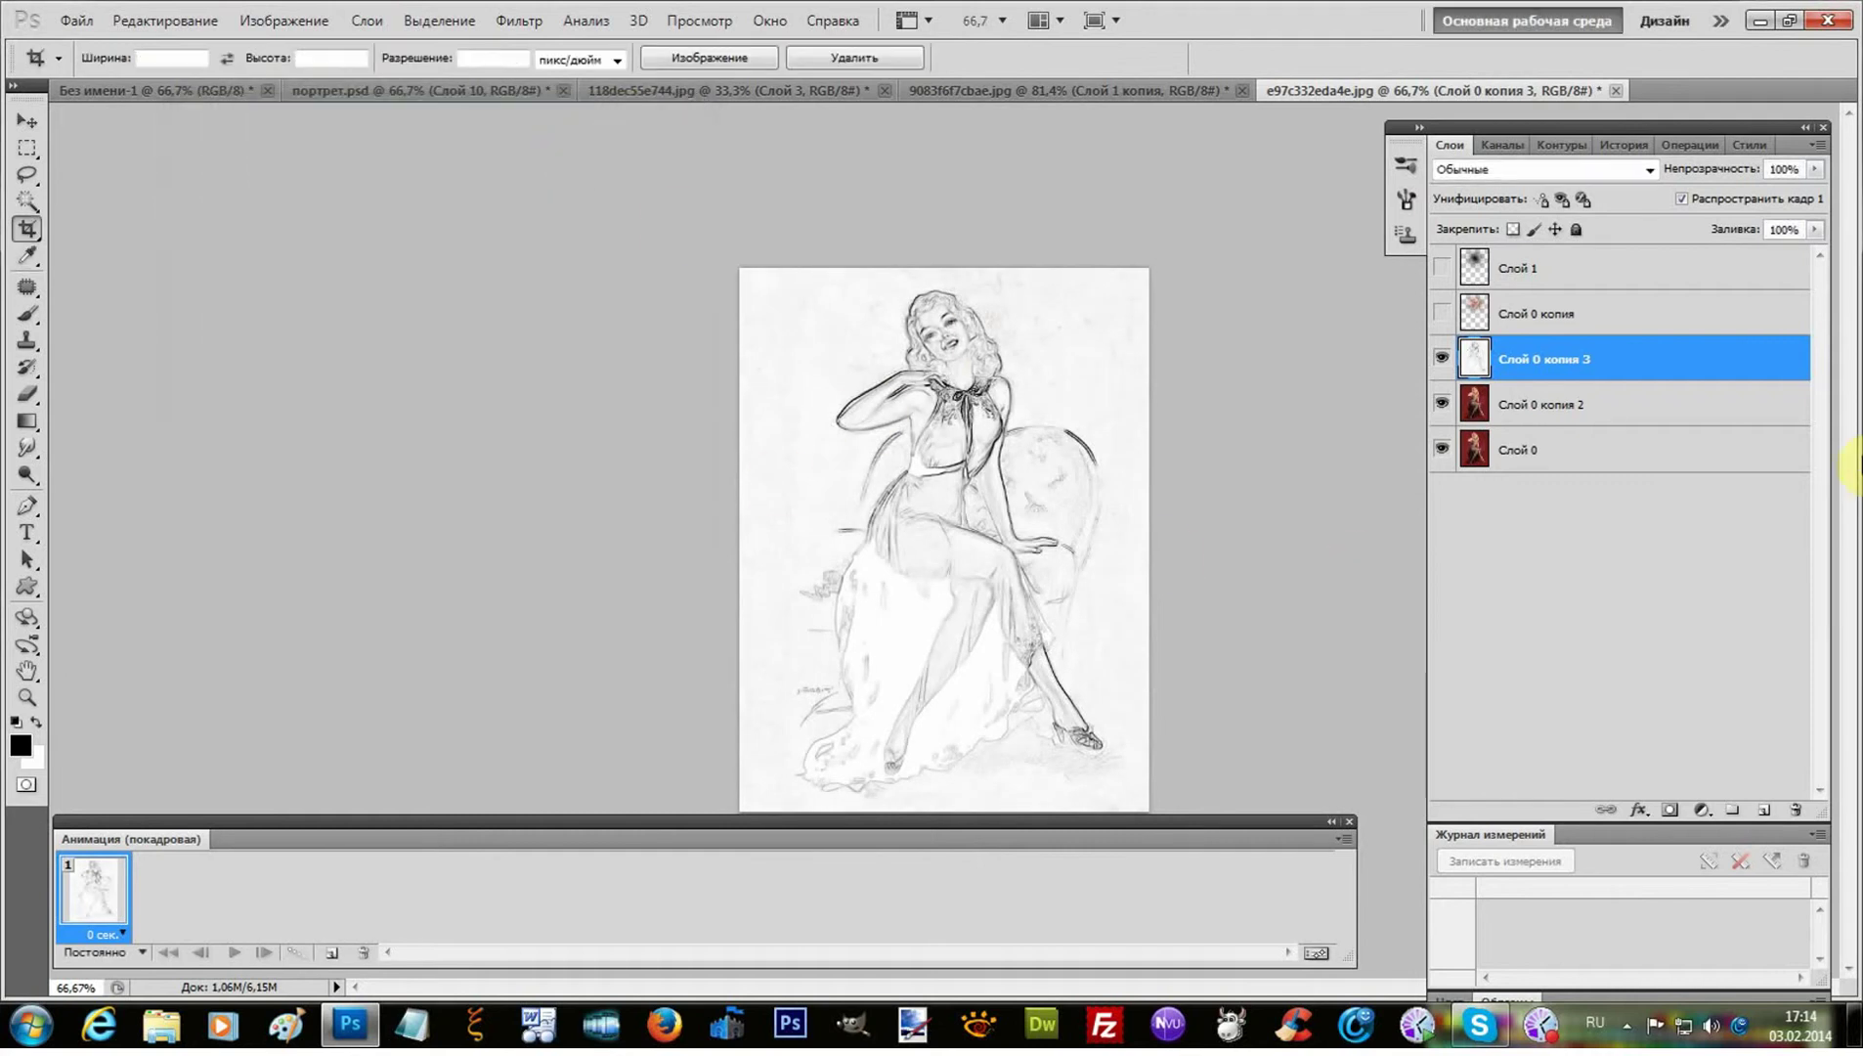
# - Set up a soft white brush of 147 pixels and add a new empty layer above the sketch layer
pyautogui.click(38, 725)
pyautogui.click(28, 314)
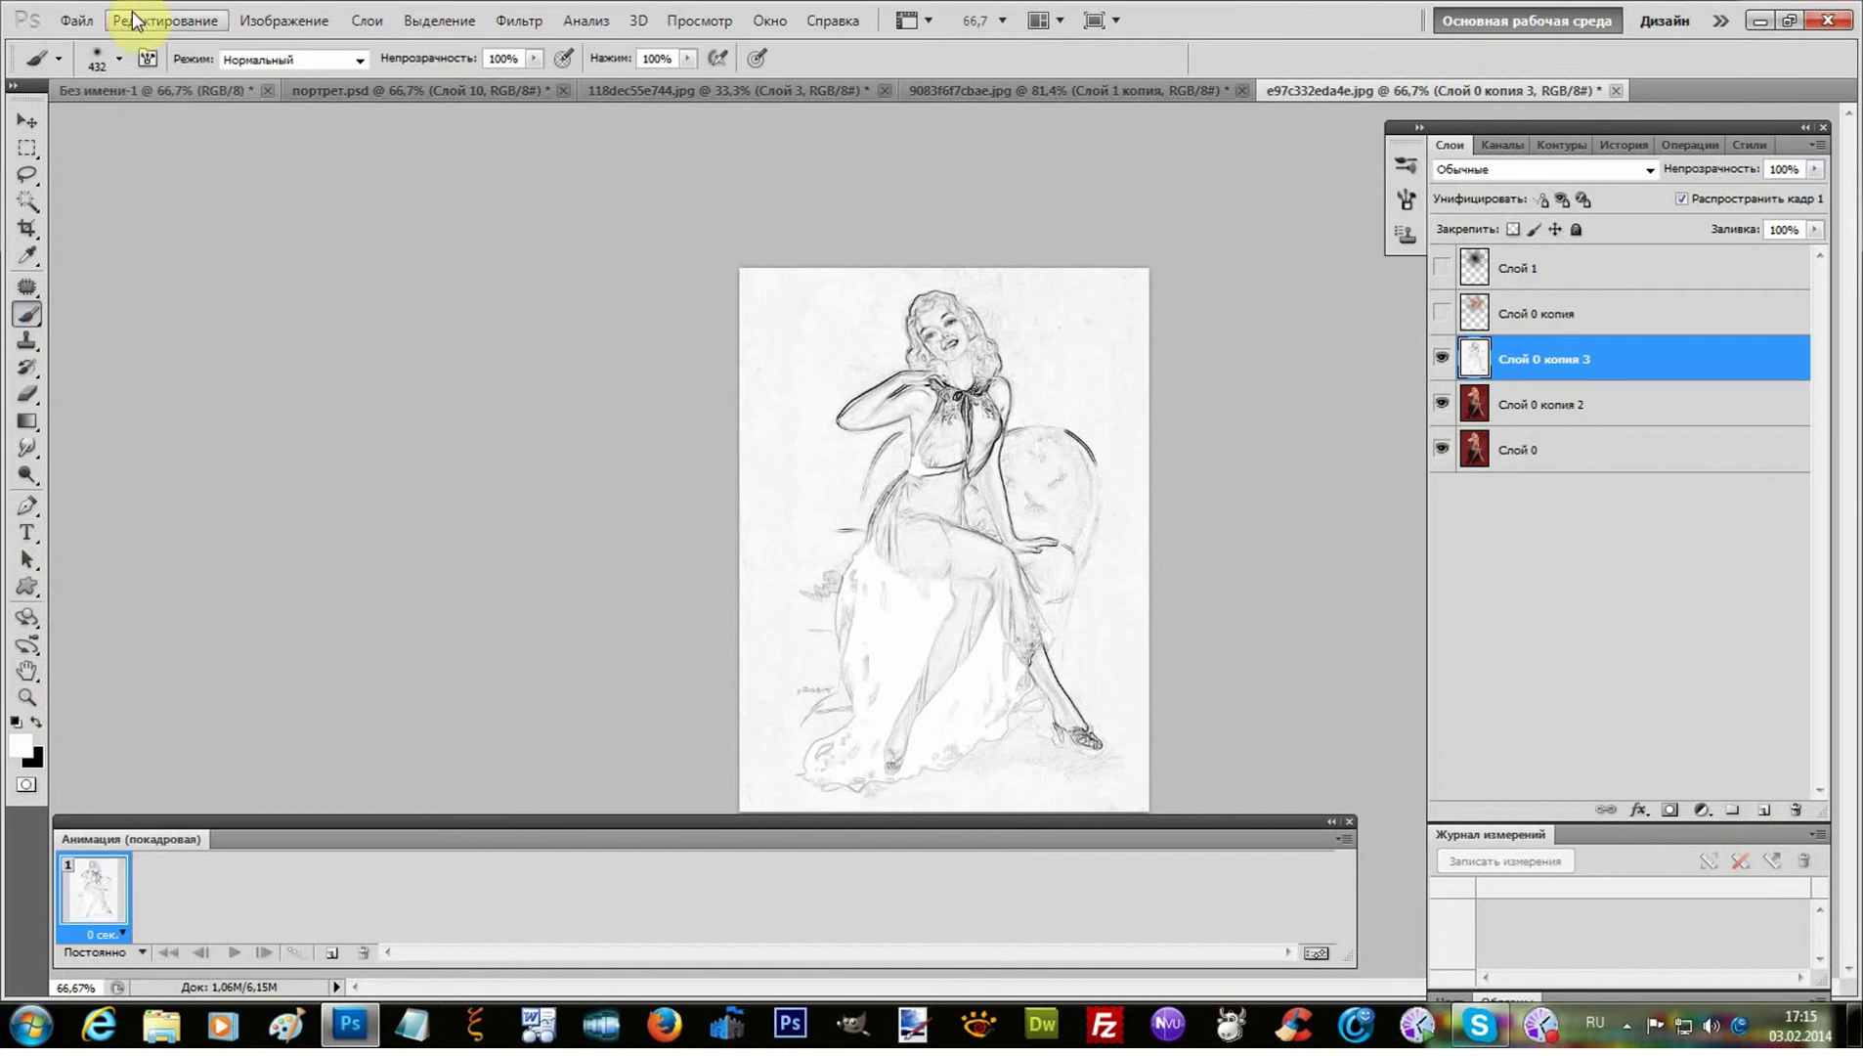
pyautogui.click(118, 59)
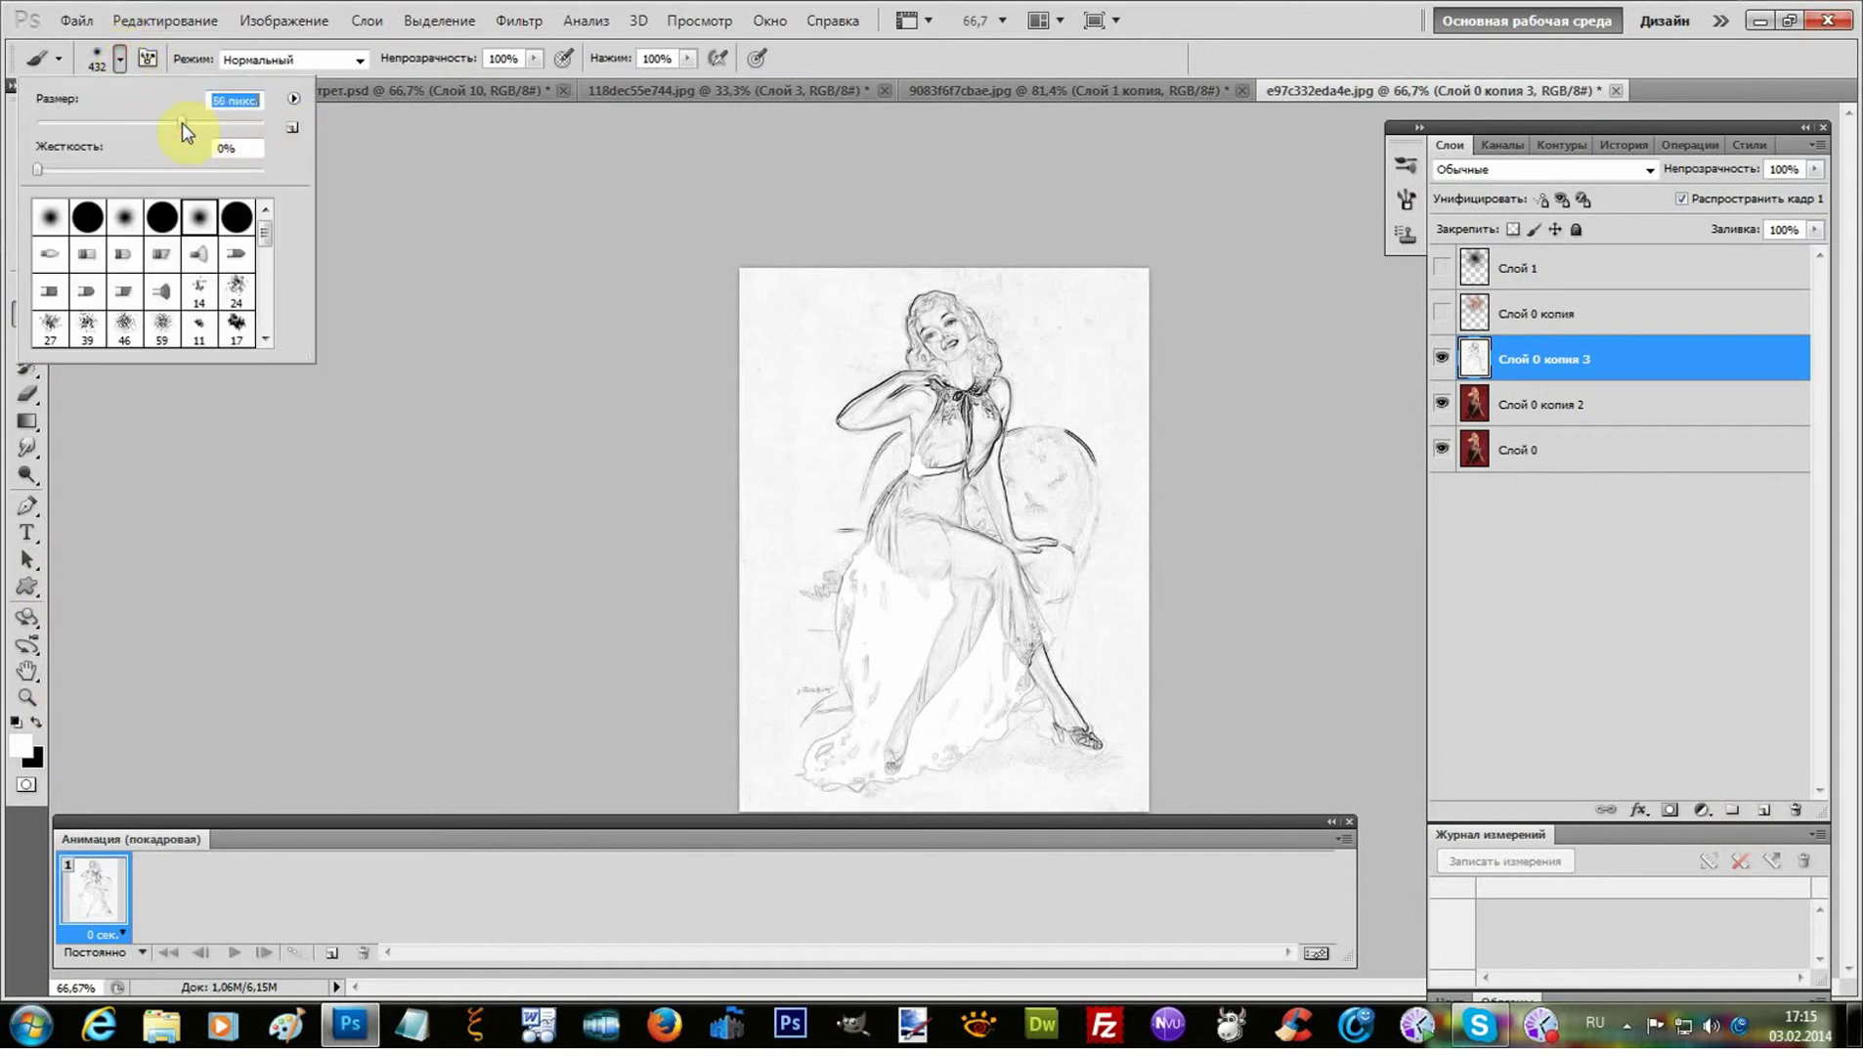
pyautogui.moveTo(186, 130)
pyautogui.mouseDown()
pyautogui.moveTo(388, 176)
pyautogui.moveTo(175, 122)
pyautogui.mouseUp()
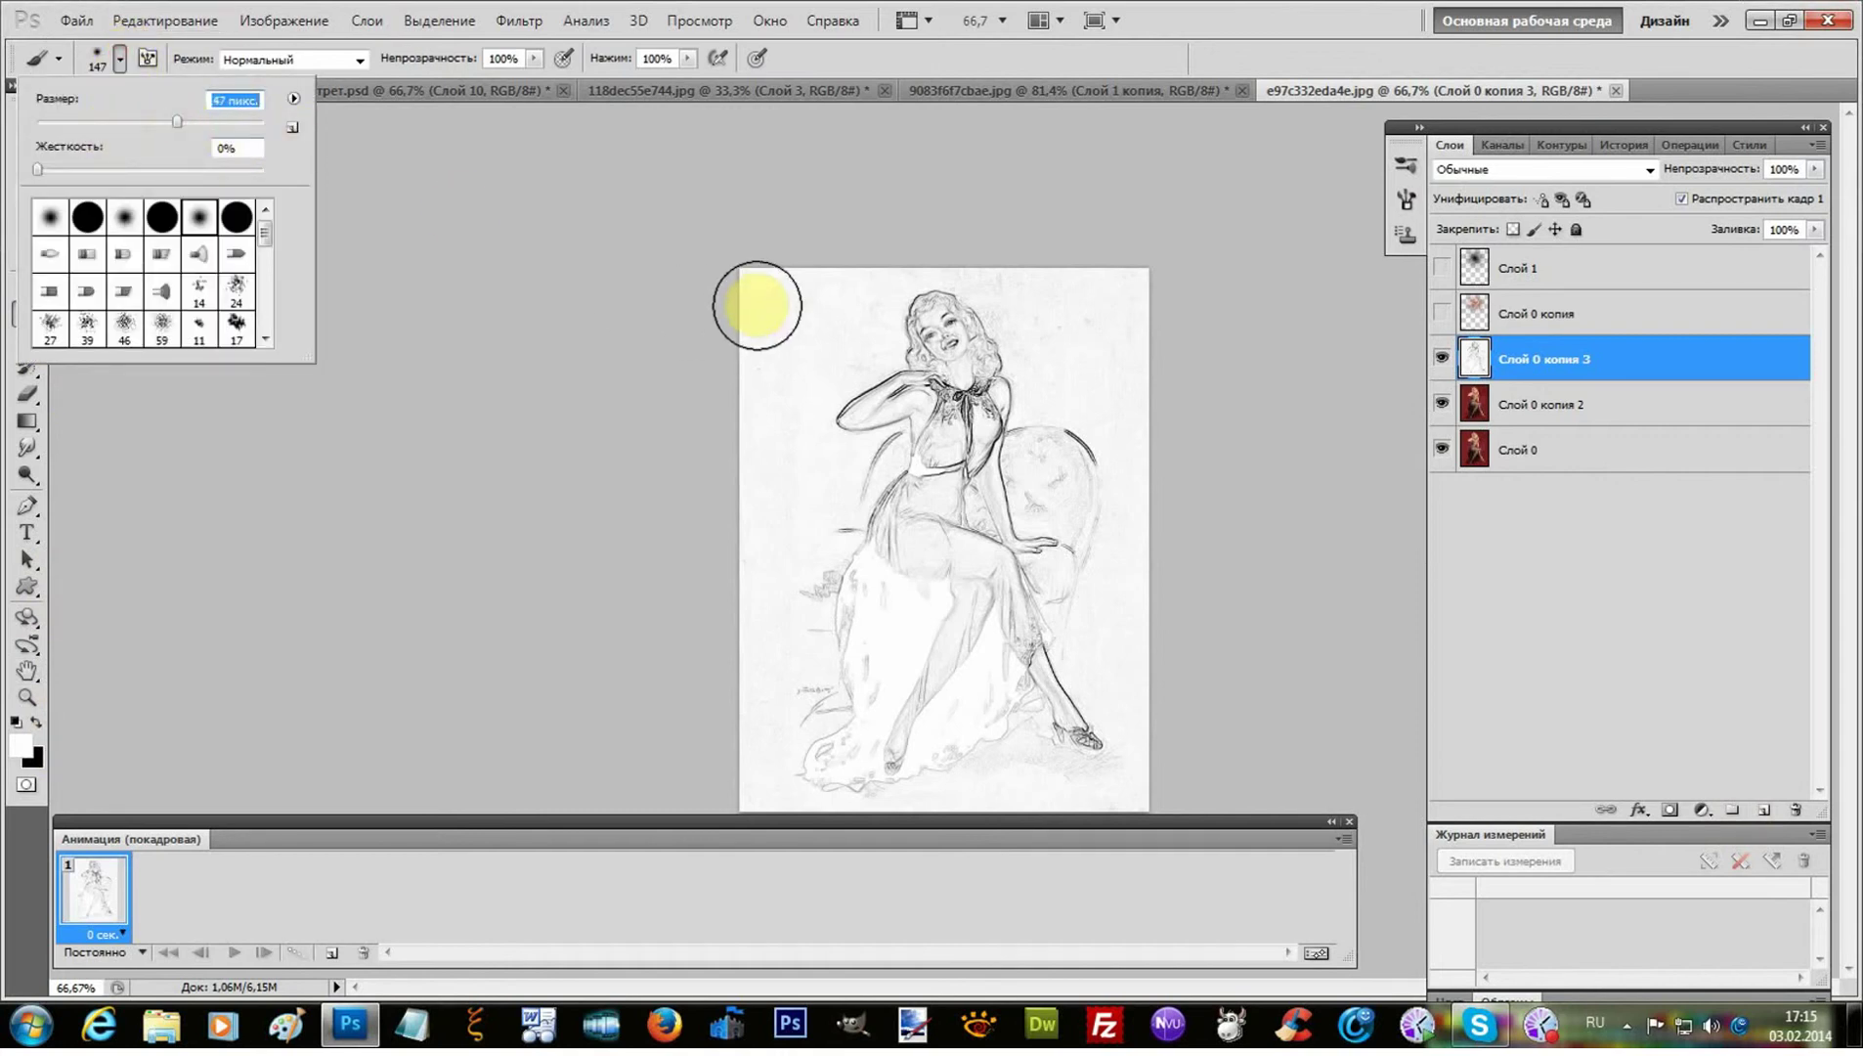
pyautogui.click(1767, 815)
pyautogui.click(1765, 812)
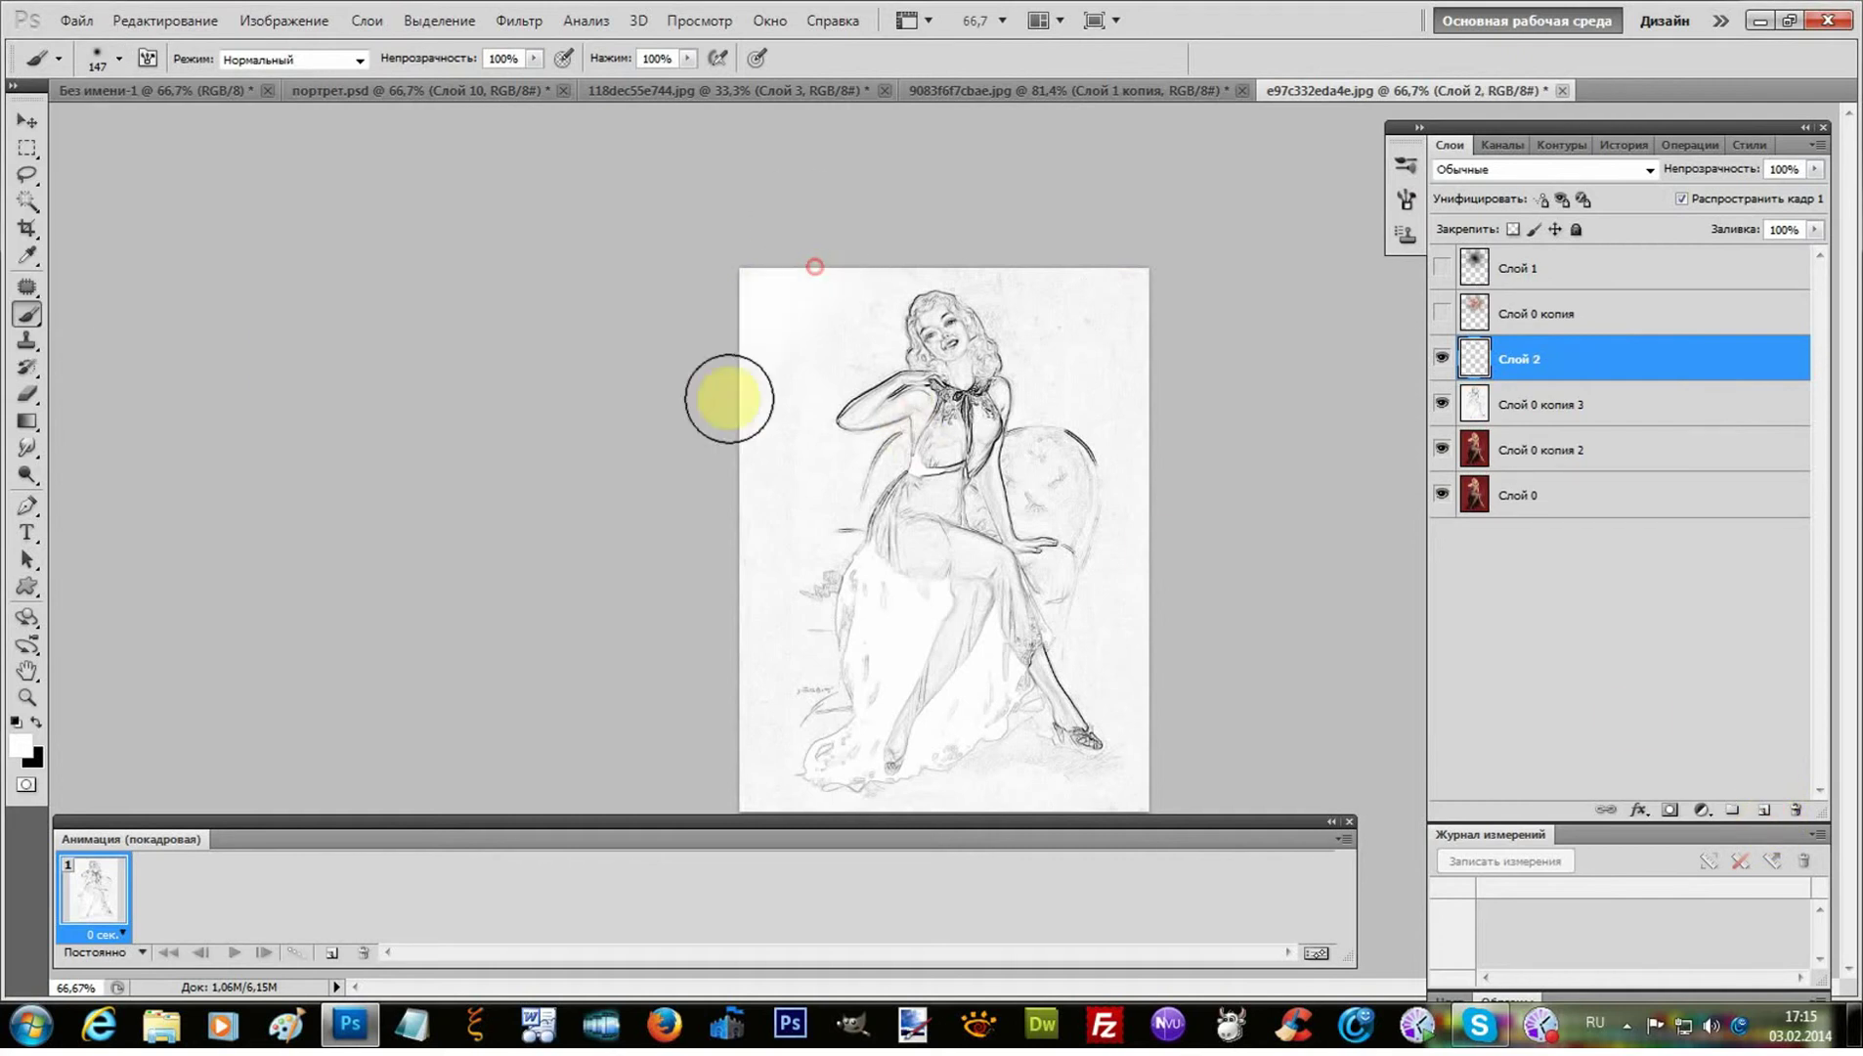
# - Paint white over the grey background around the woman and the chair, and merge the painted layer down into the sketch layer
pyautogui.moveTo(729, 398)
pyautogui.mouseDown()
pyautogui.moveTo(807, 303)
pyautogui.moveTo(727, 415)
pyautogui.moveTo(814, 303)
pyautogui.moveTo(752, 435)
pyautogui.mouseUp()
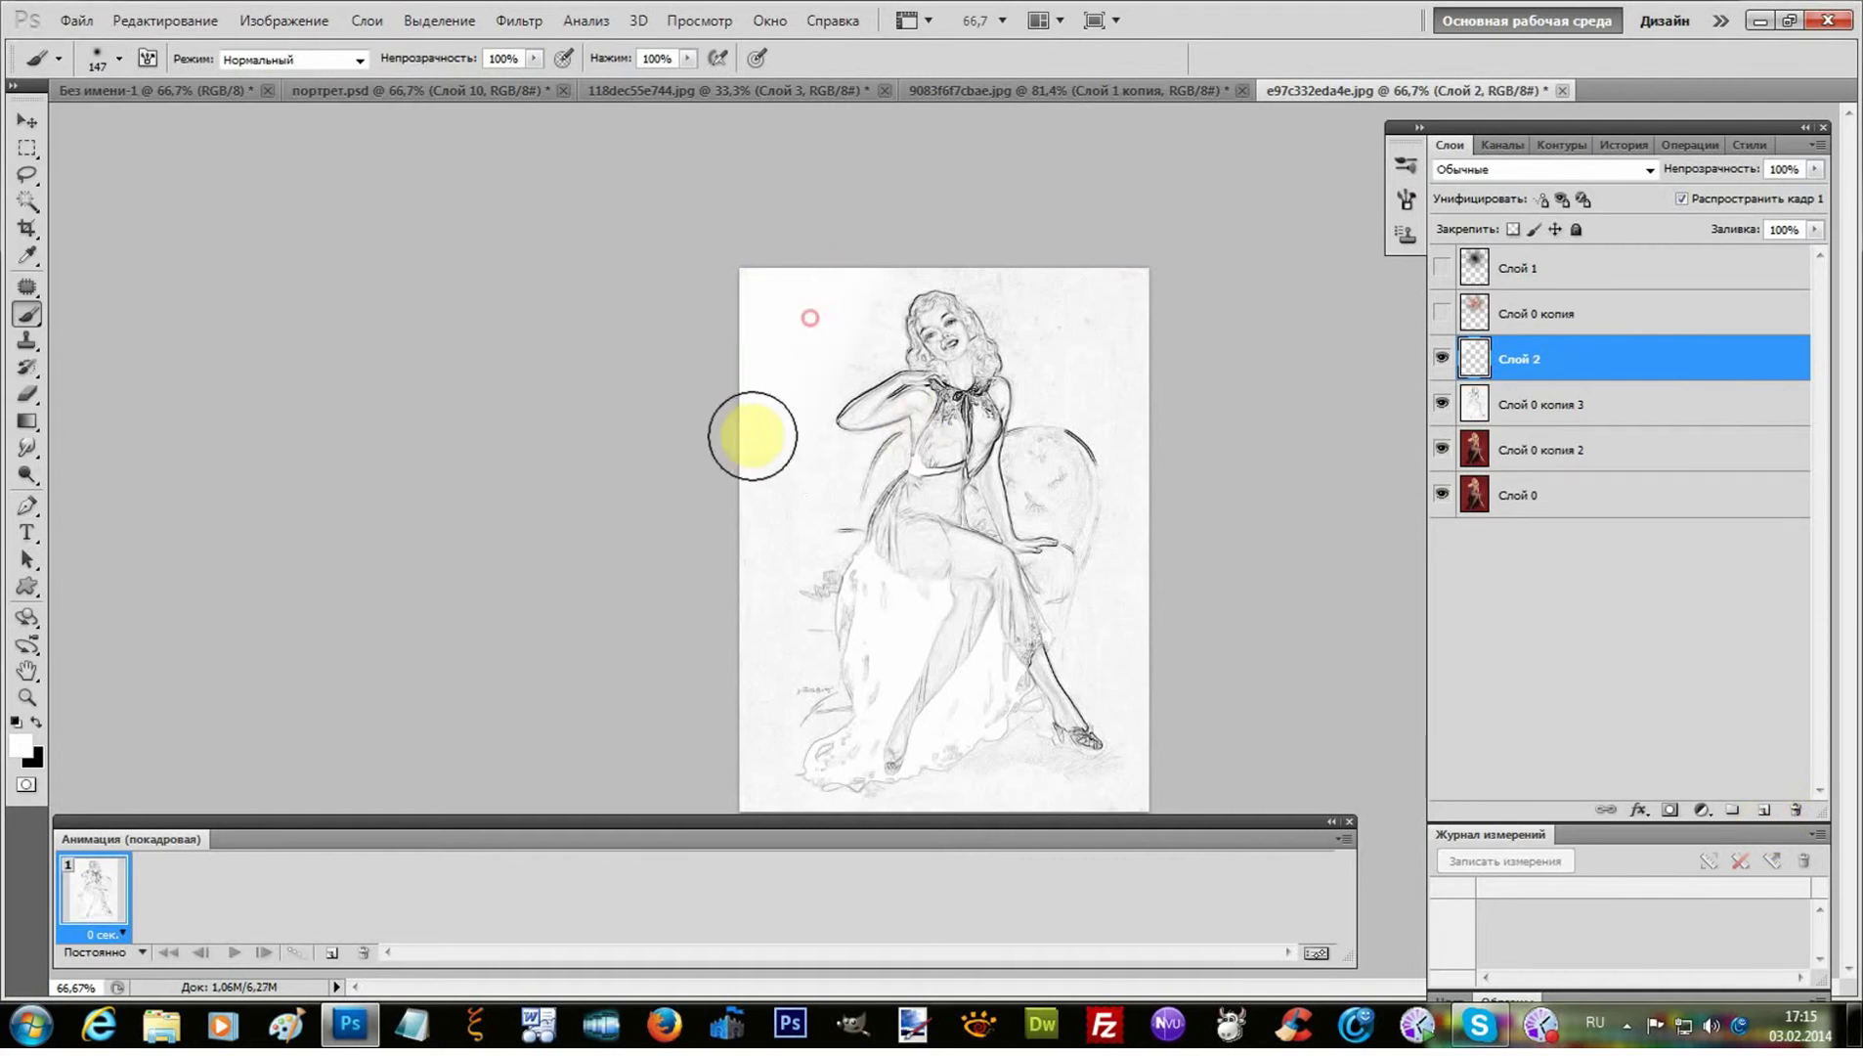
pyautogui.moveTo(1031, 237)
pyautogui.mouseDown()
pyautogui.moveTo(1134, 335)
pyautogui.moveTo(998, 249)
pyautogui.moveTo(898, 228)
pyautogui.moveTo(1040, 282)
pyautogui.moveTo(1013, 294)
pyautogui.moveTo(978, 258)
pyautogui.moveTo(790, 312)
pyautogui.moveTo(852, 303)
pyautogui.moveTo(804, 339)
pyautogui.mouseUp()
pyautogui.moveTo(815, 483)
pyautogui.mouseDown()
pyautogui.moveTo(795, 445)
pyautogui.moveTo(757, 715)
pyautogui.moveTo(787, 577)
pyautogui.mouseUp()
pyautogui.click(765, 619)
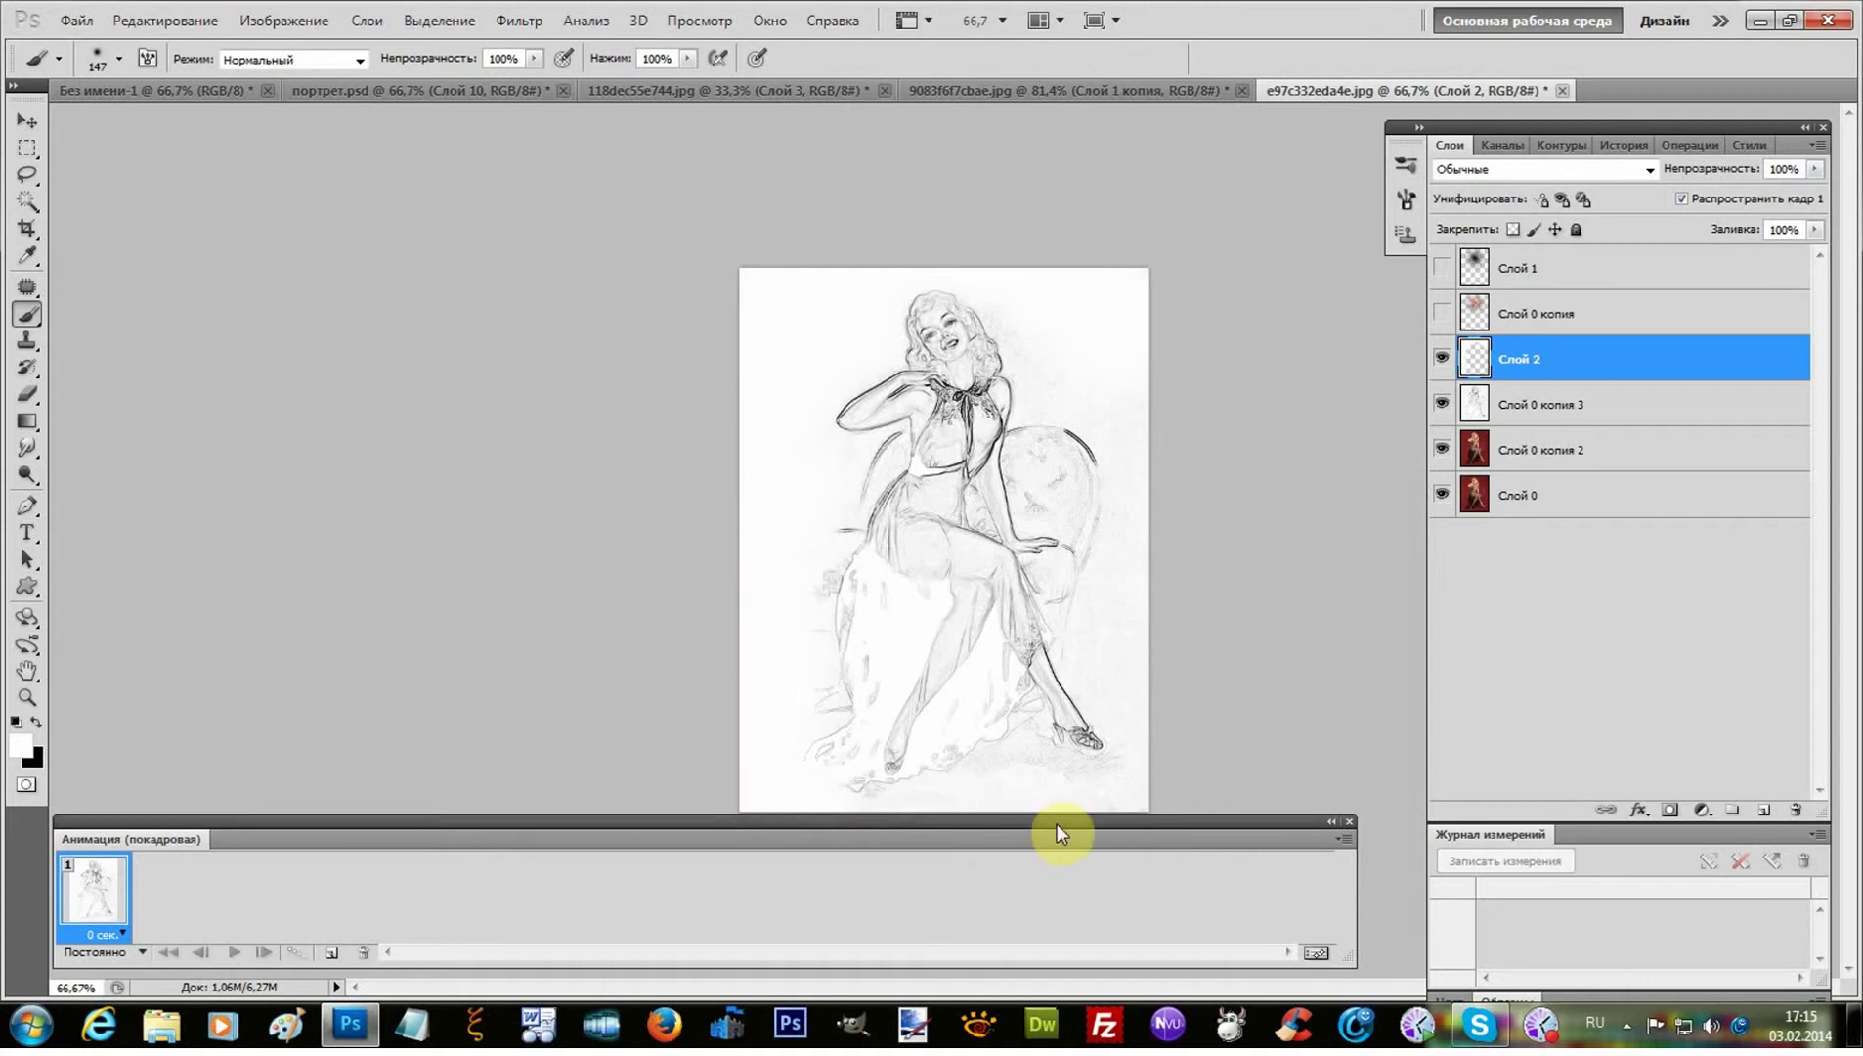
pyautogui.moveTo(1057, 822); pyautogui.dragTo(1070, 876)
pyautogui.moveTo(1002, 802); pyautogui.dragTo(919, 831)
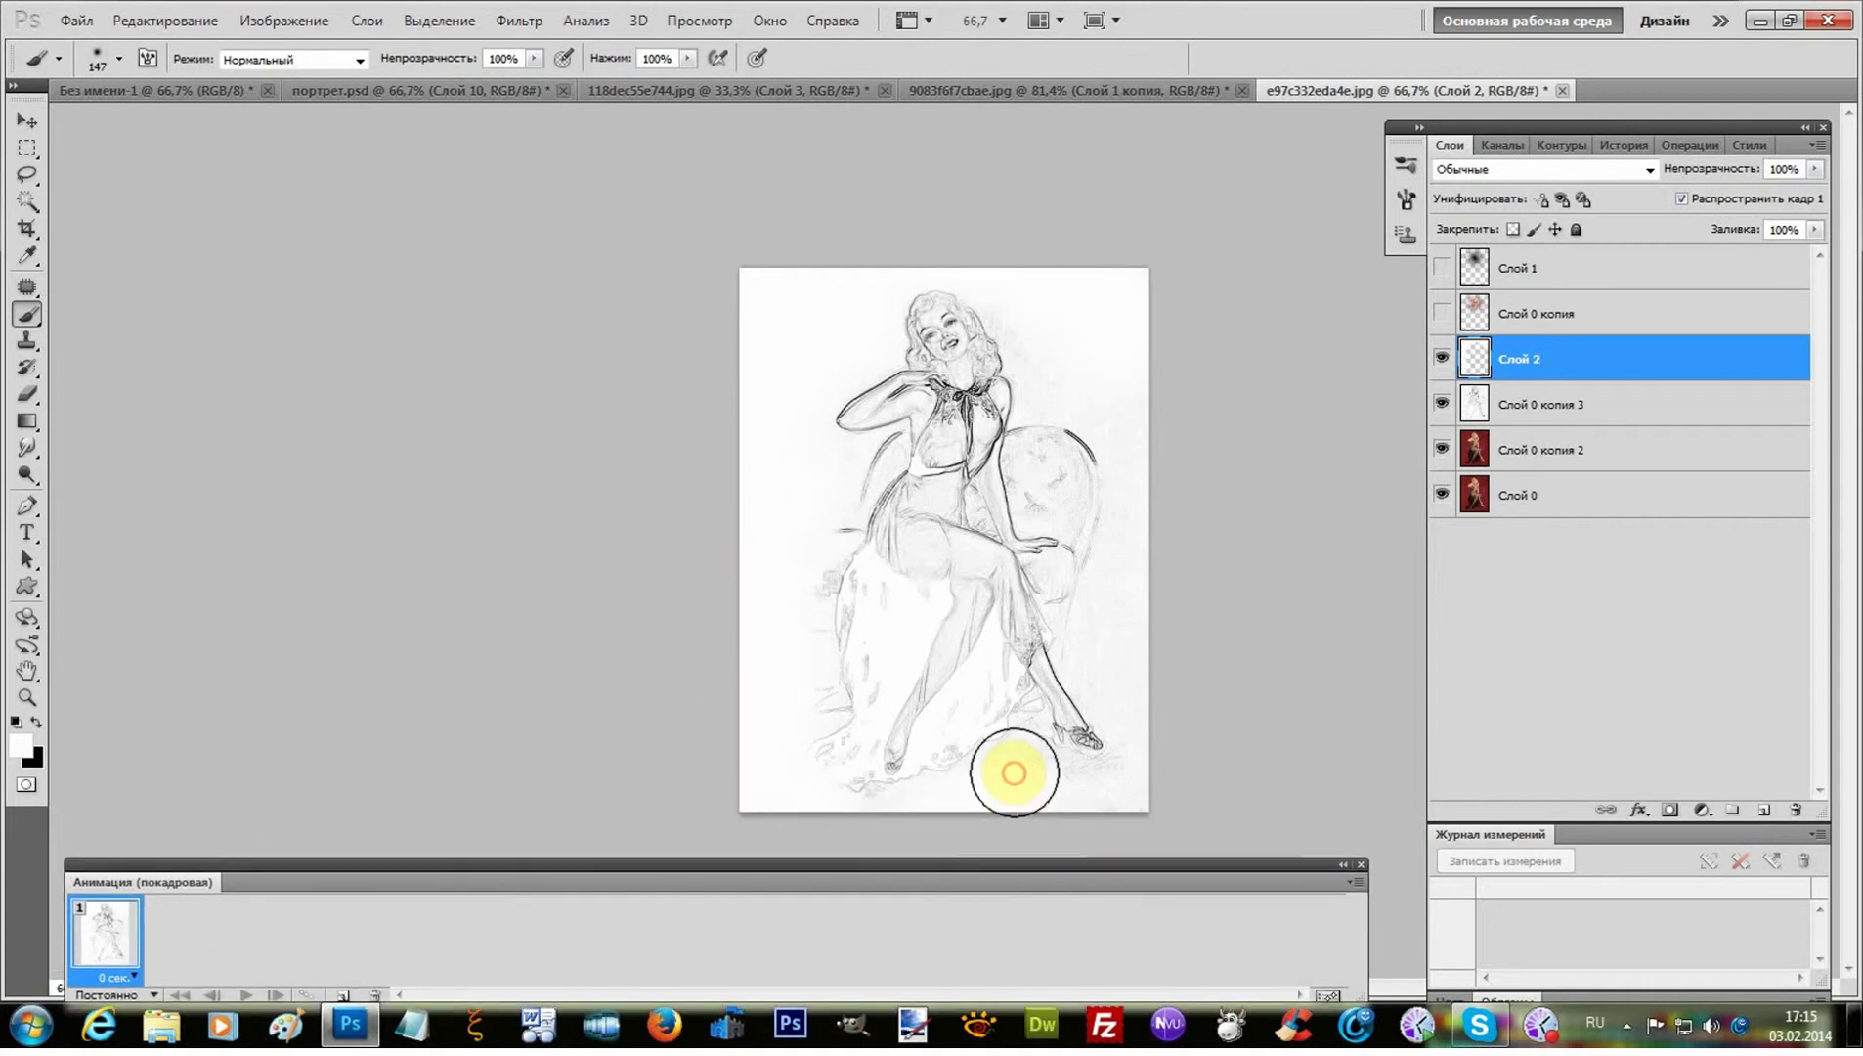
pyautogui.moveTo(1014, 772); pyautogui.dragTo(1116, 792)
pyautogui.moveTo(819, 836); pyautogui.dragTo(753, 773)
pyautogui.click(786, 583)
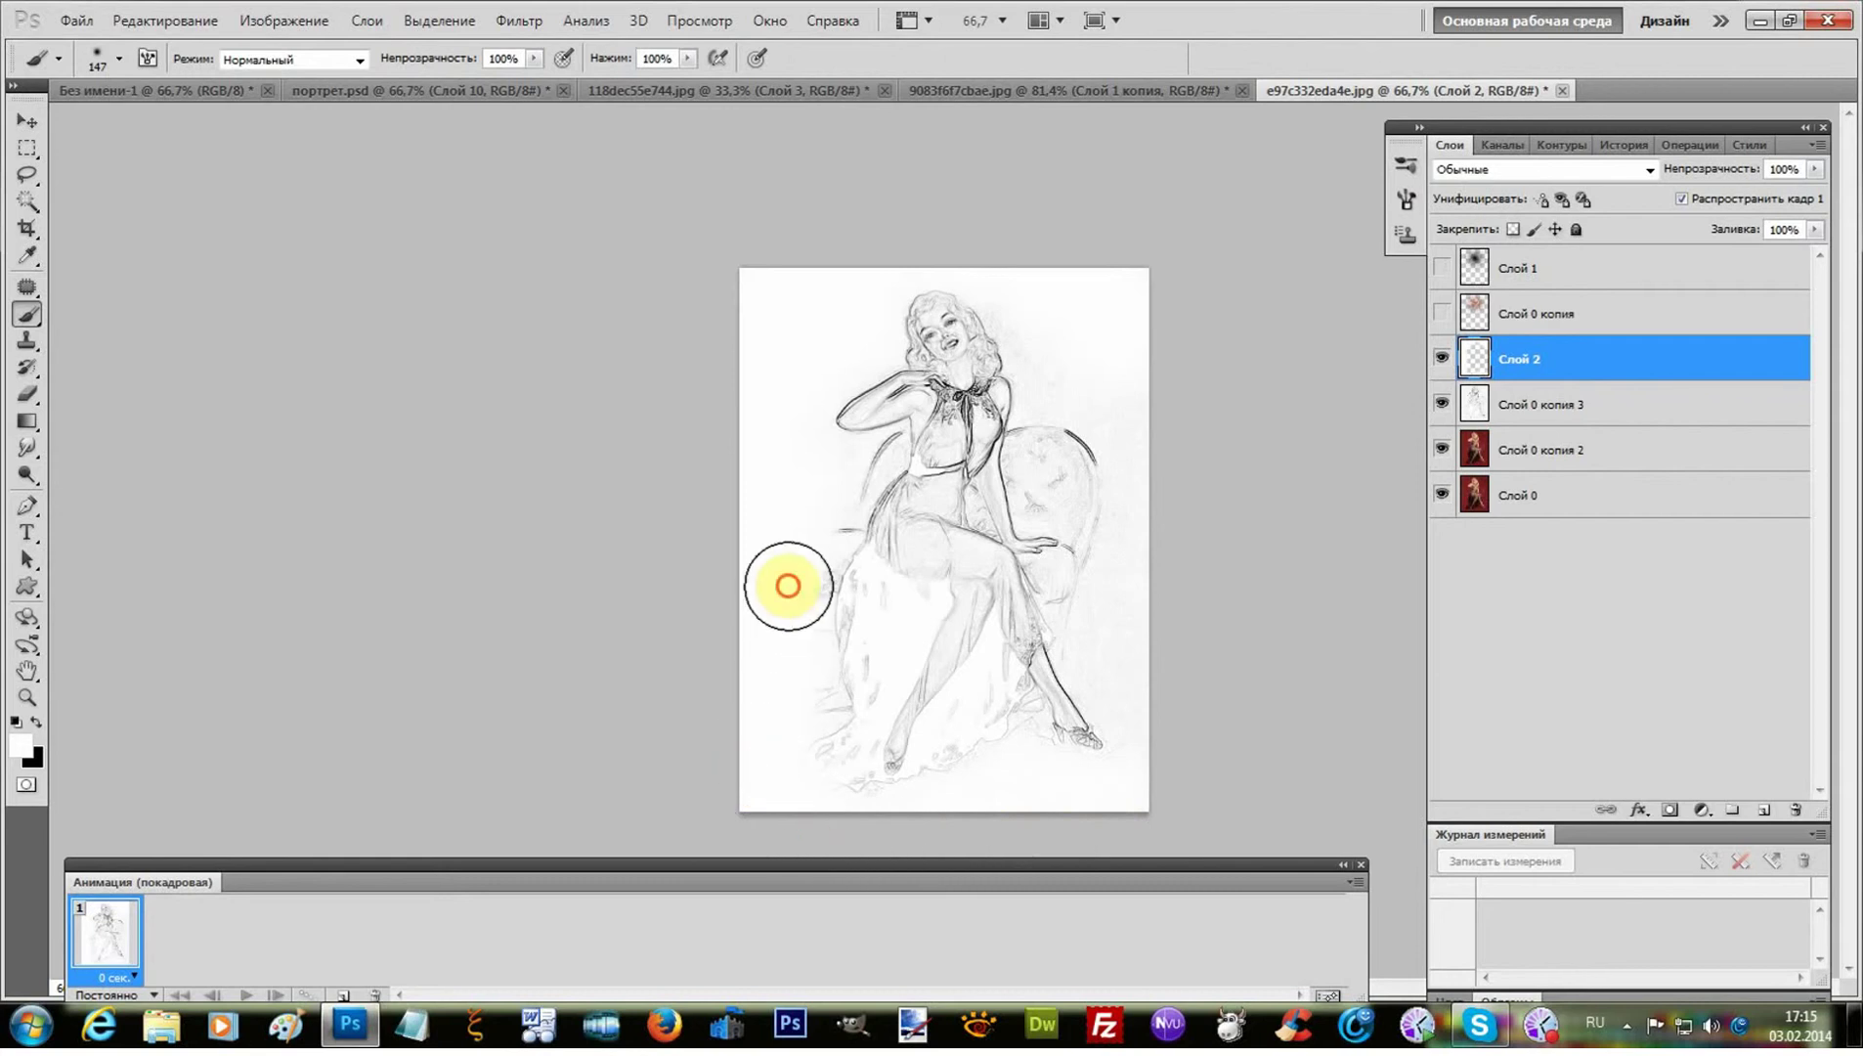
pyautogui.moveTo(1144, 694)
pyautogui.mouseDown()
pyautogui.moveTo(1140, 791)
pyautogui.moveTo(1162, 752)
pyautogui.moveTo(1121, 641)
pyautogui.moveTo(1179, 476)
pyautogui.moveTo(1160, 566)
pyautogui.mouseUp()
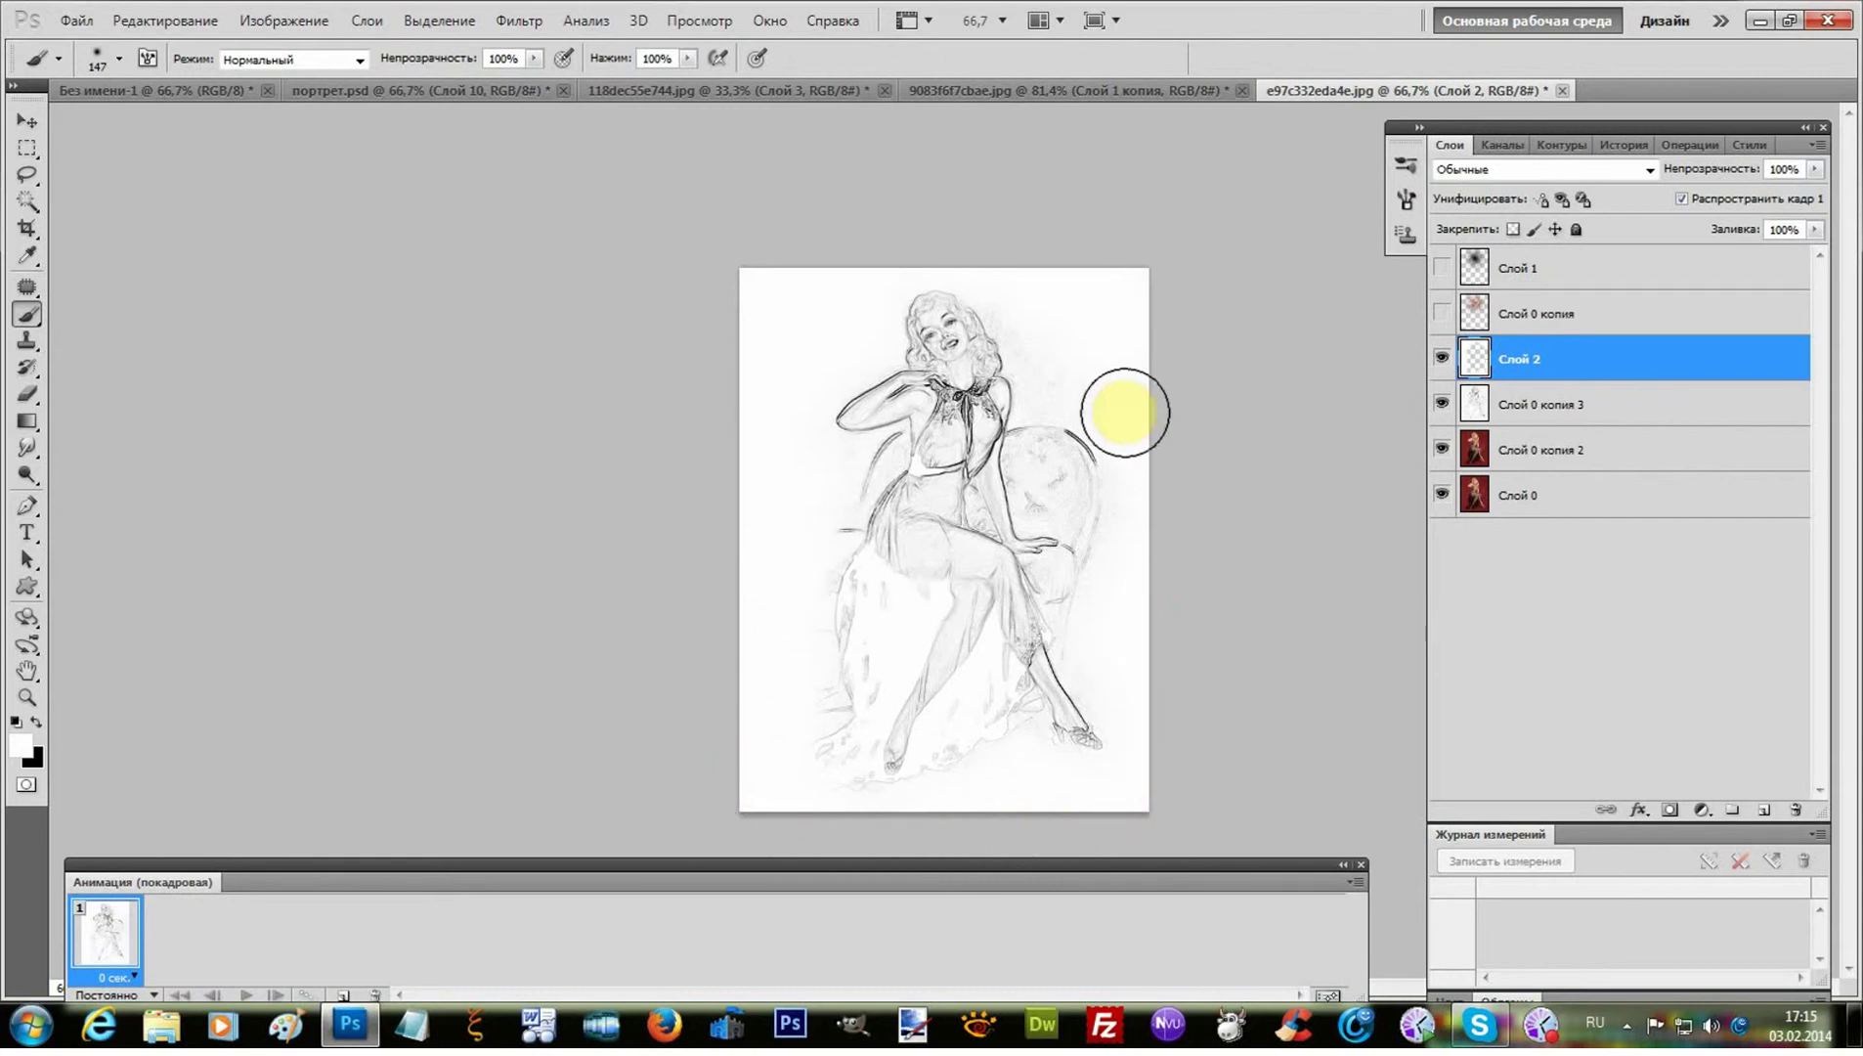
pyautogui.click(1068, 358)
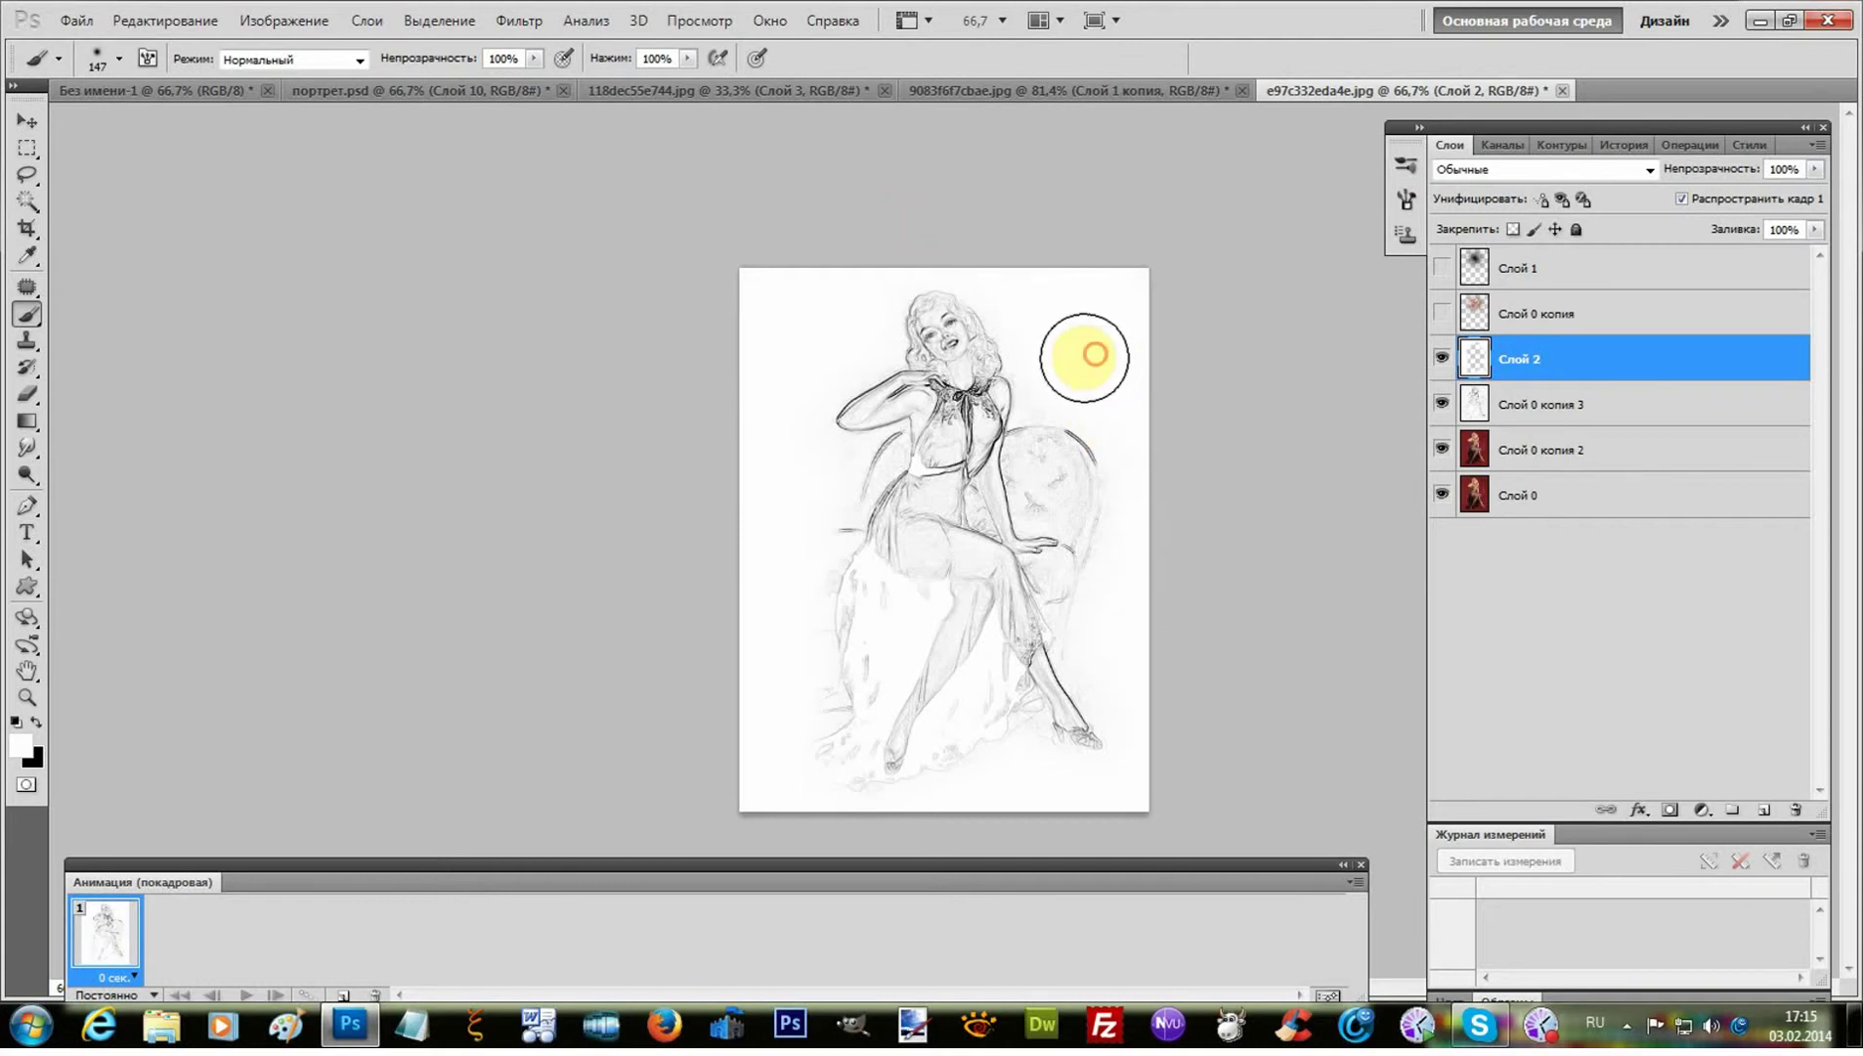
pyautogui.click(1057, 375)
pyautogui.click(792, 249)
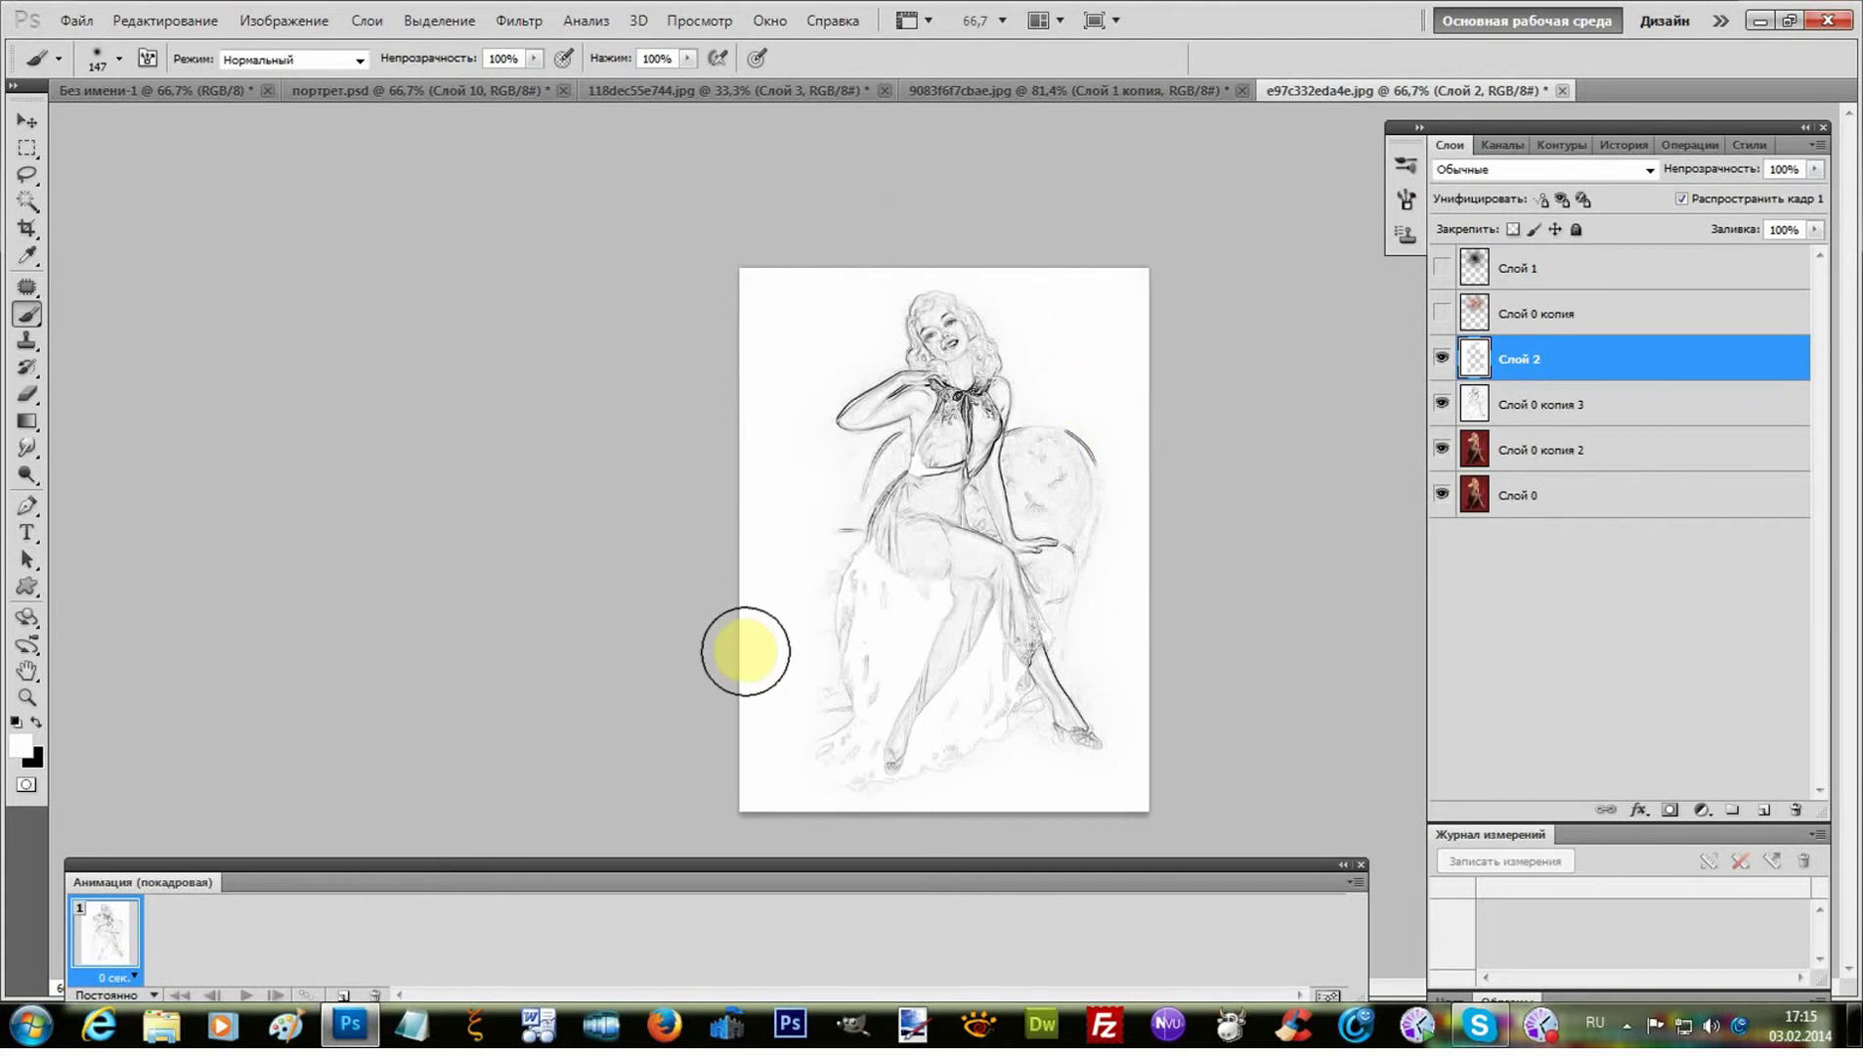
pyautogui.click(767, 611)
pyautogui.click(735, 677)
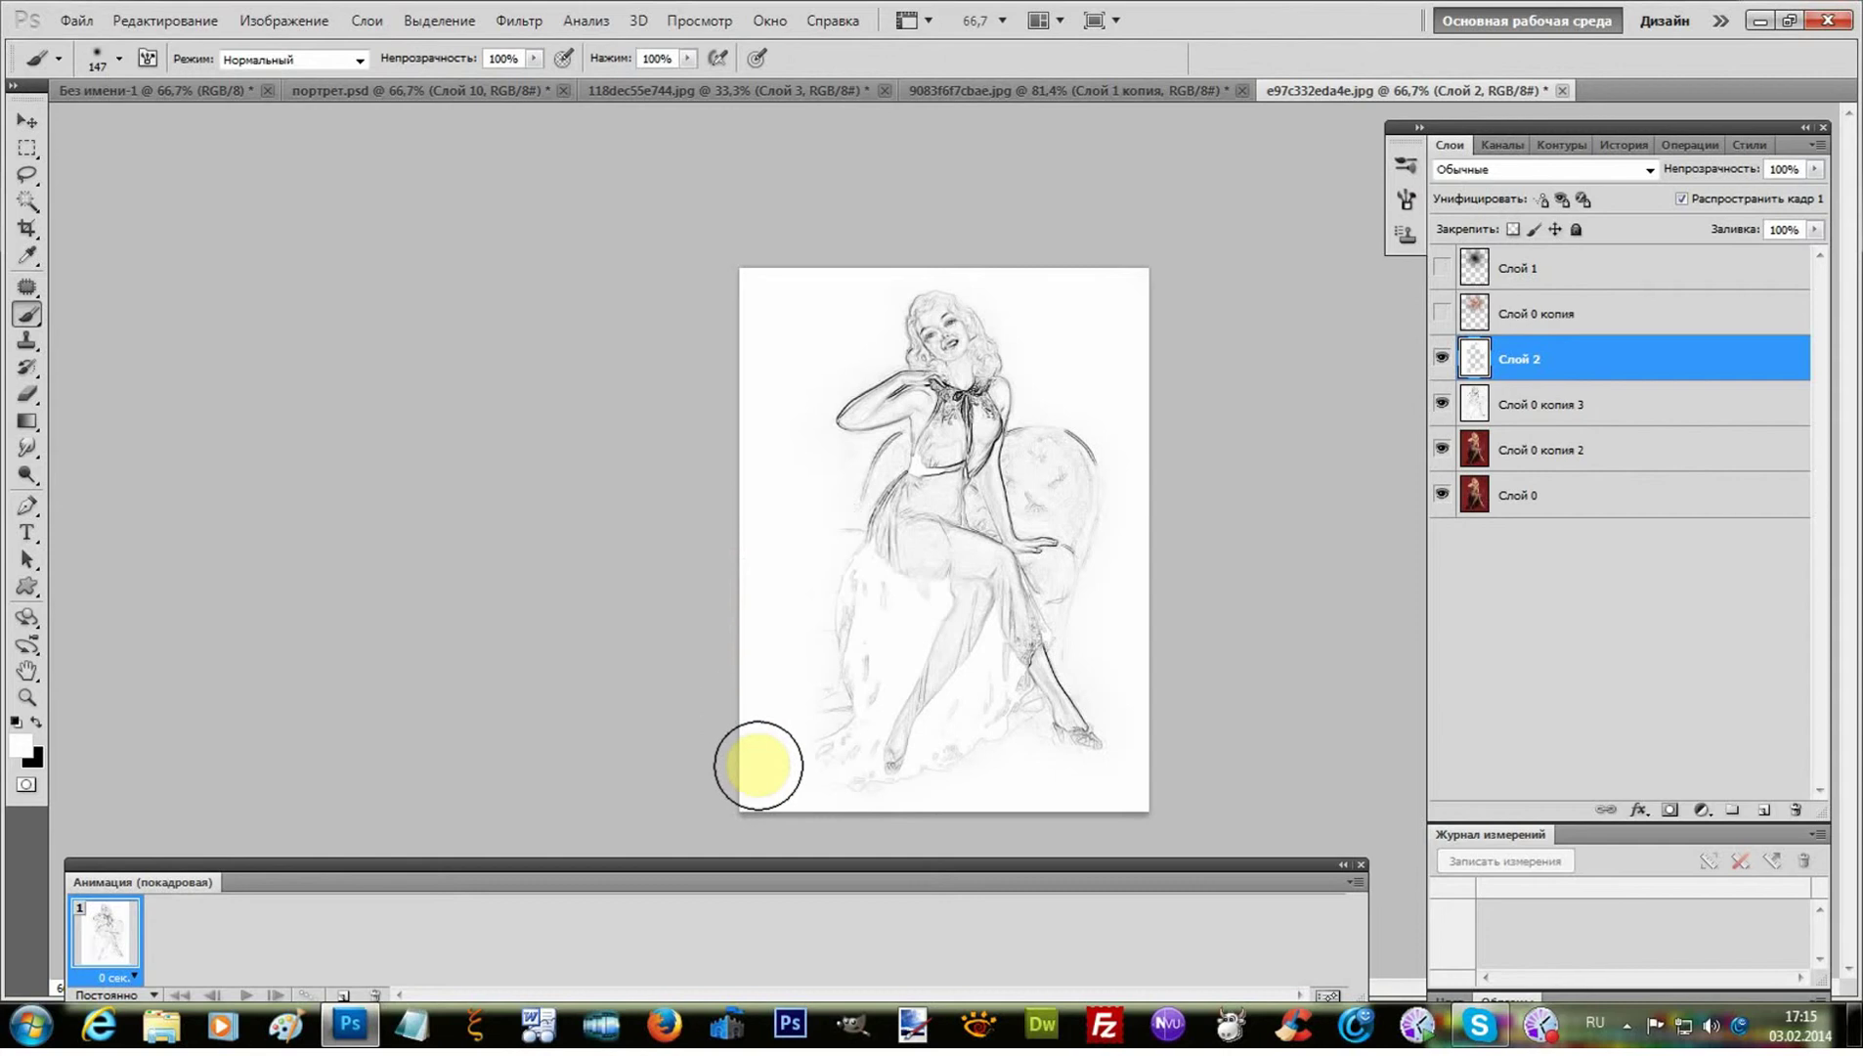
pyautogui.click(1009, 824)
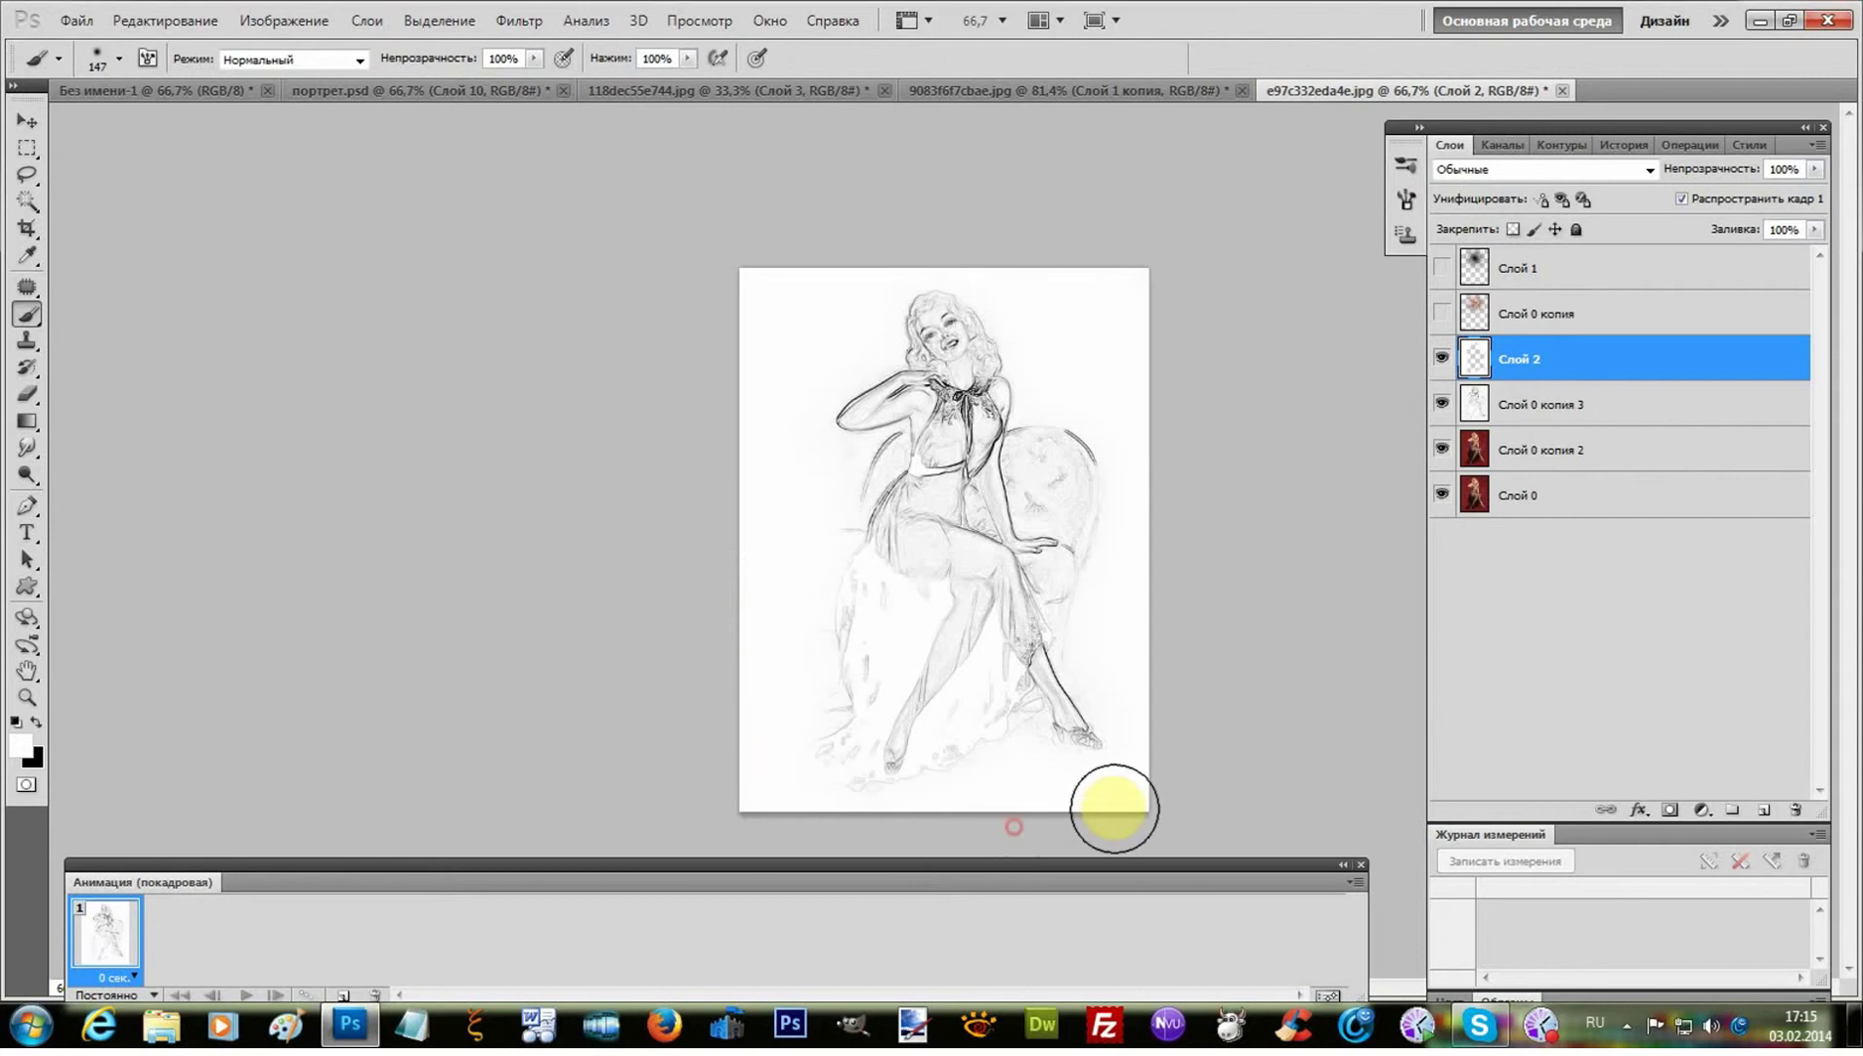
pyautogui.click(1176, 786)
pyautogui.click(1170, 587)
pyautogui.rightClick(1596, 369)
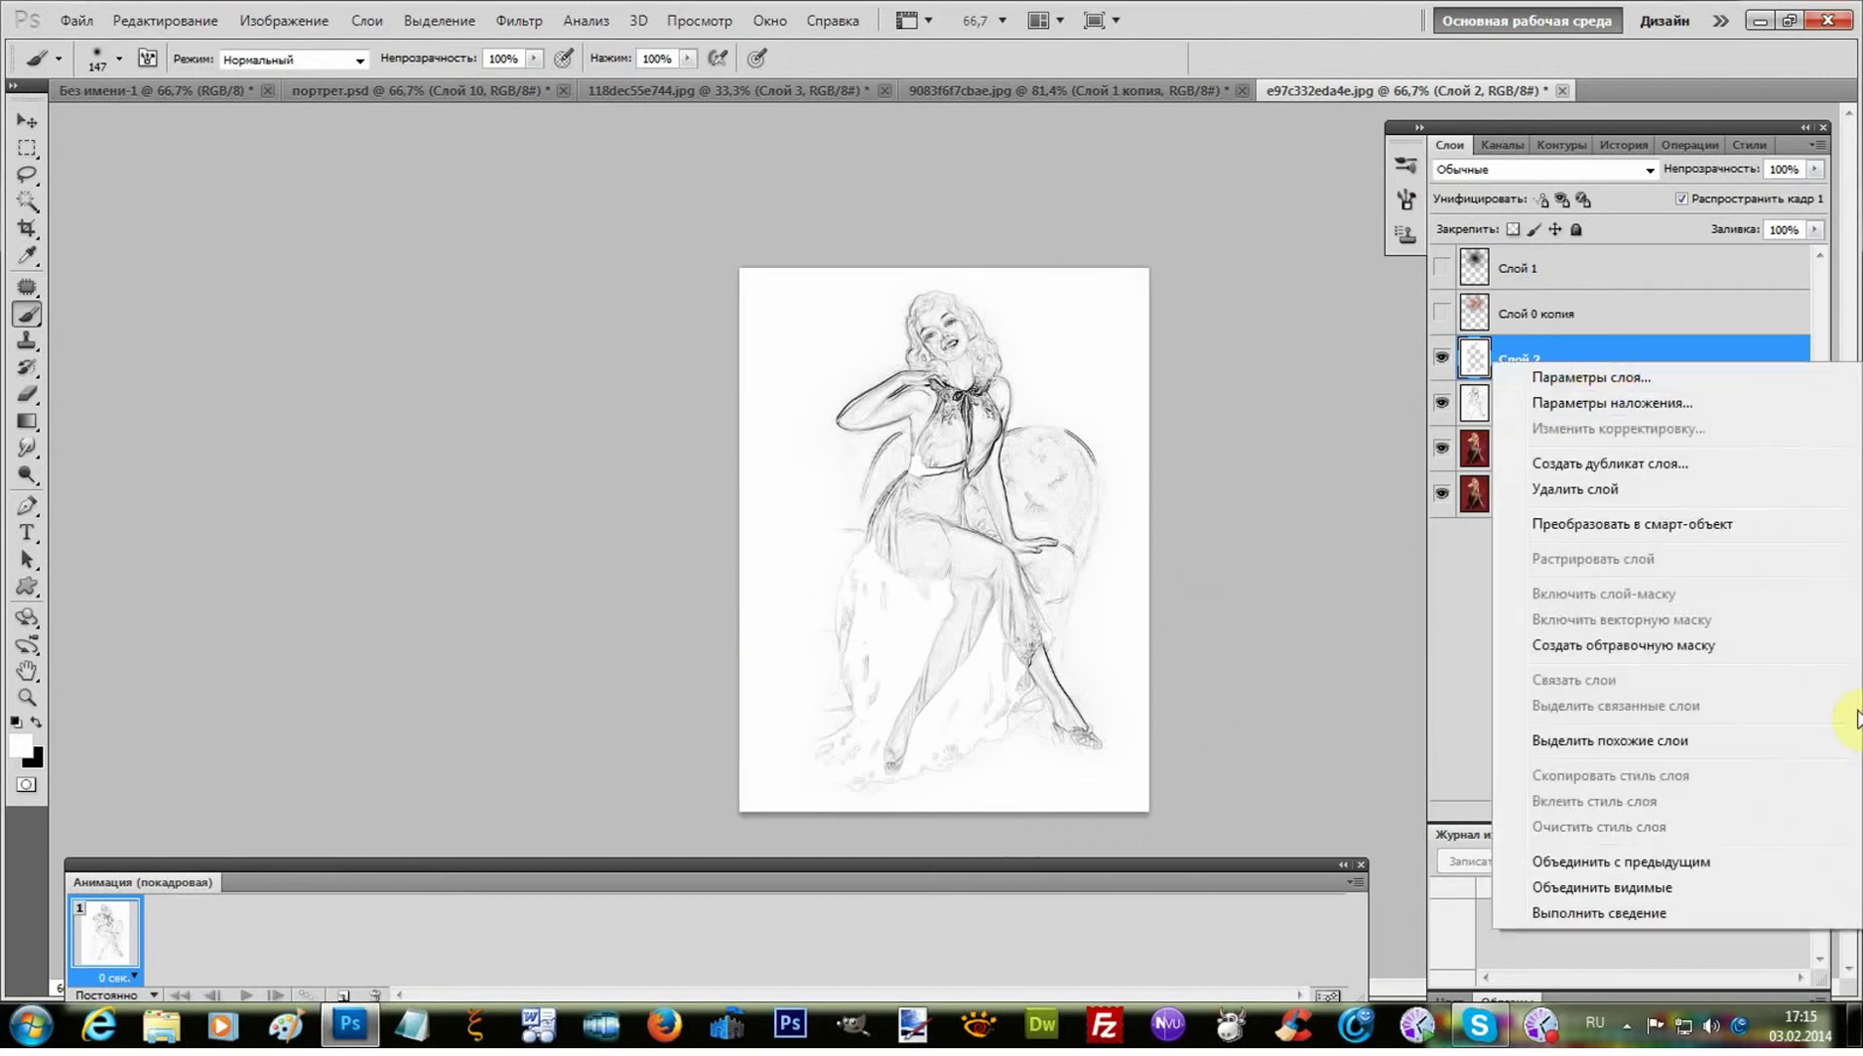
pyautogui.click(1674, 865)
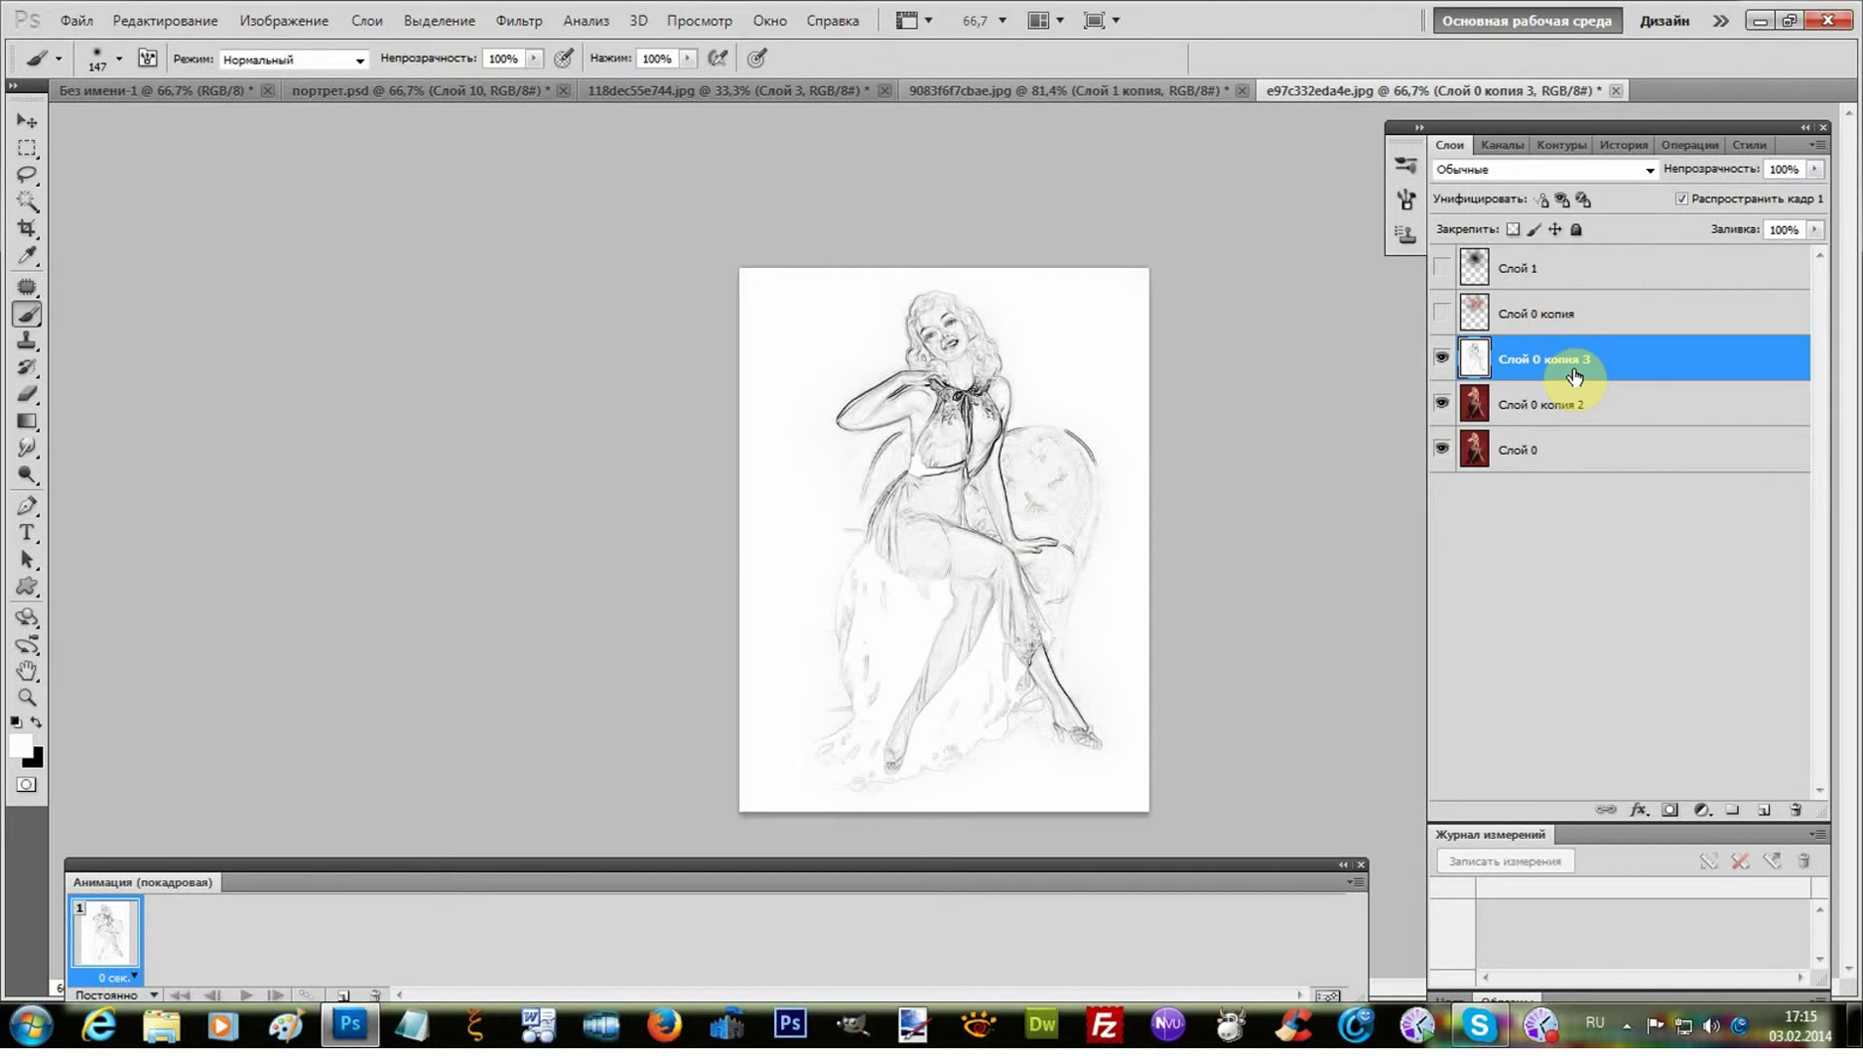
# - Select the white areas of the sketch layer by Color Range with a fuzziness of 134
pyautogui.click(424, 18)
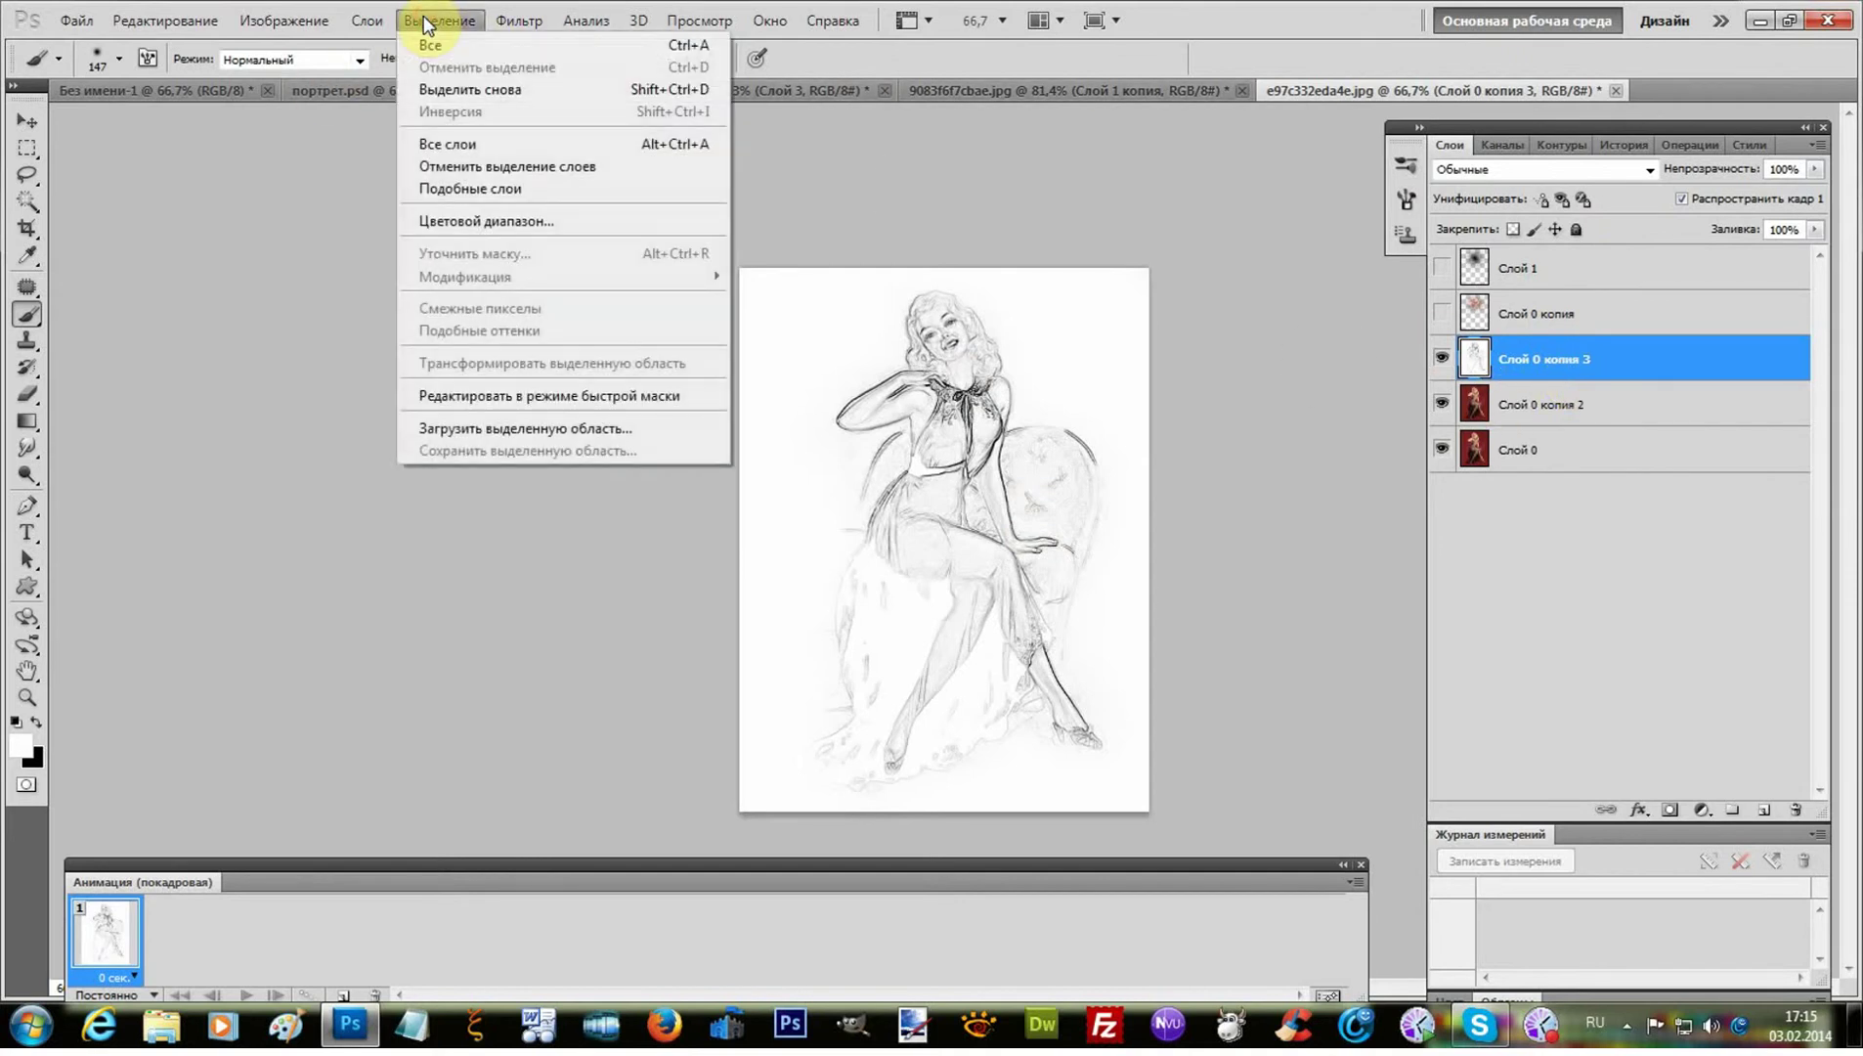
pyautogui.click(507, 225)
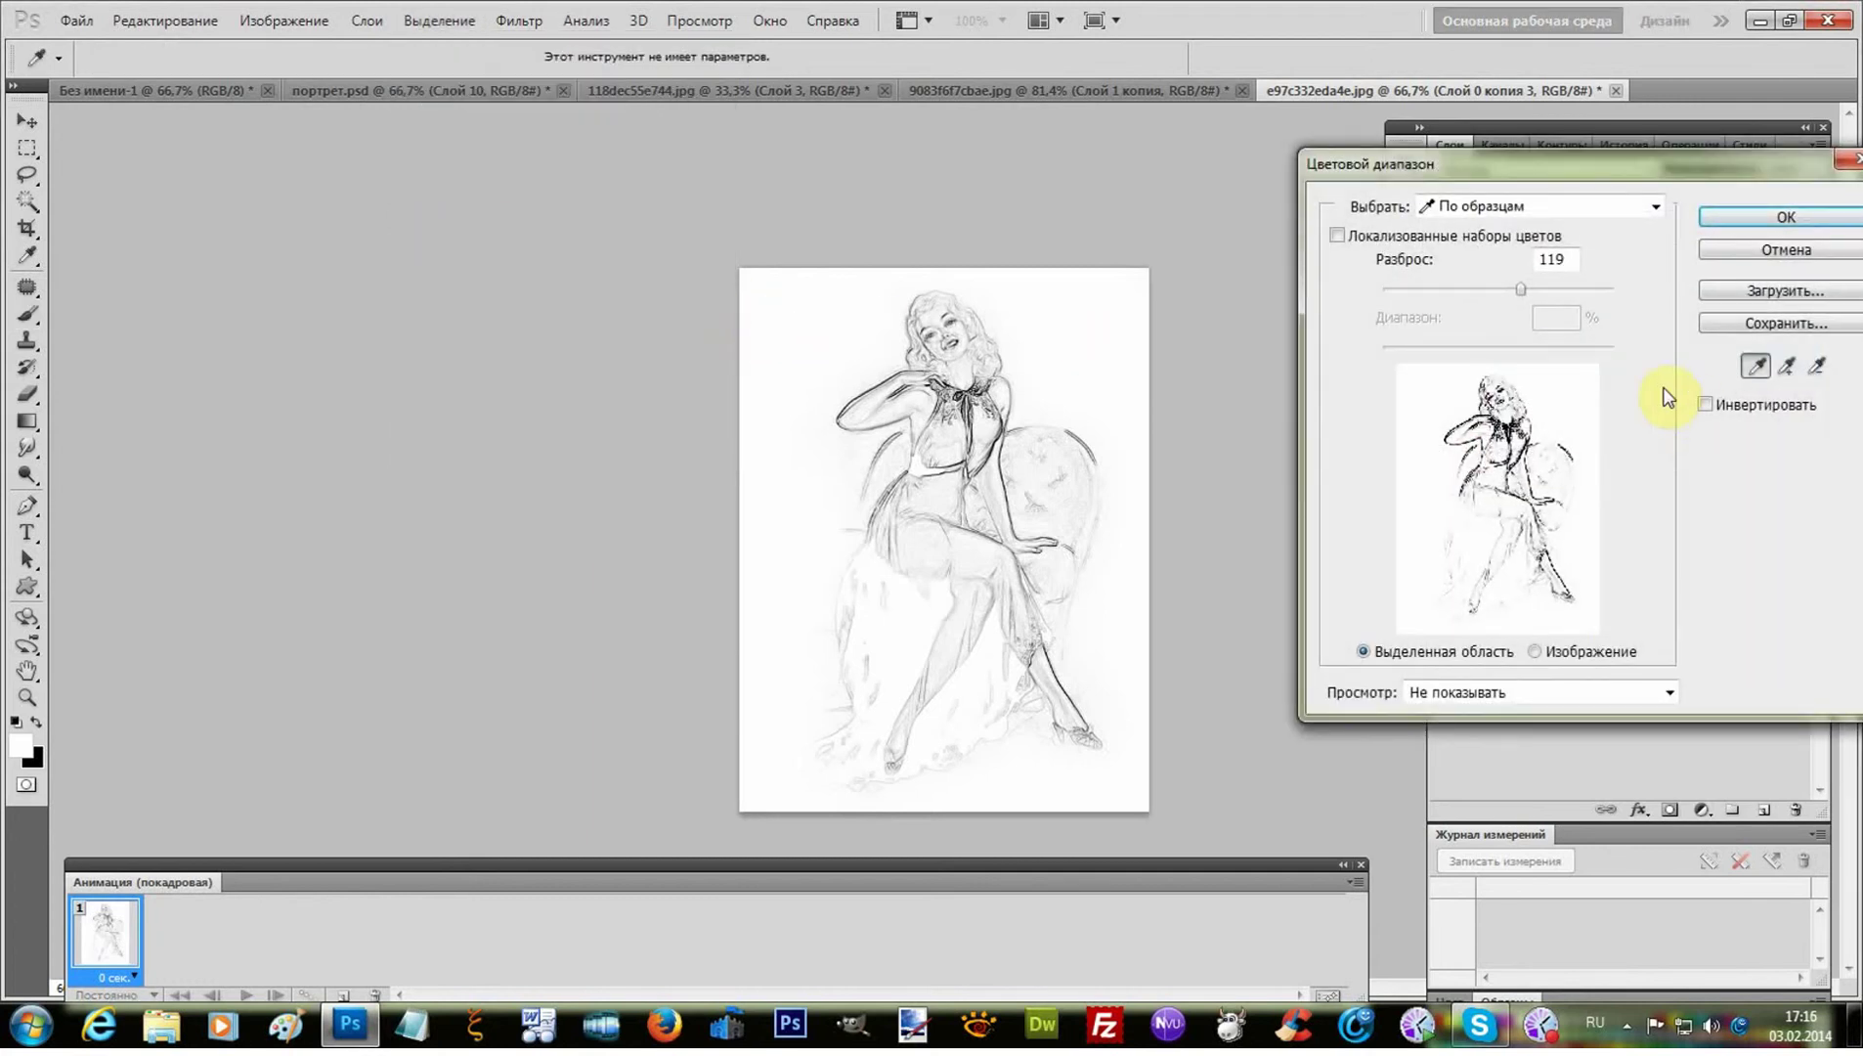
pyautogui.moveTo(1559, 295)
pyautogui.mouseDown()
pyautogui.moveTo(1483, 297)
pyautogui.moveTo(1537, 304)
pyautogui.mouseUp()
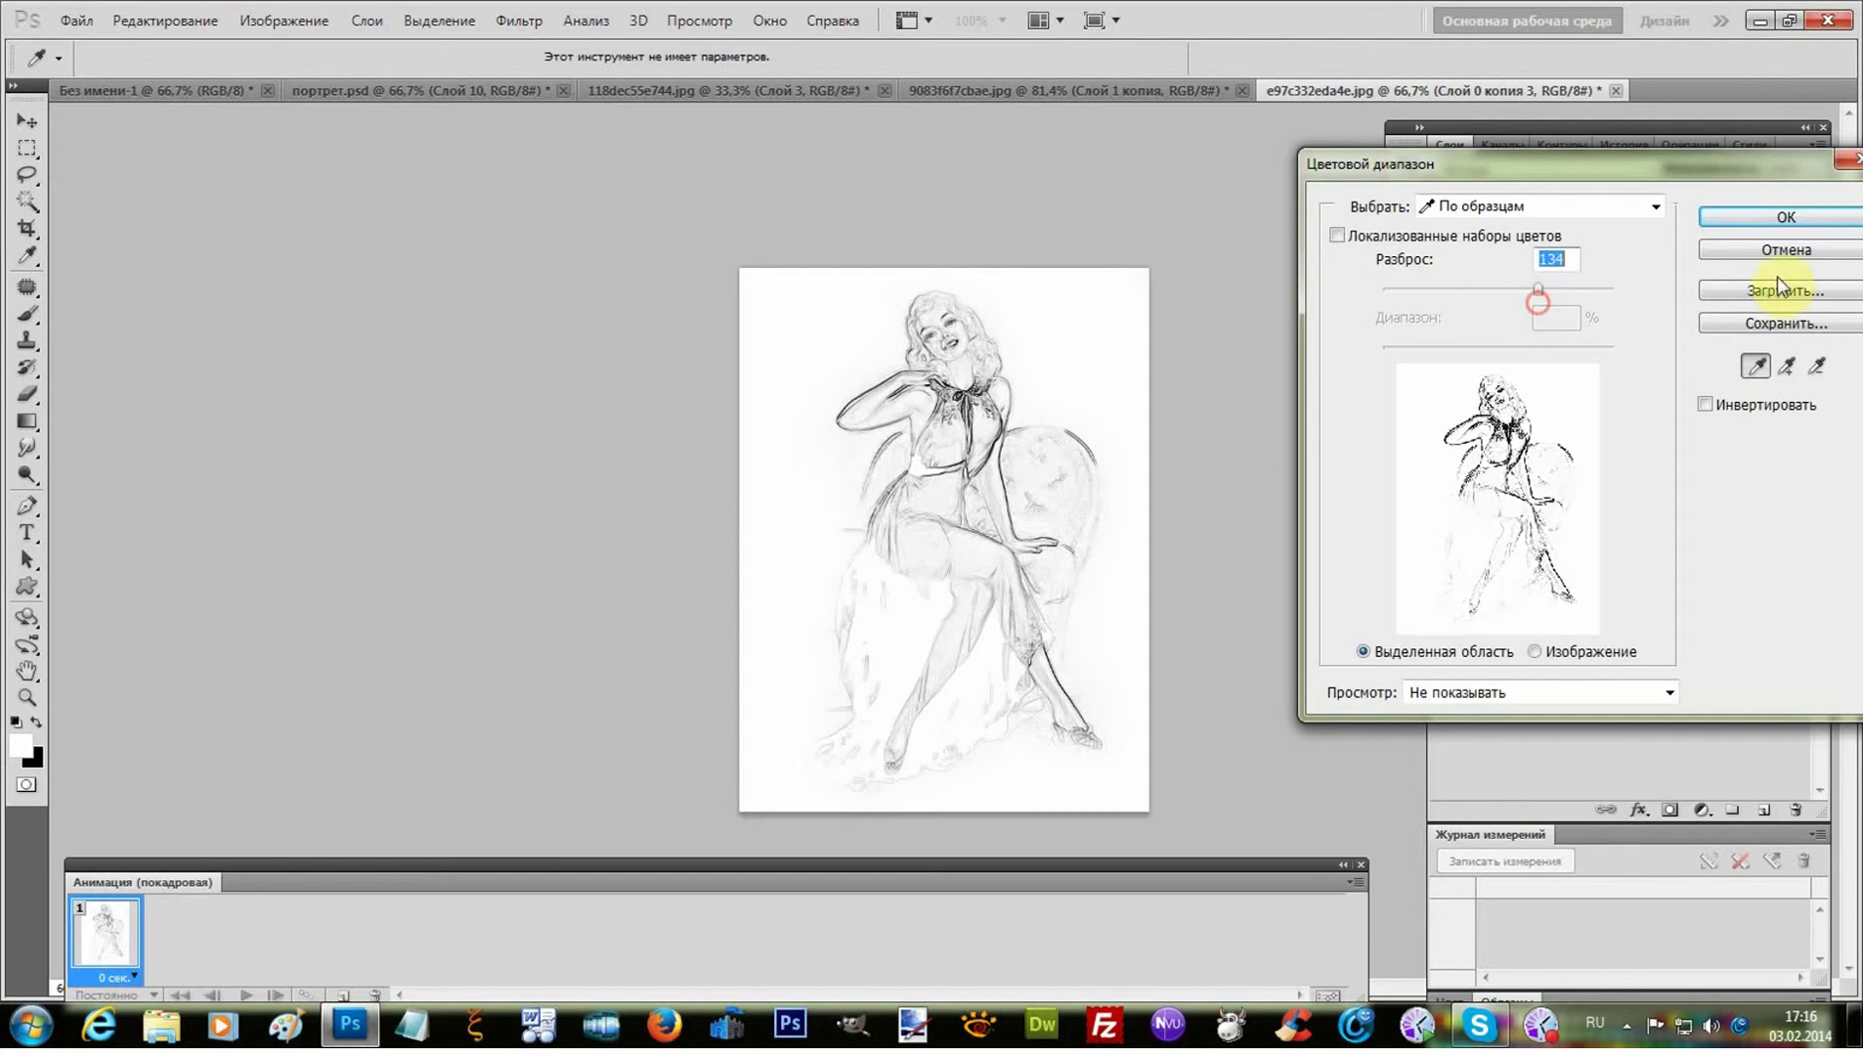
pyautogui.click(1737, 221)
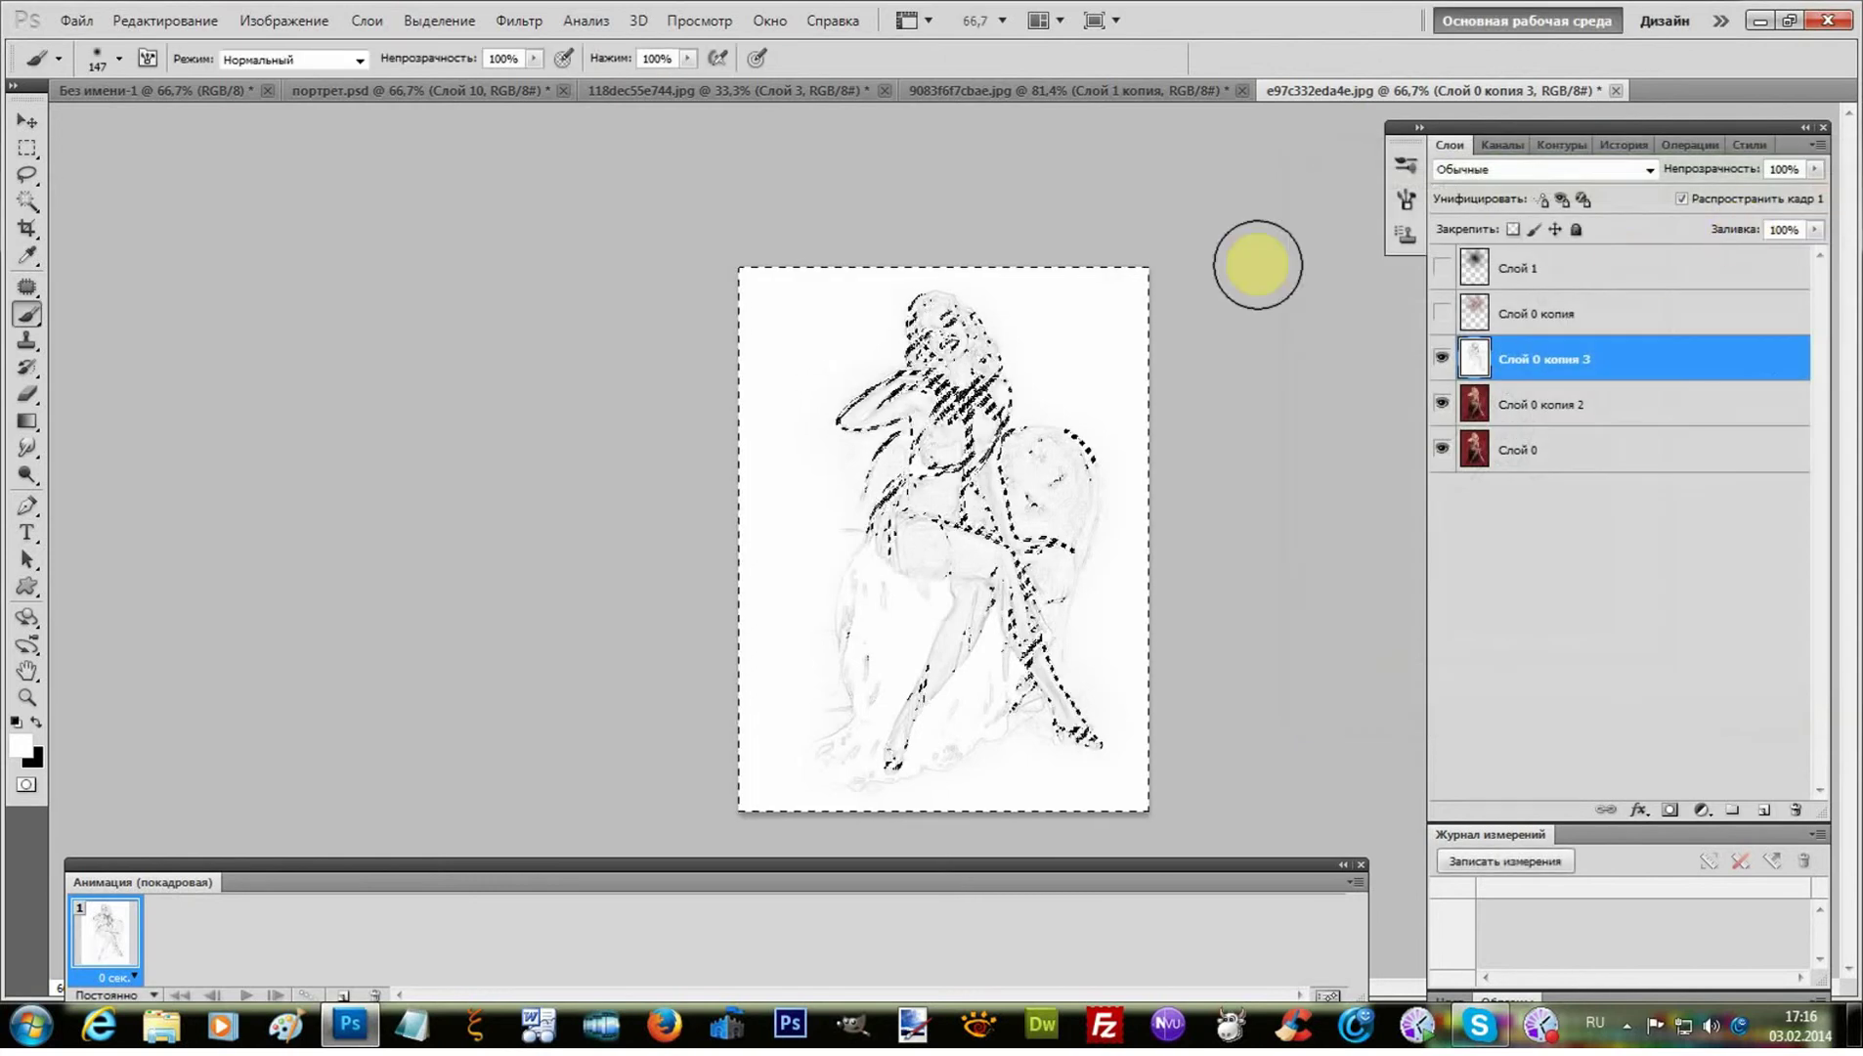
pyautogui.click(413, 22)
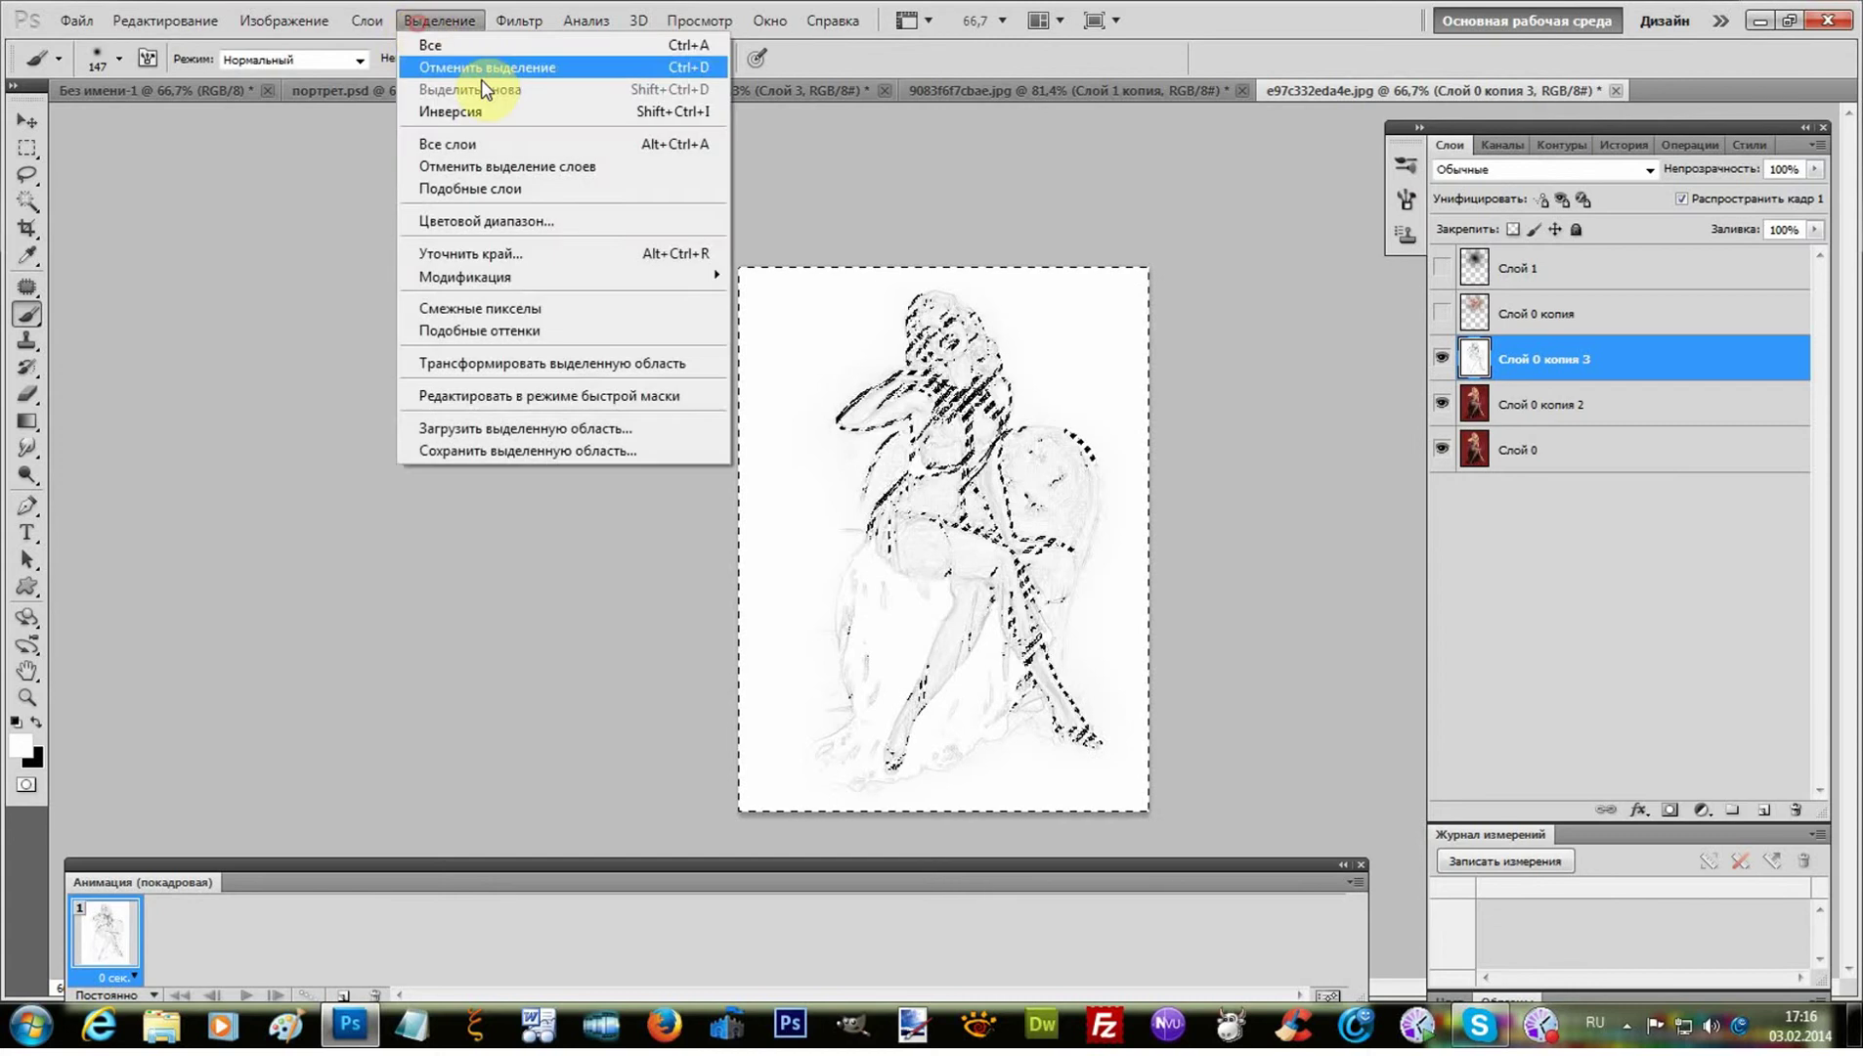
pyautogui.click(512, 114)
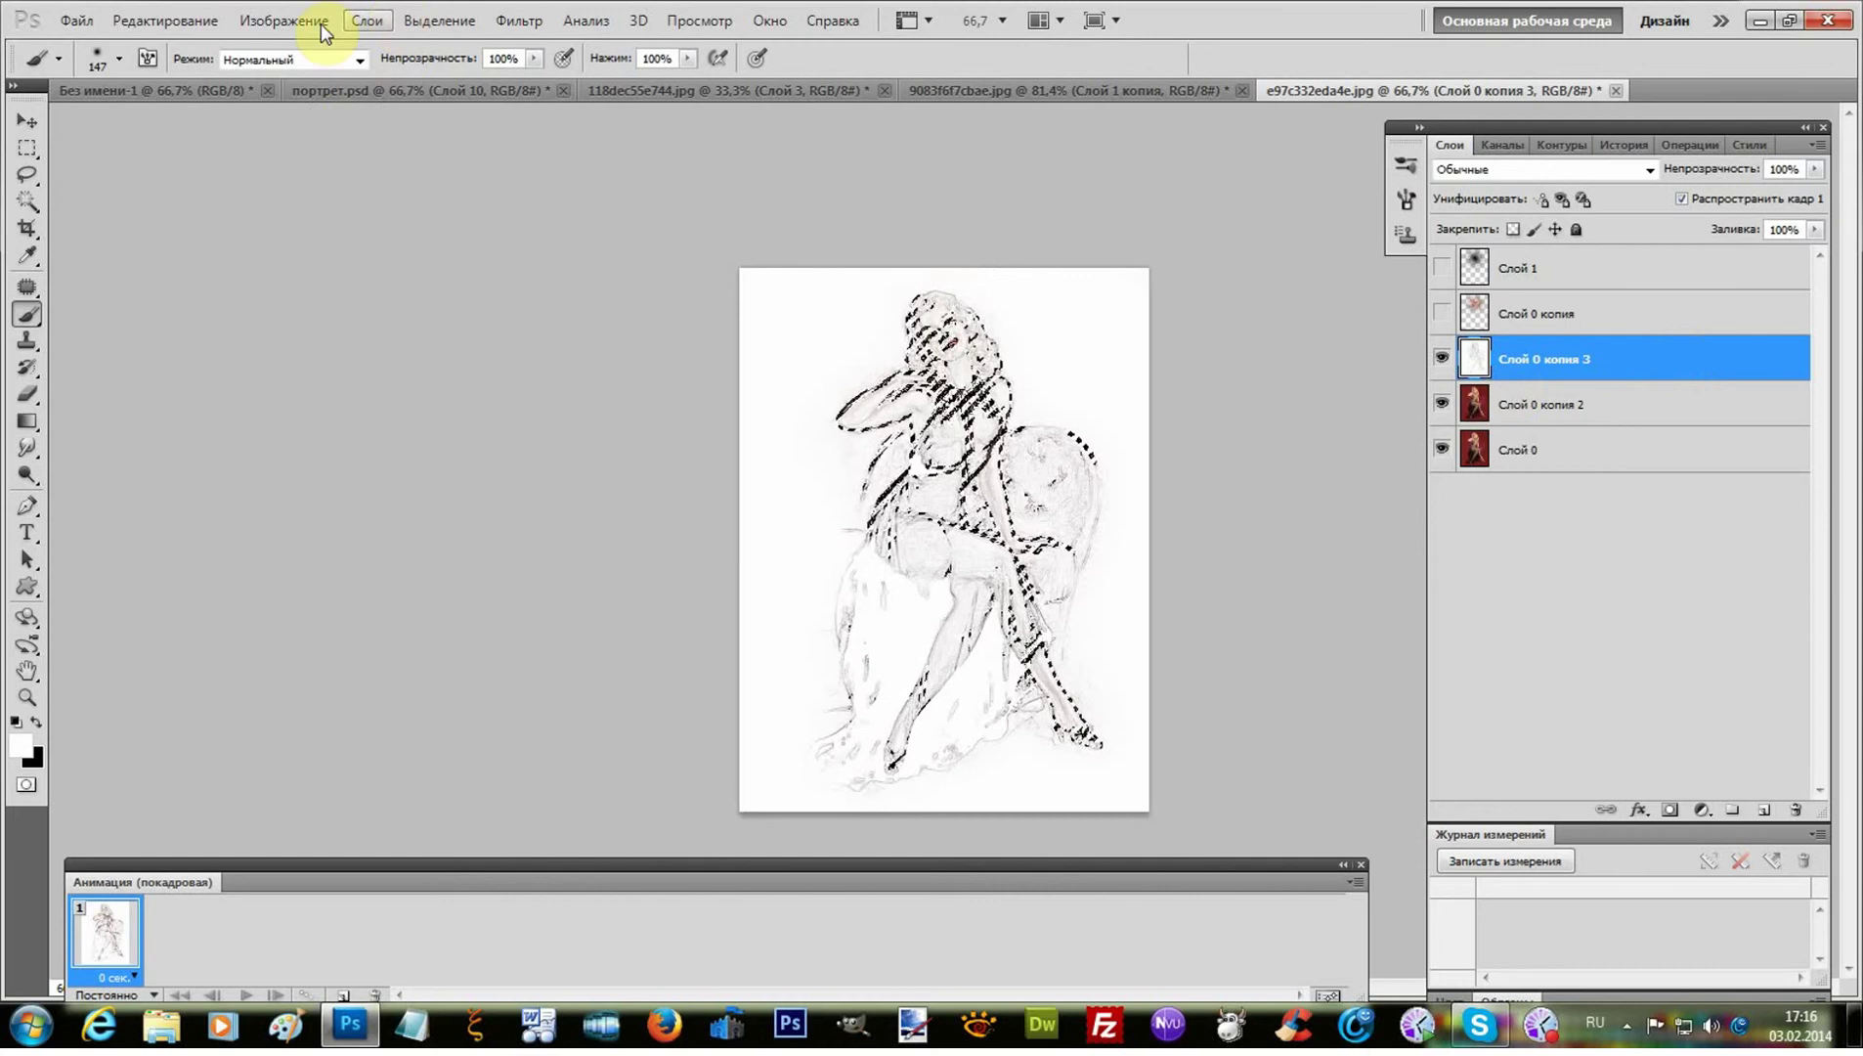
pyautogui.click(199, 22)
pyautogui.click(195, 88)
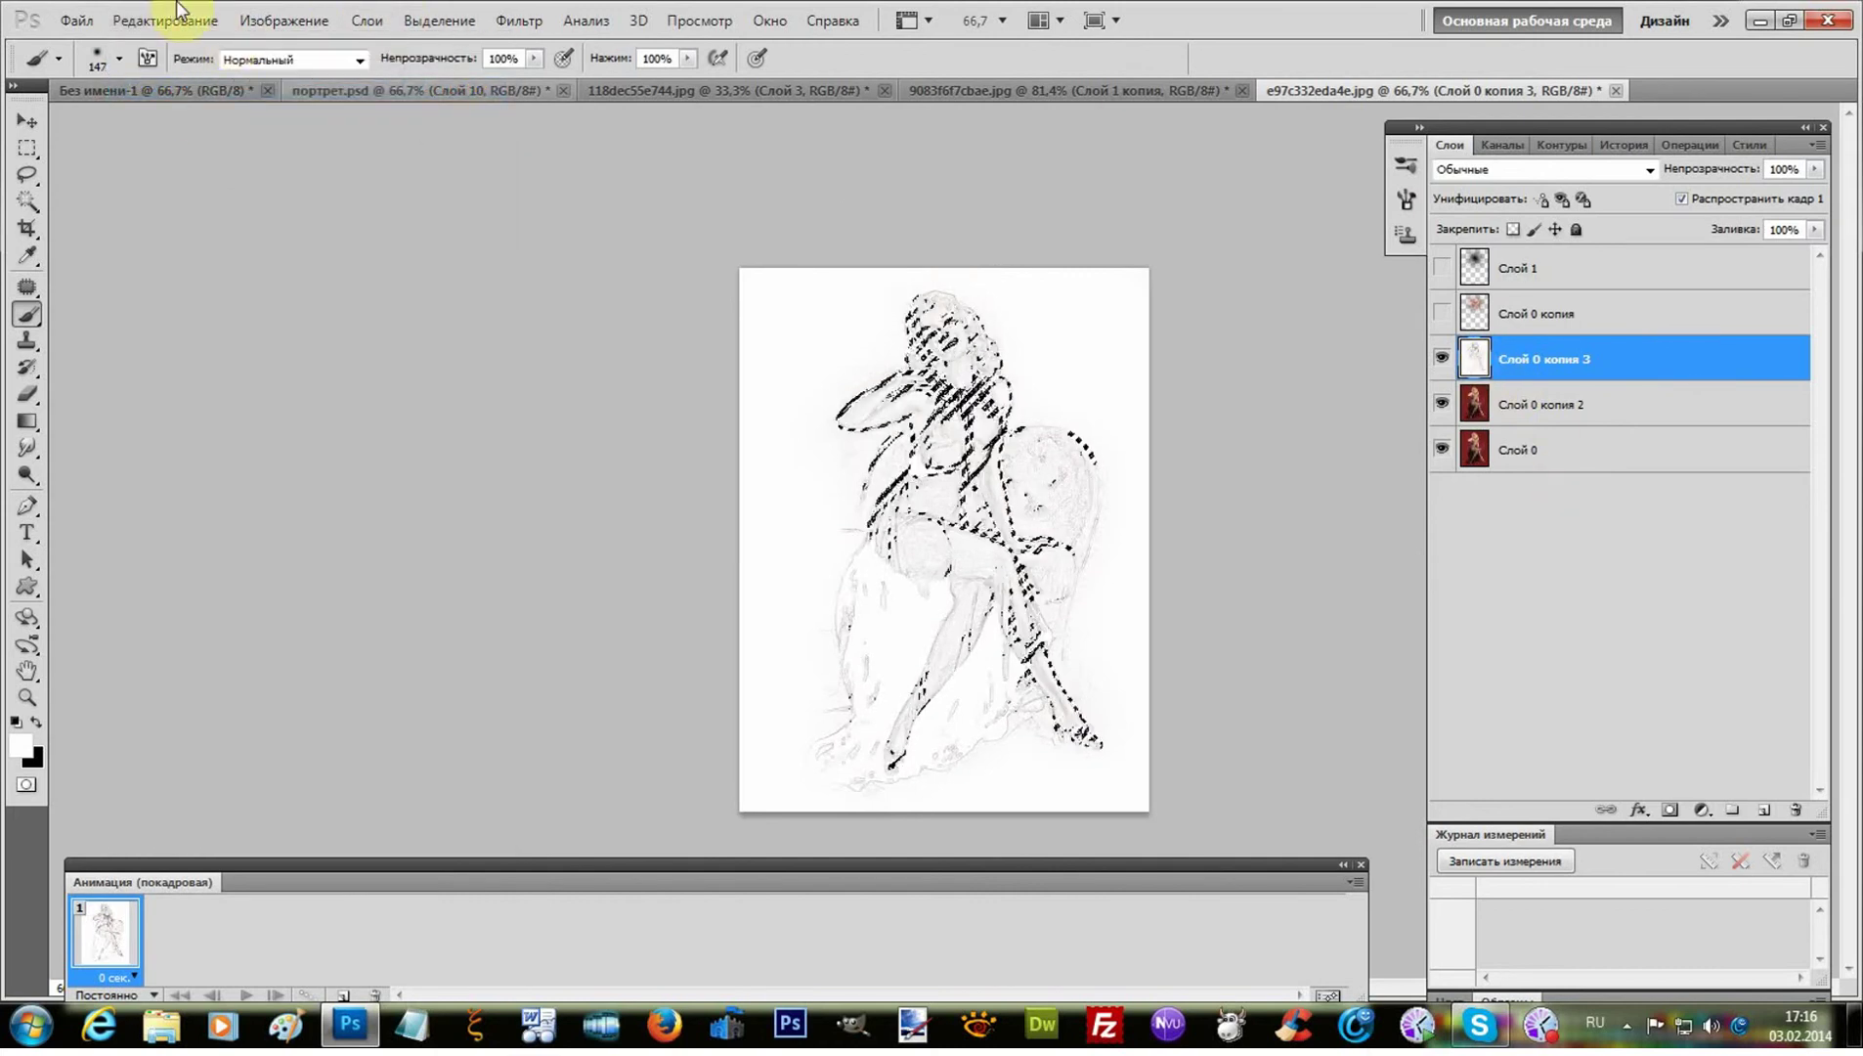
pyautogui.click(428, 24)
pyautogui.click(437, 110)
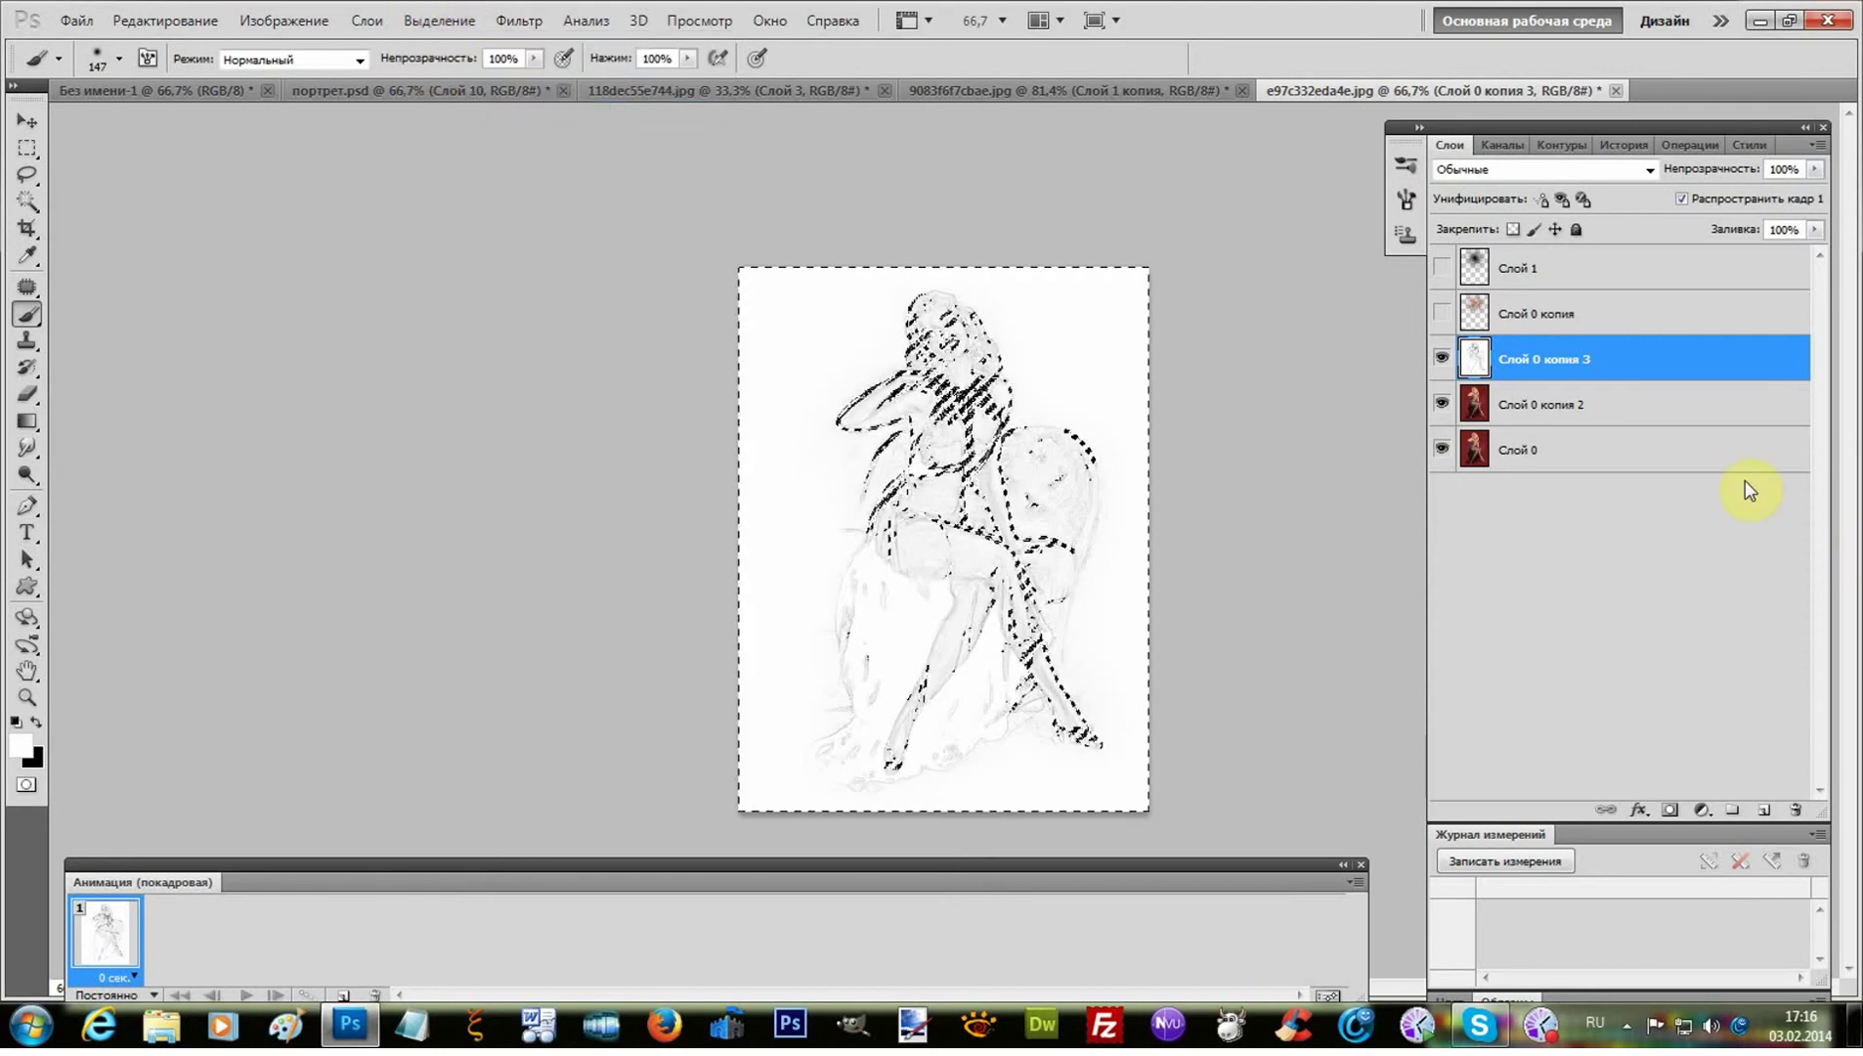
# - Delete the selected white areas from the sketch layer and deselect
pyautogui.press('Delete')
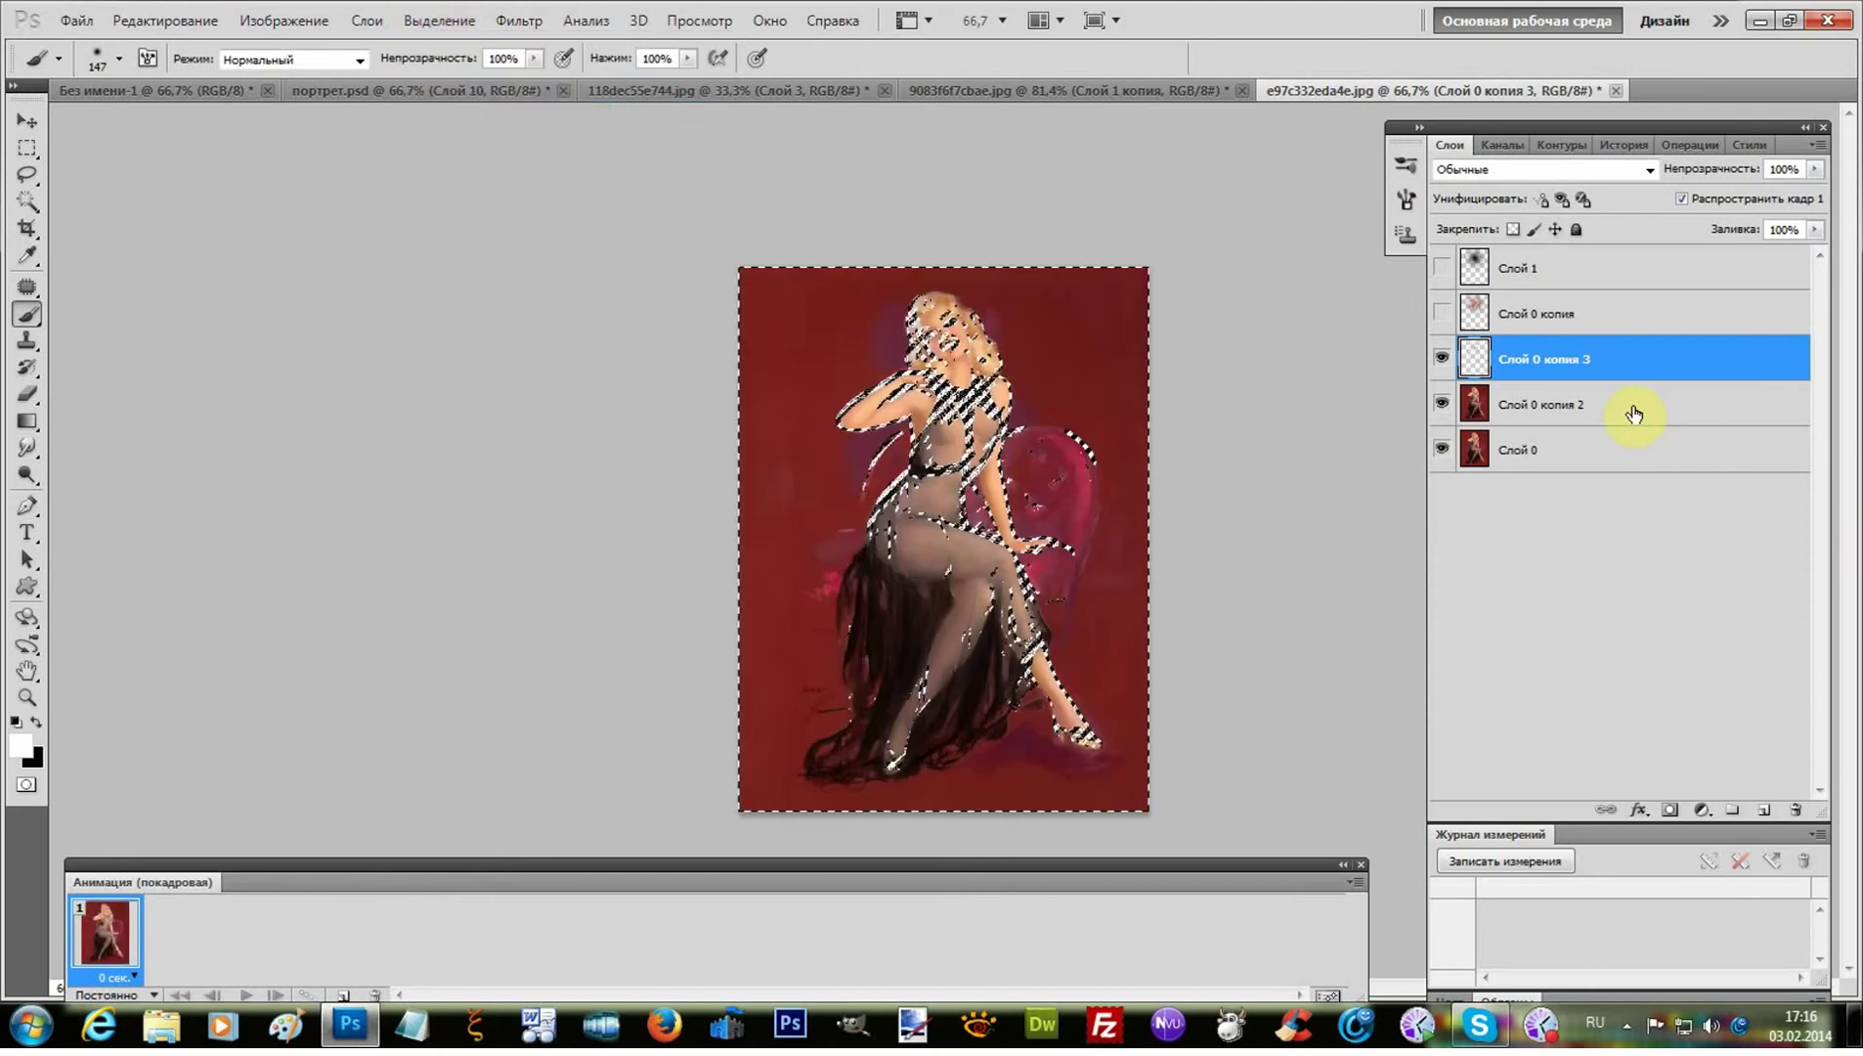
pyautogui.click(27, 228)
pyautogui.hotkey('ctrl', 'd')
# - Add a new layer directly beneath the sketch layer and fill it with a dark blue color at 100% opacity
pyautogui.click(1531, 415)
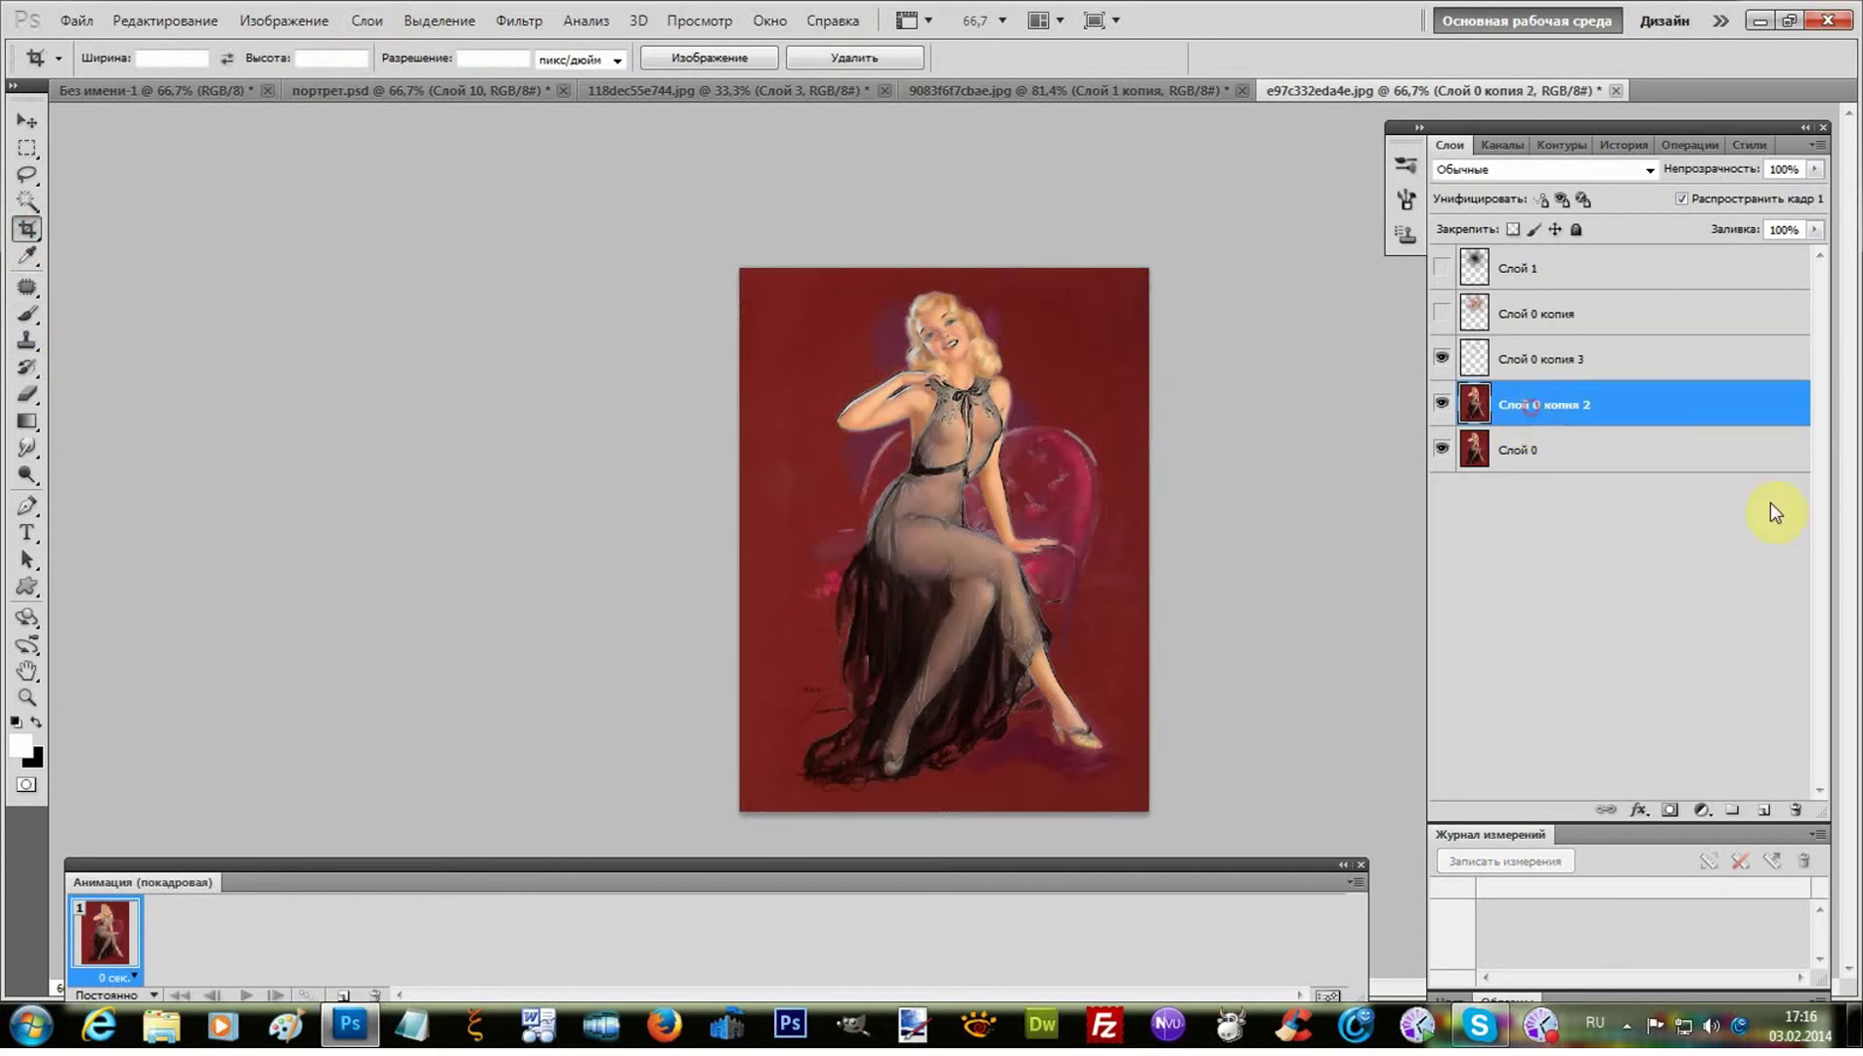
pyautogui.click(1764, 811)
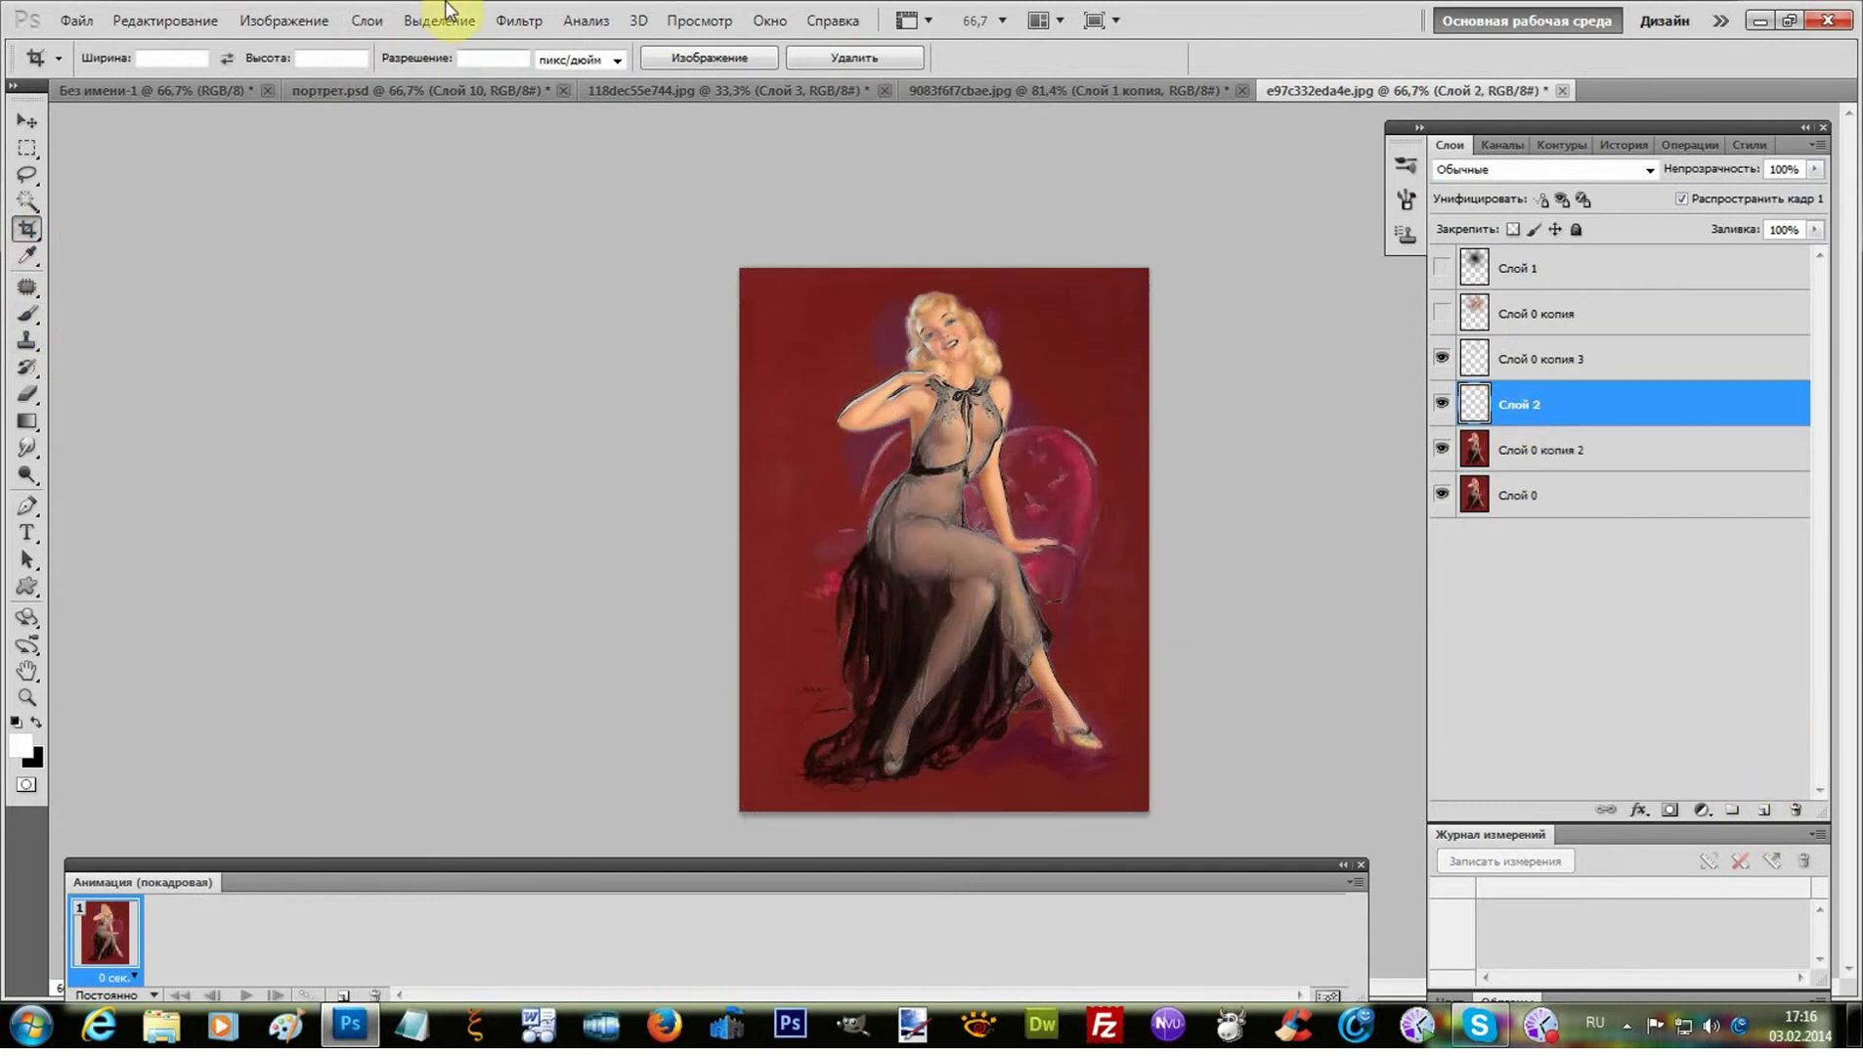
pyautogui.click(162, 20)
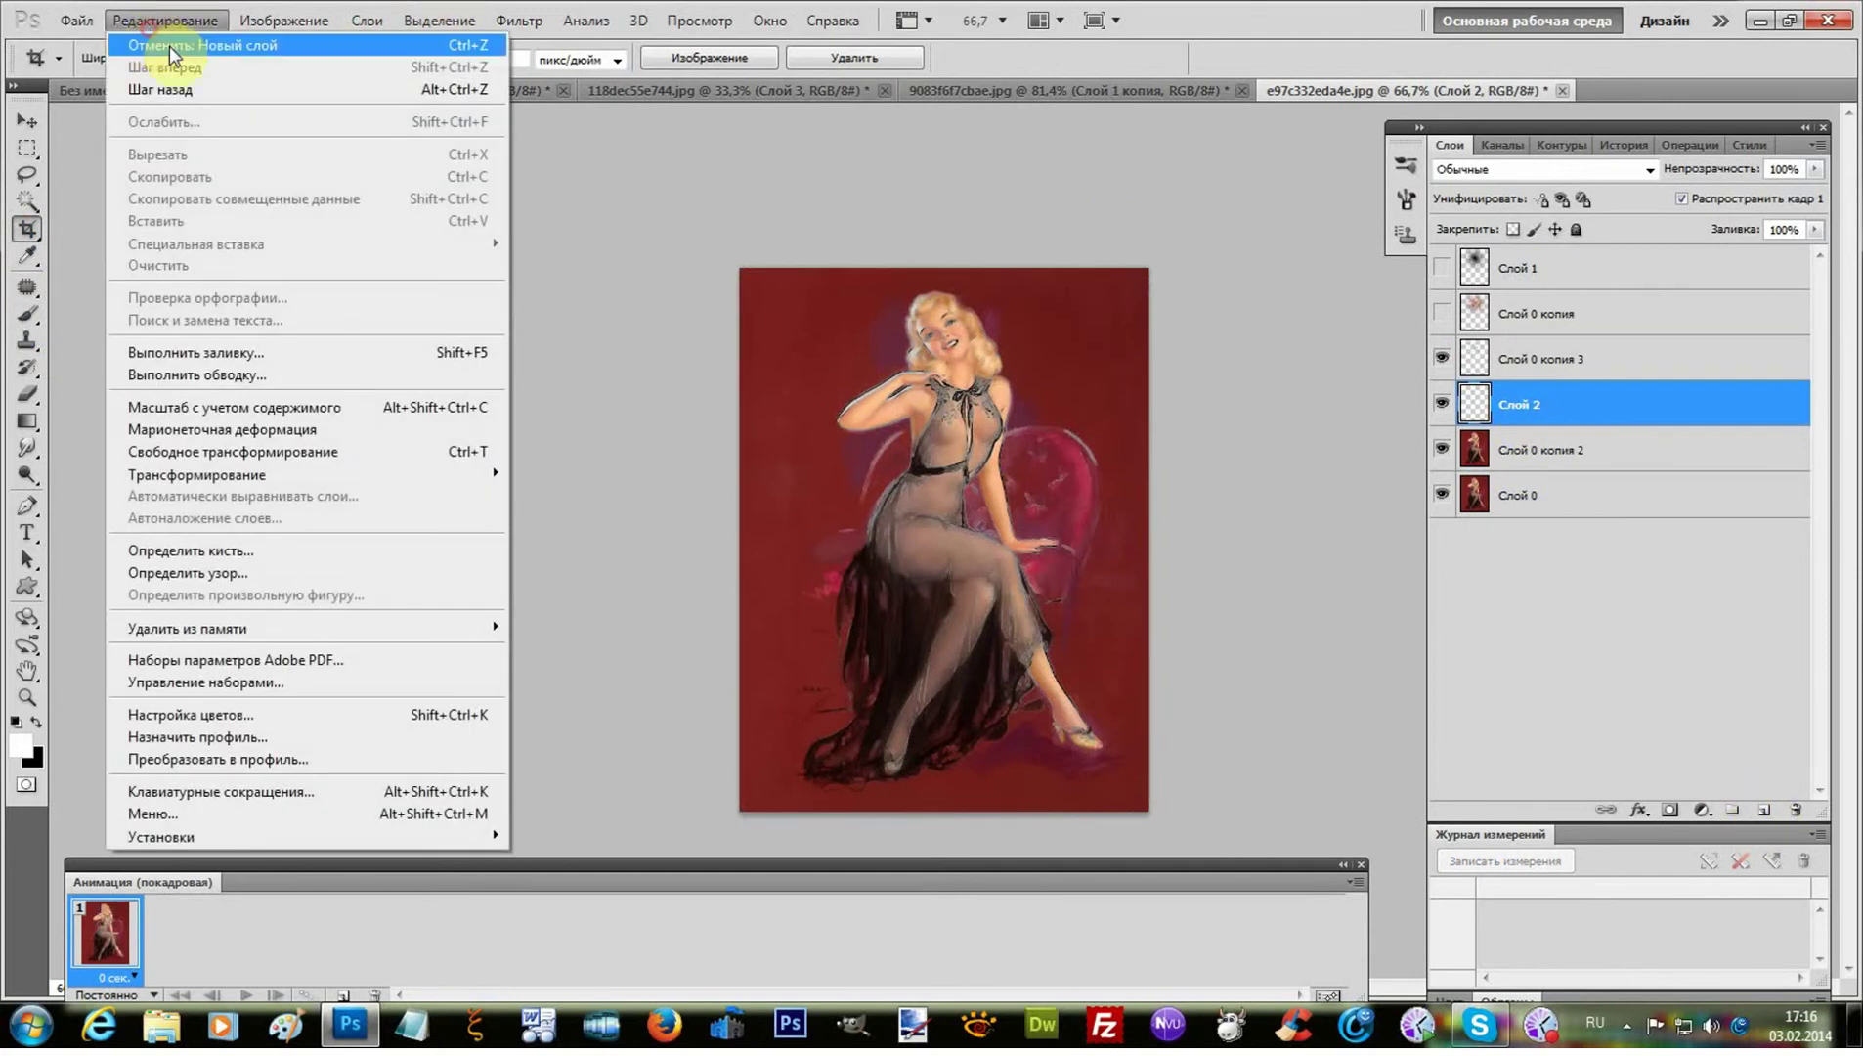
pyautogui.click(255, 352)
pyautogui.click(1574, 471)
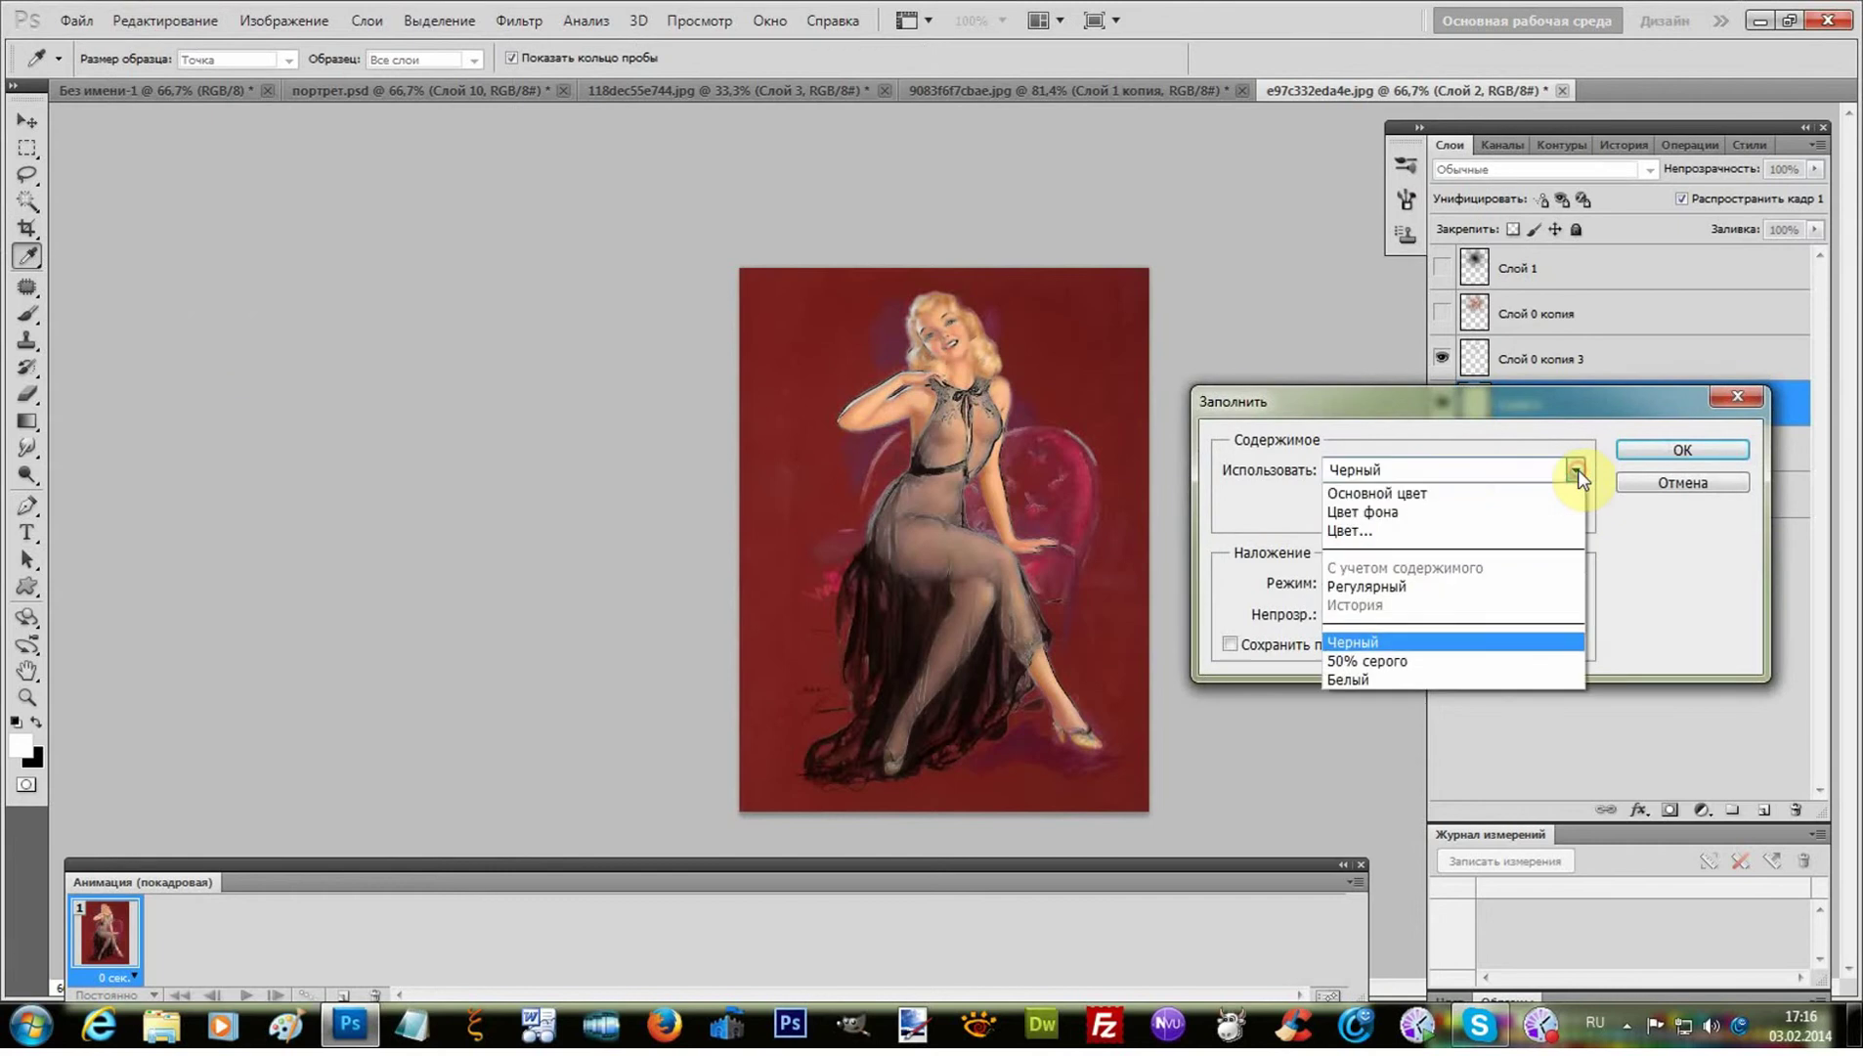
pyautogui.click(1371, 531)
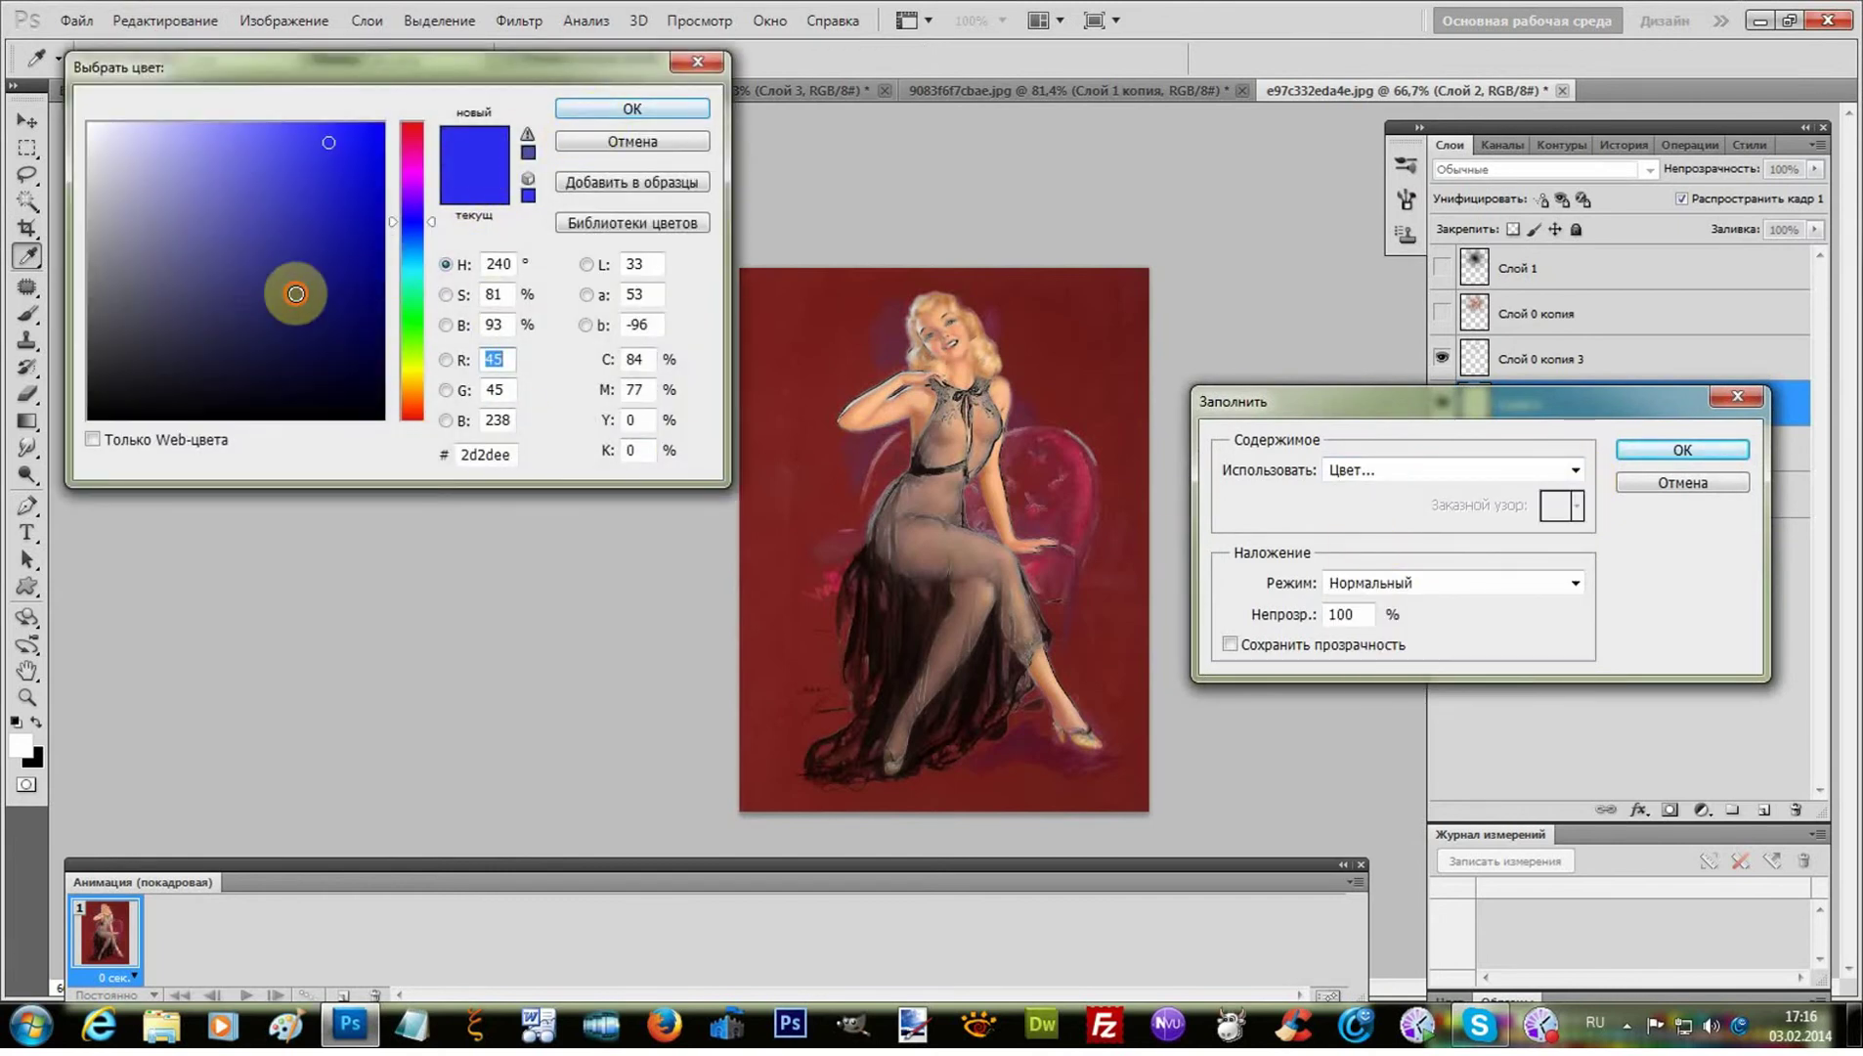
pyautogui.click(297, 293)
pyautogui.click(579, 116)
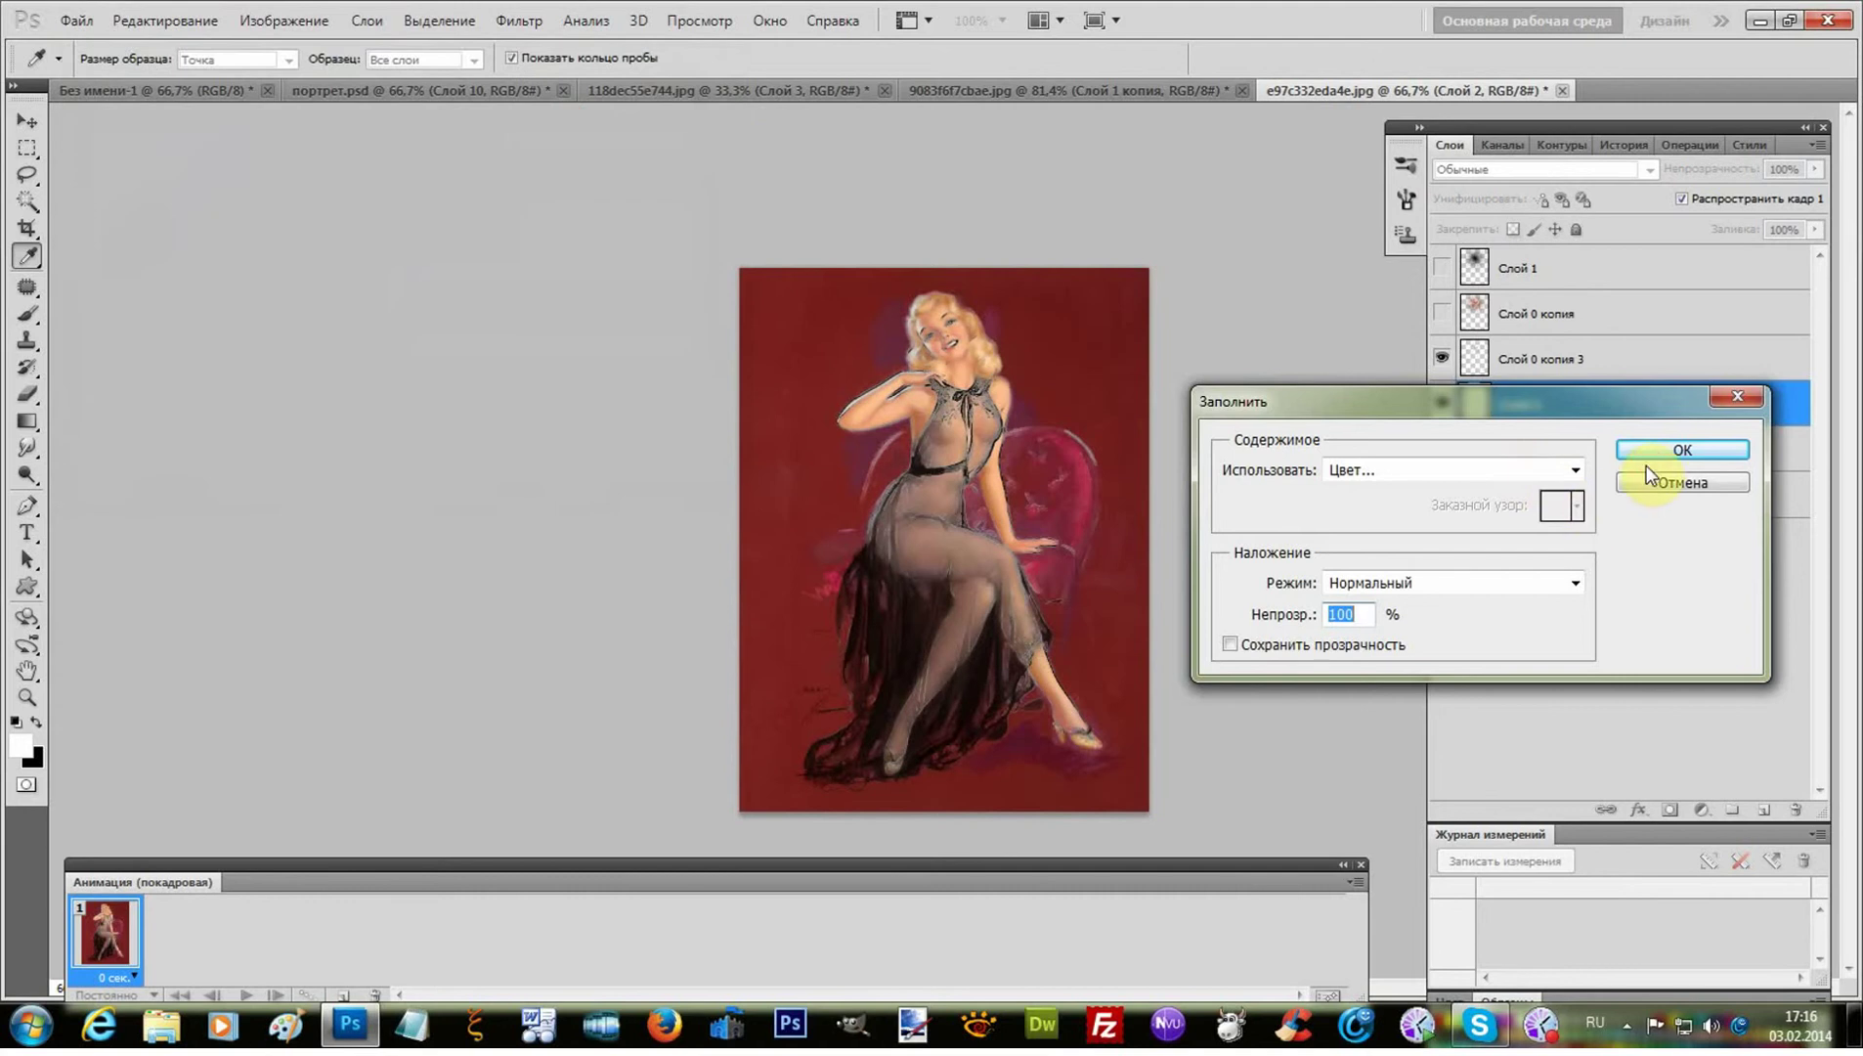
pyautogui.click(1646, 453)
pyautogui.press('c')
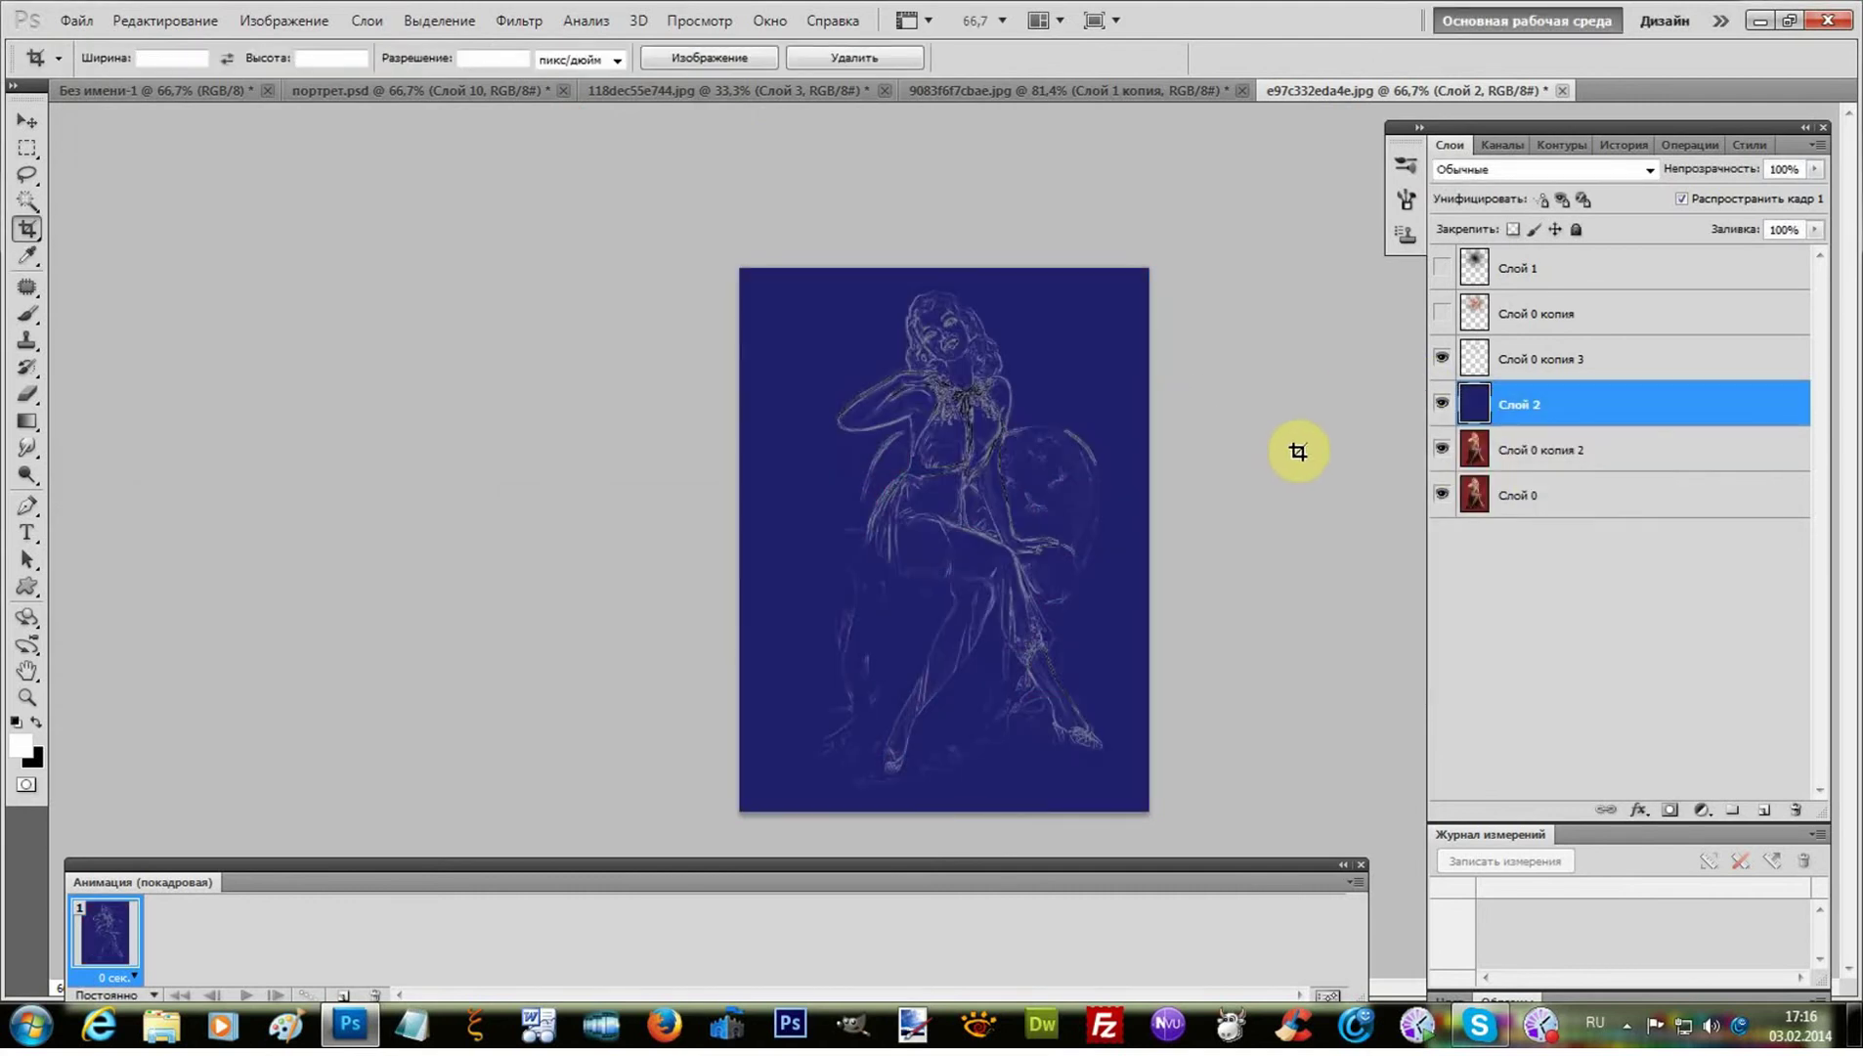
# - Show the upper-body cutout layer Слой 0 копия and duplicate it three times
pyautogui.click(1440, 315)
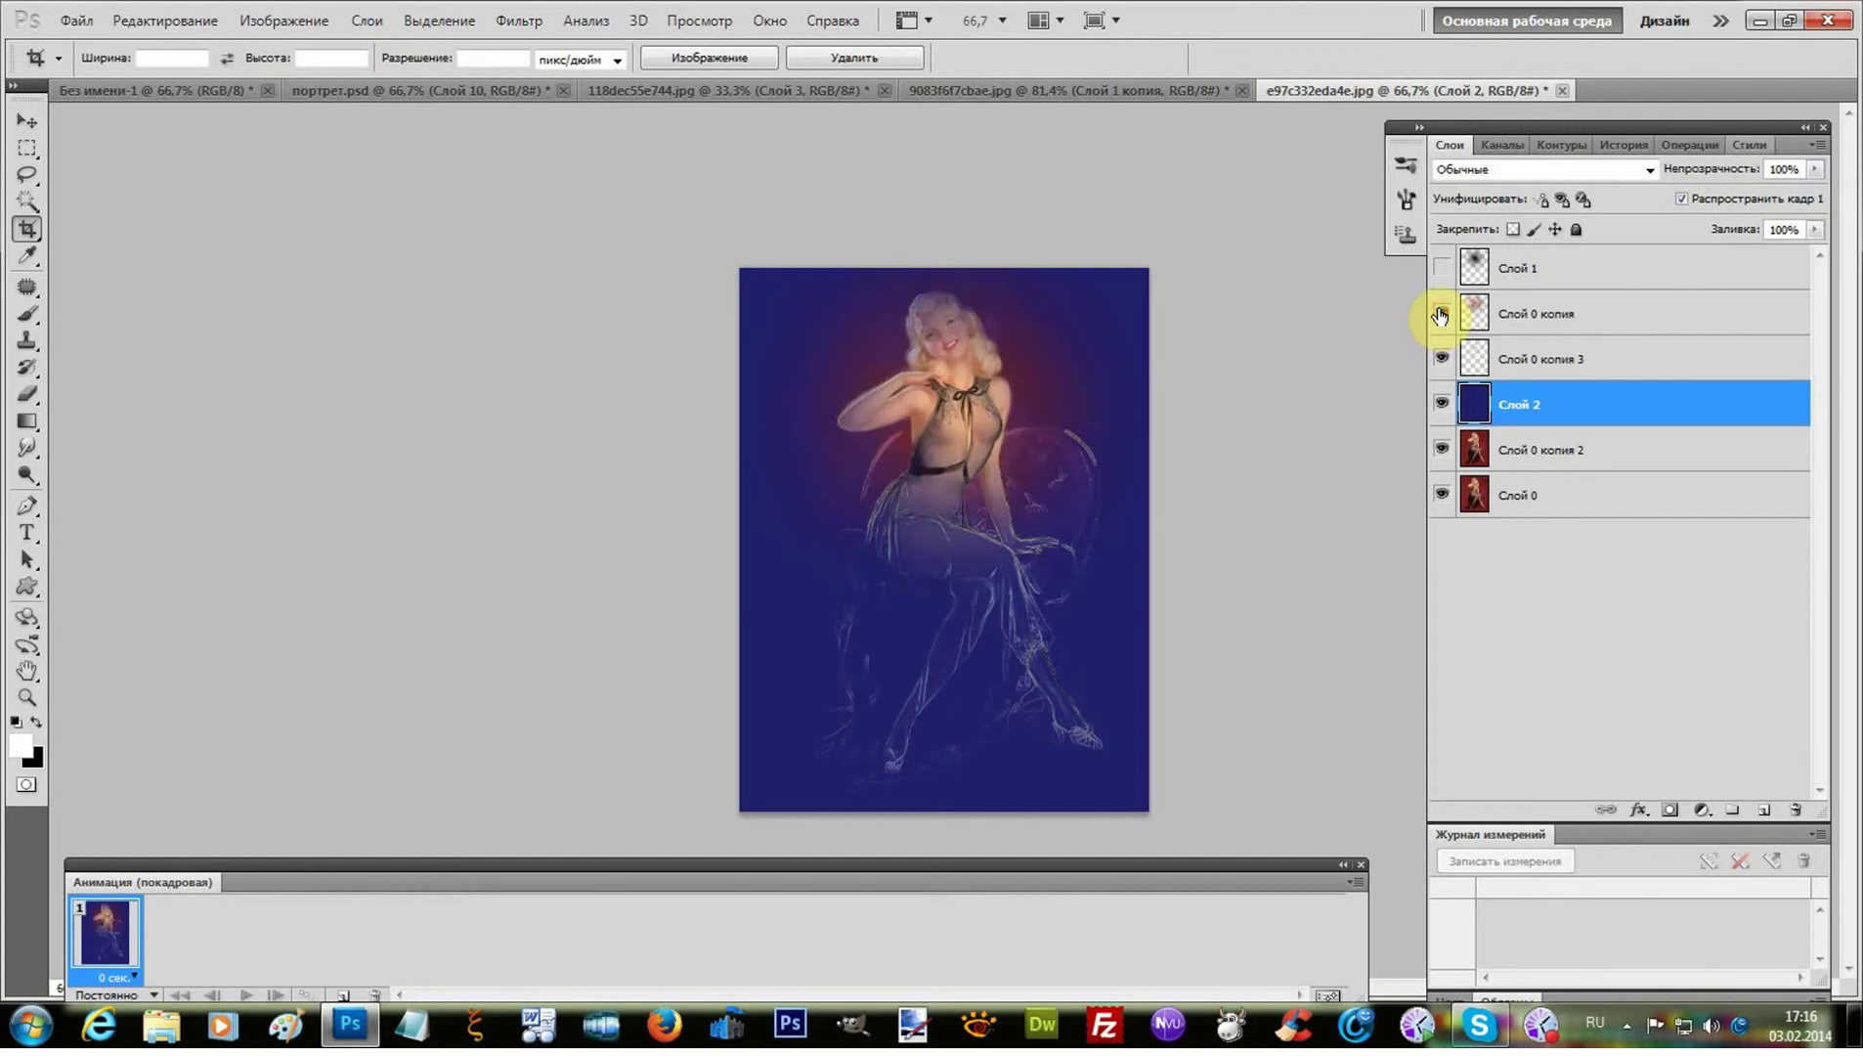
pyautogui.click(1552, 323)
pyautogui.rightClick(1583, 306)
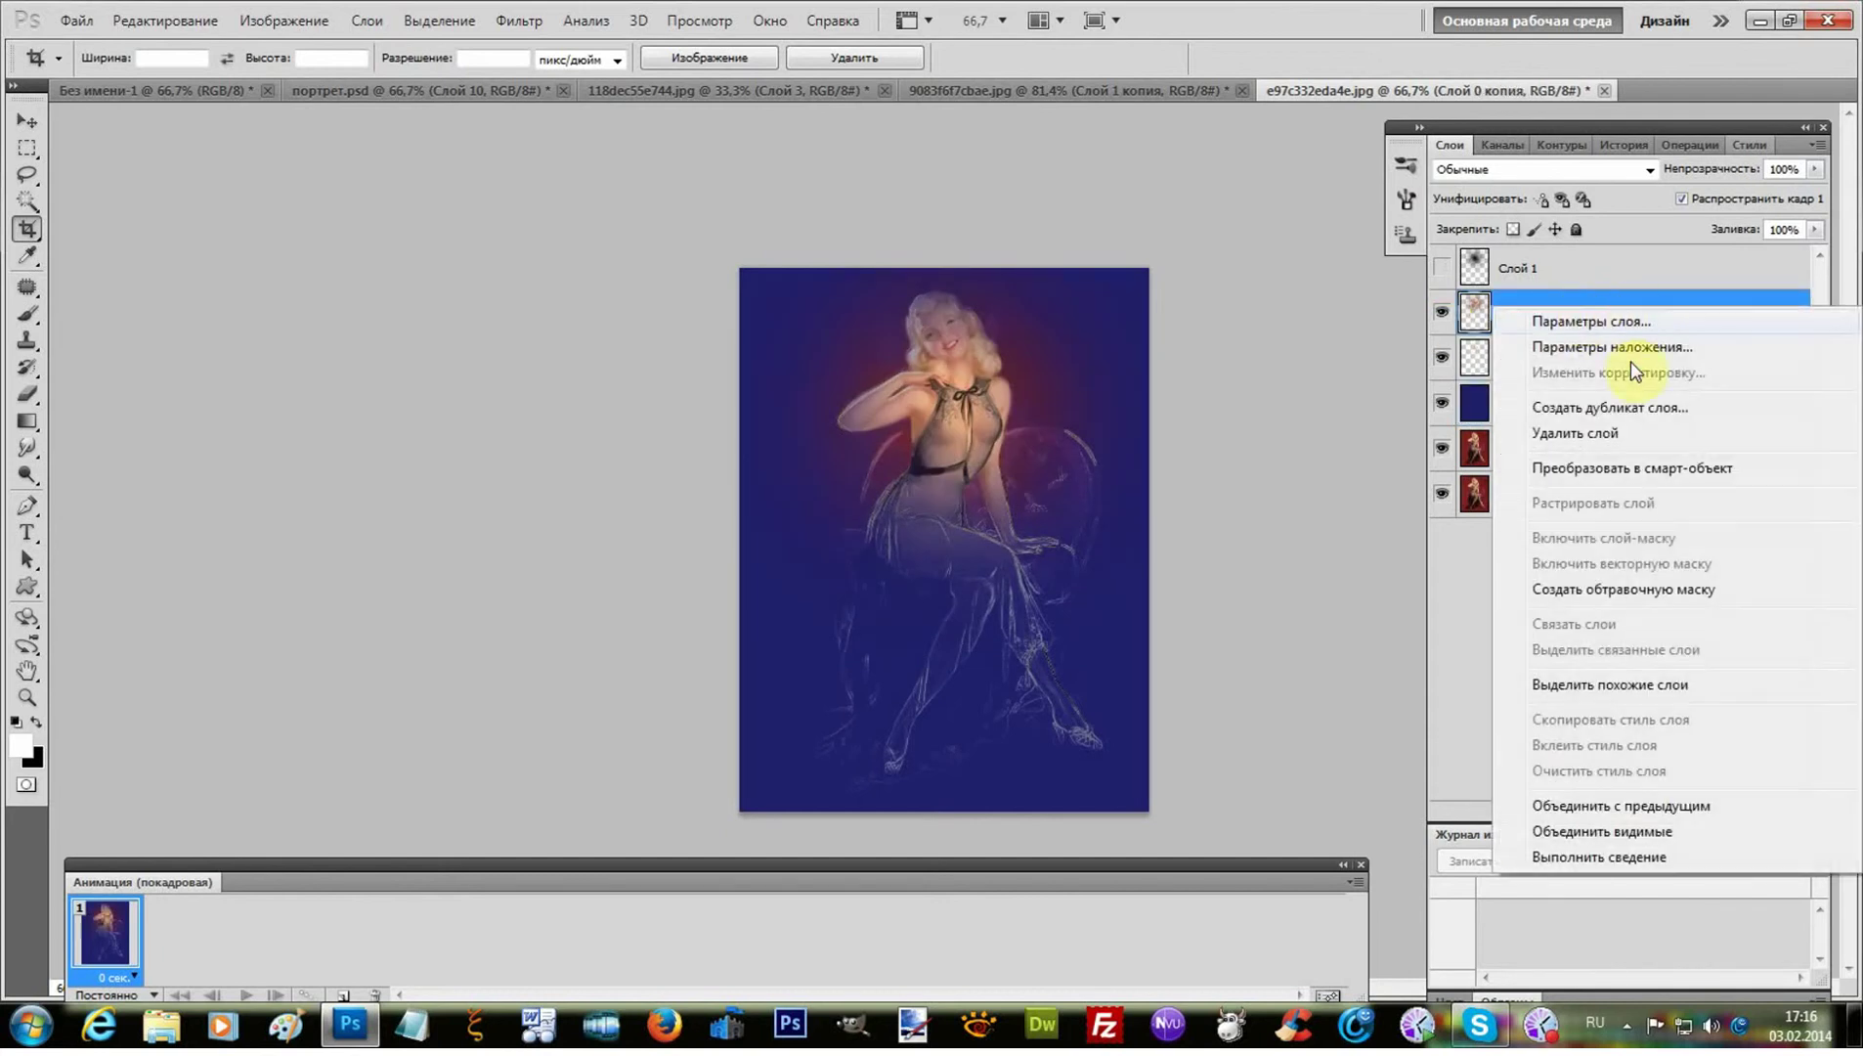
pyautogui.click(1647, 410)
pyautogui.click(1173, 315)
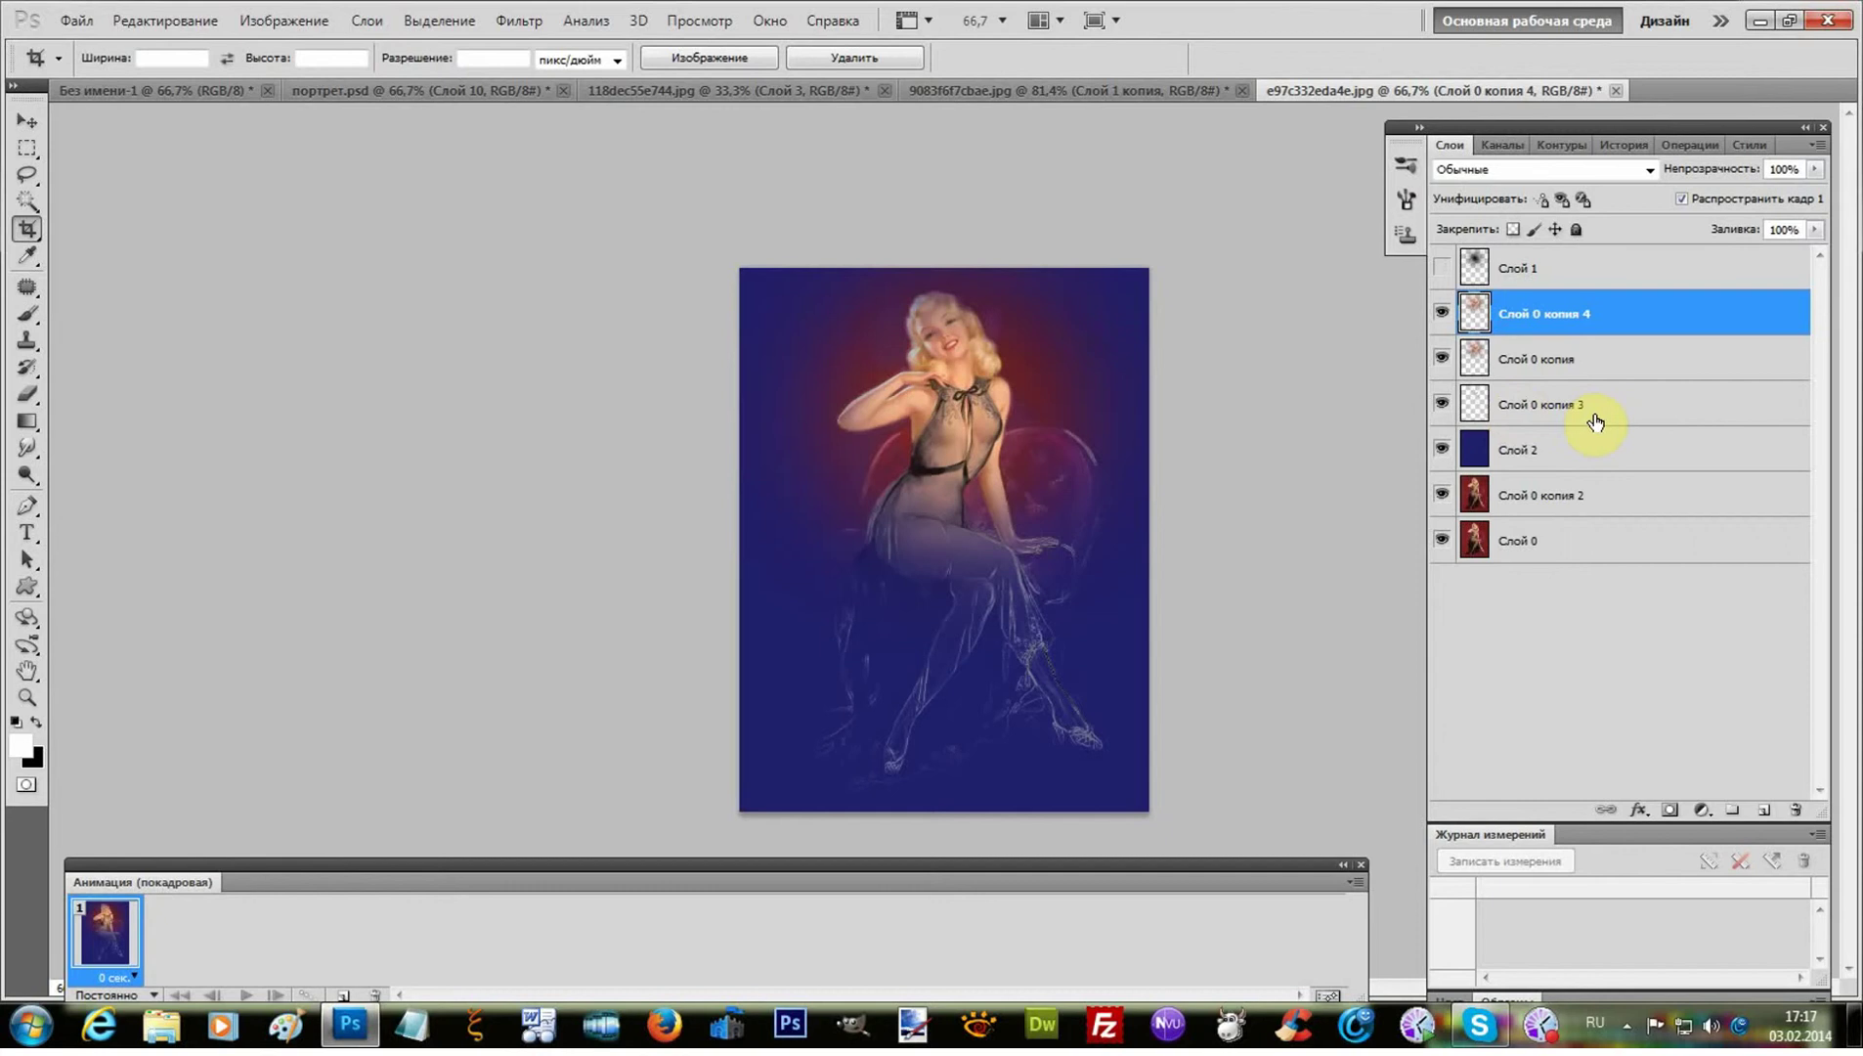
pyautogui.hotkey('ctrl', 'j')
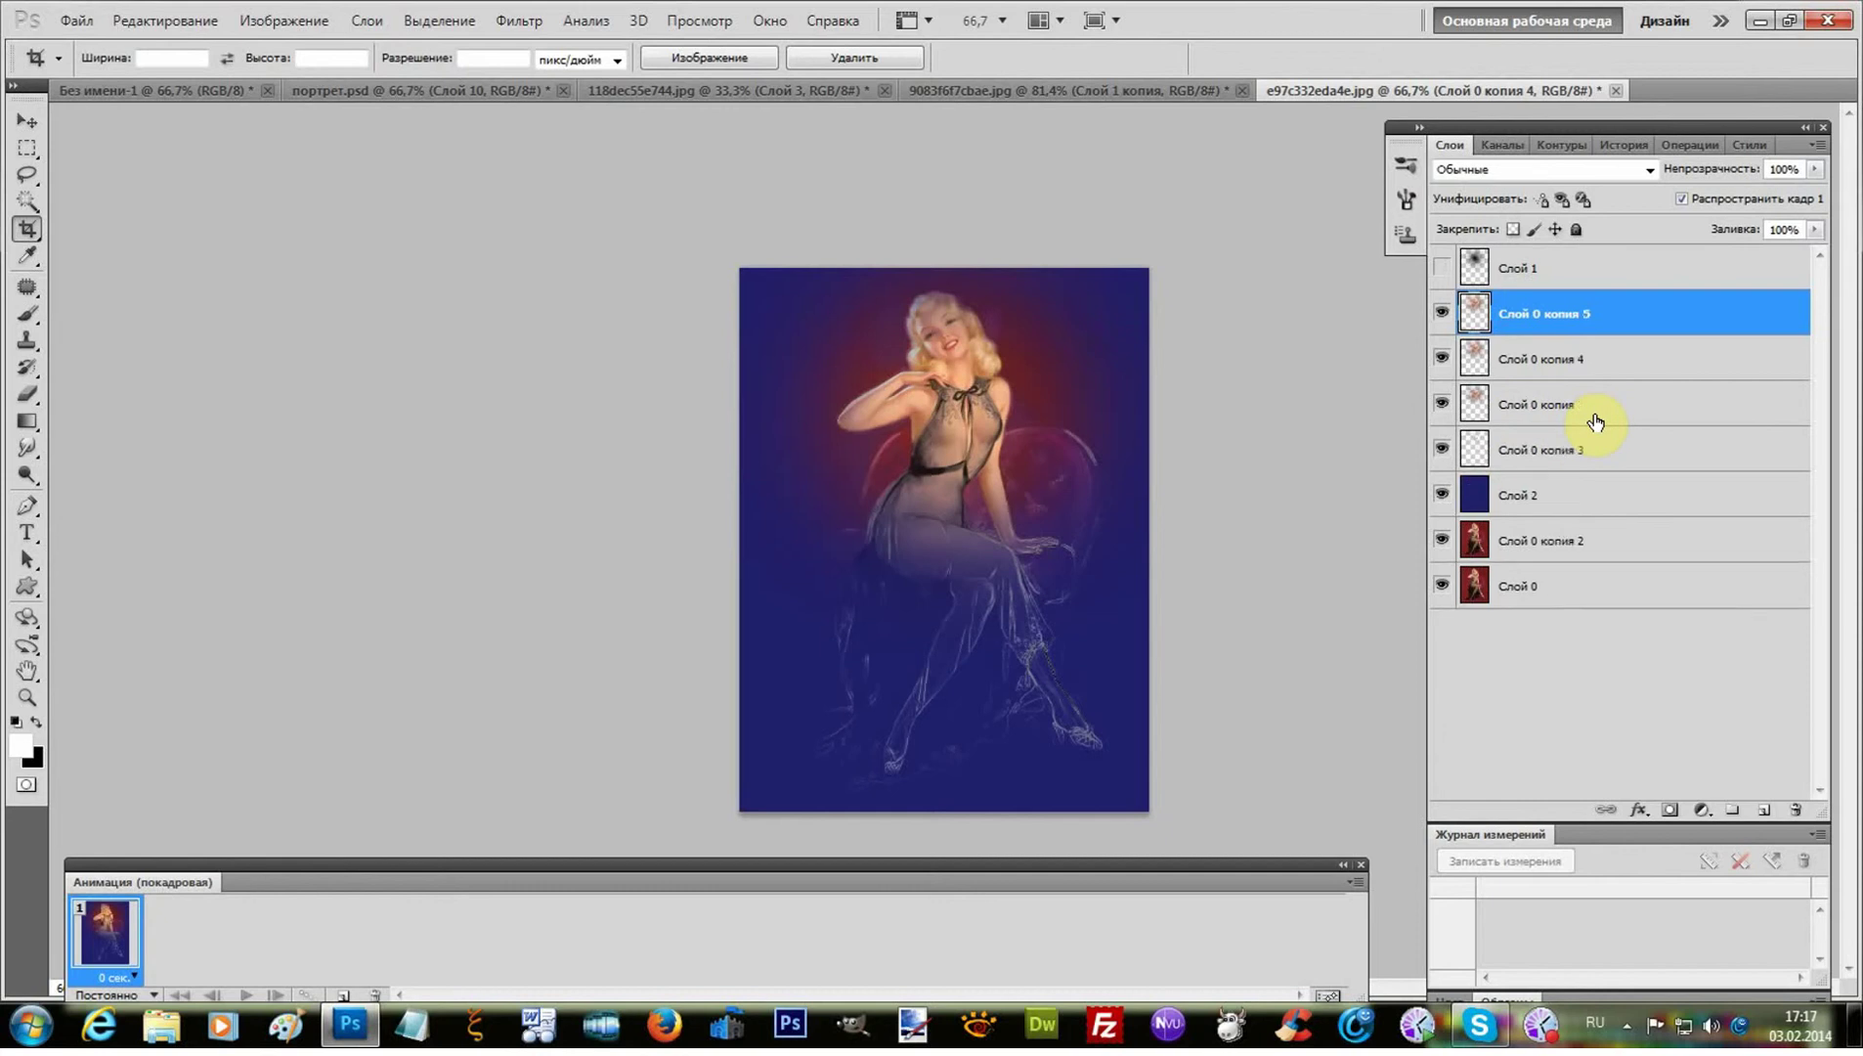
pyautogui.hotkey('ctrl', 'j')
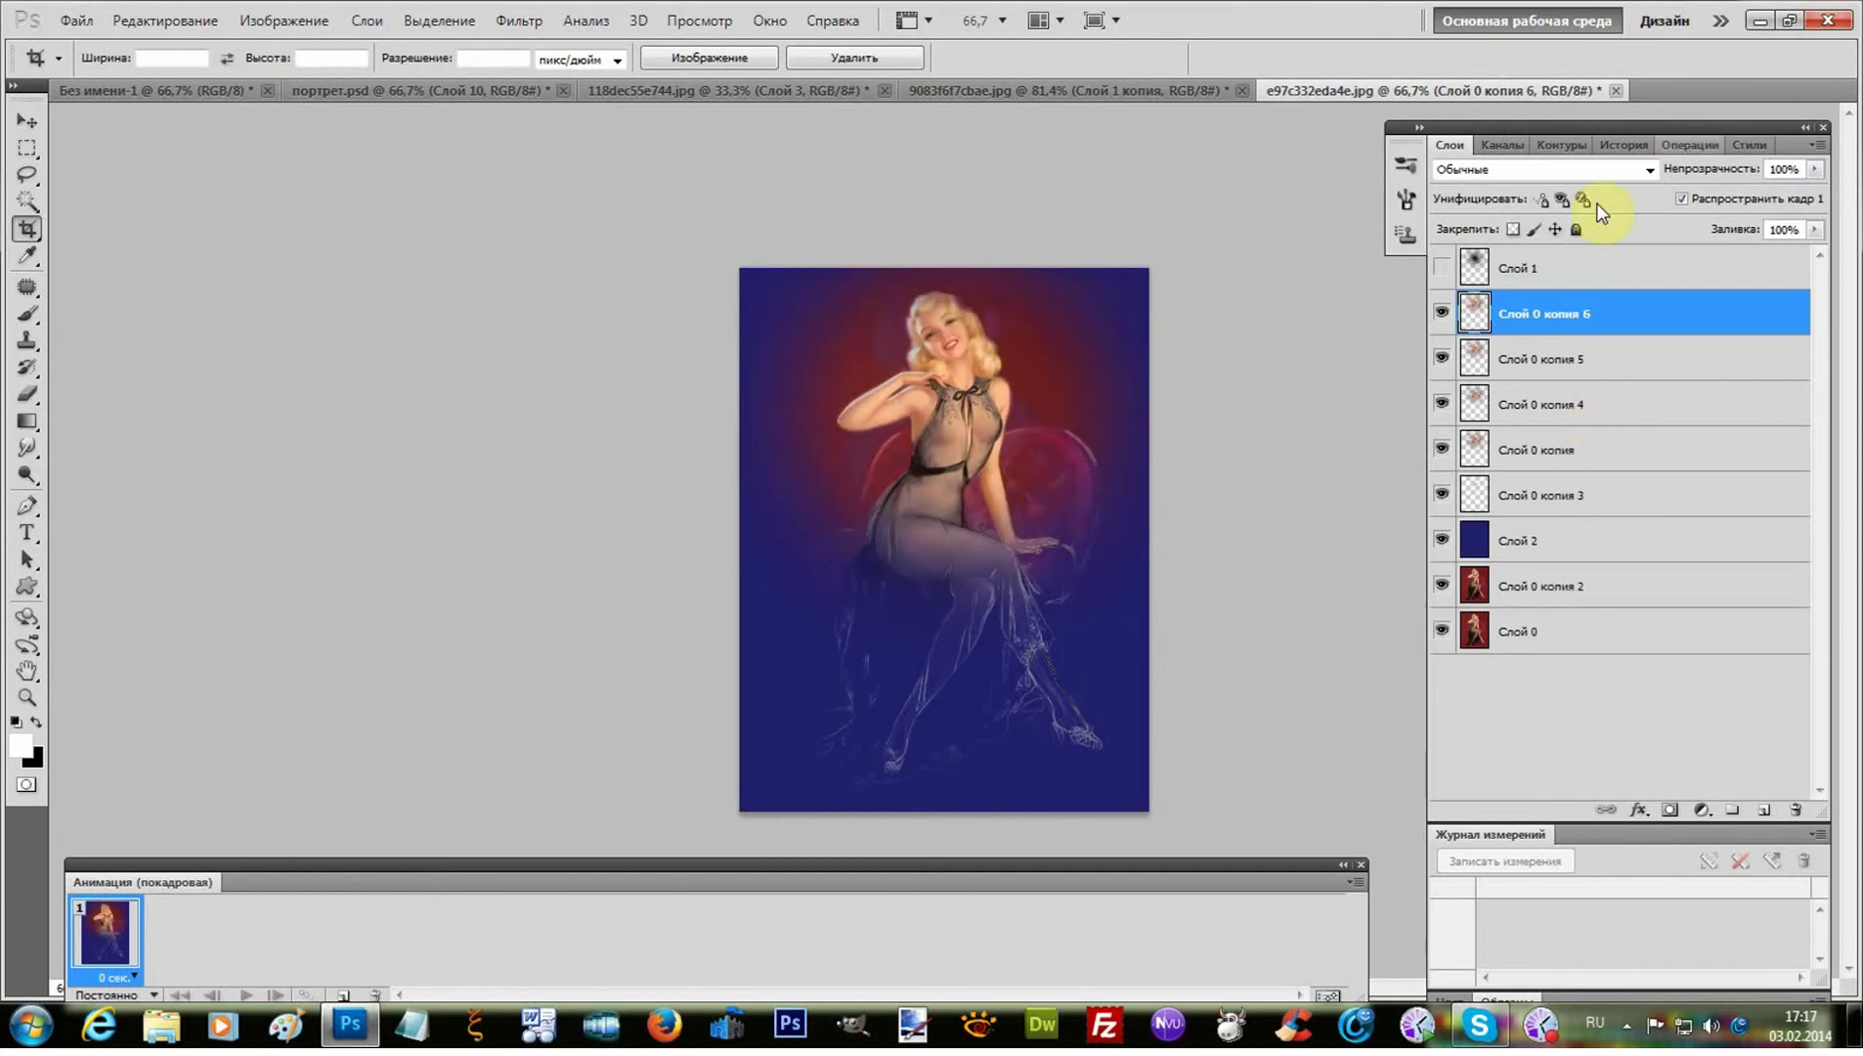
# - Hide the three lower upper-body cutout layers, keeping only the topmost copy visible
pyautogui.click(1442, 452)
pyautogui.click(1443, 415)
pyautogui.click(1439, 361)
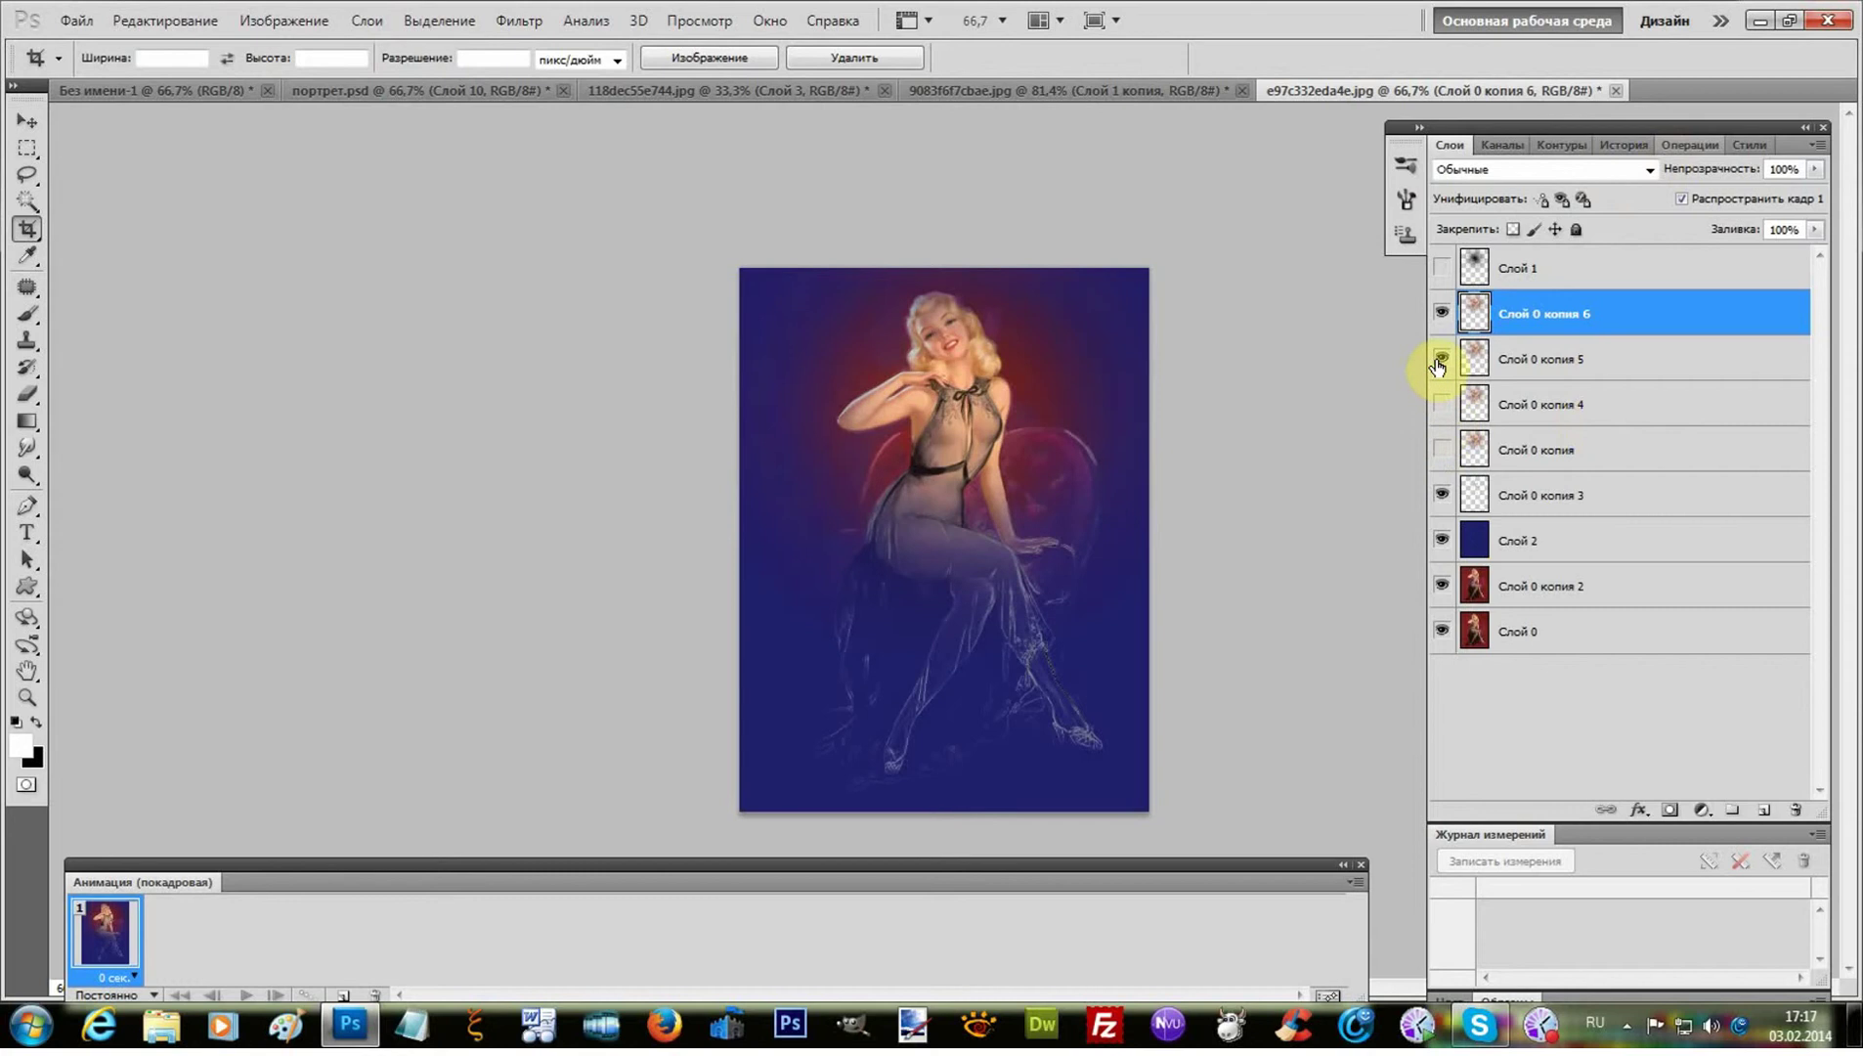
# - Duplicate the sketch layer Слой 0 копия 3 twice and hide both duplicates
pyautogui.click(1517, 507)
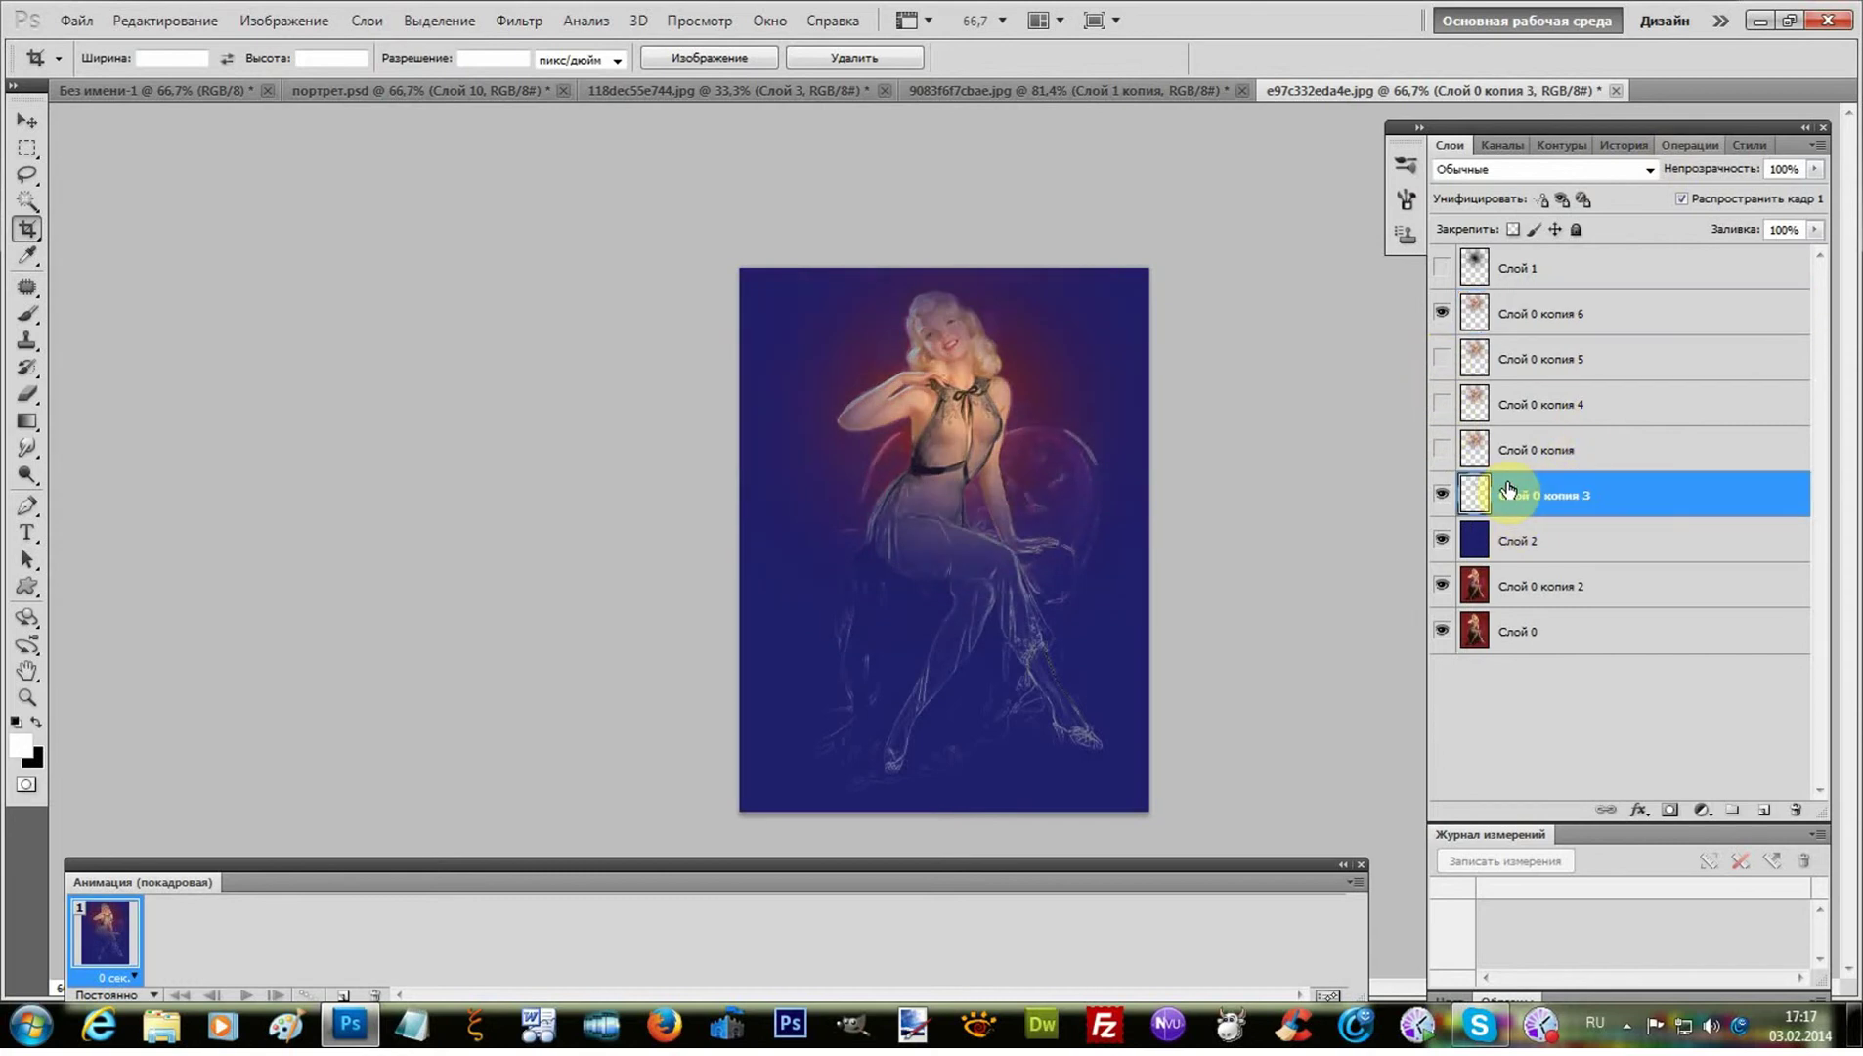
pyautogui.hotkey('ctrl', 'j')
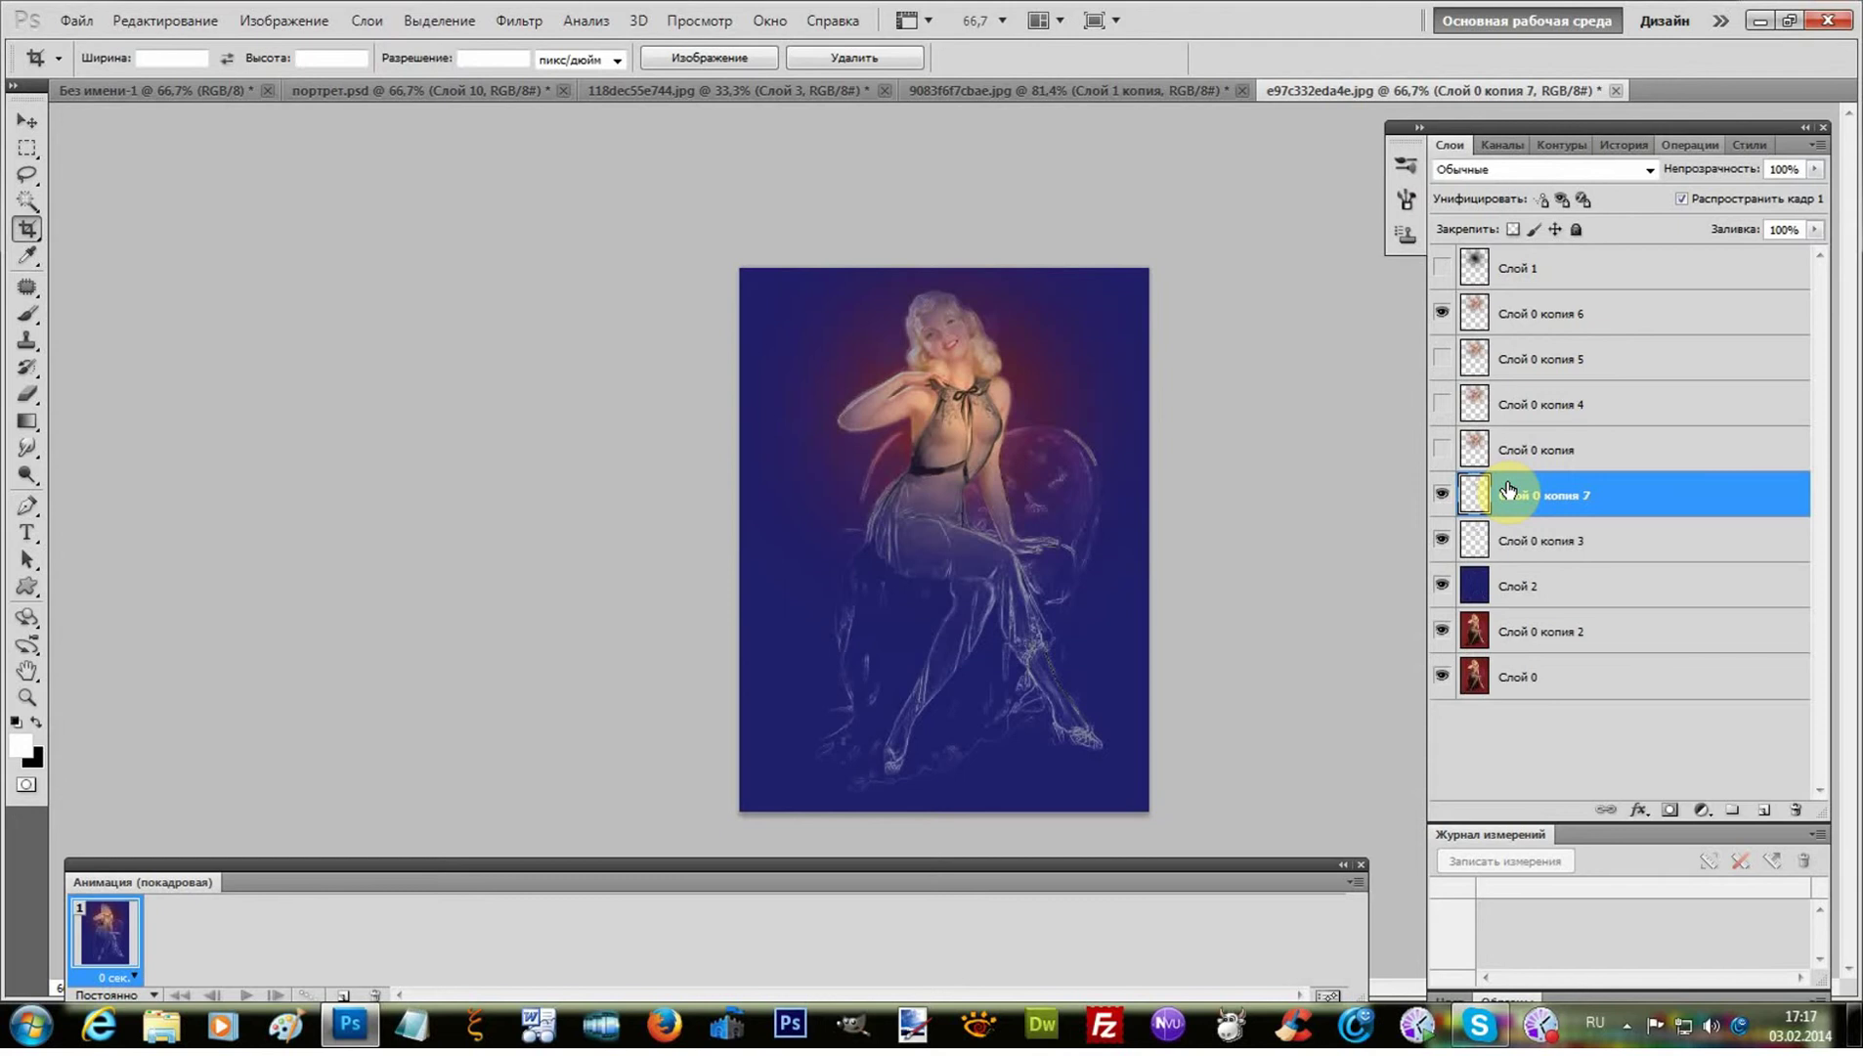
pyautogui.hotkey('ctrl', 'j')
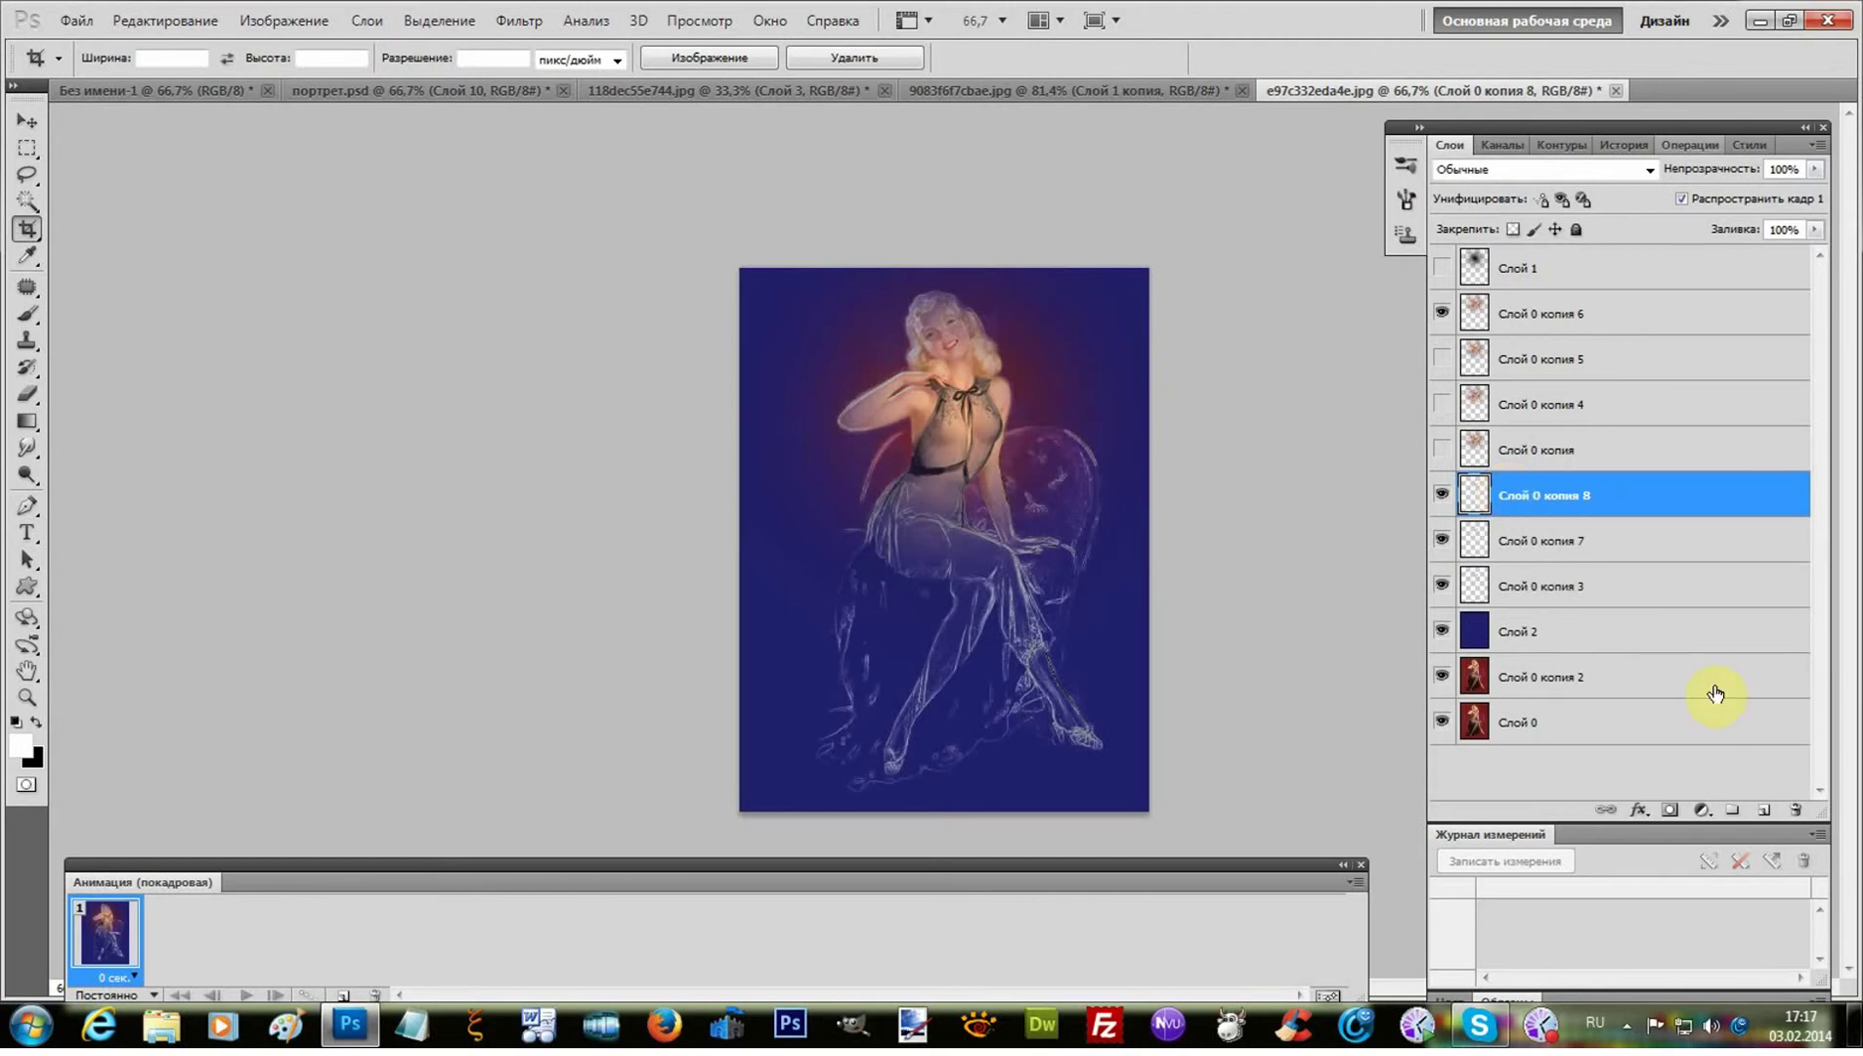
pyautogui.click(1442, 495)
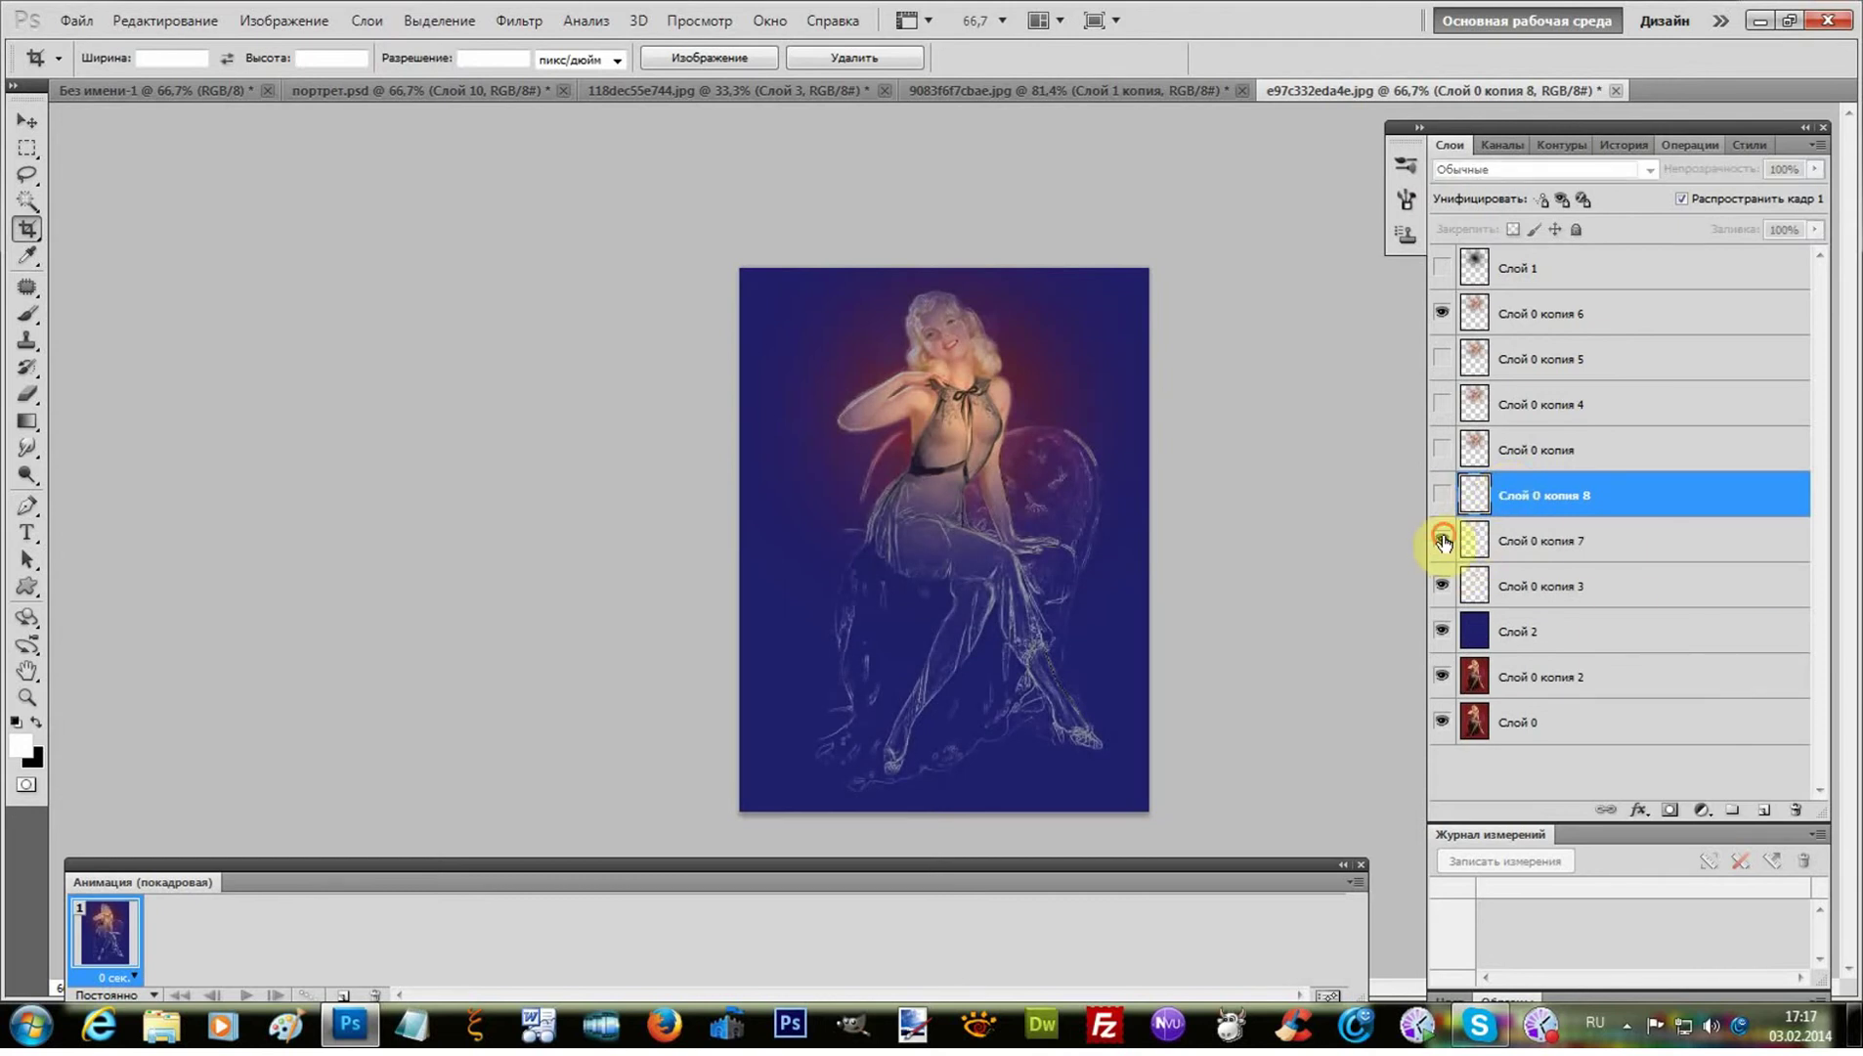
pyautogui.click(1442, 541)
# - Apply a Pattern Overlay to the original sketch layer using the first of the three gold glitter patterns
pyautogui.click(1524, 586)
pyautogui.rightClick(1525, 590)
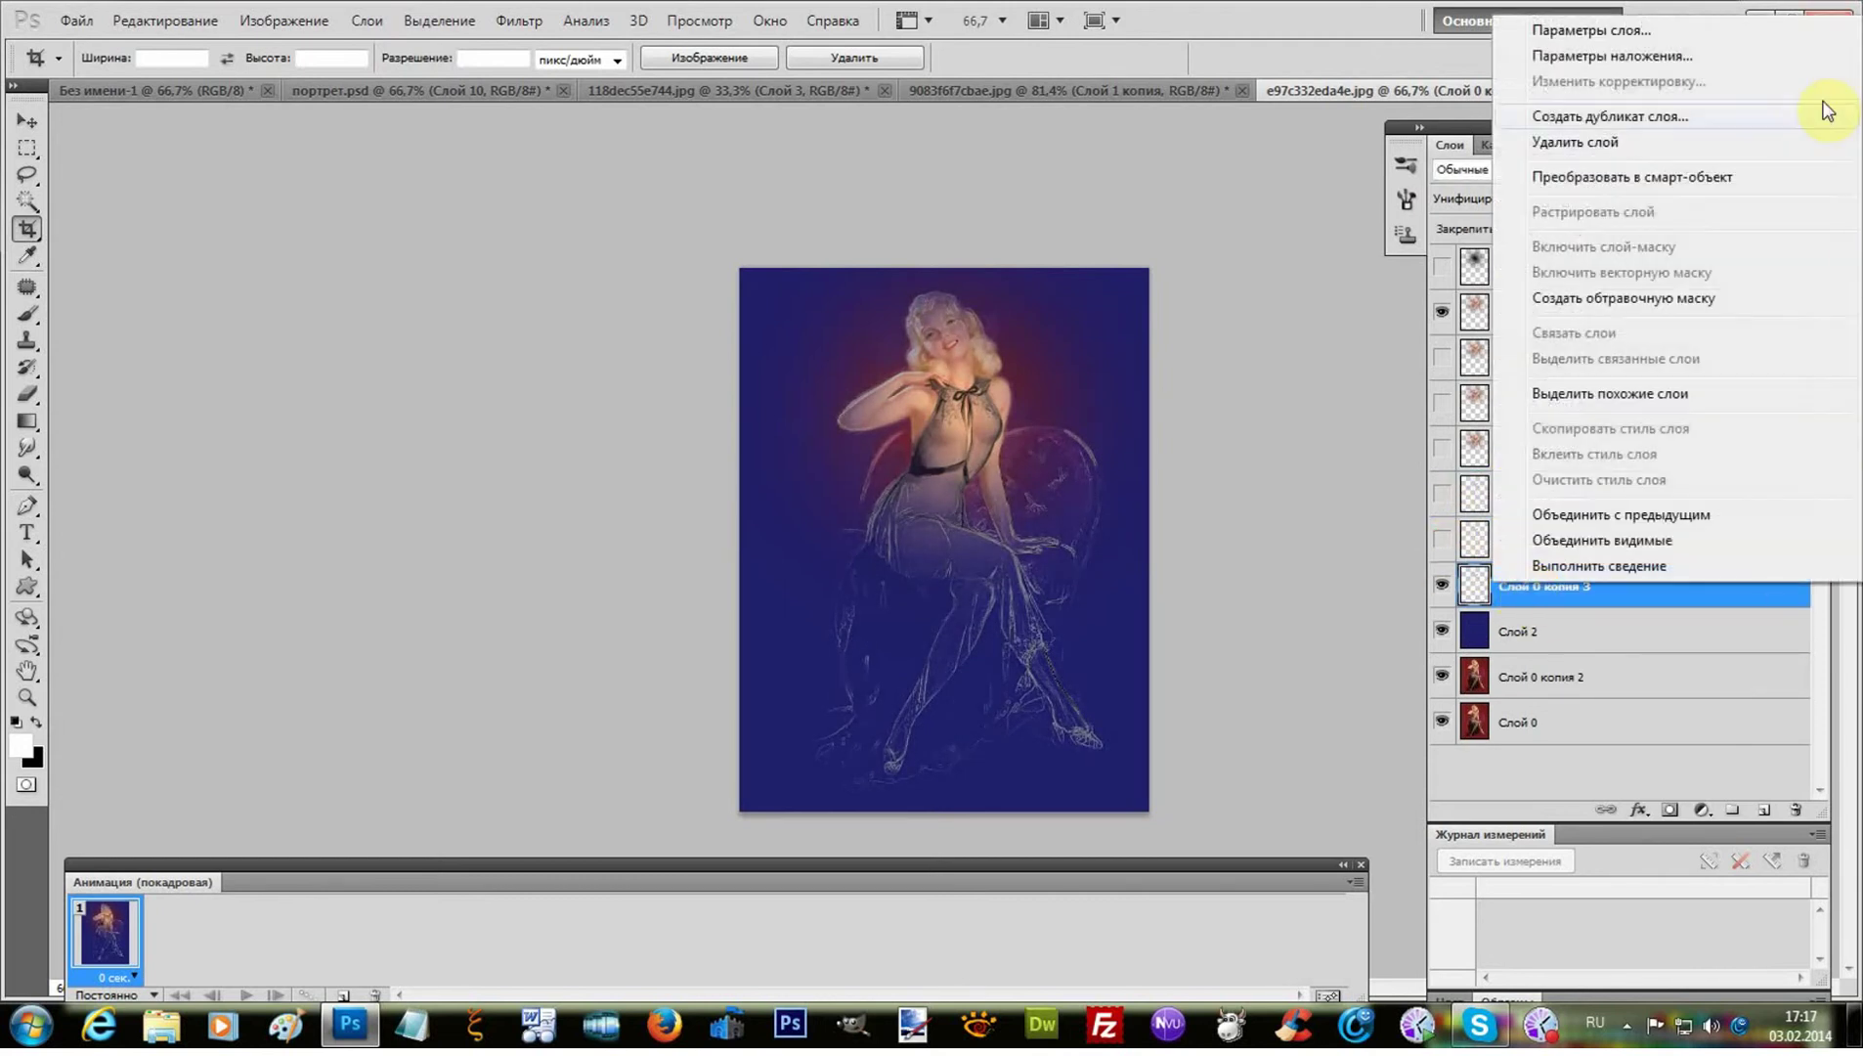
pyautogui.click(1665, 57)
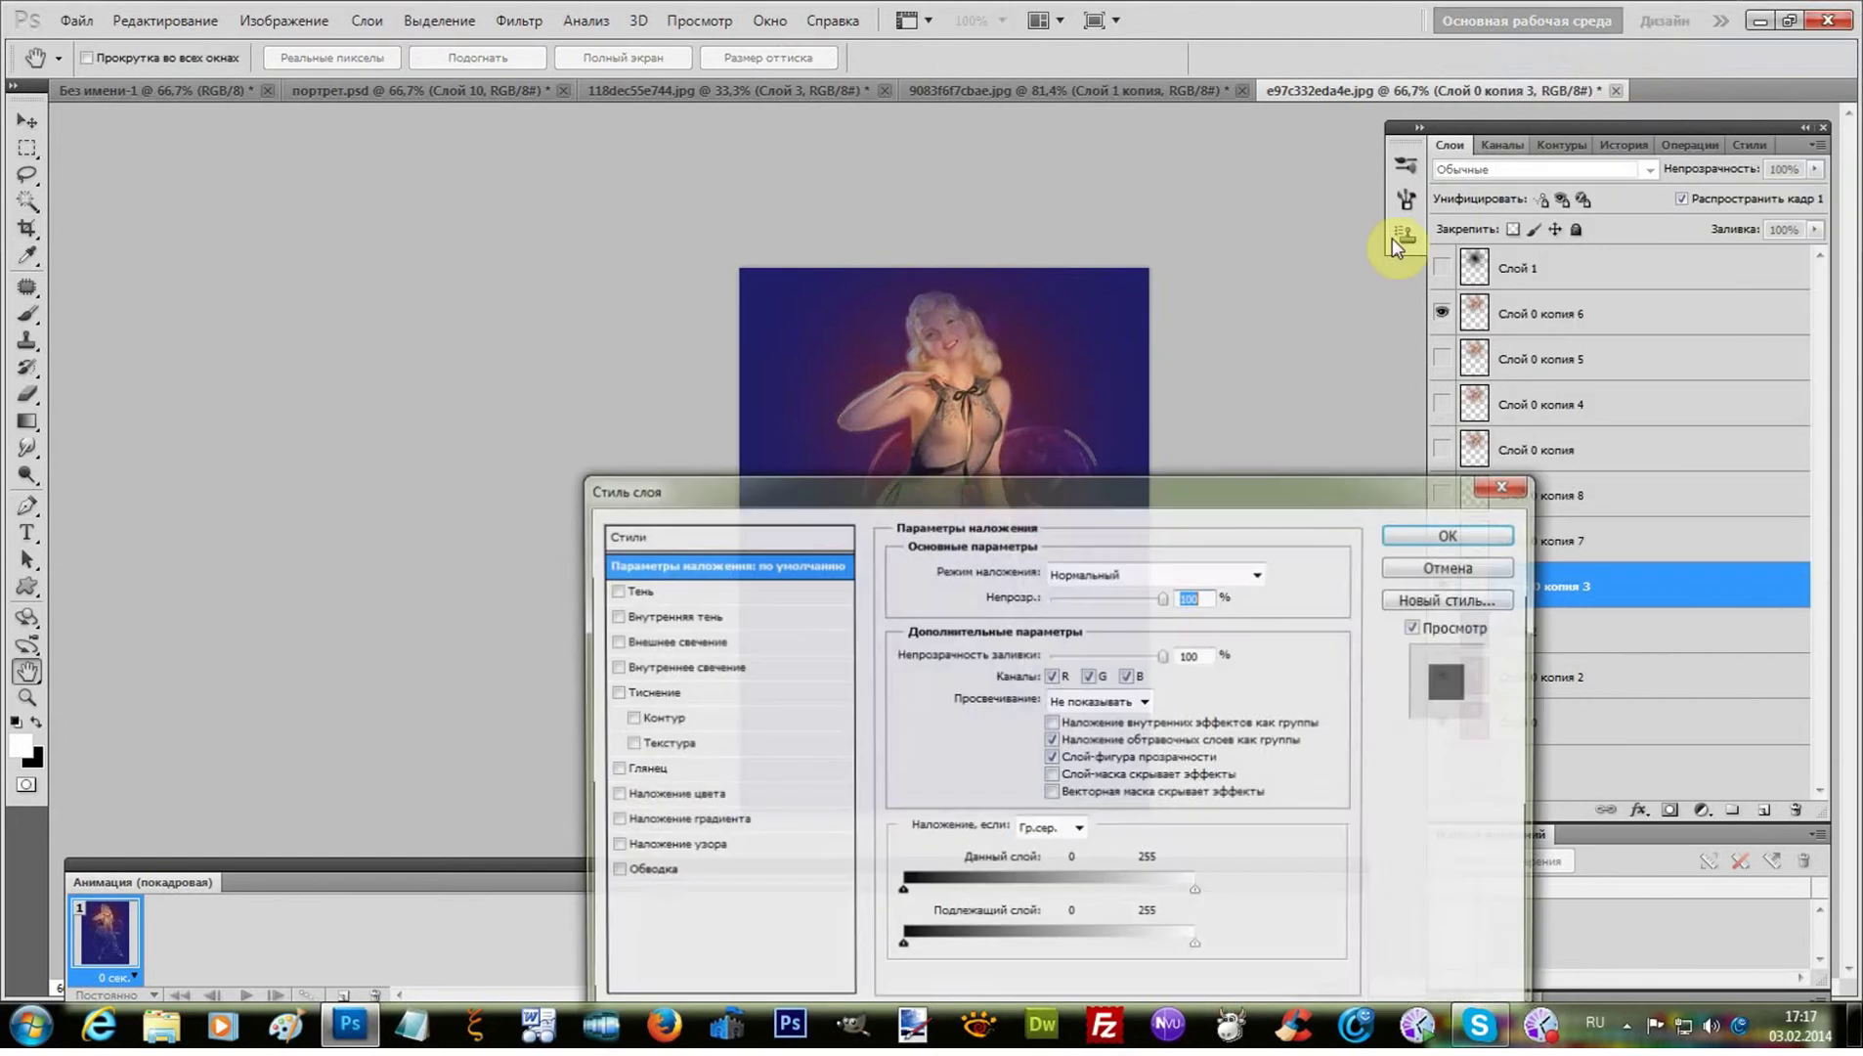
pyautogui.click(674, 847)
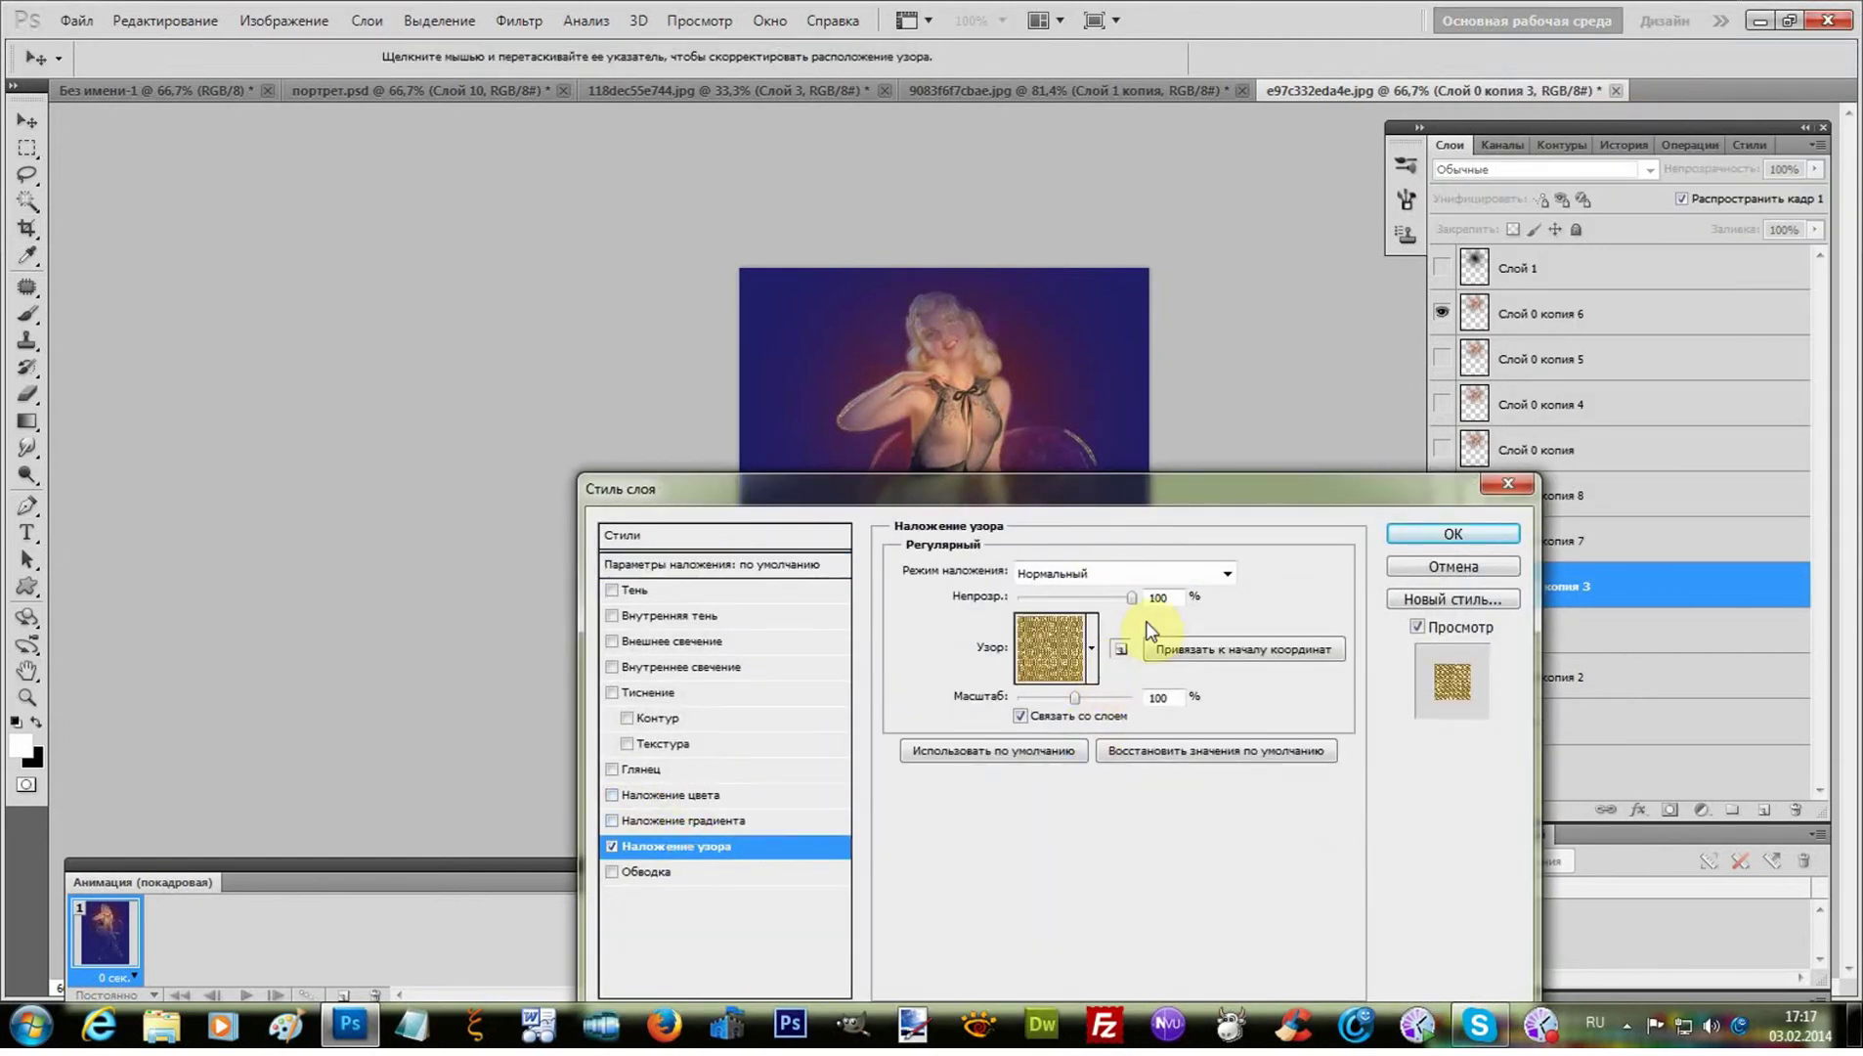
pyautogui.moveTo(1237, 491); pyautogui.dragTo(1544, 52)
pyautogui.click(1412, 200)
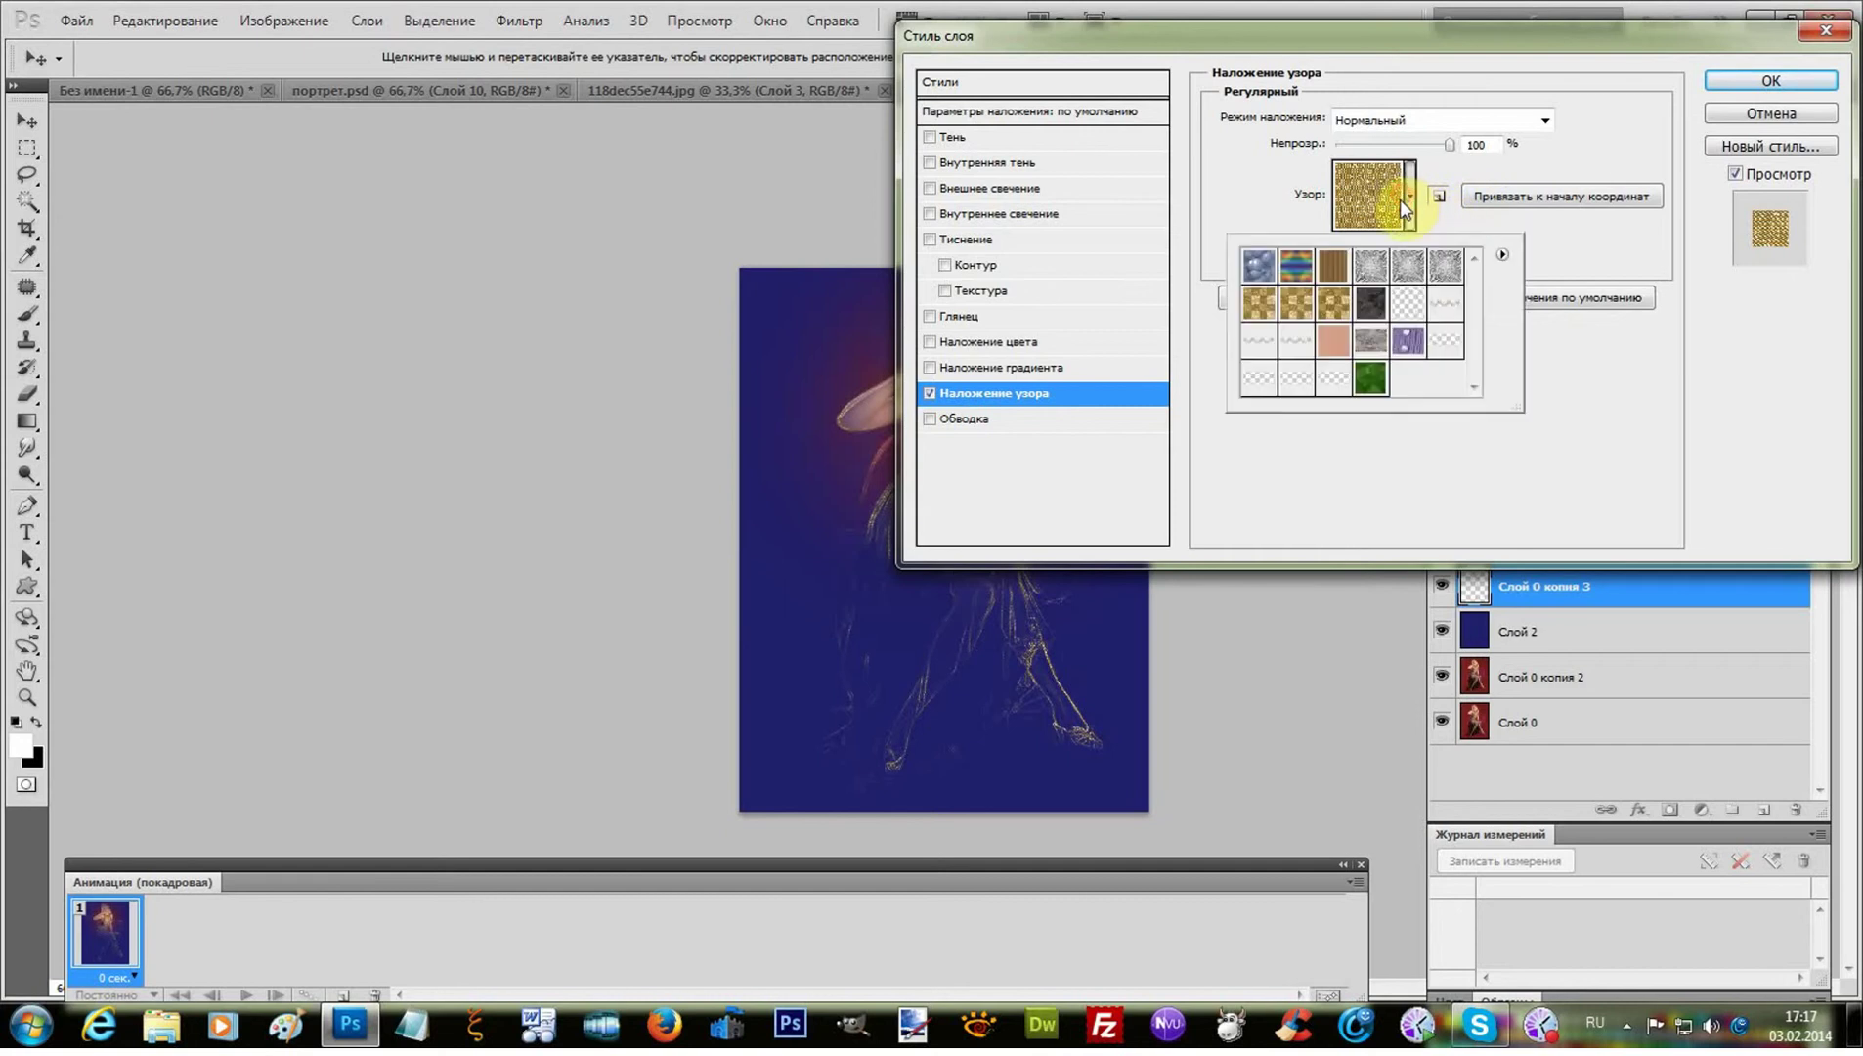
pyautogui.click(1259, 303)
pyautogui.click(1745, 95)
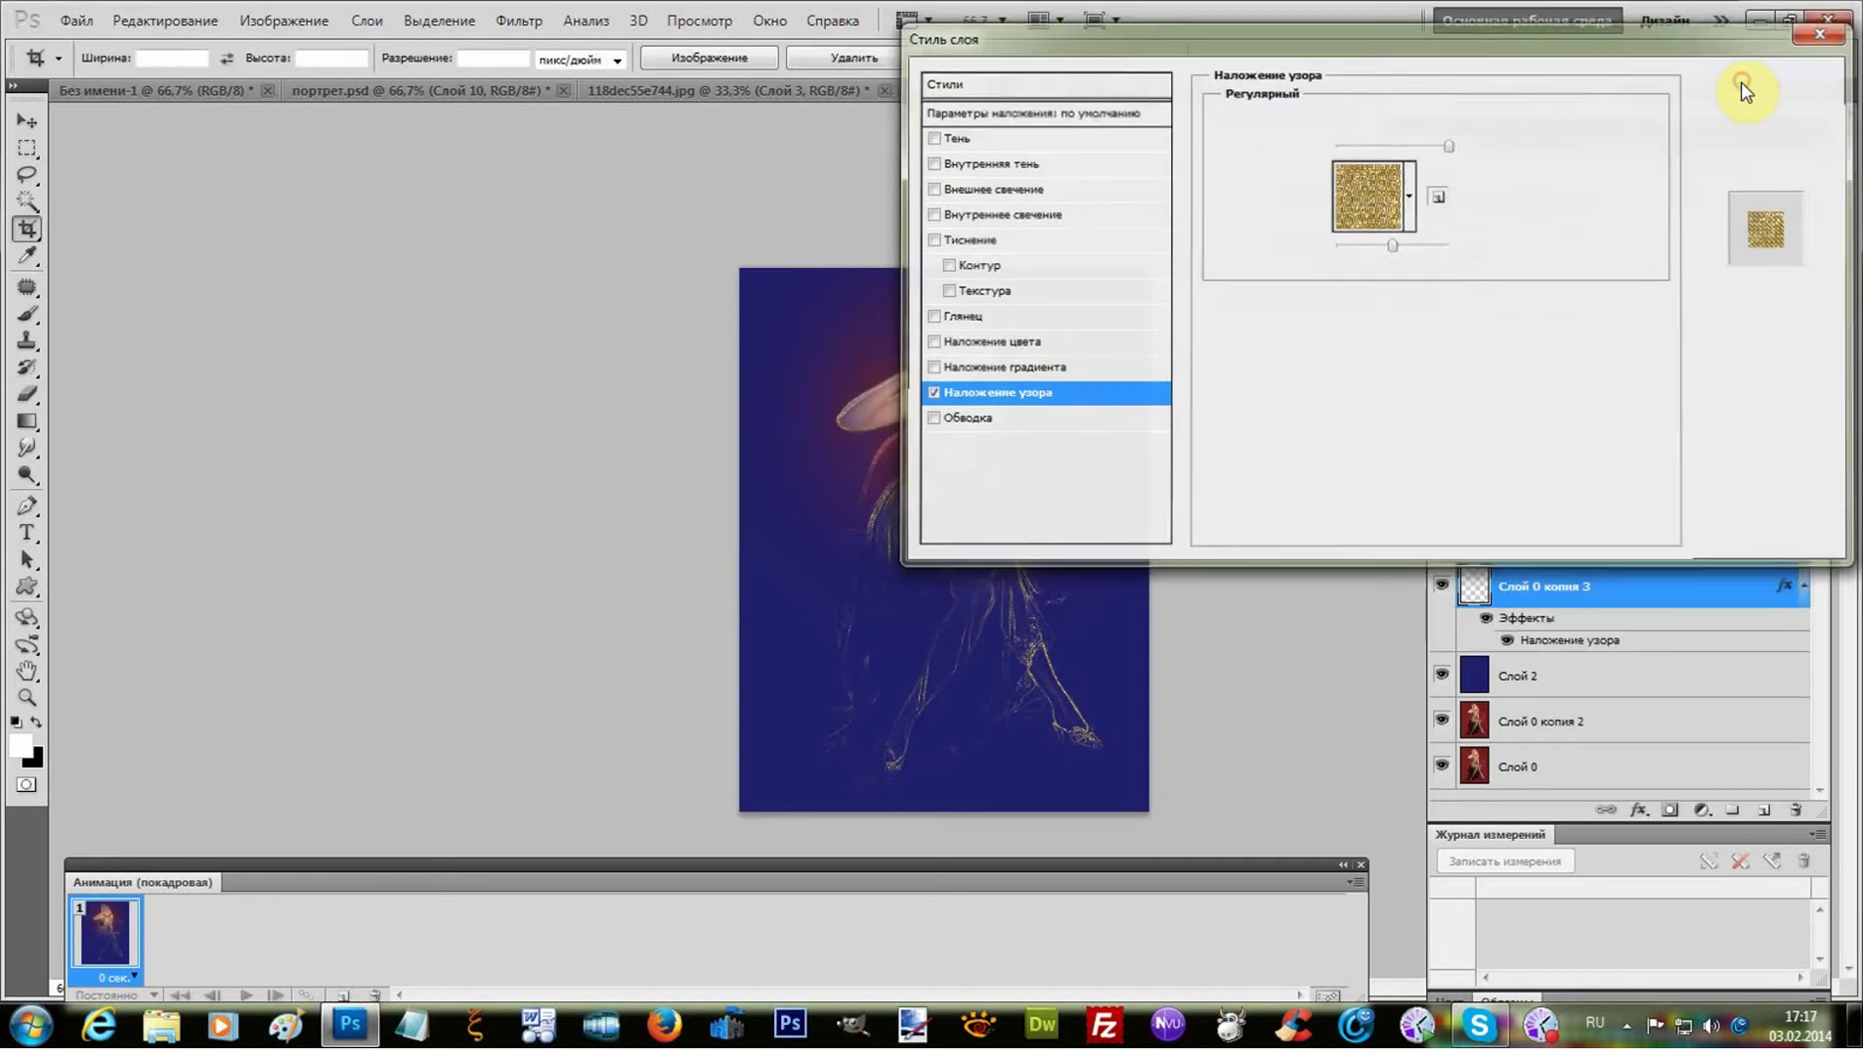
pyautogui.click(1741, 81)
# - Show sketch copy Слой 0 копия 7 and give it a Pattern Overlay with the second gold glitter pattern
pyautogui.click(1448, 551)
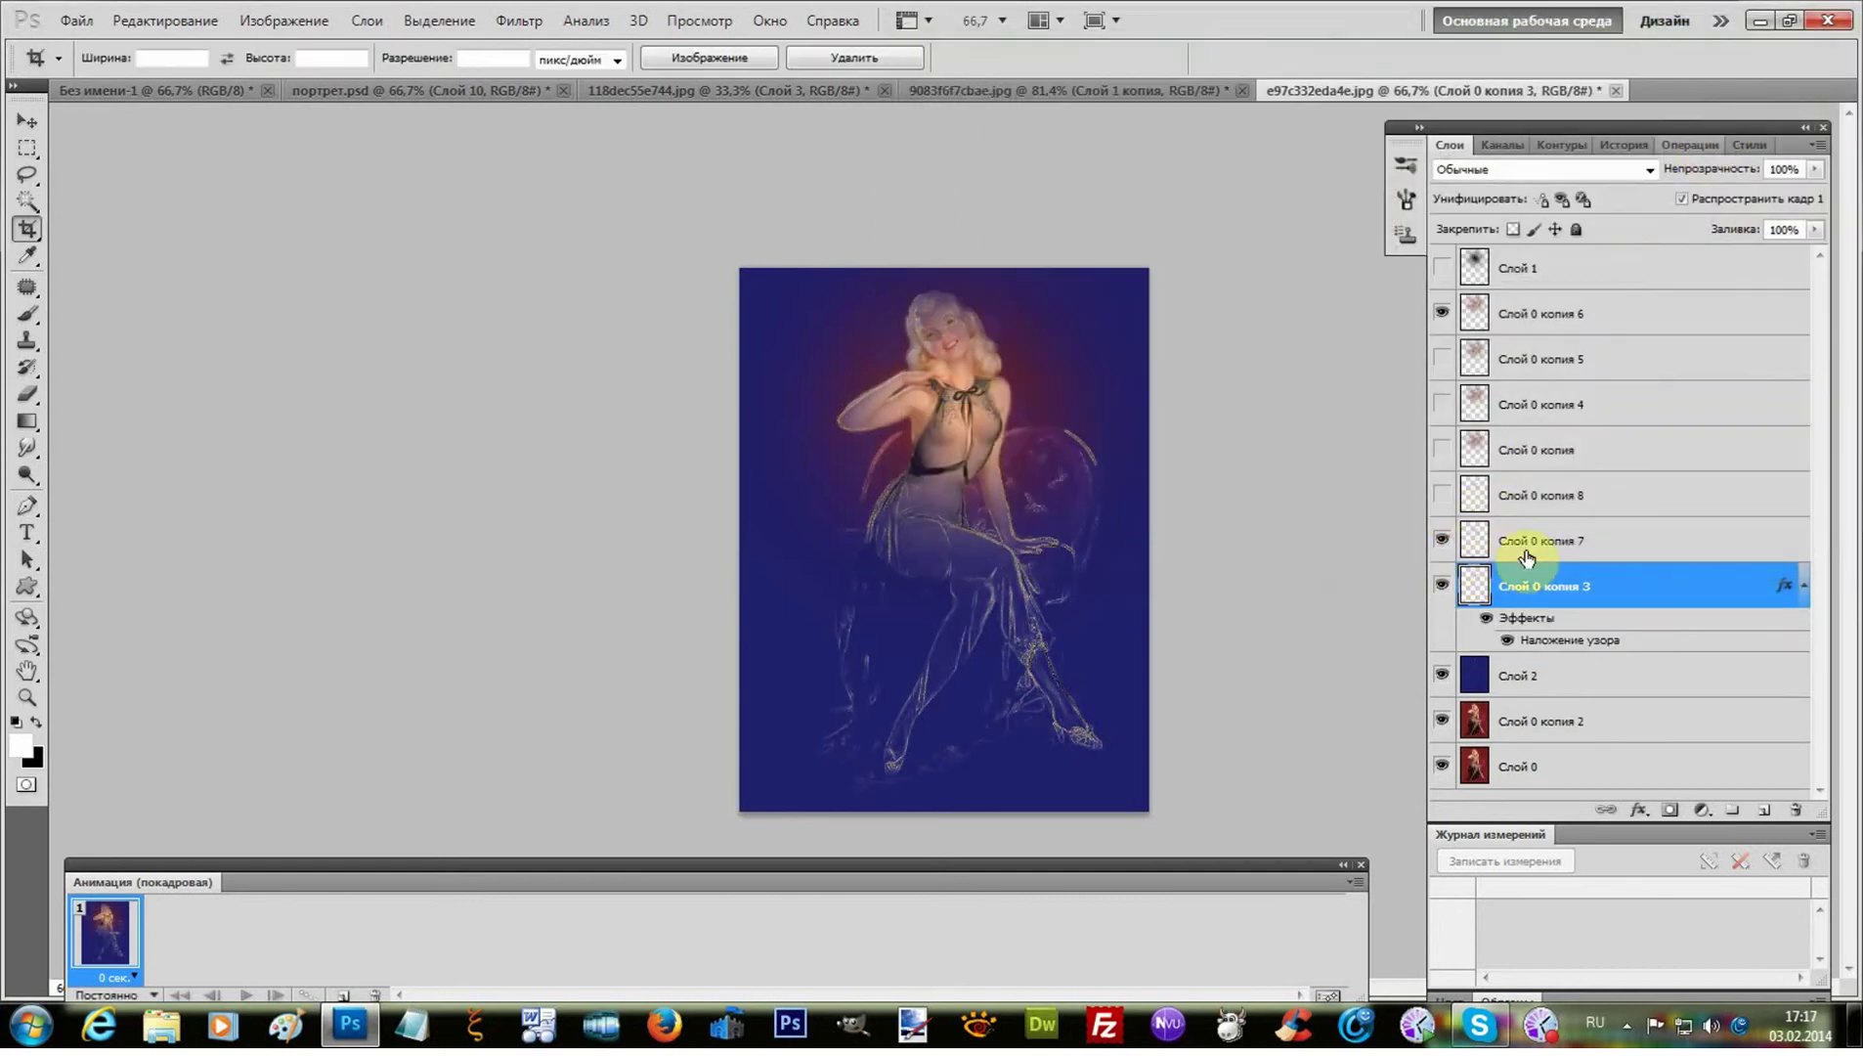
pyautogui.click(1537, 540)
pyautogui.rightClick(1538, 543)
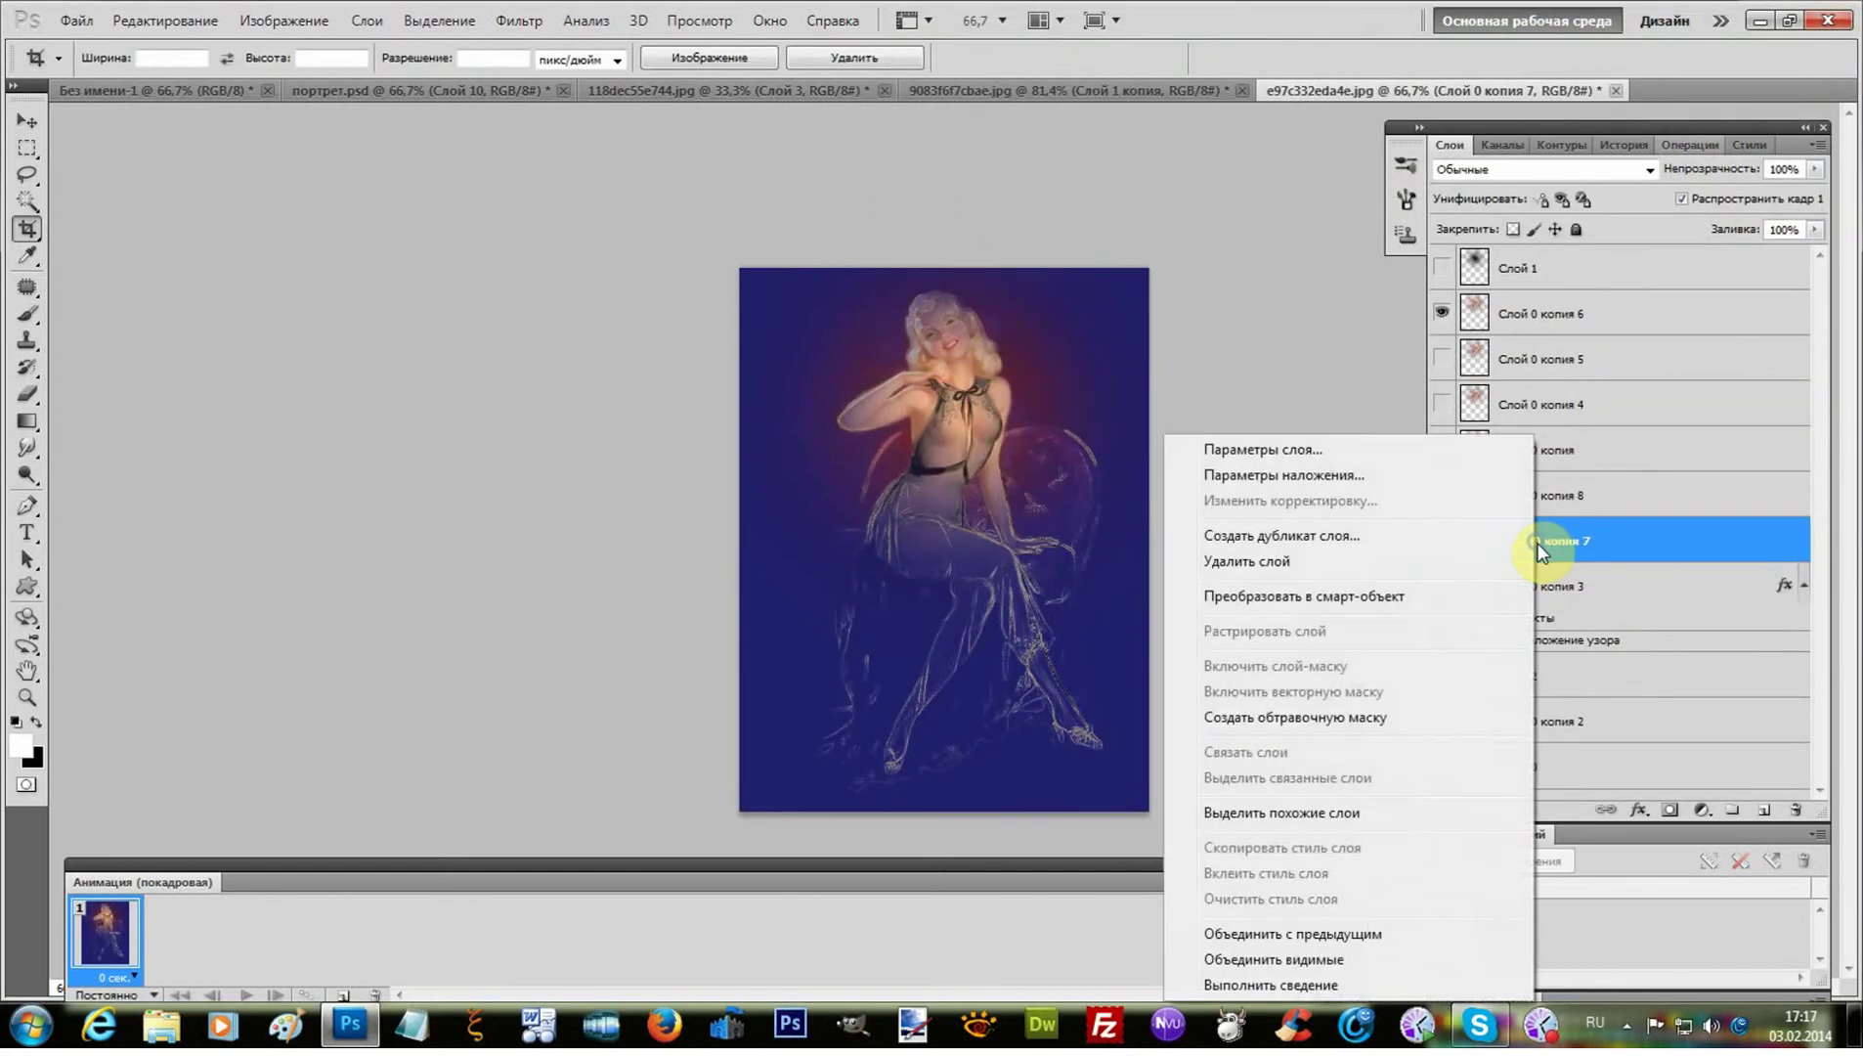
pyautogui.click(1339, 476)
pyautogui.click(1017, 394)
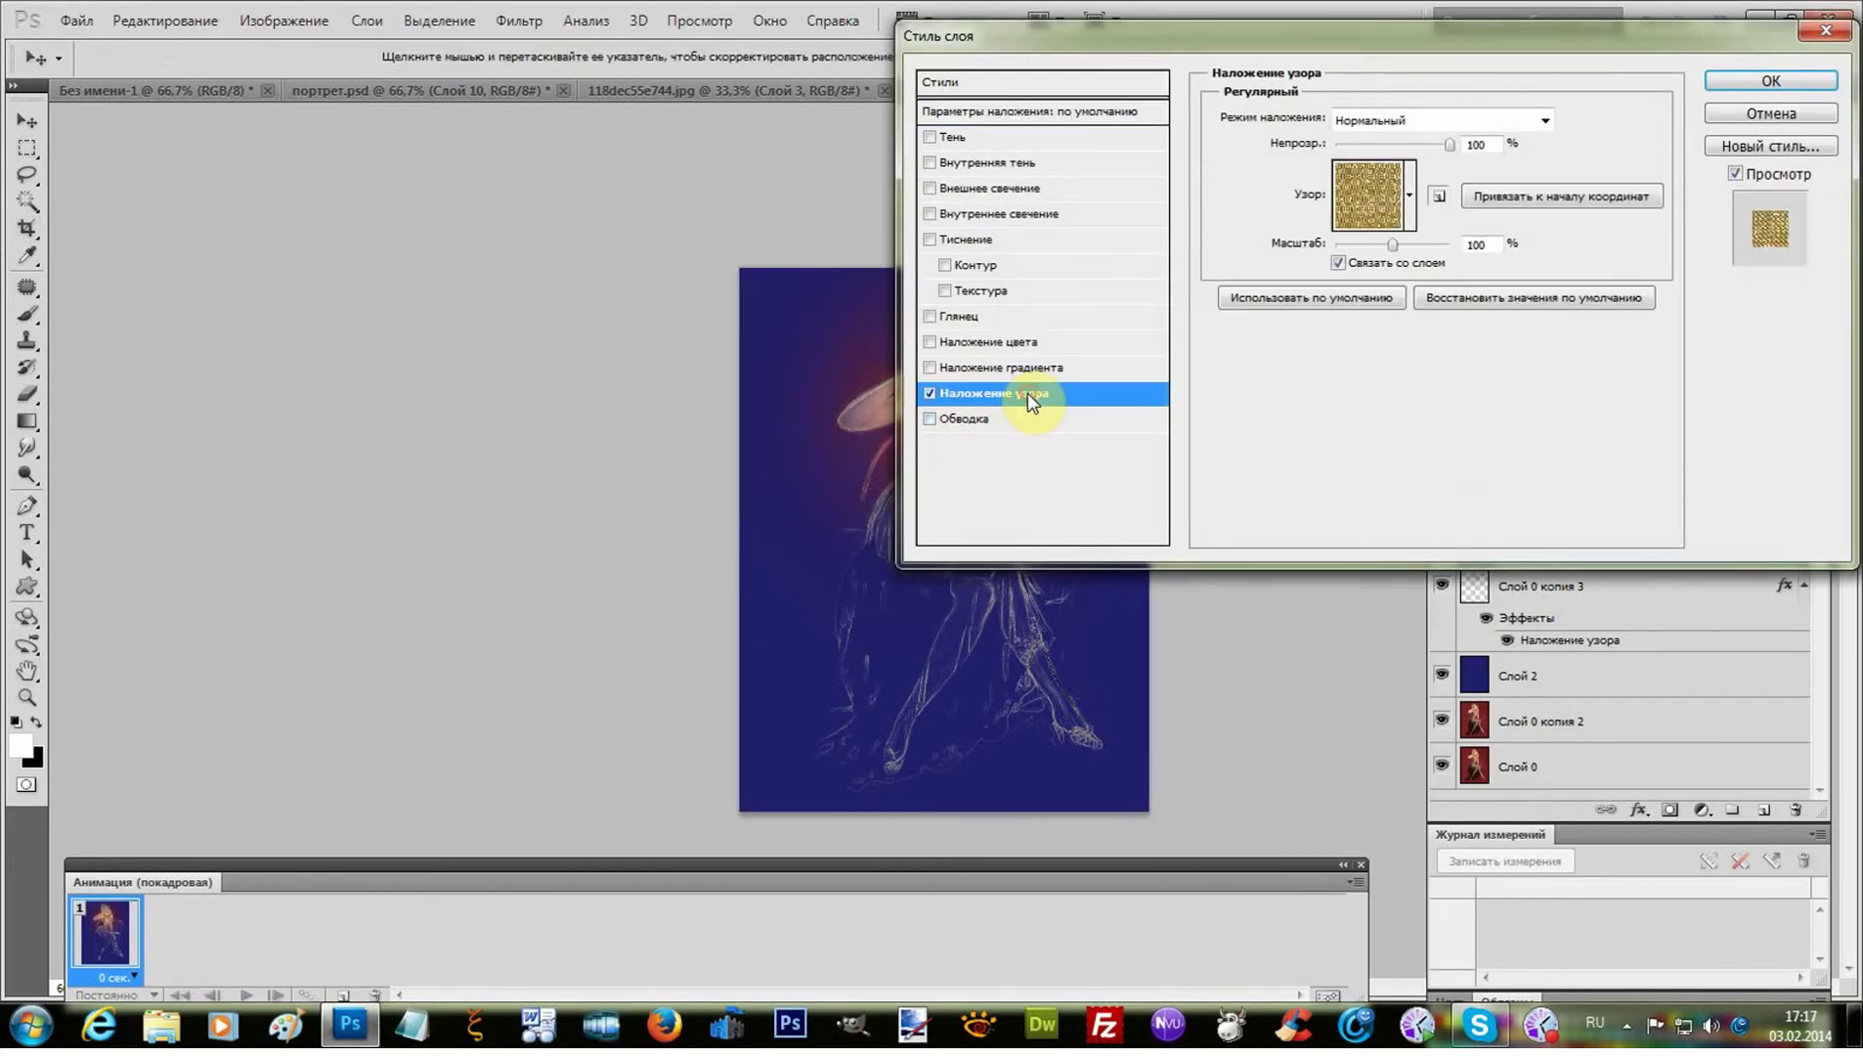
pyautogui.click(1414, 197)
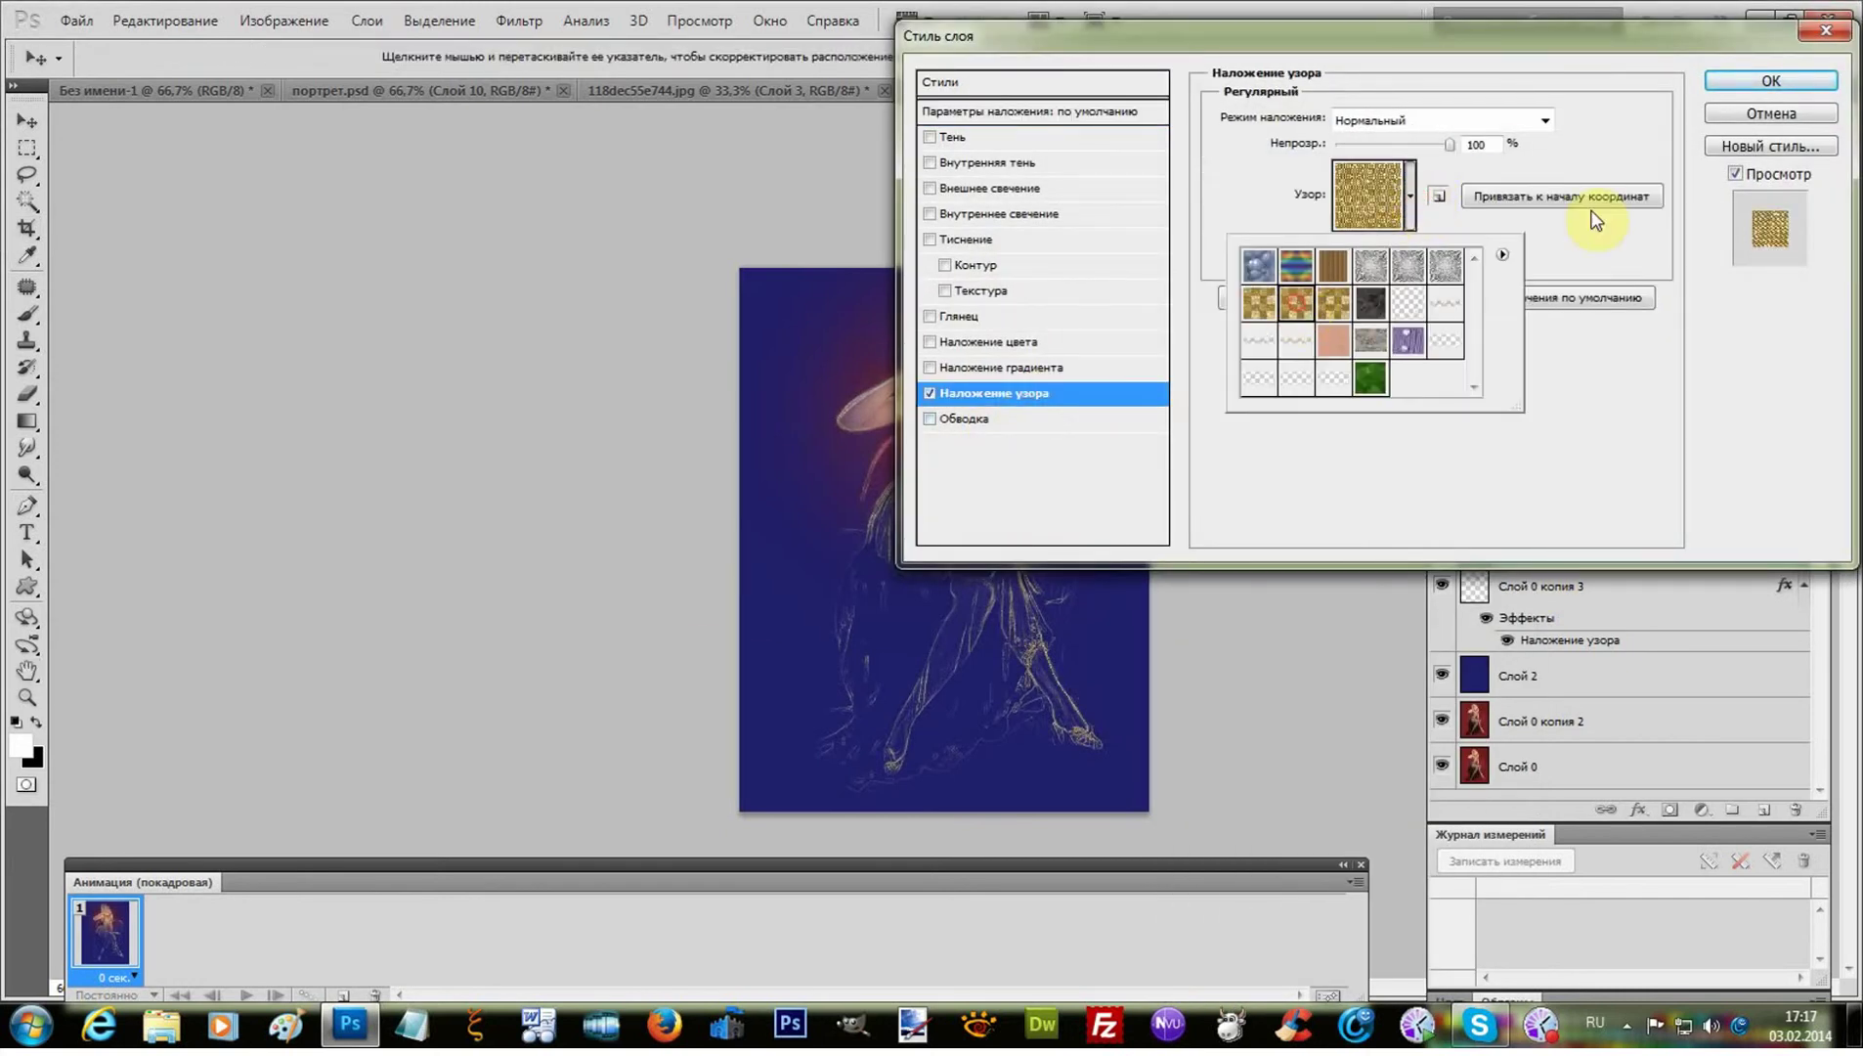
pyautogui.click(1769, 86)
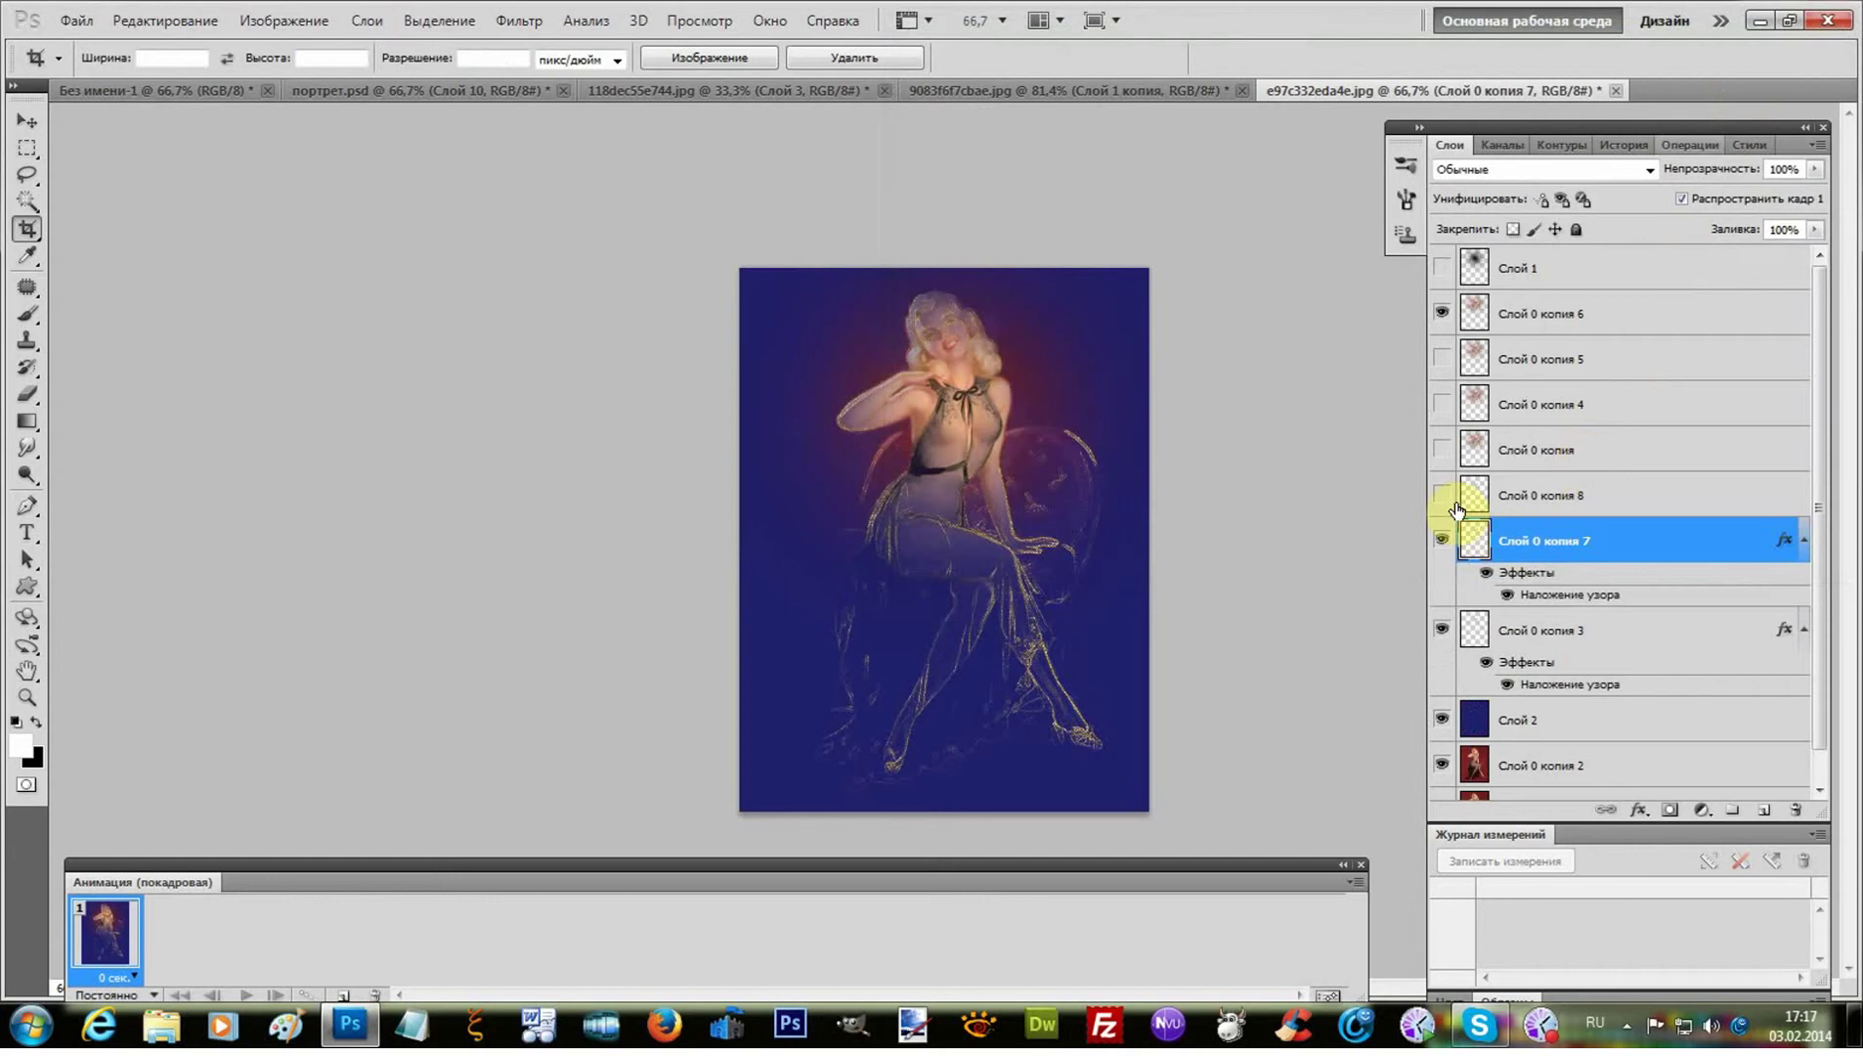
# - Give sketch copy Слой 0 копия 8 a Pattern Overlay with the third gold glitter pattern
pyautogui.click(1573, 497)
pyautogui.rightClick(1578, 494)
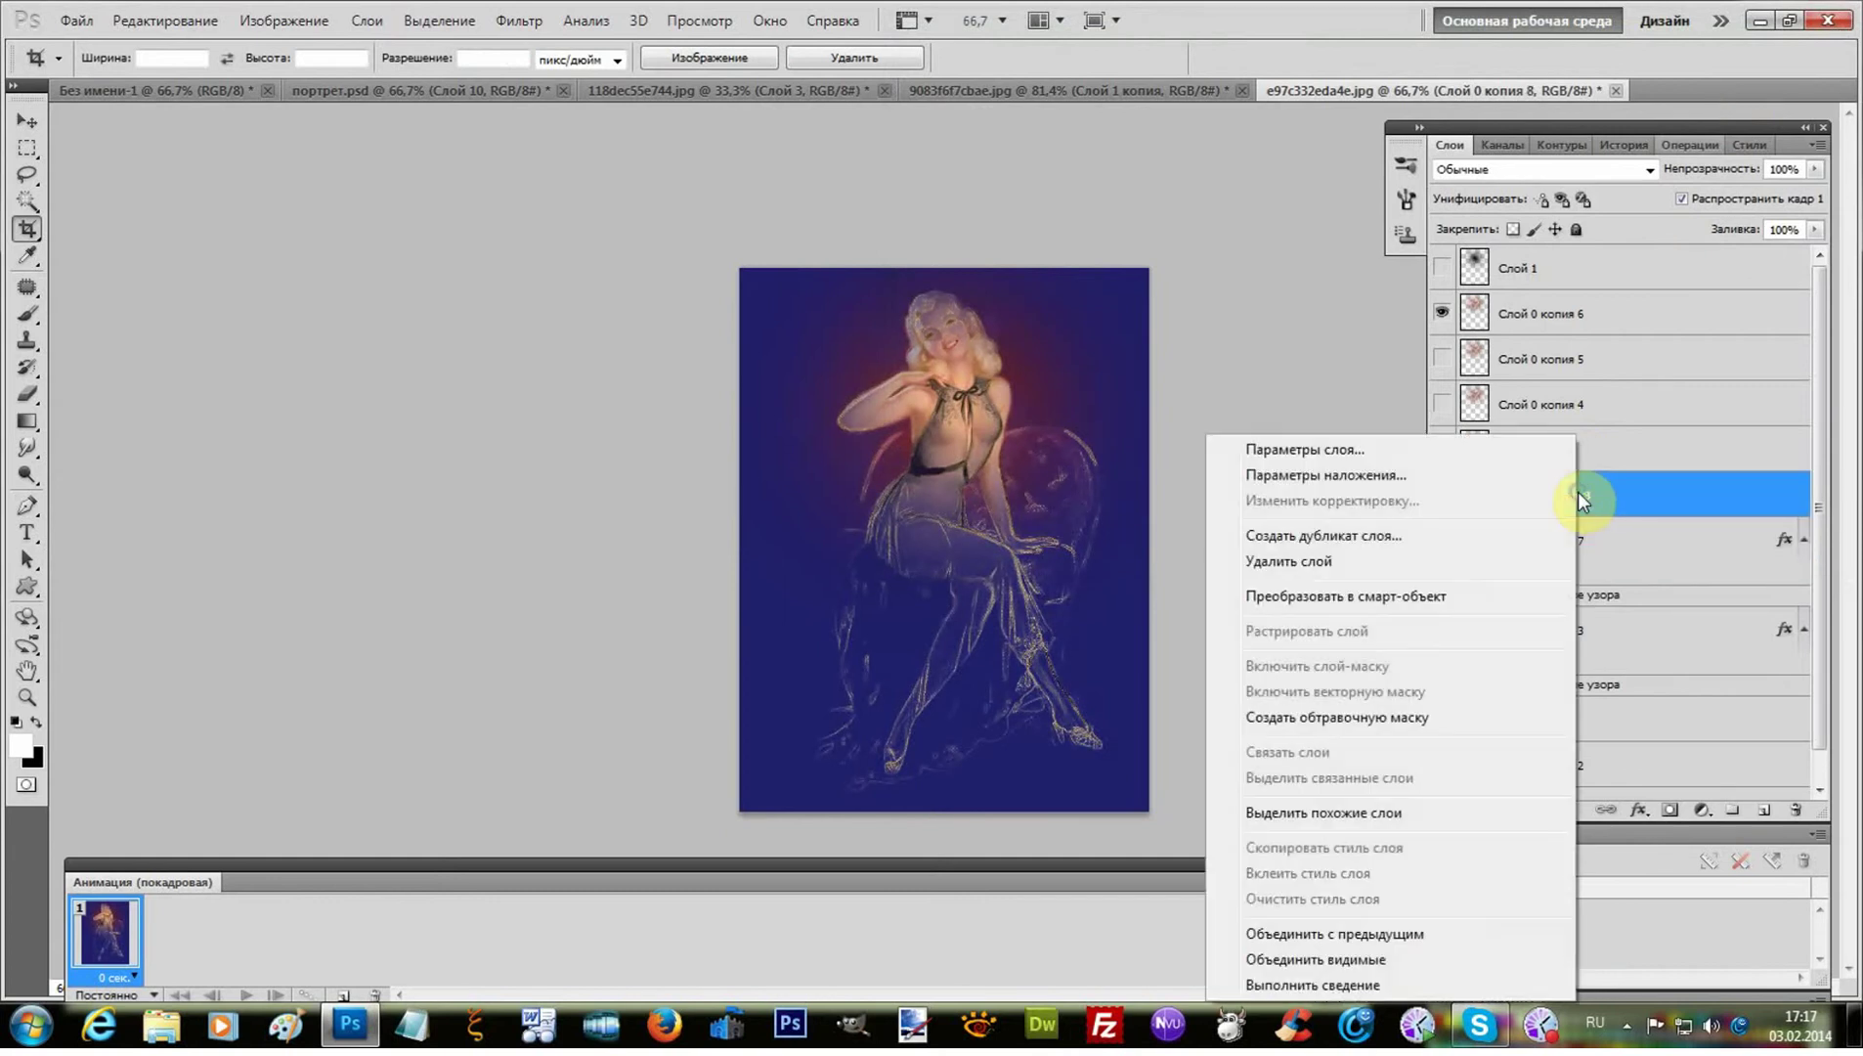
pyautogui.click(1402, 478)
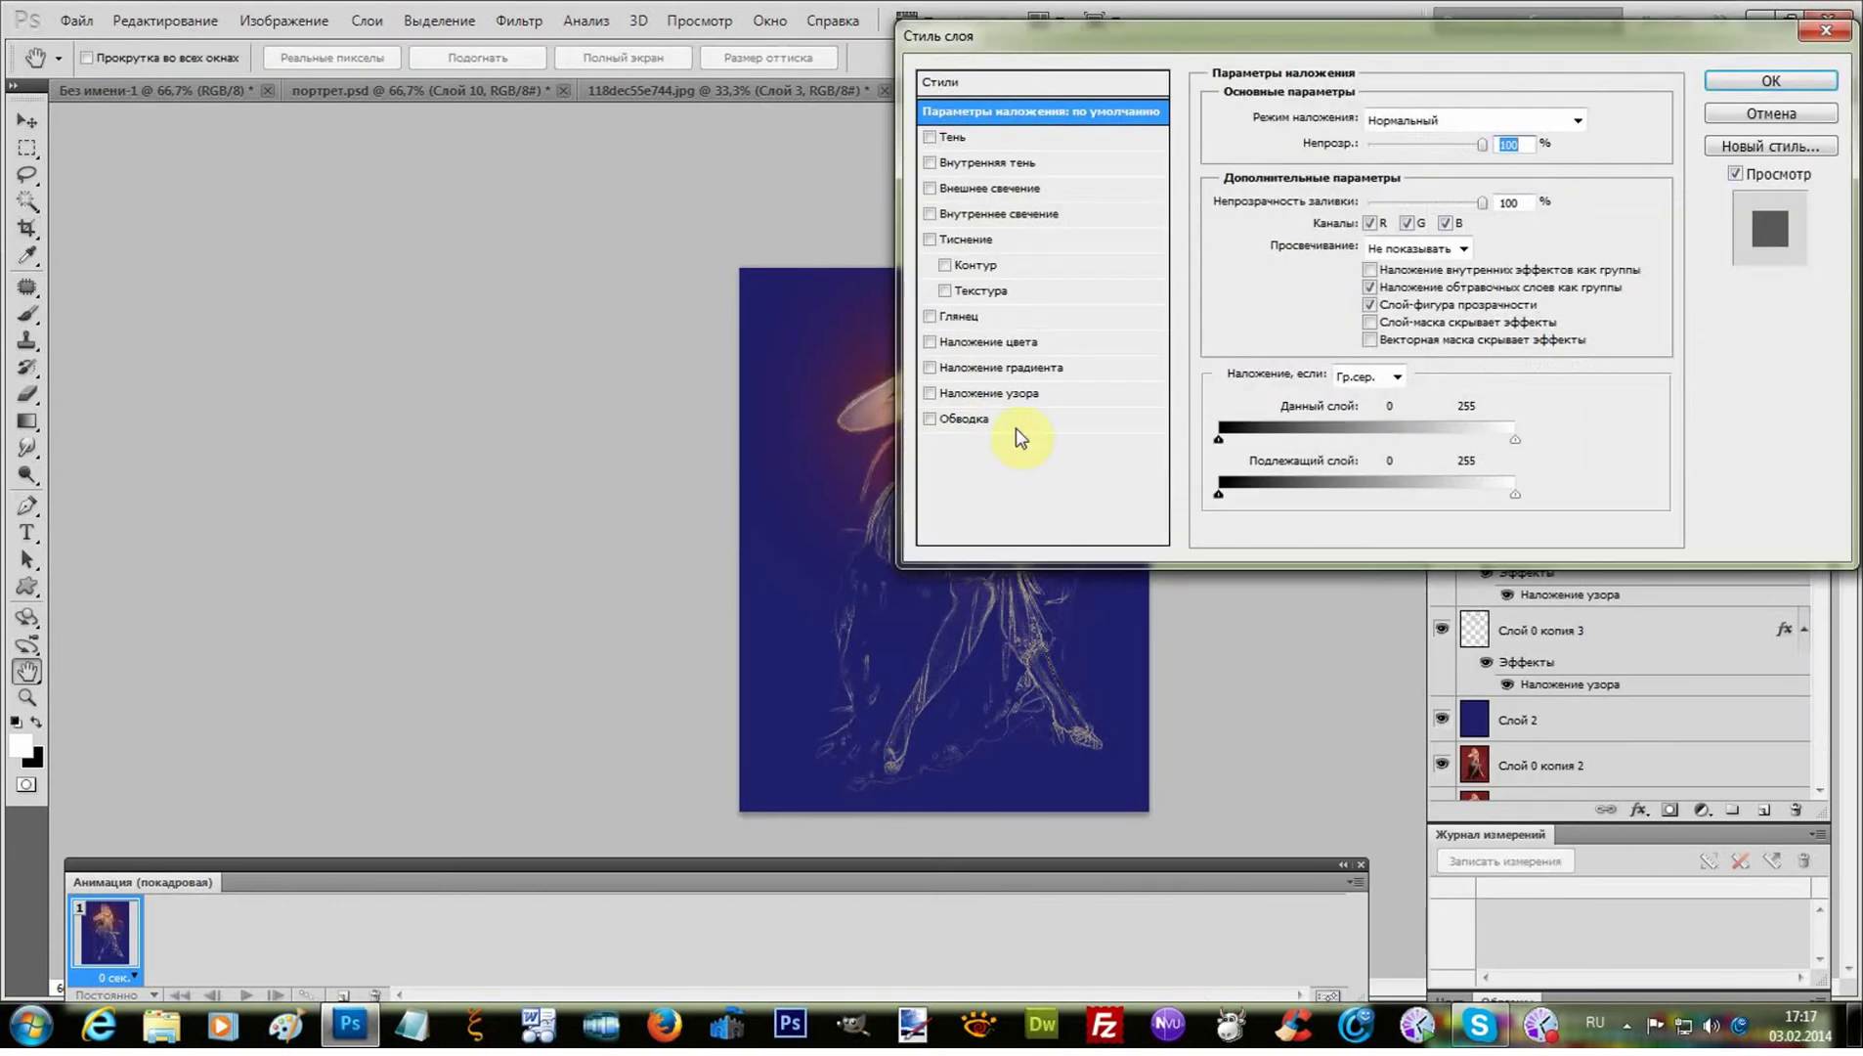
pyautogui.click(1009, 392)
pyautogui.click(1417, 197)
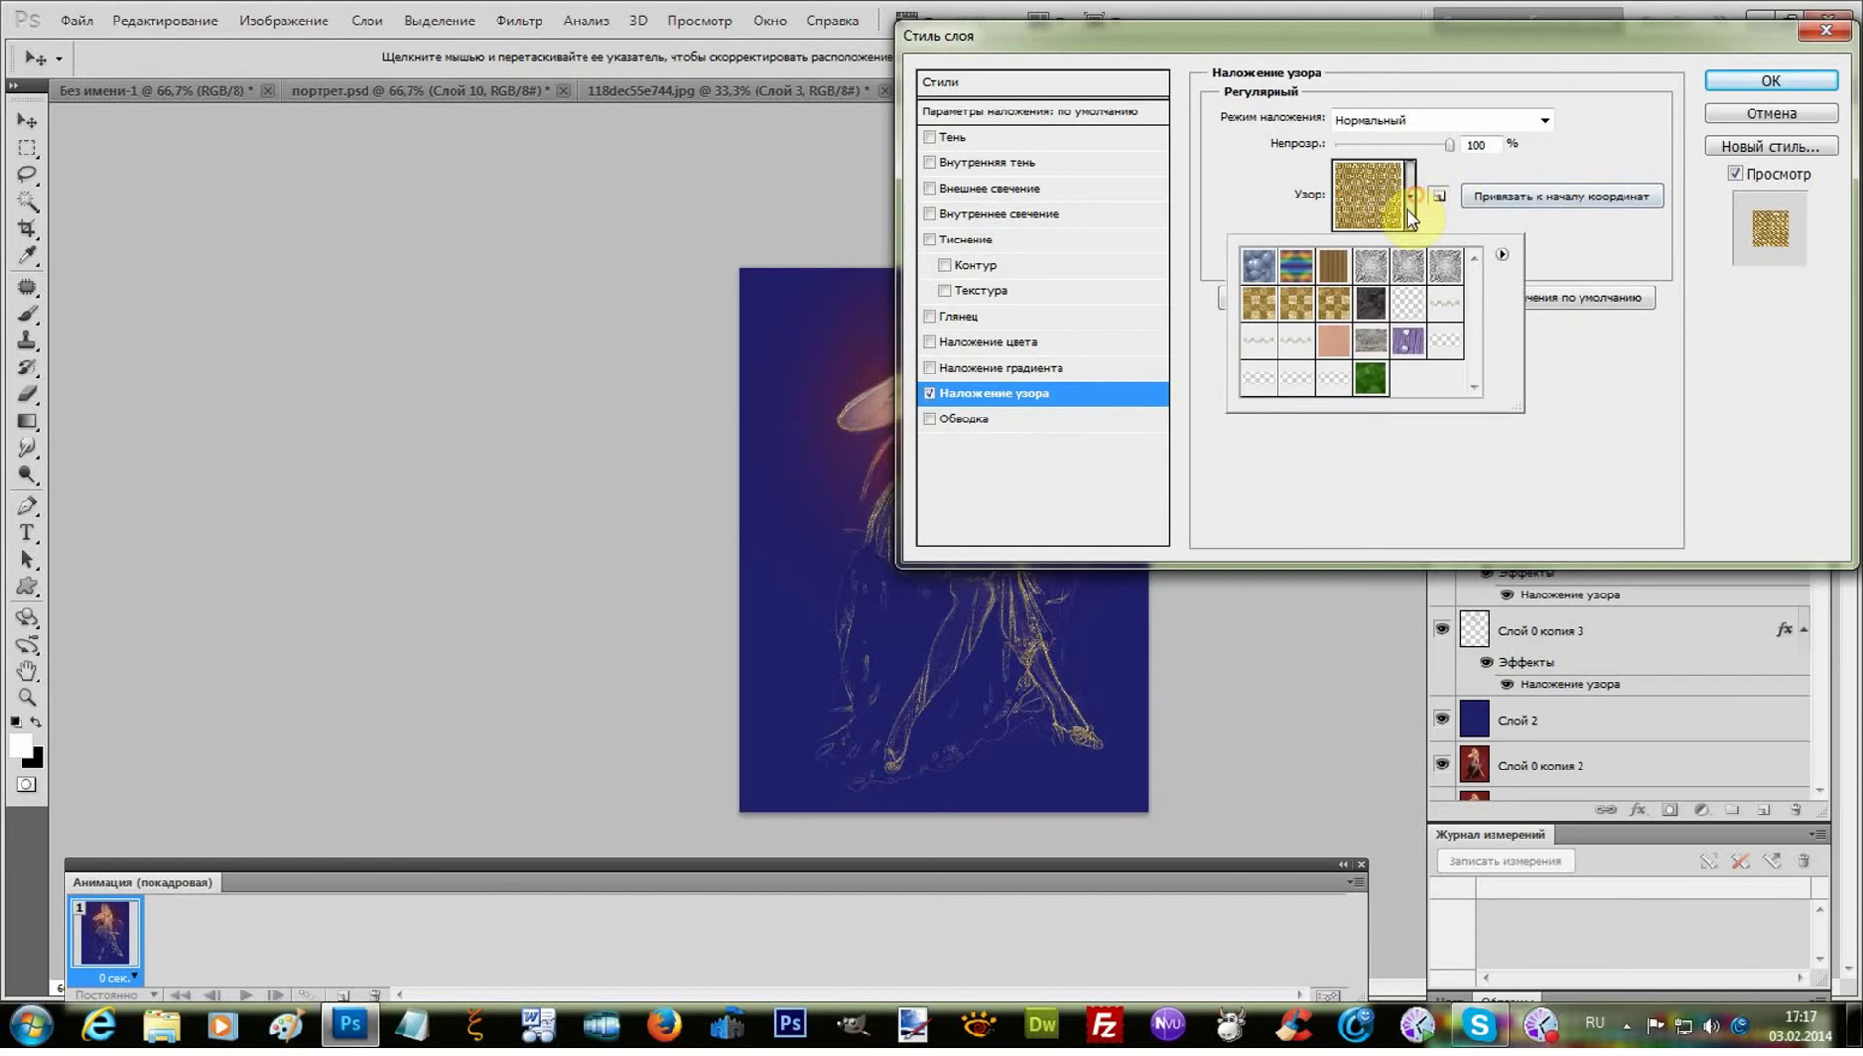
pyautogui.click(1333, 303)
pyautogui.click(1723, 82)
pyautogui.press('c')
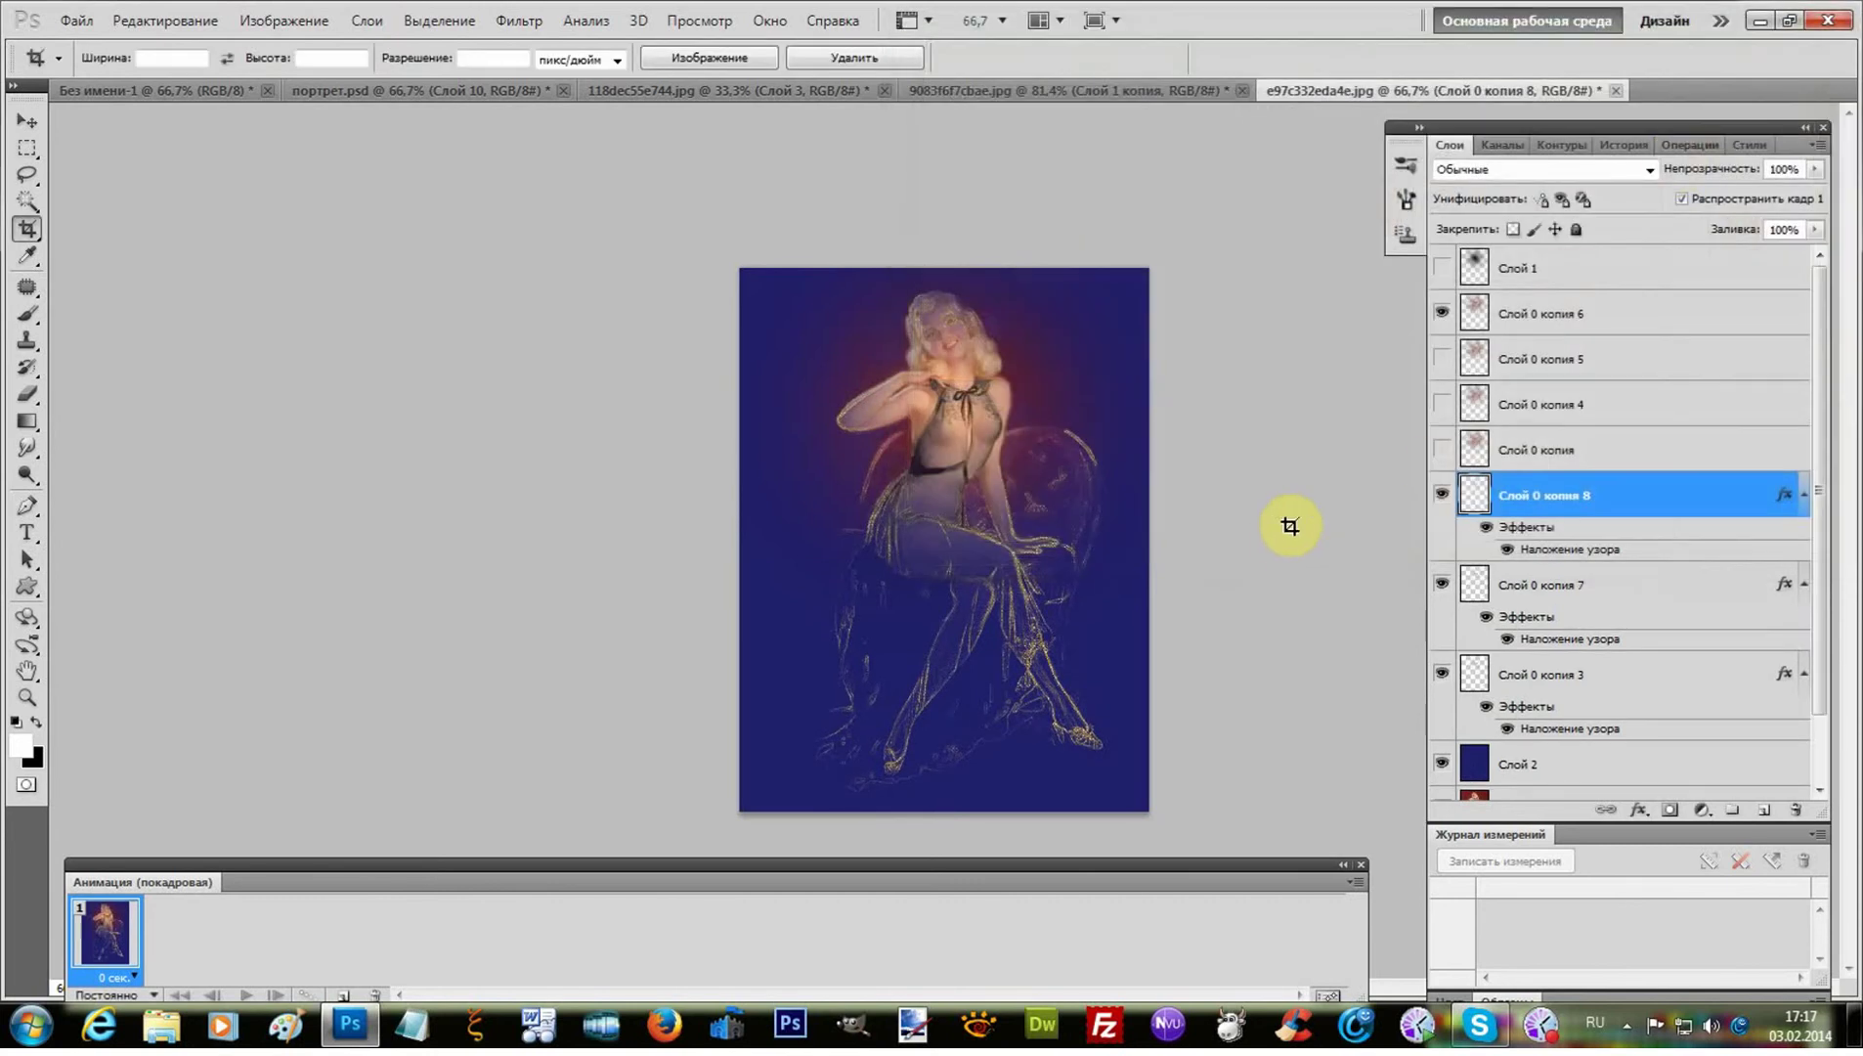
# - Hide both duplicate sketch layers in the first animation frame and set the frame delay to 0.1 seconds
pyautogui.scroll(-1, 1584, 567)
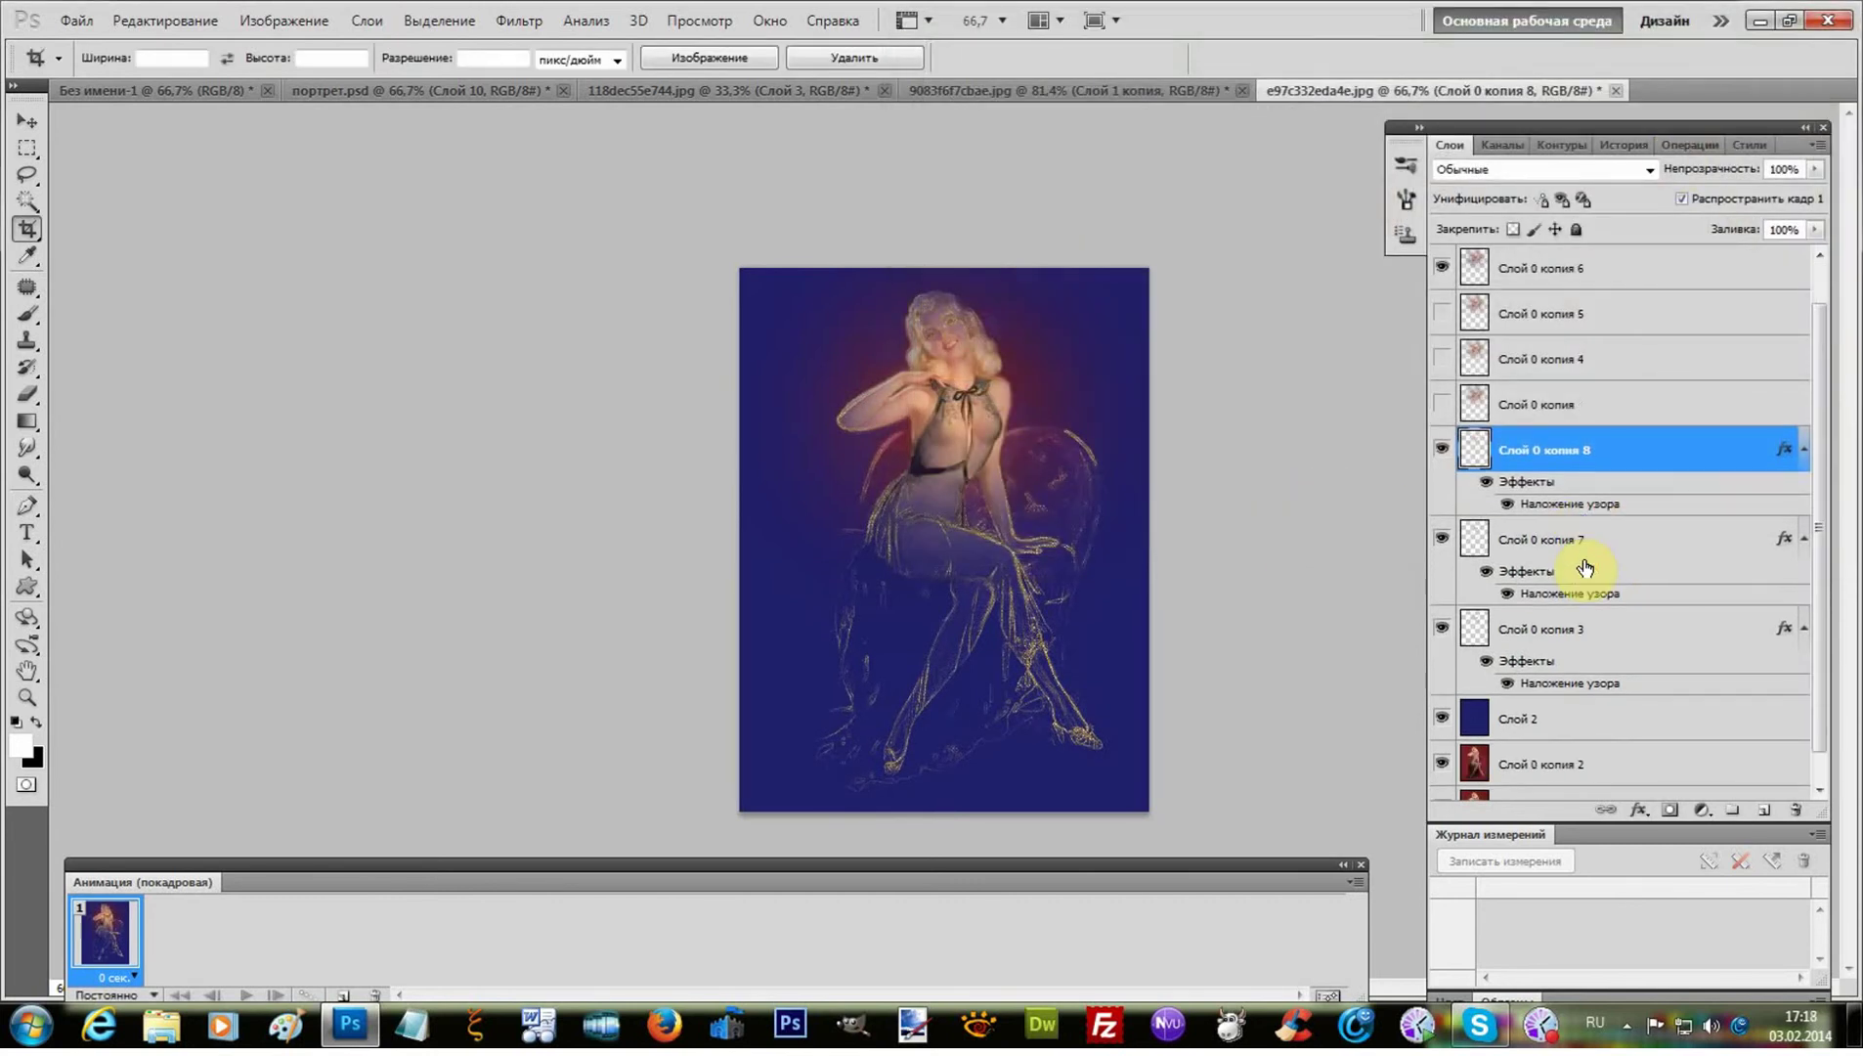
pyautogui.click(1437, 450)
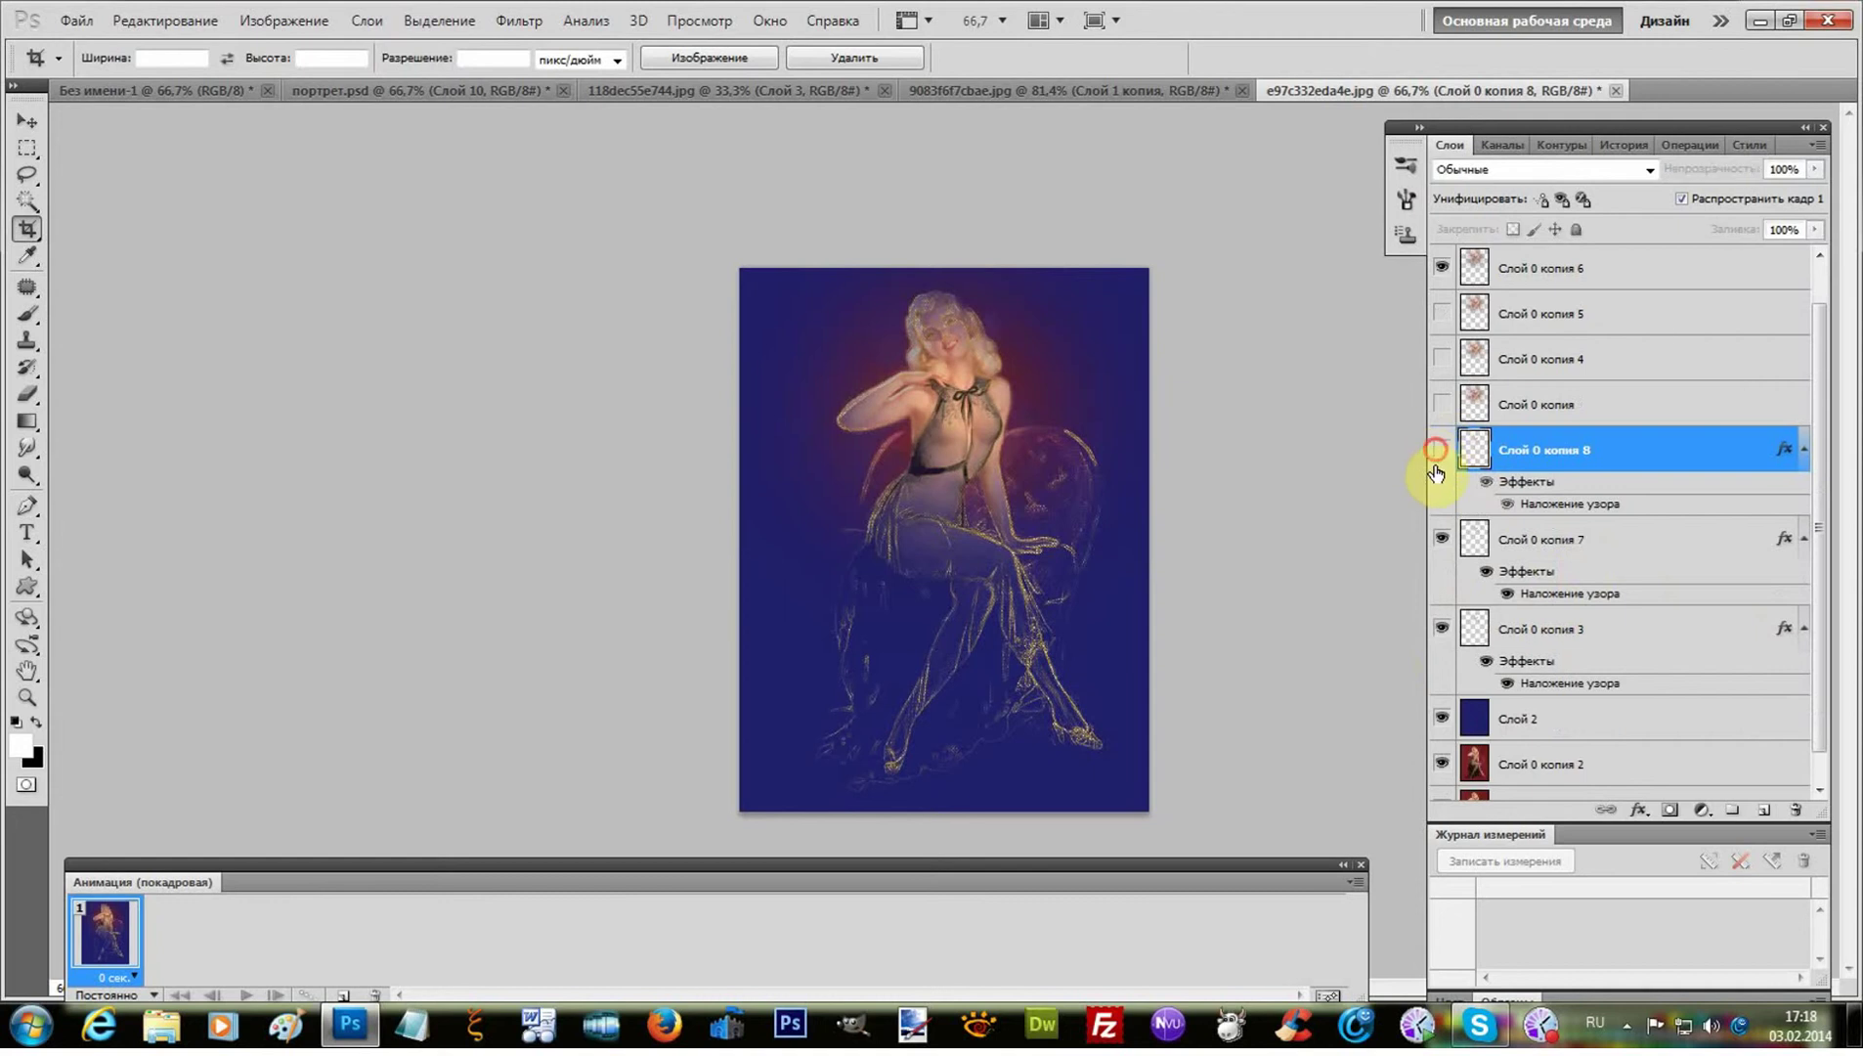
pyautogui.click(1442, 539)
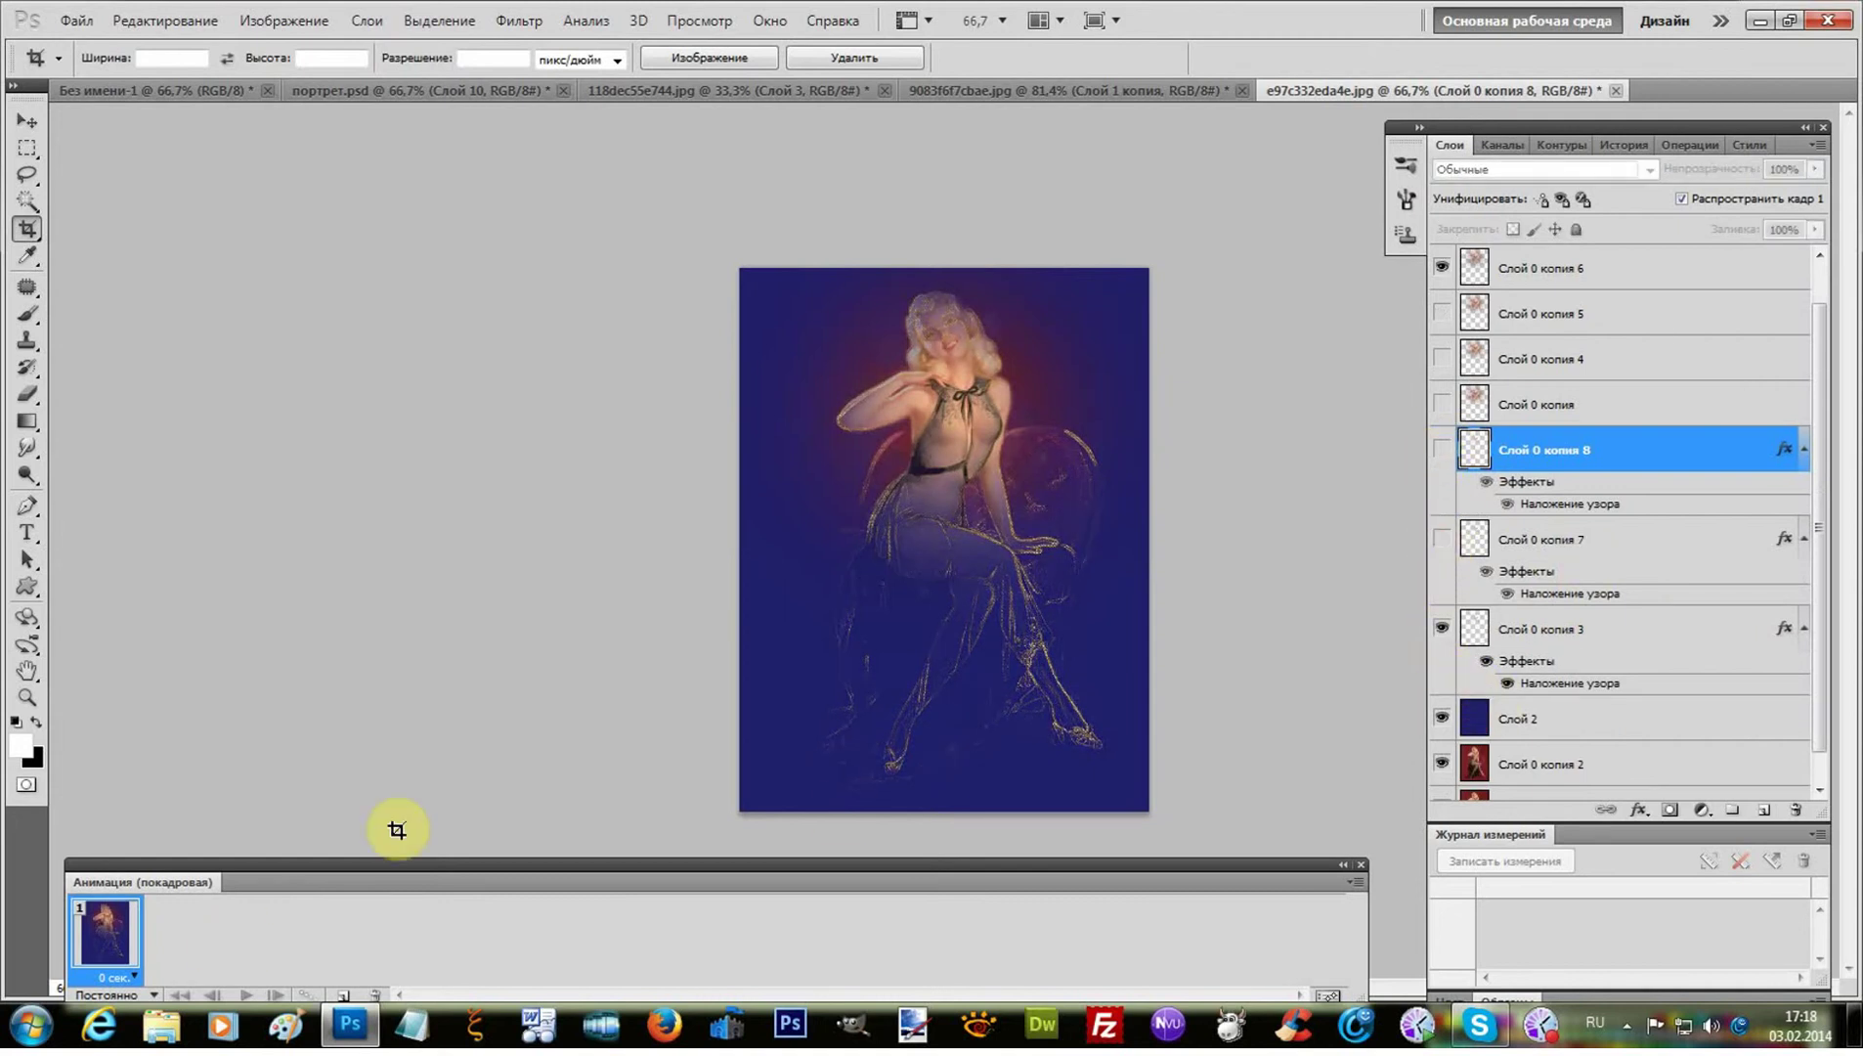
pyautogui.moveTo(228, 882); pyautogui.dragTo(255, 830)
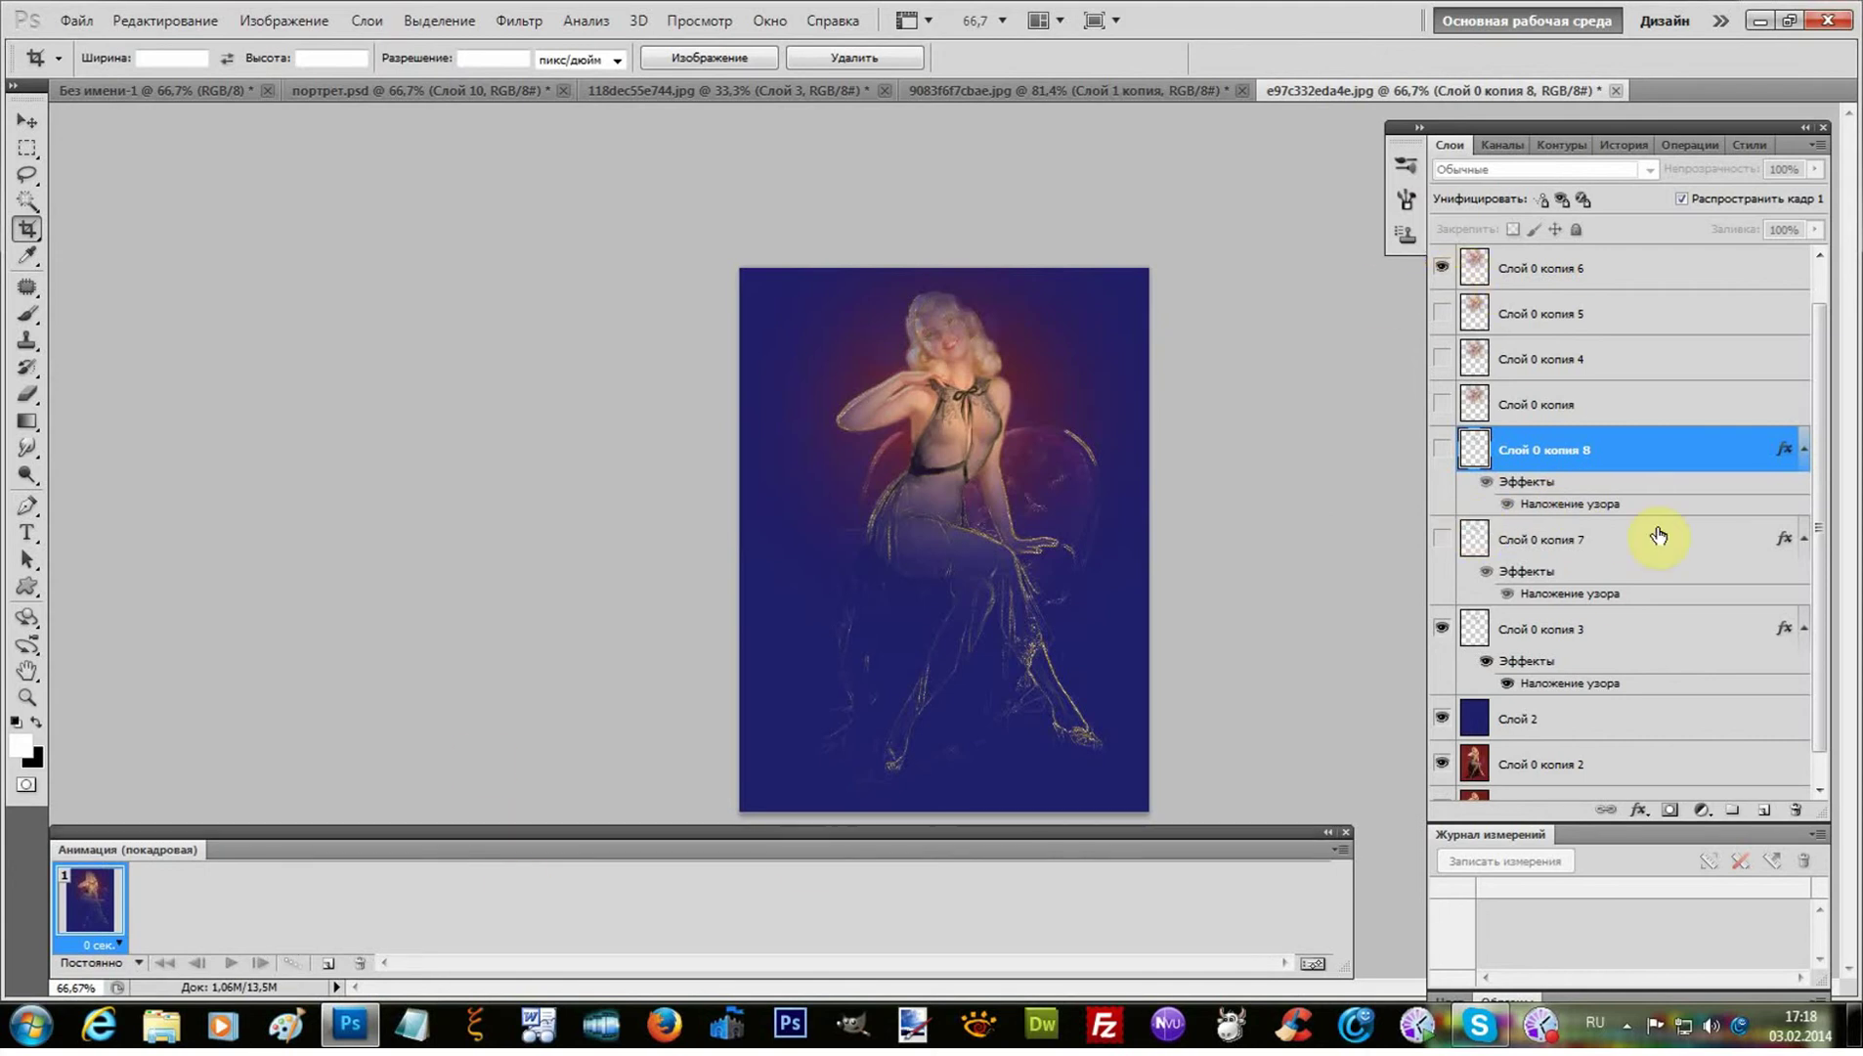
pyautogui.click(102, 944)
pyautogui.click(131, 695)
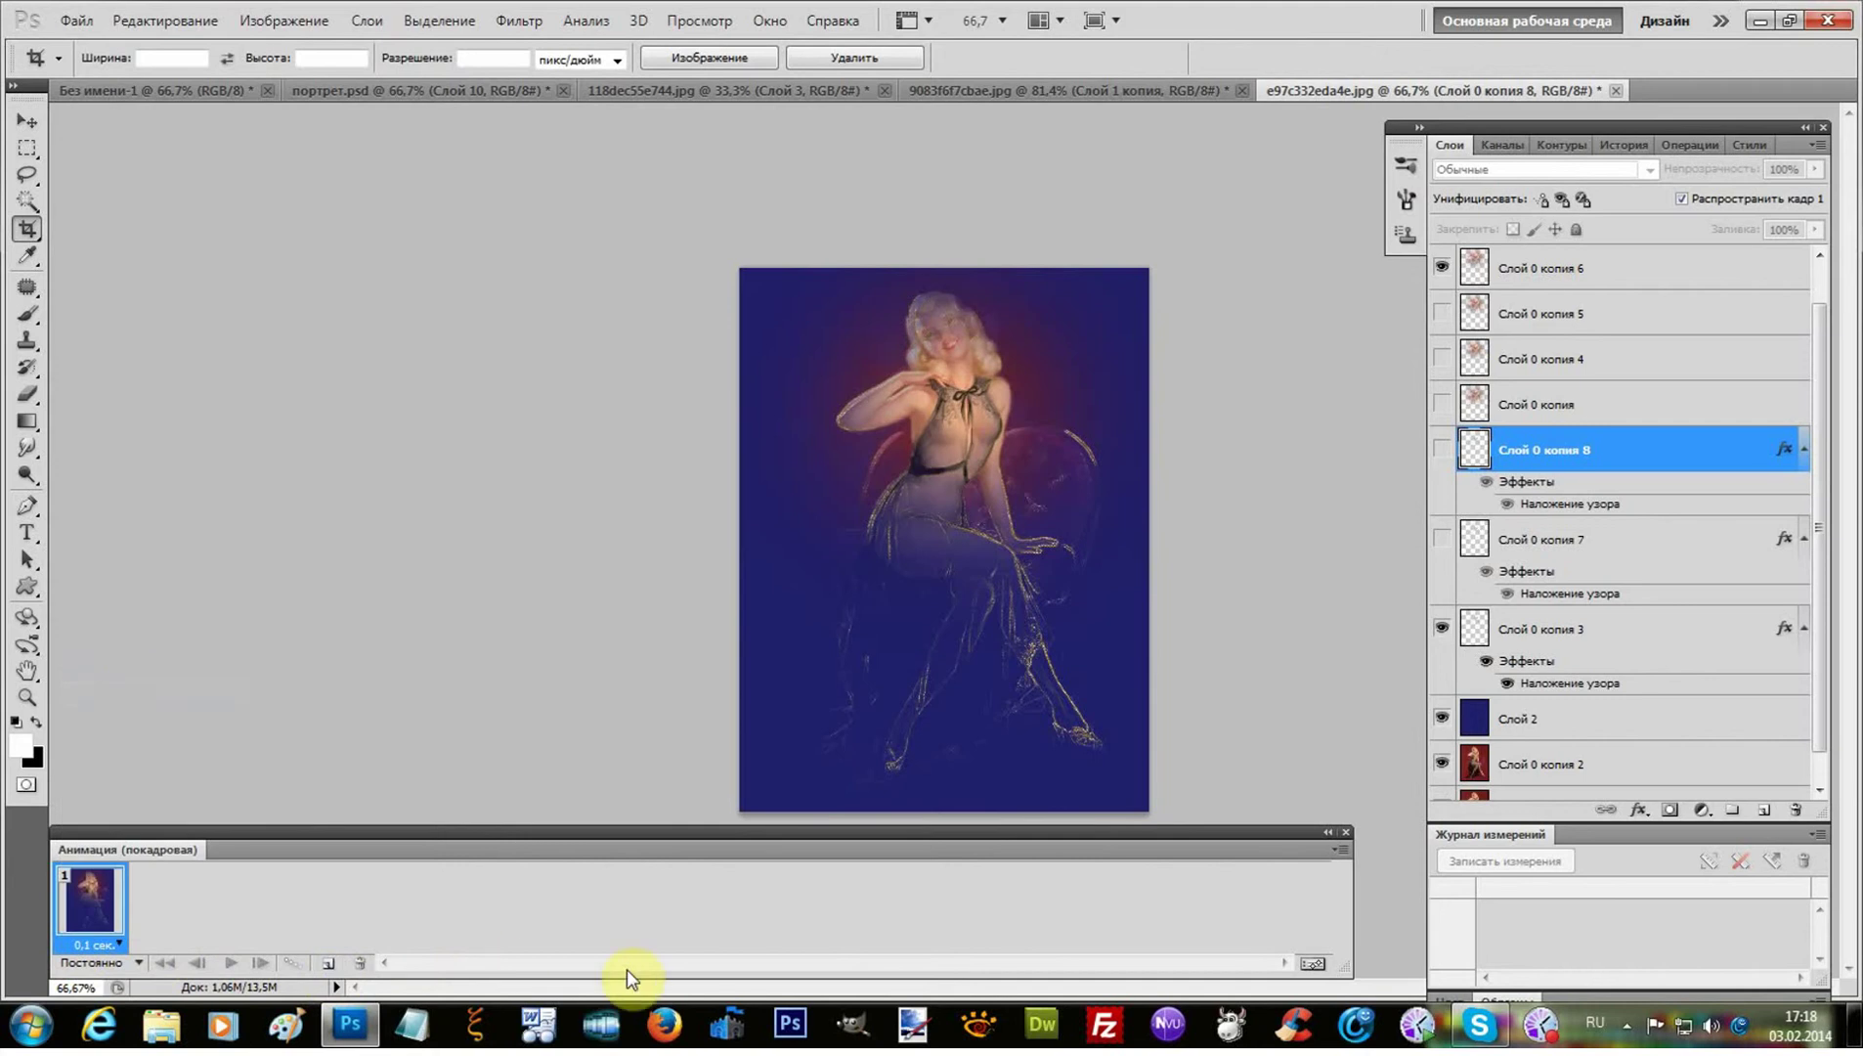
# - Add a second animation frame that shows sketch layer Слой 0 копия 7 instead of Слой 0 копия 3
pyautogui.click(327, 966)
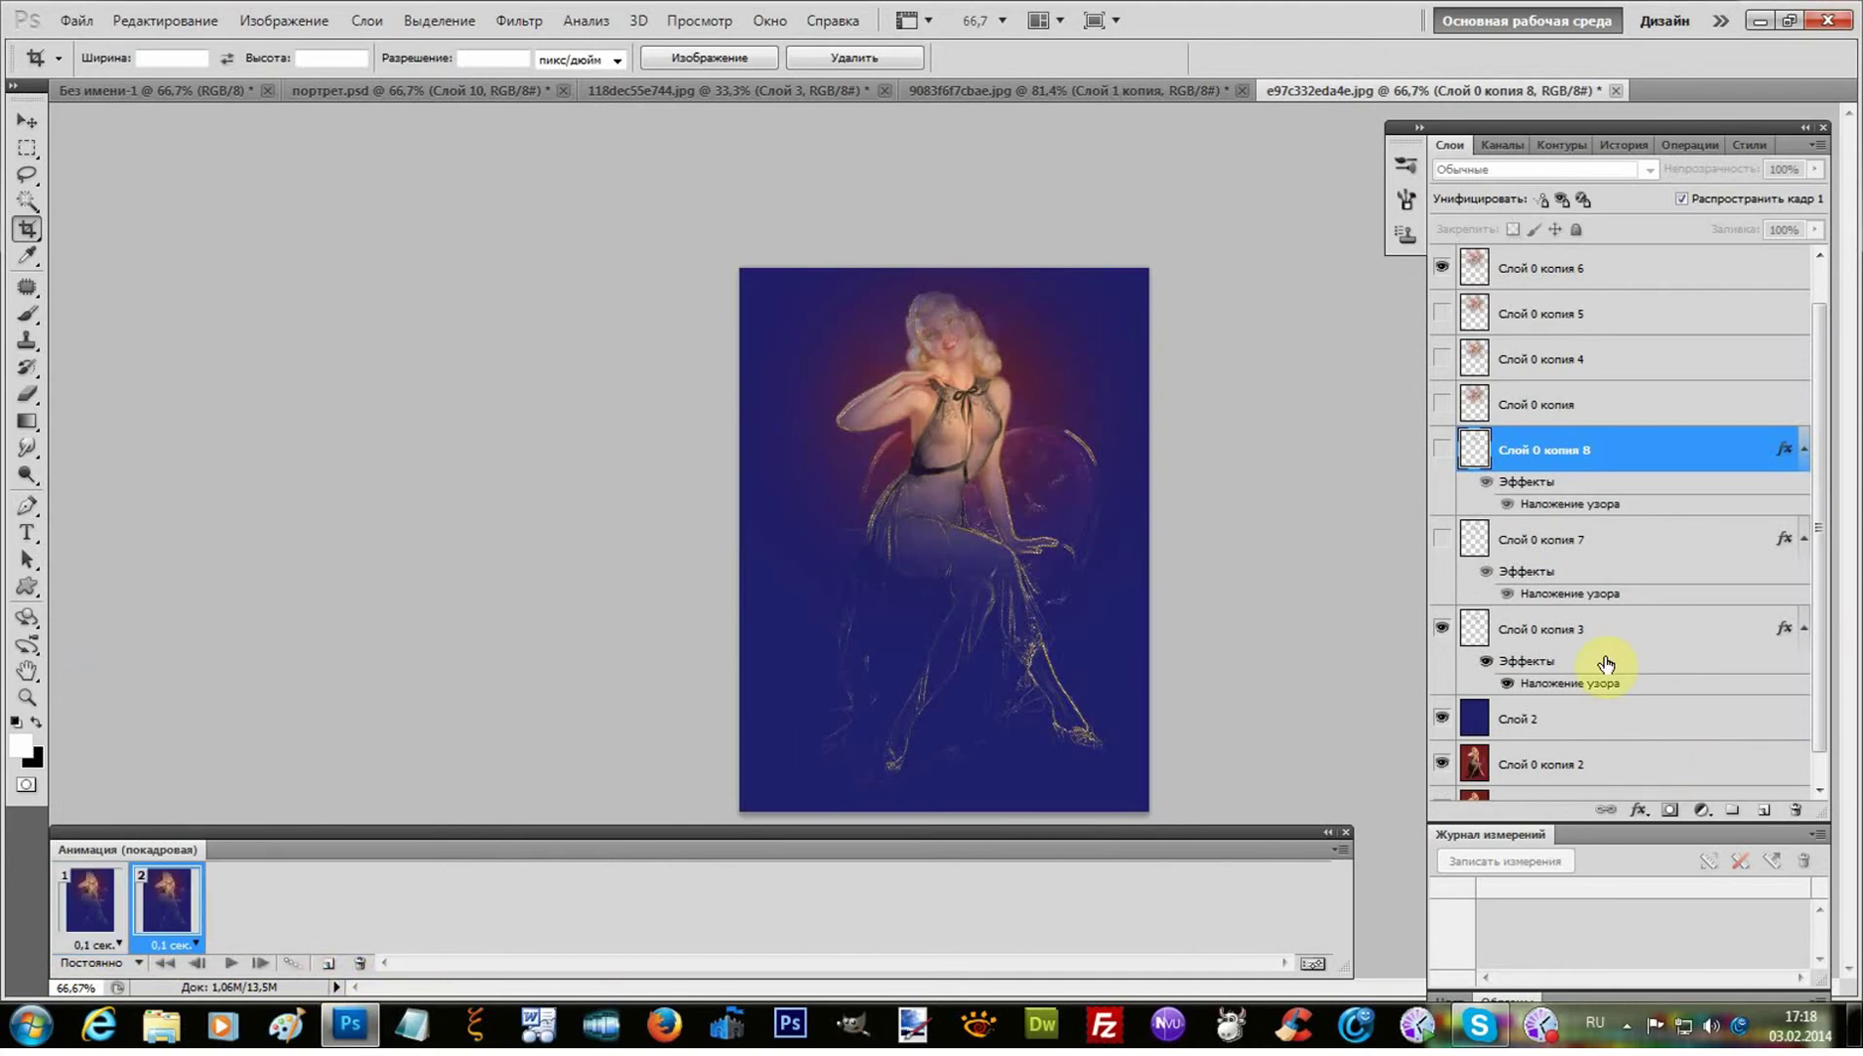
pyautogui.click(1443, 539)
pyautogui.click(1441, 629)
# - Add a third animation frame that shows sketch layer Слой 0 копия 8 instead of Слой 0 копия 7
pyautogui.click(329, 964)
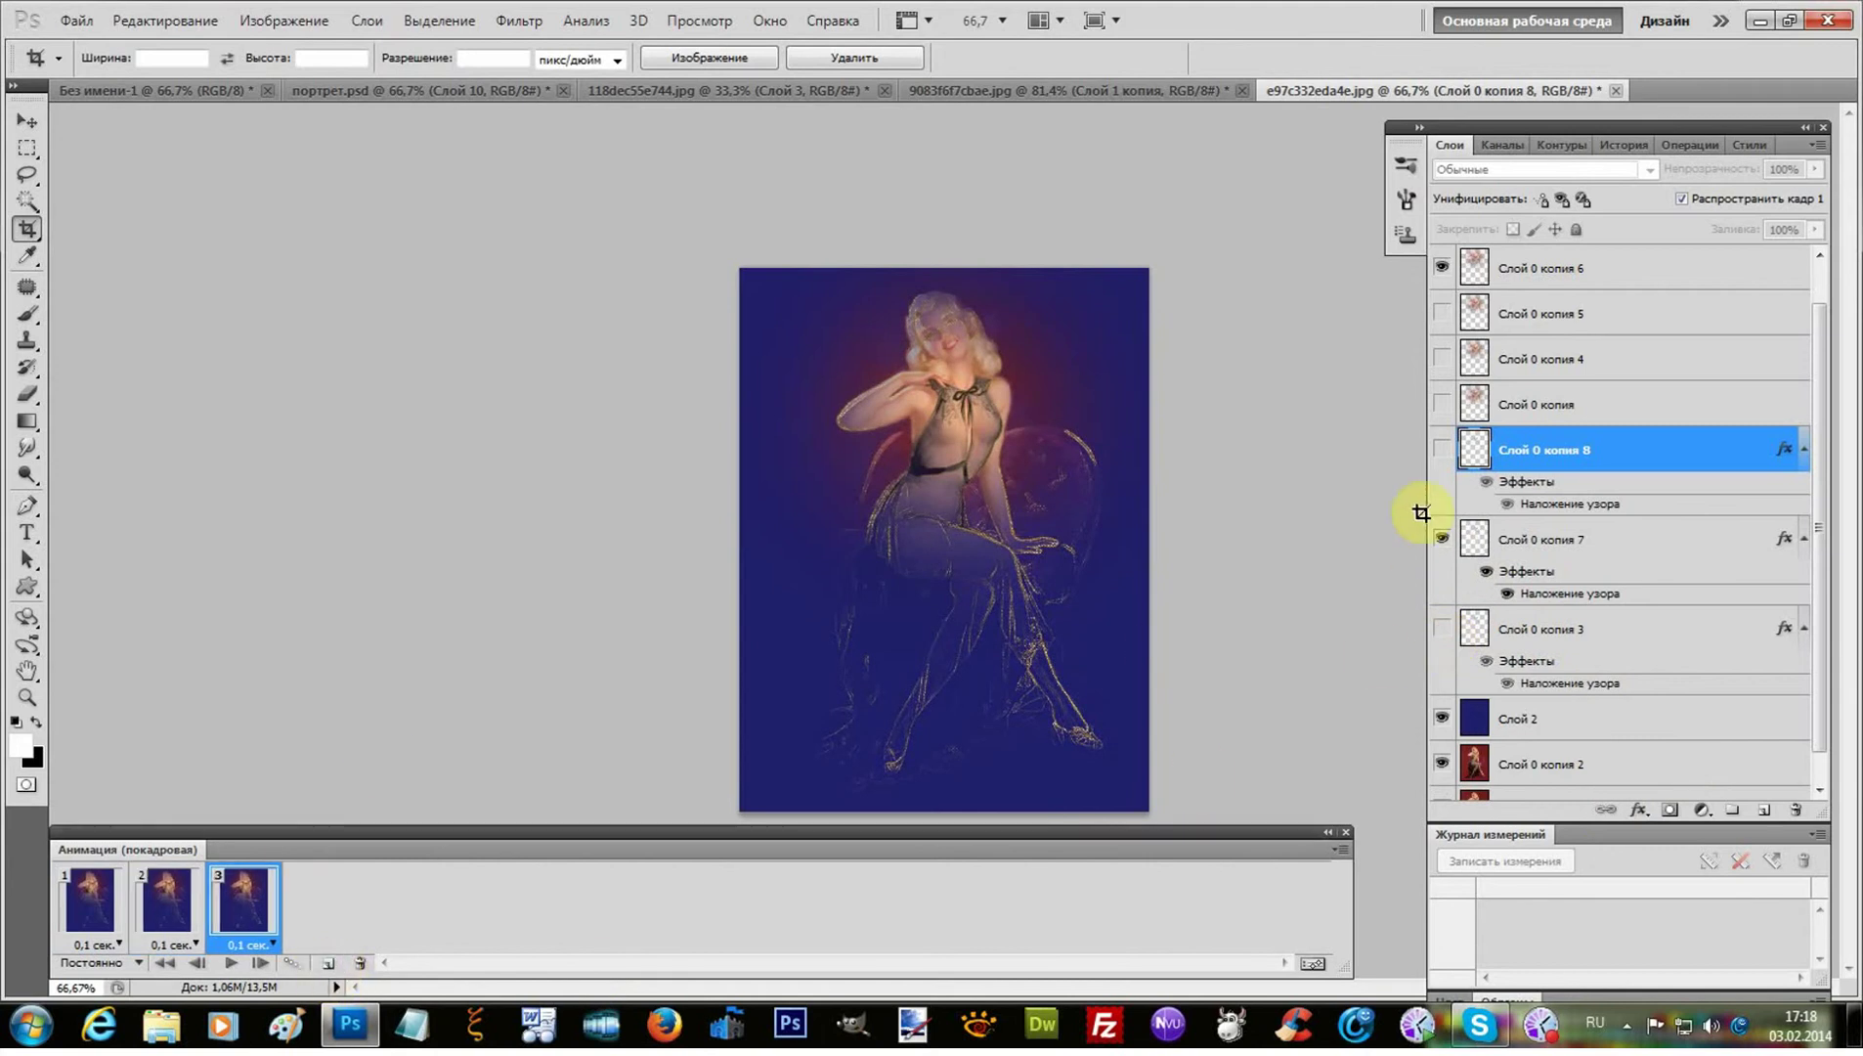
pyautogui.click(1442, 448)
pyautogui.click(1441, 538)
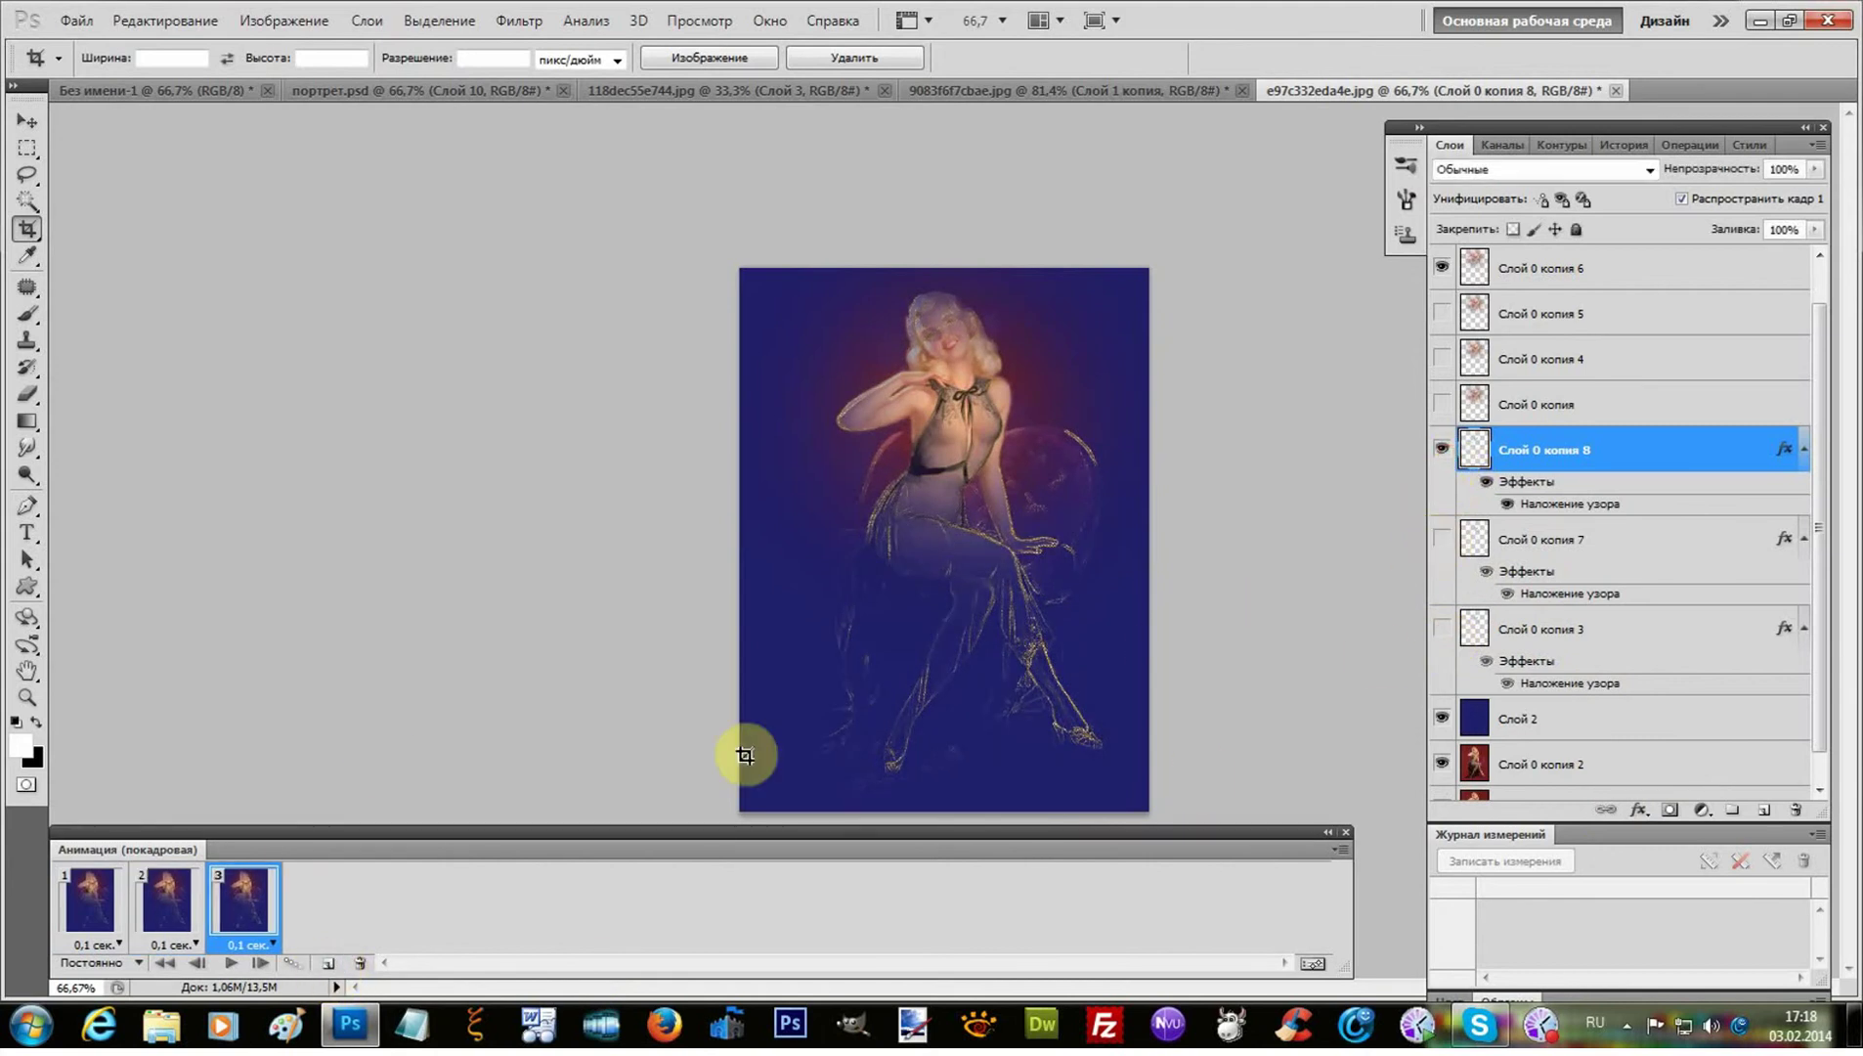
# - Play the three-frame animation to check the glitter effect, and stop the playback
pyautogui.click(232, 964)
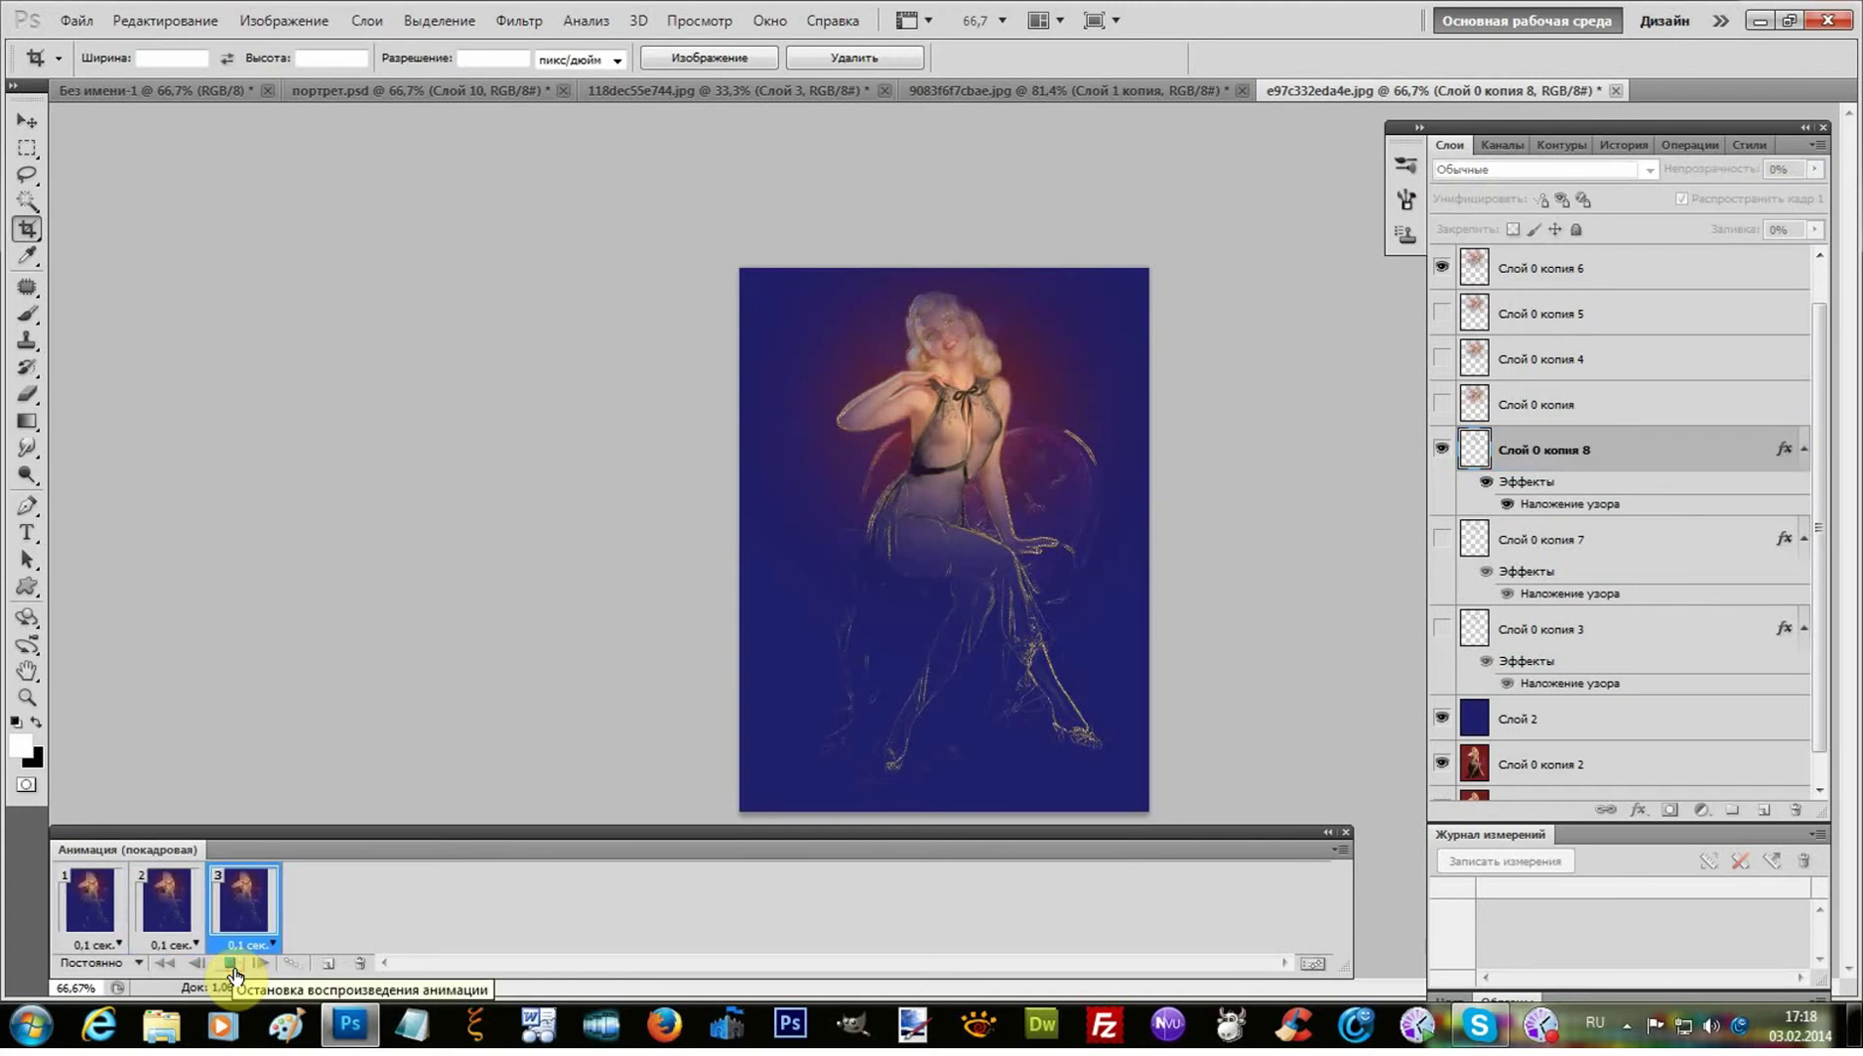
pyautogui.click(232, 964)
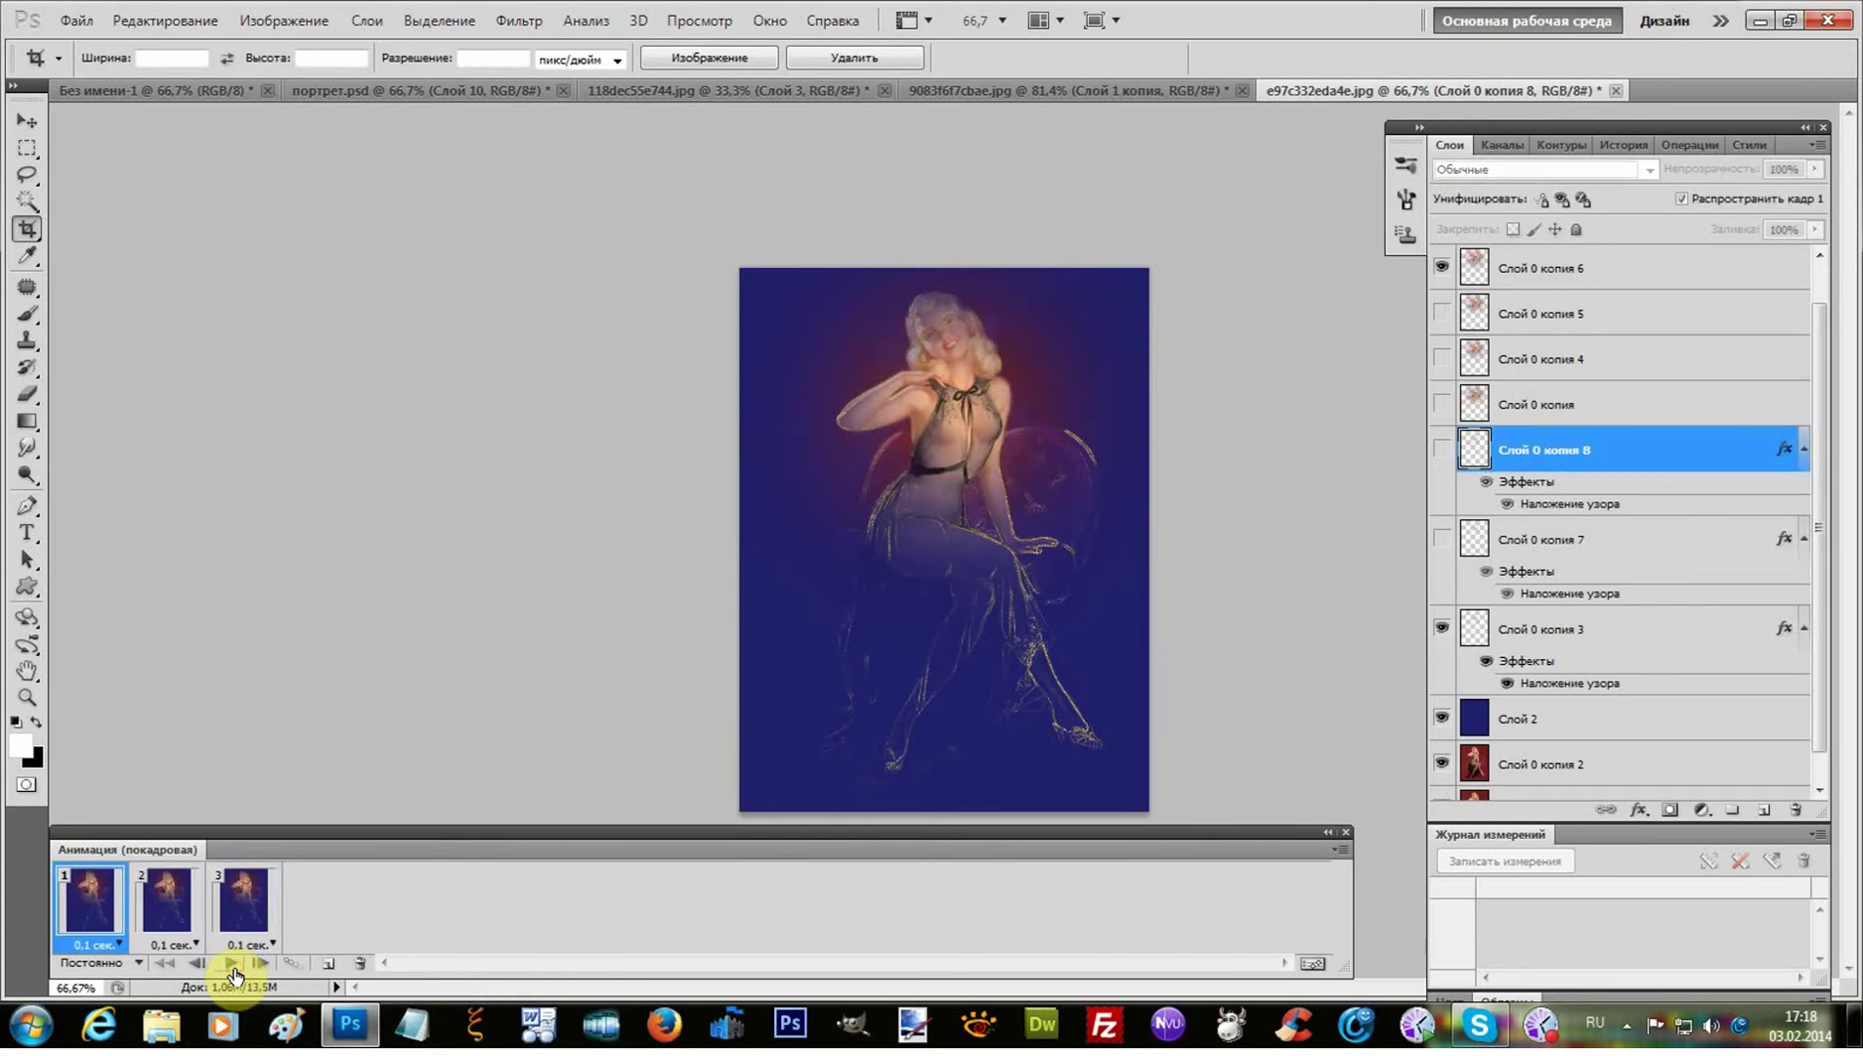
pyautogui.scroll(1, 1571, 254)
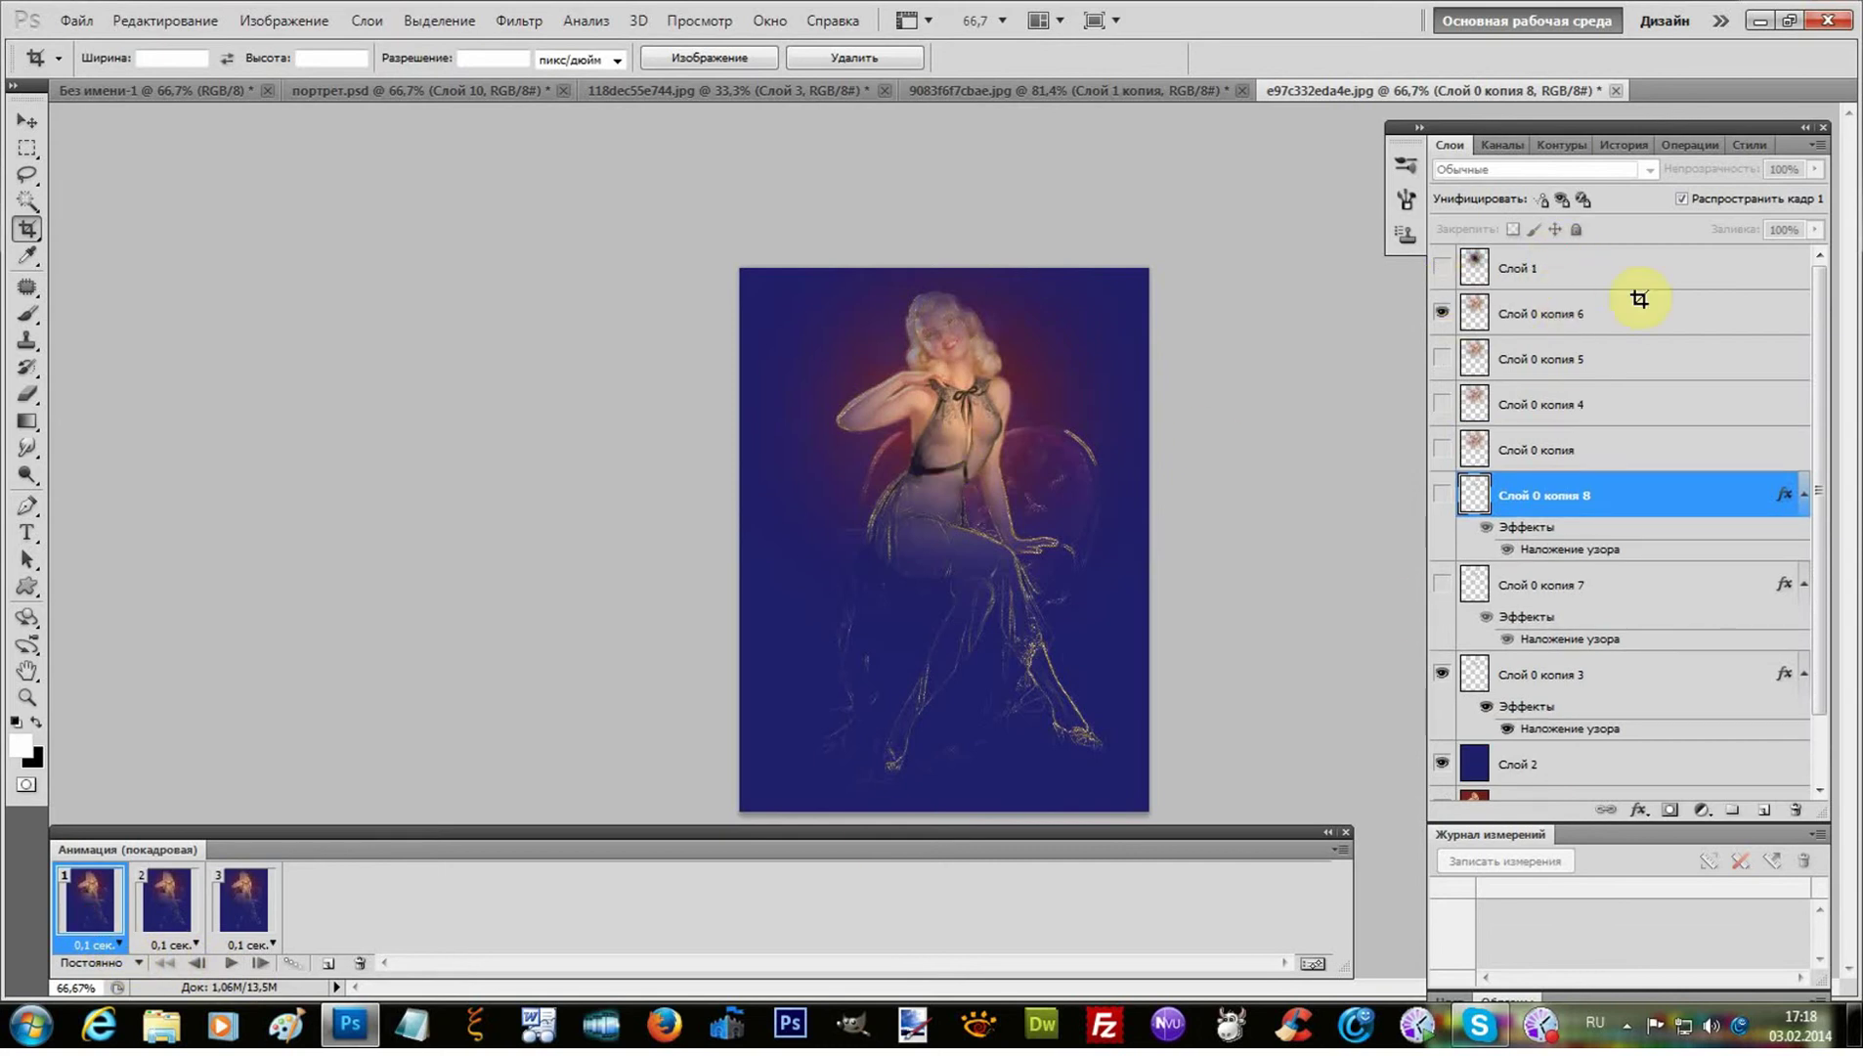
# - Show layers Слой 0 копия 5 and Слой 0 копия 4 and merge them with Слой 0 копия 6 into one layer
pyautogui.click(1441, 359)
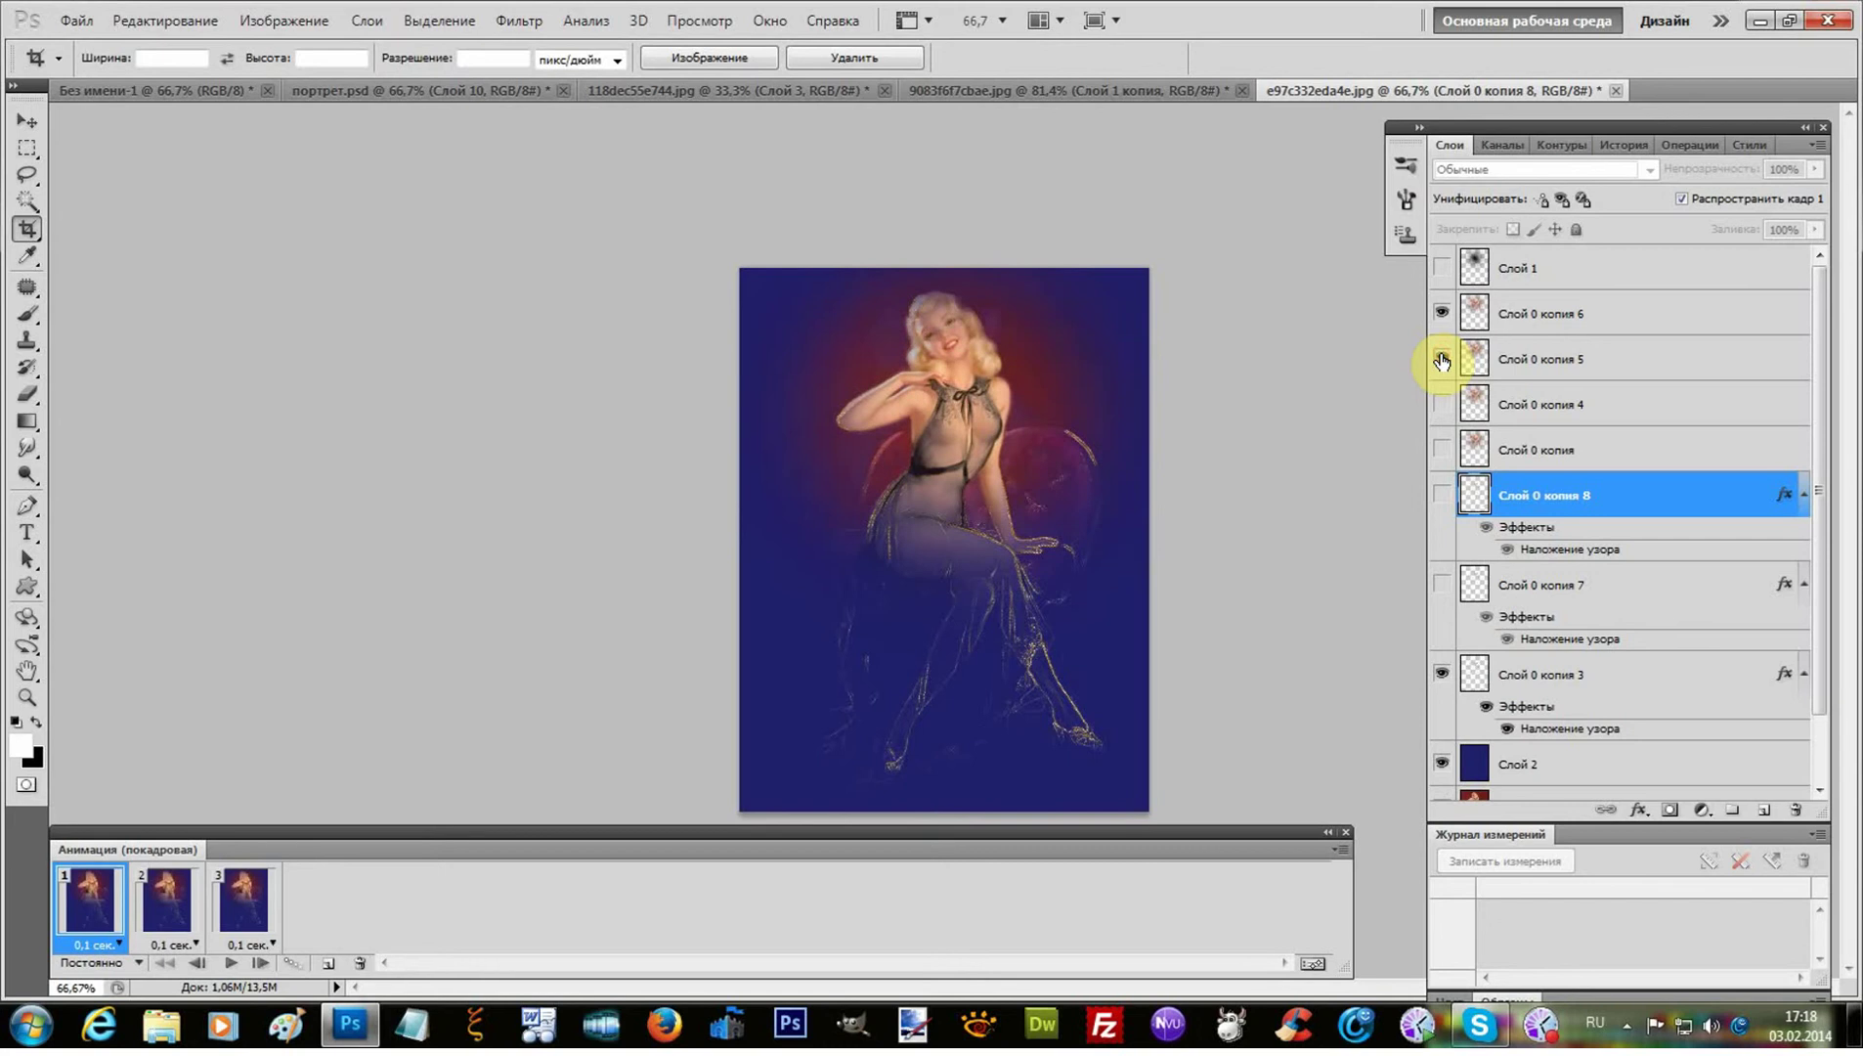
pyautogui.click(1446, 406)
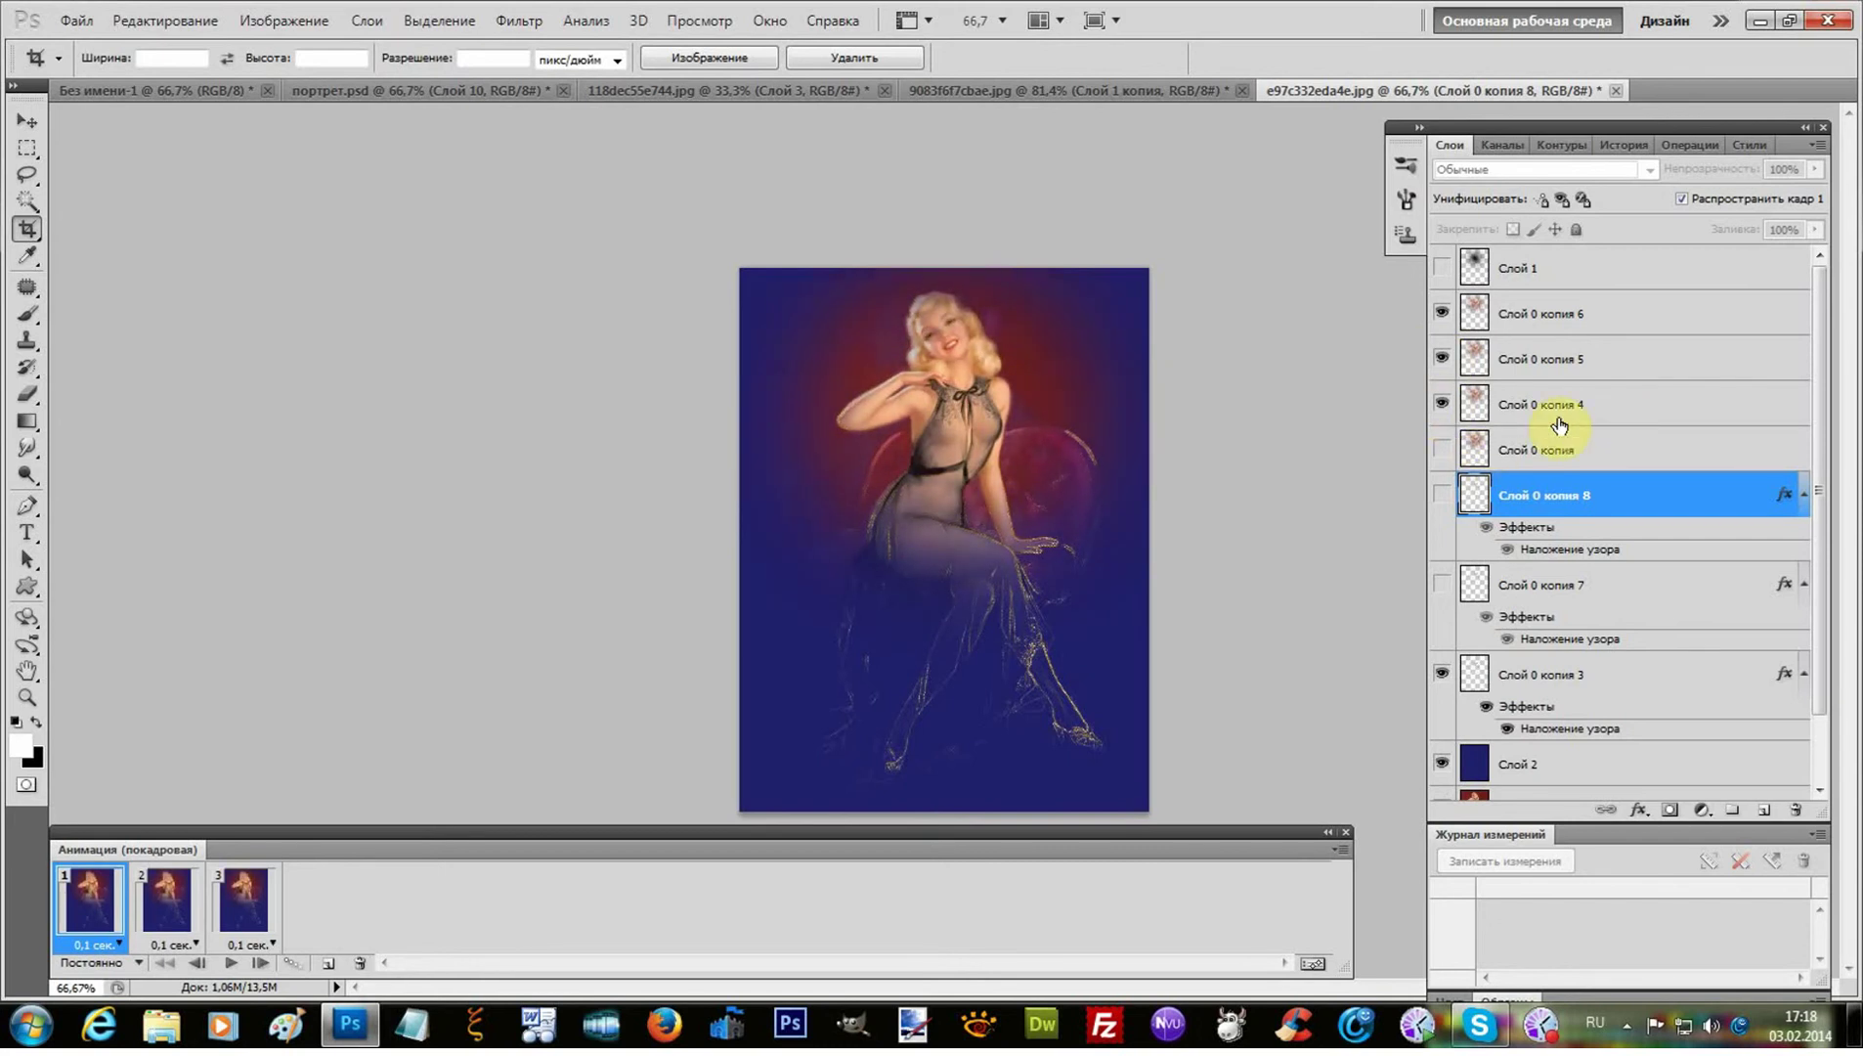
pyautogui.click(1535, 314)
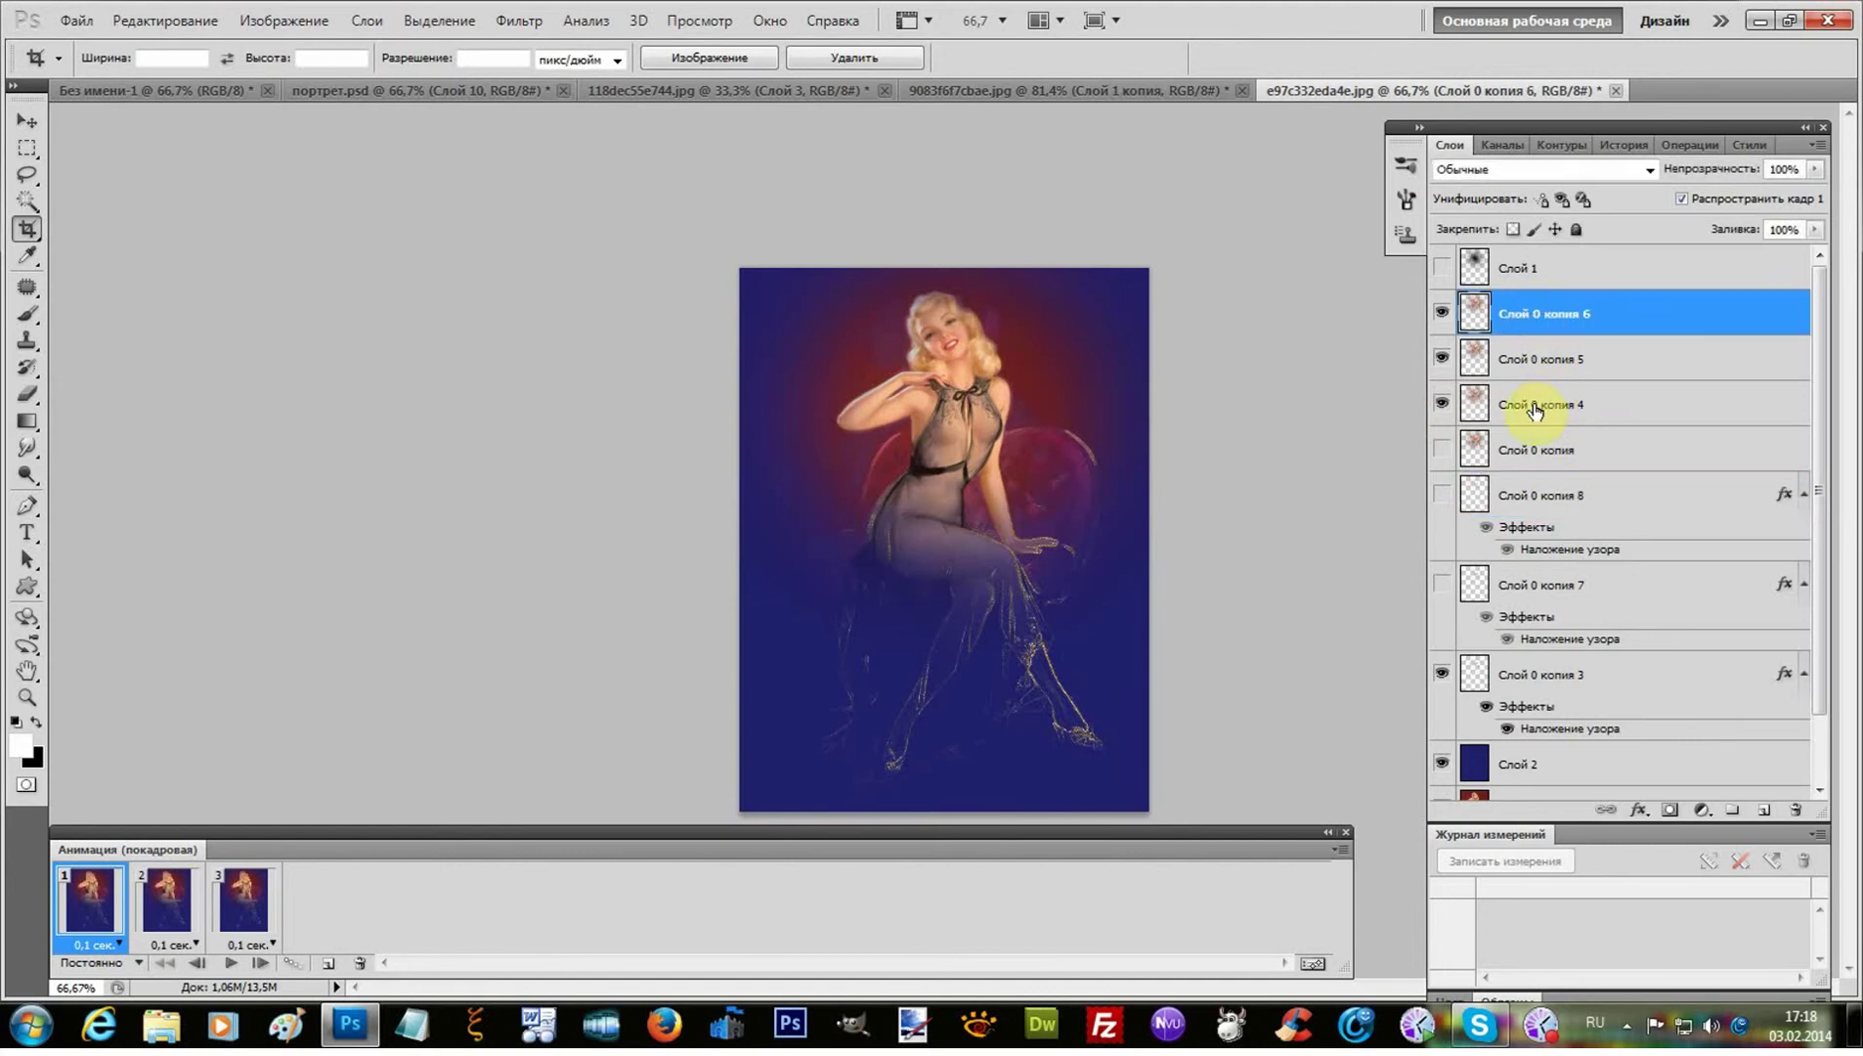
pyautogui.keyDown('shift'); pyautogui.click(1535, 411); pyautogui.keyUp('shift')
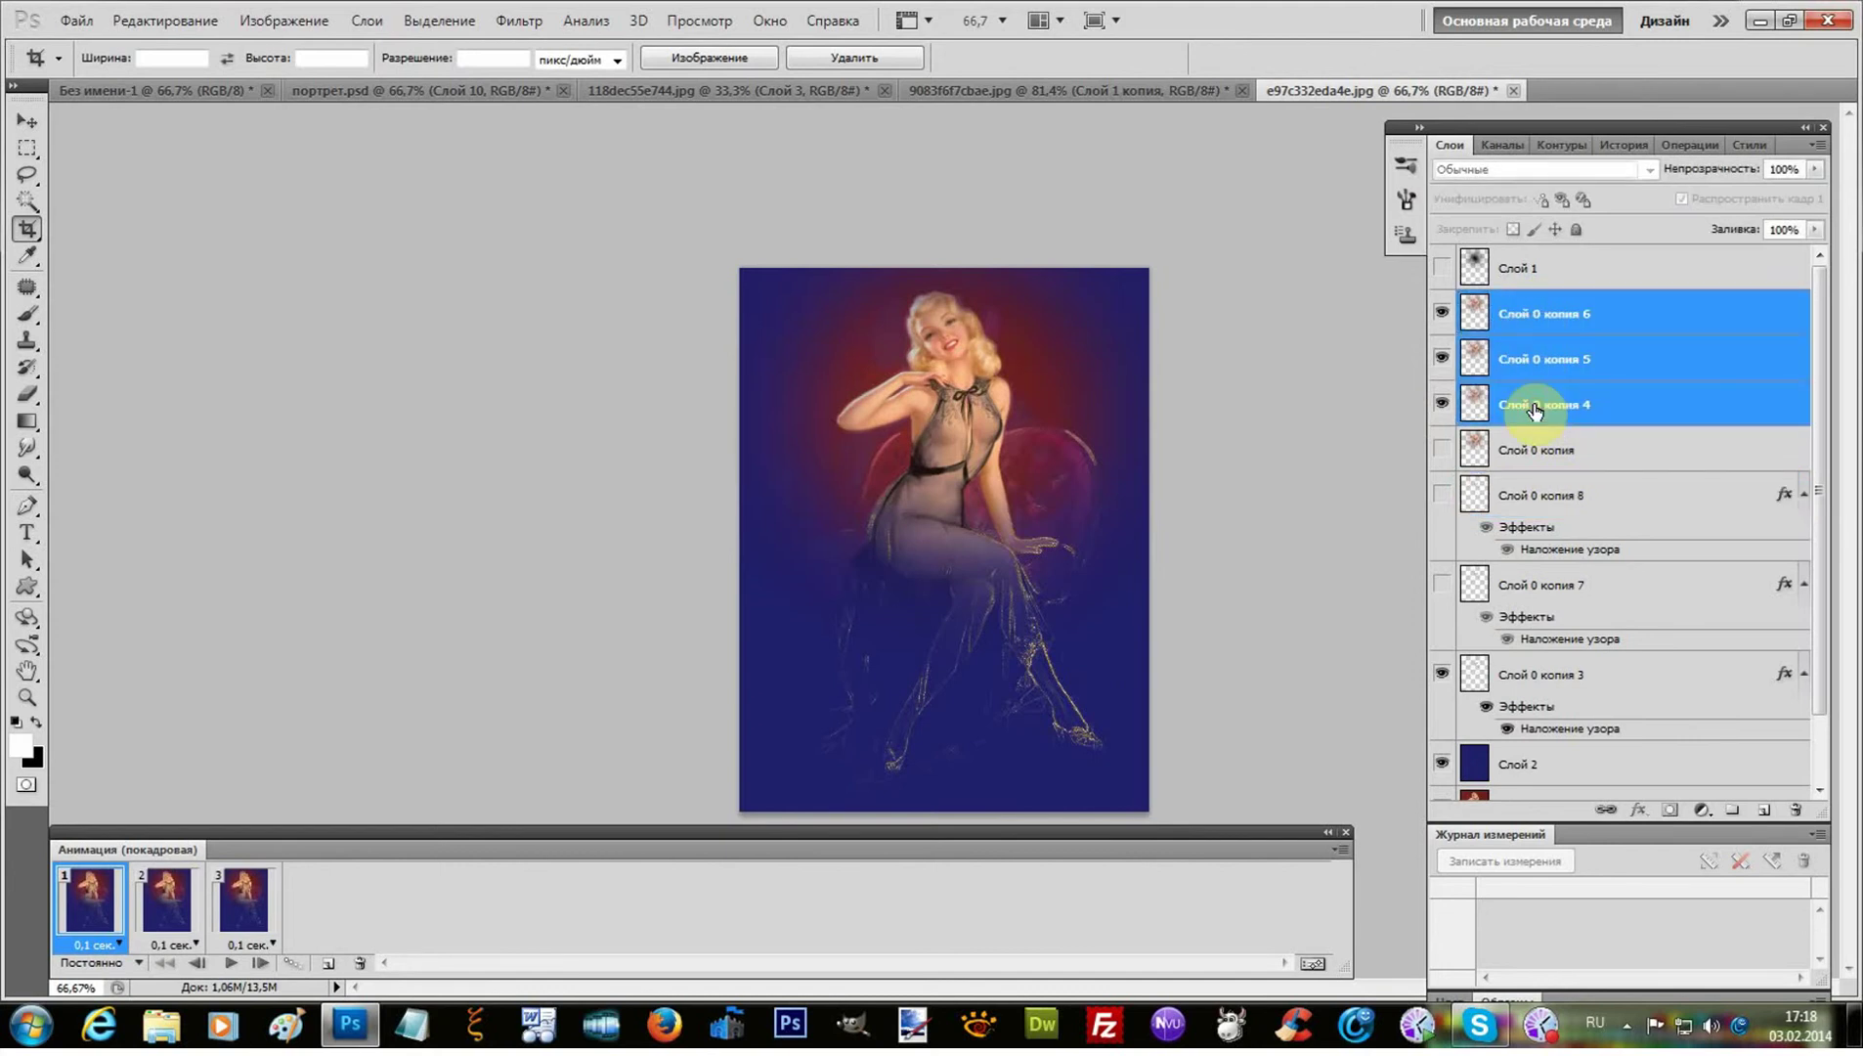
pyautogui.rightClick(1535, 409)
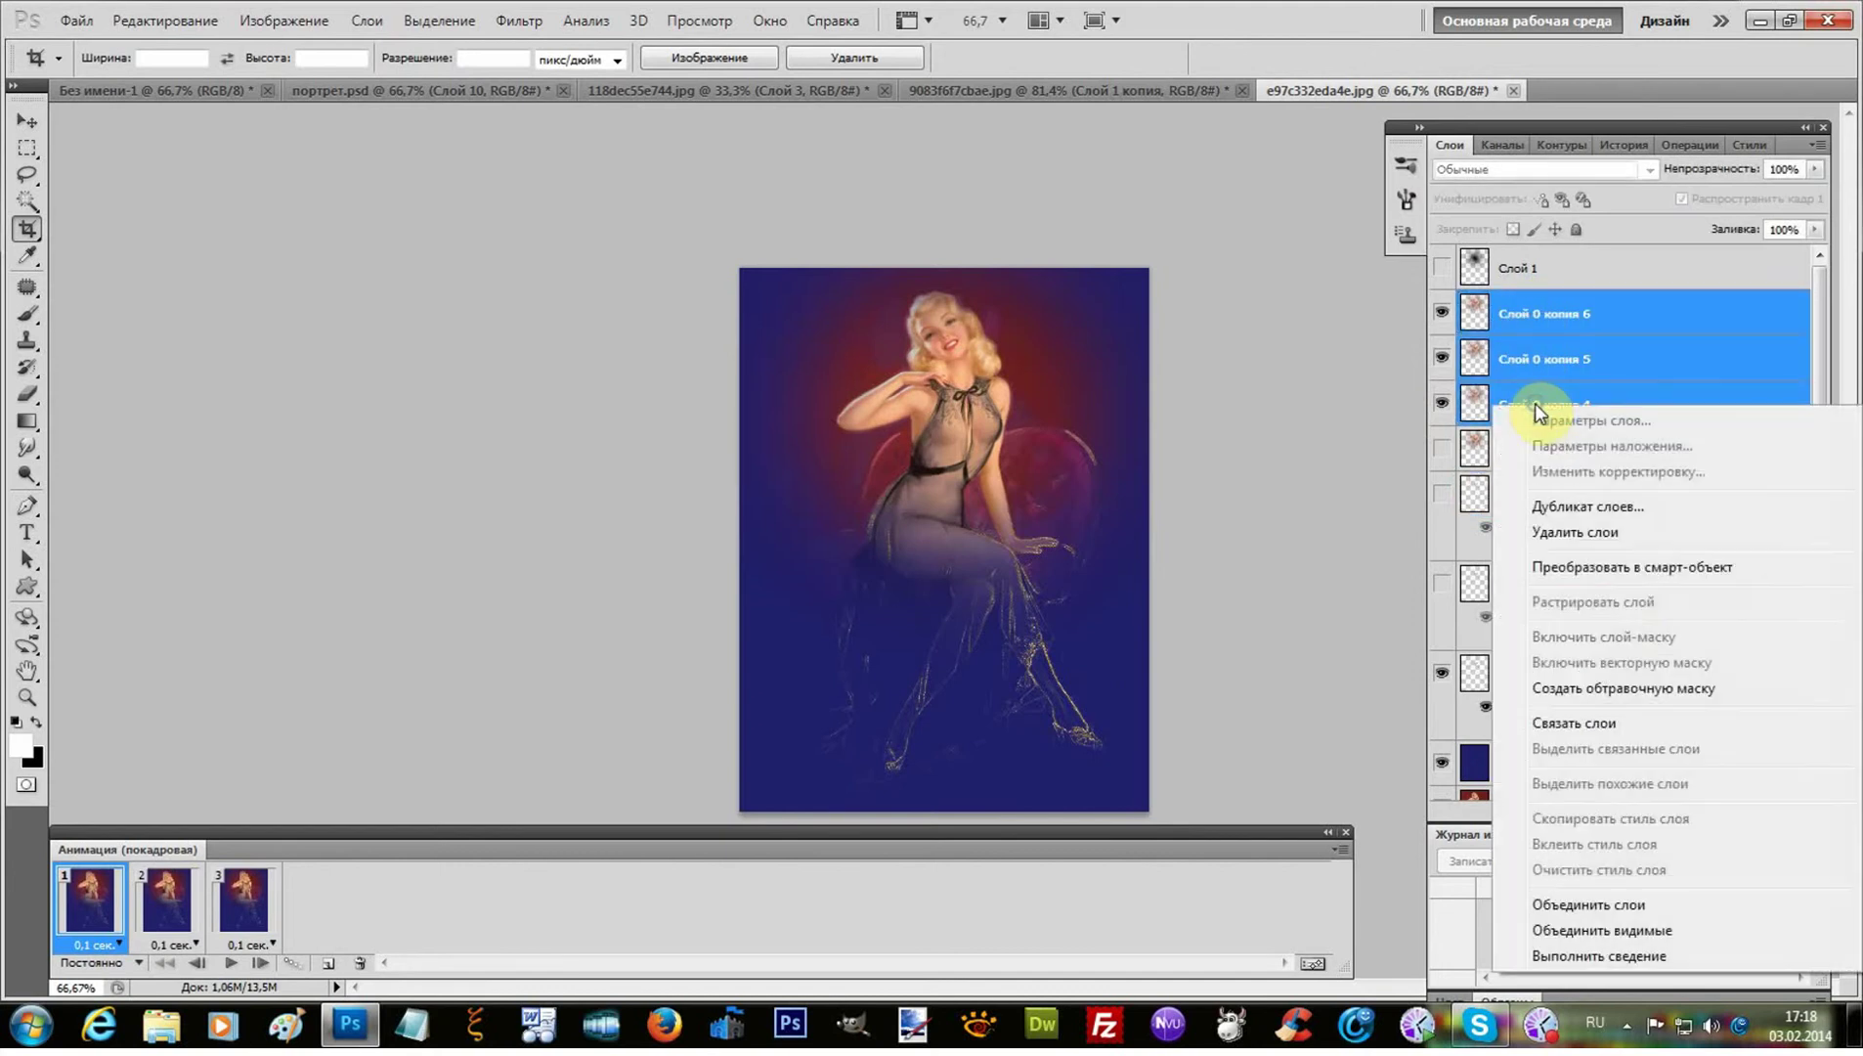
pyautogui.click(1648, 903)
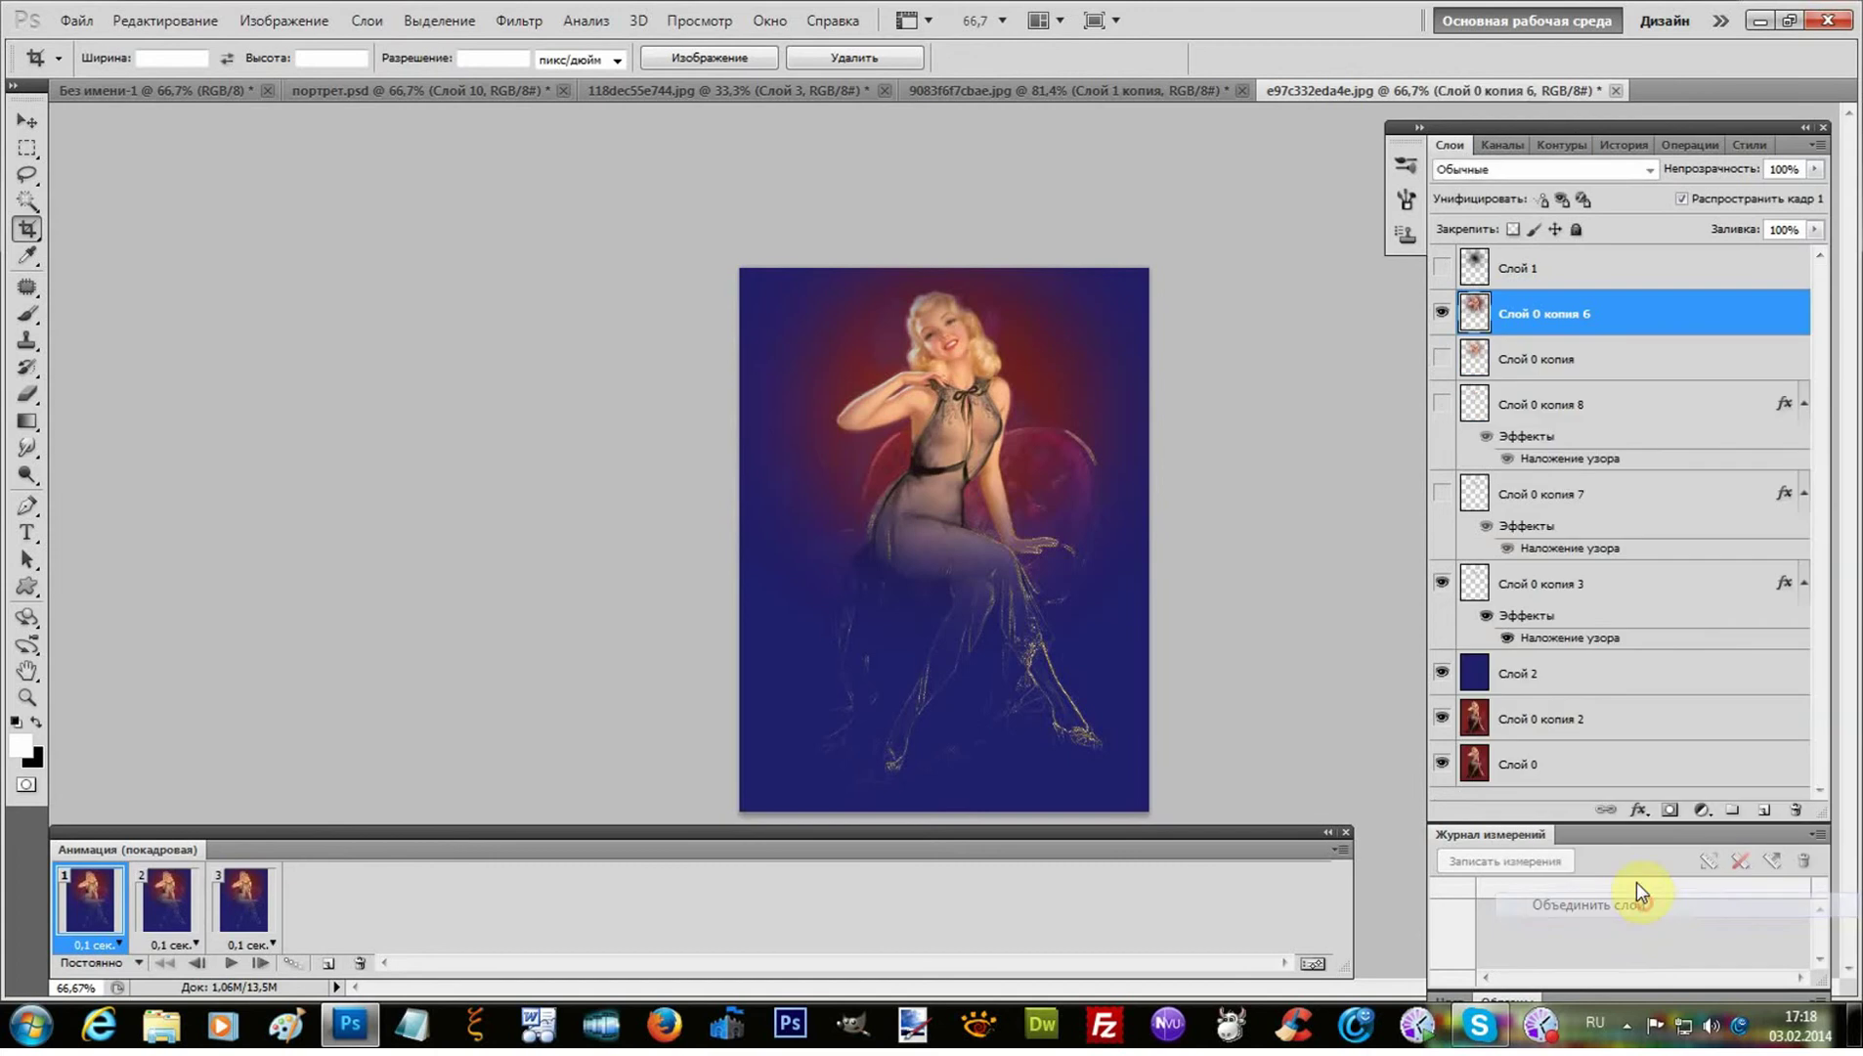
# - Erase the outer red glow around the woman on the merged layer with a soft 149 px Eraser at 58% opacity
pyautogui.click(30, 396)
pyautogui.click(118, 57)
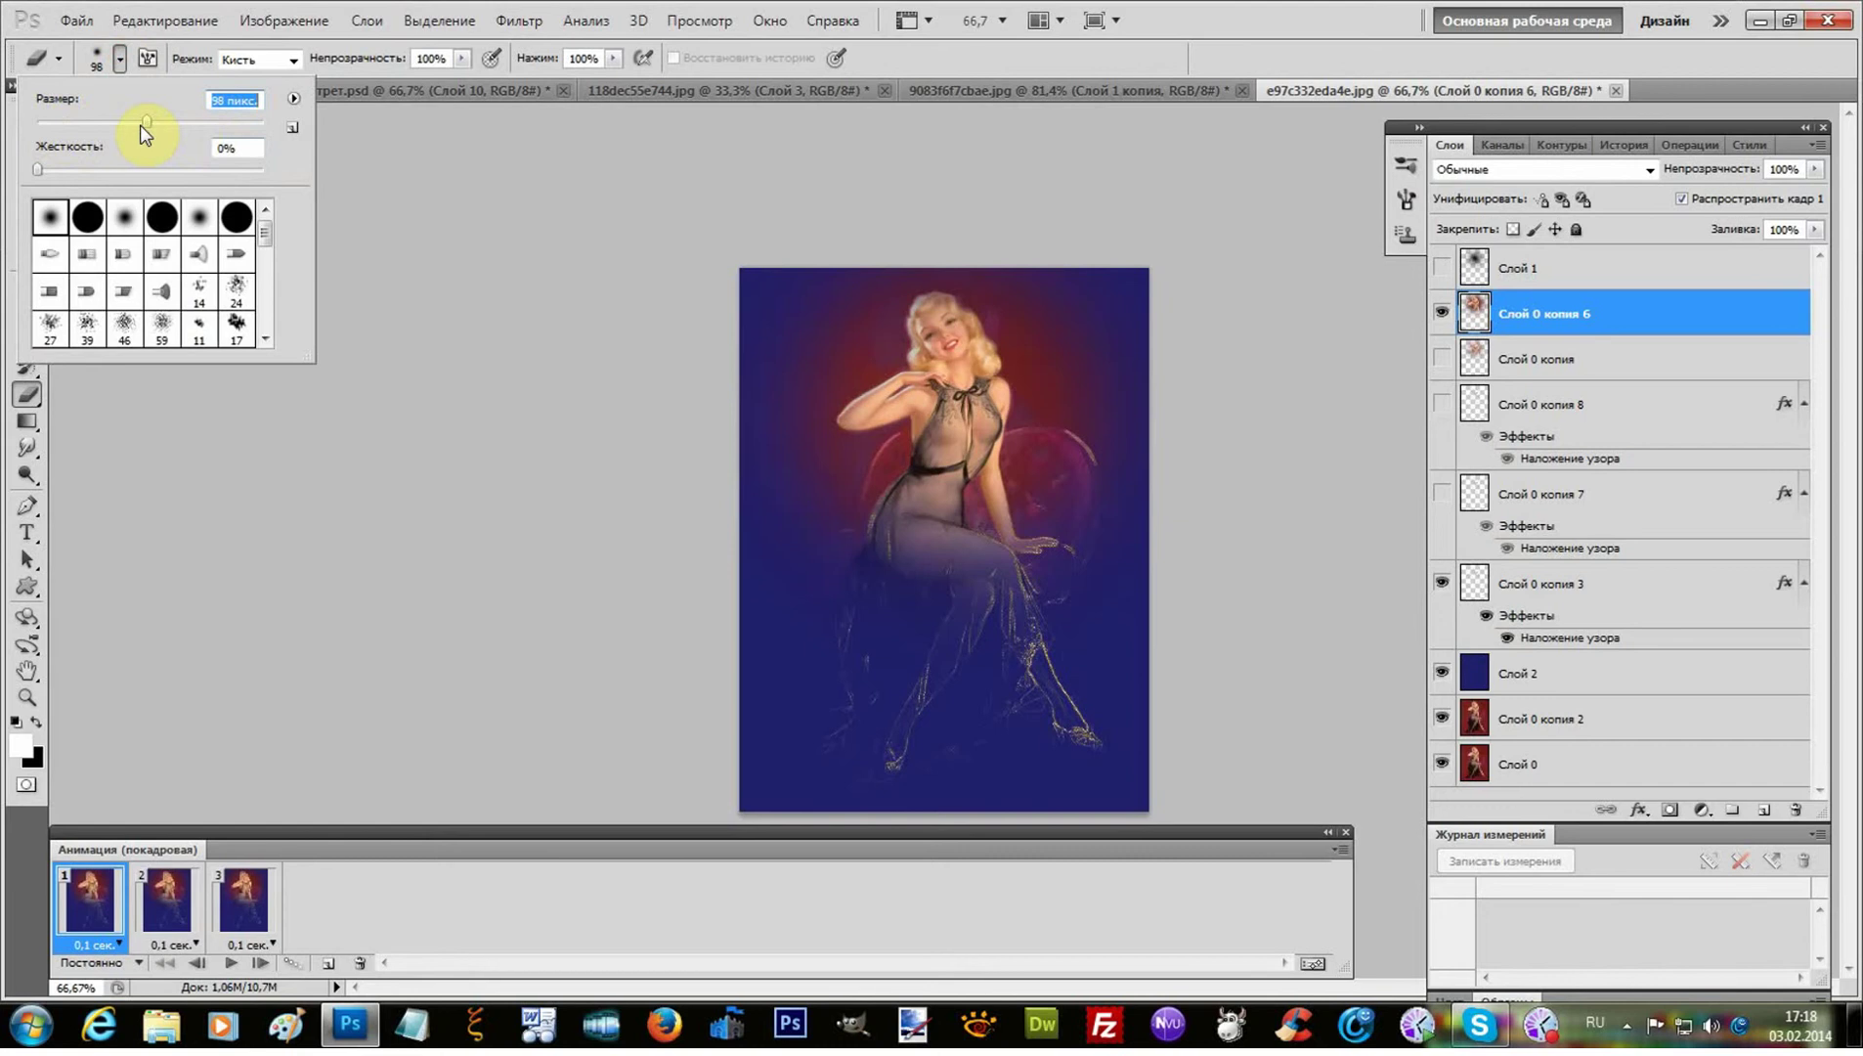
pyautogui.moveTo(147, 121); pyautogui.dragTo(178, 121)
pyautogui.click(429, 262)
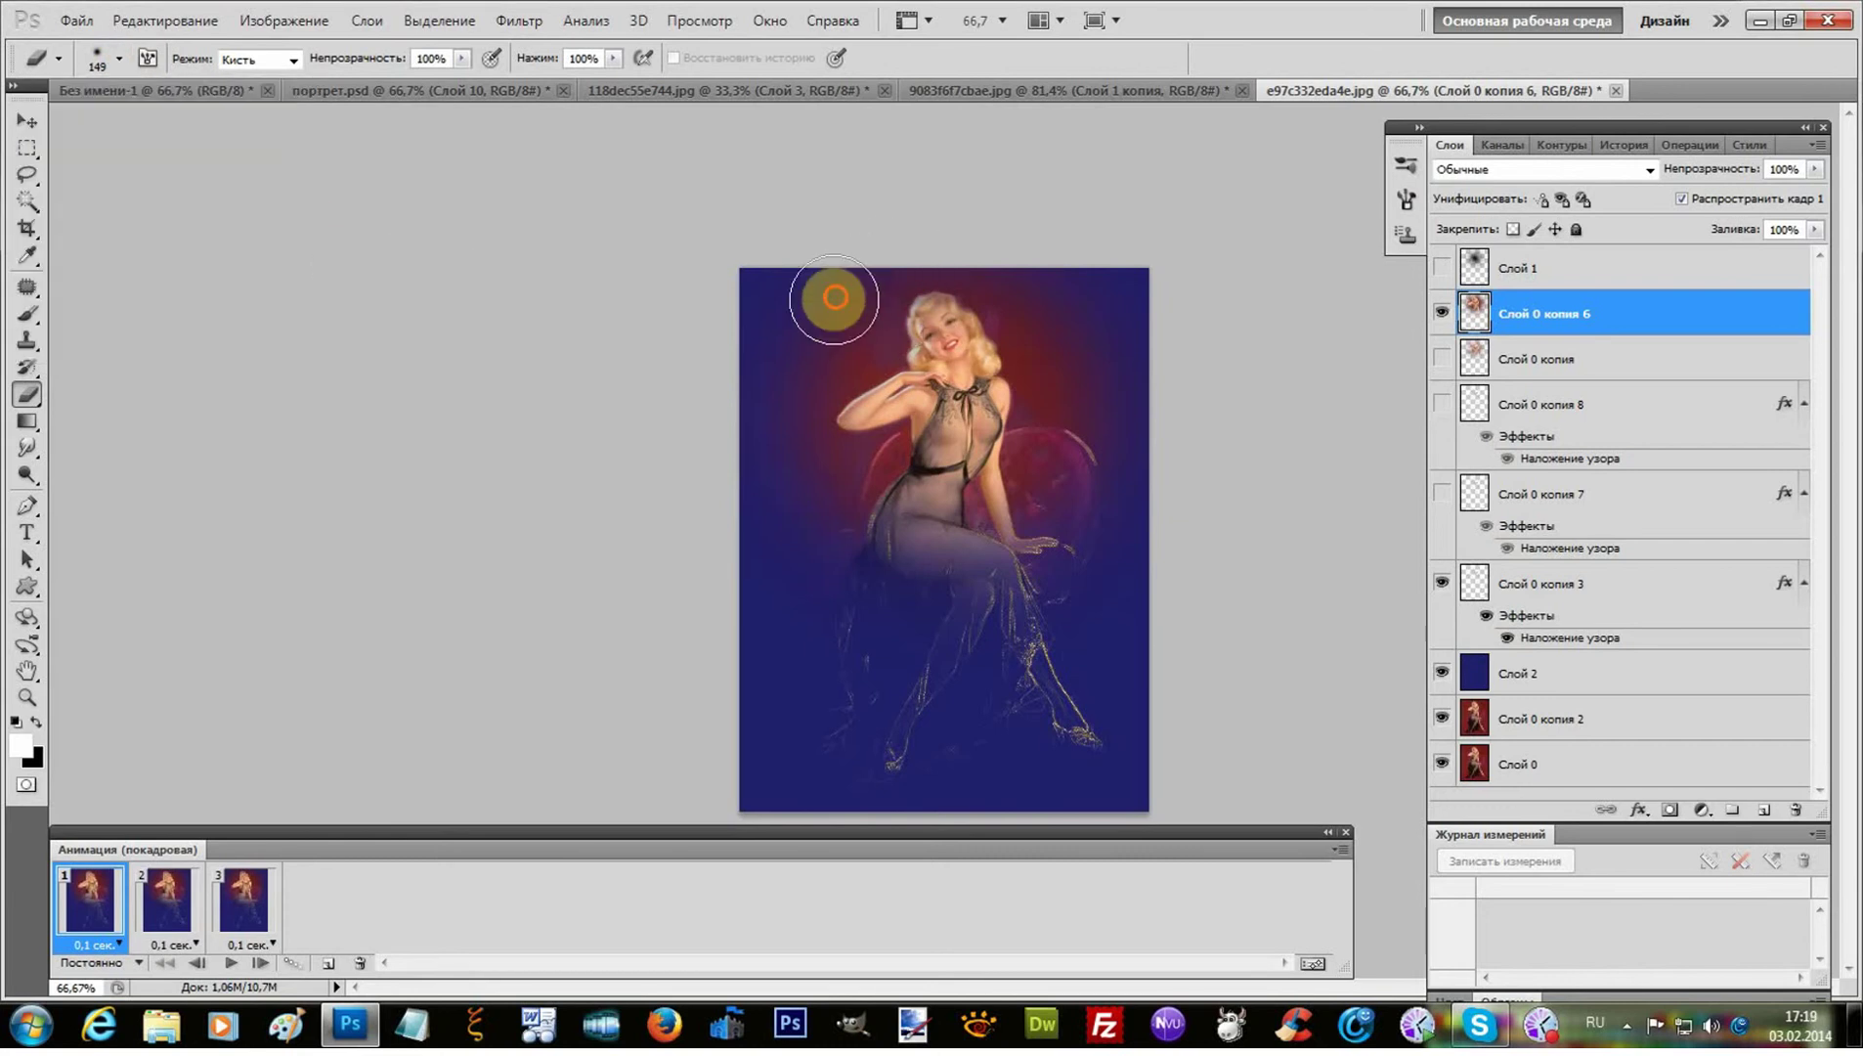
pyautogui.click(462, 58)
pyautogui.moveTo(443, 86); pyautogui.dragTo(415, 86)
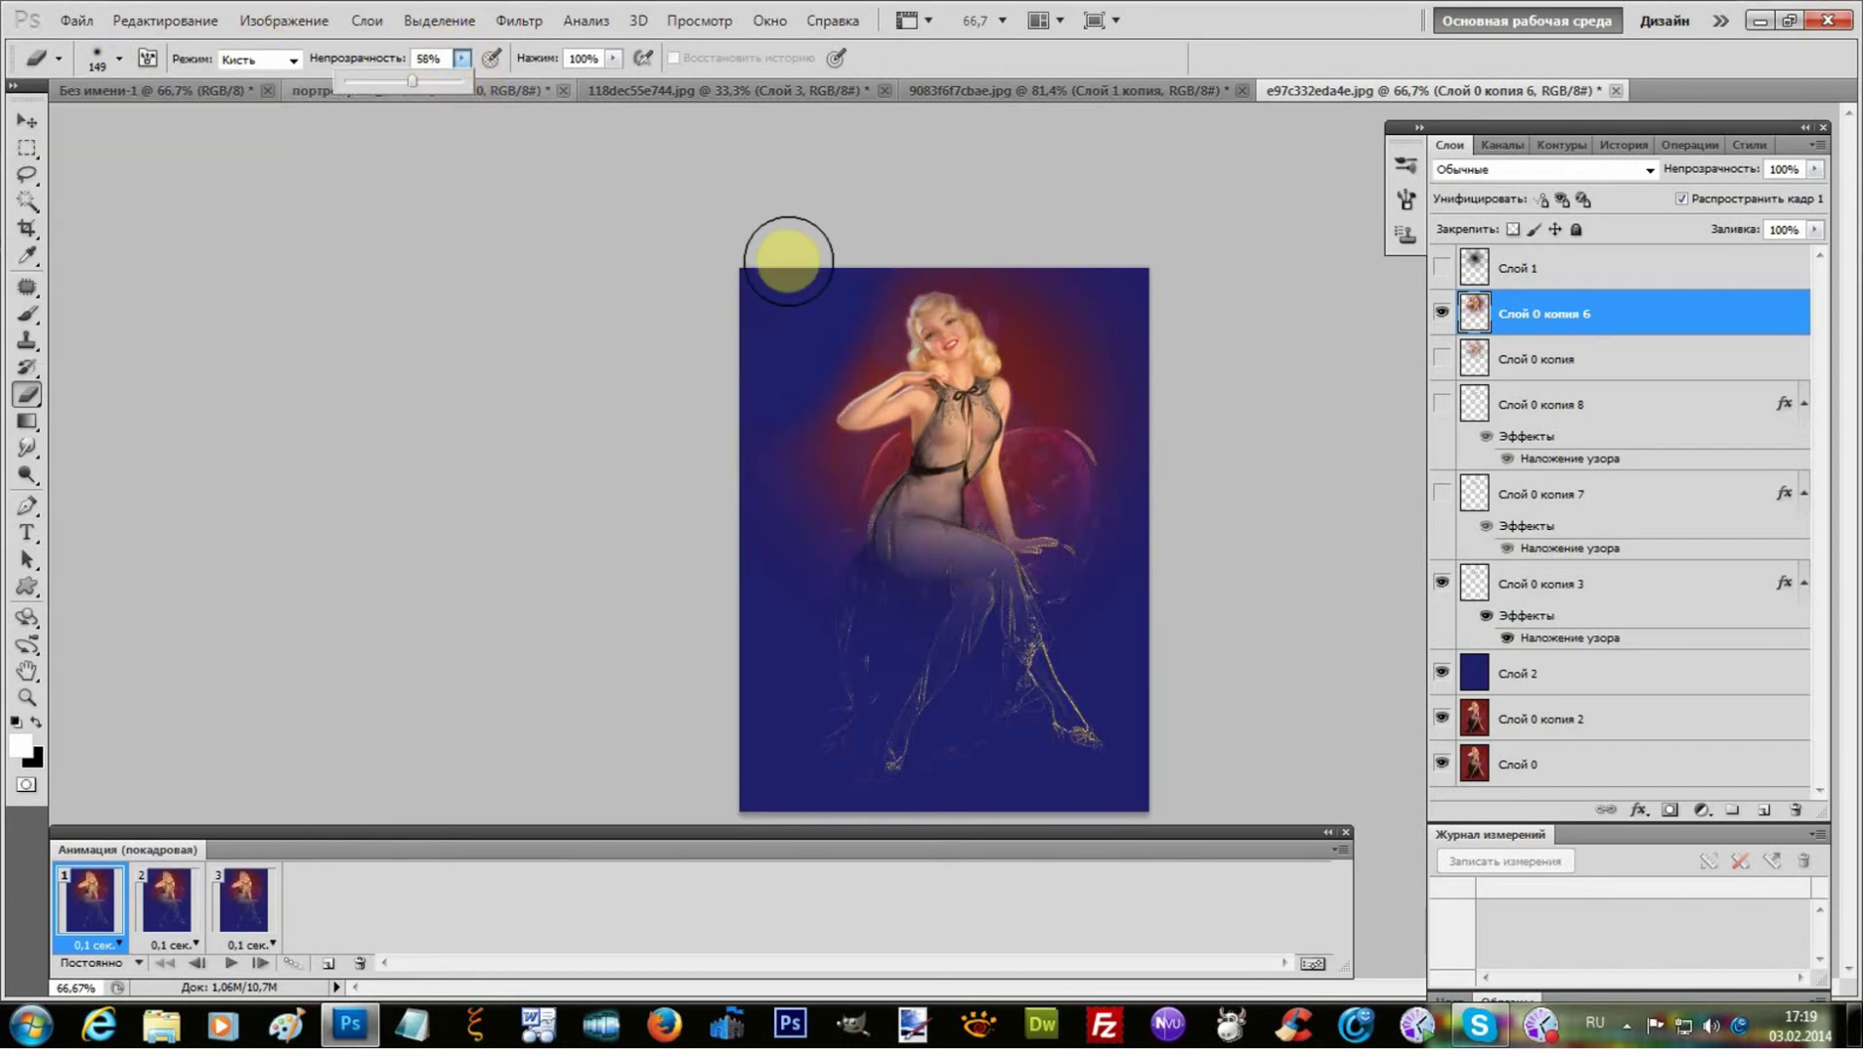
pyautogui.moveTo(1134, 387)
pyautogui.mouseDown()
pyautogui.moveTo(1061, 320)
pyautogui.moveTo(1090, 378)
pyautogui.moveTo(1090, 316)
pyautogui.moveTo(1046, 298)
pyautogui.mouseUp()
pyautogui.moveTo(866, 272)
pyautogui.mouseDown()
pyautogui.moveTo(761, 366)
pyautogui.moveTo(811, 541)
pyautogui.moveTo(814, 322)
pyautogui.mouseUp()
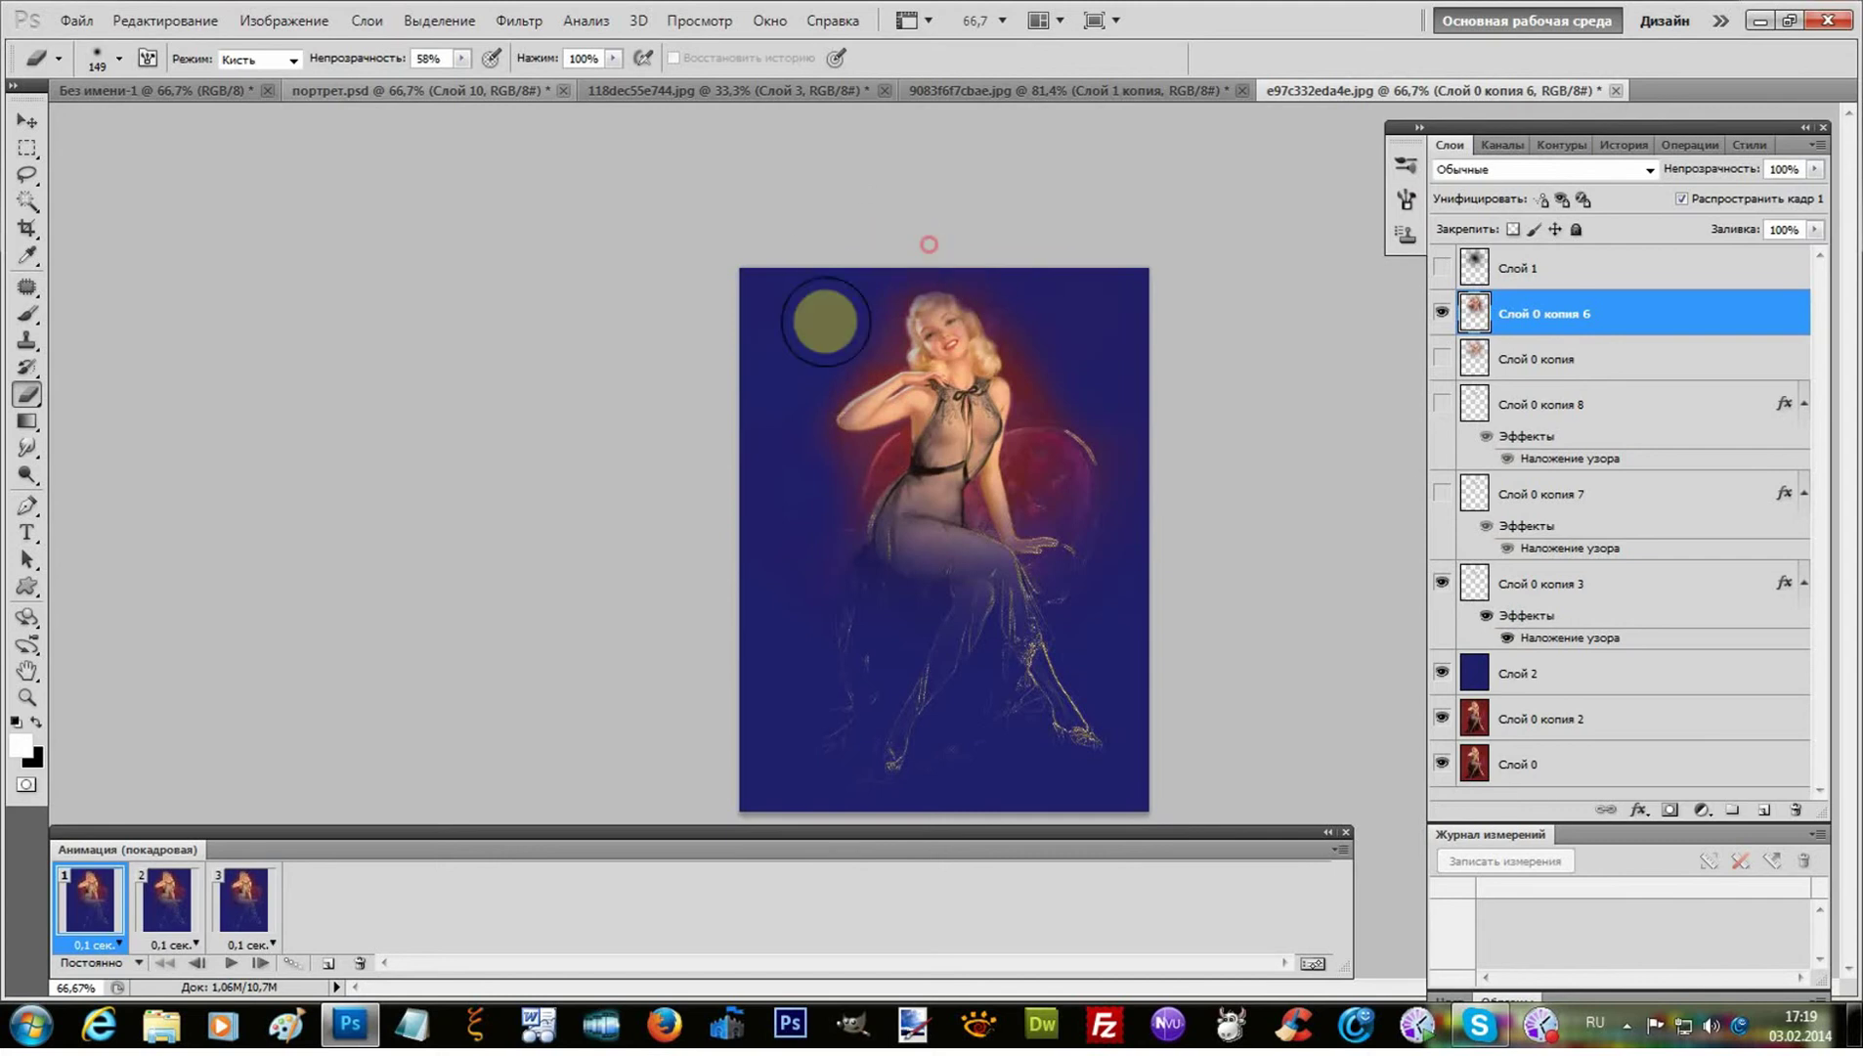
pyautogui.moveTo(1064, 455)
pyautogui.mouseDown()
pyautogui.moveTo(1085, 489)
pyautogui.moveTo(806, 475)
pyautogui.moveTo(804, 331)
pyautogui.moveTo(775, 286)
pyautogui.moveTo(840, 316)
pyautogui.mouseUp()
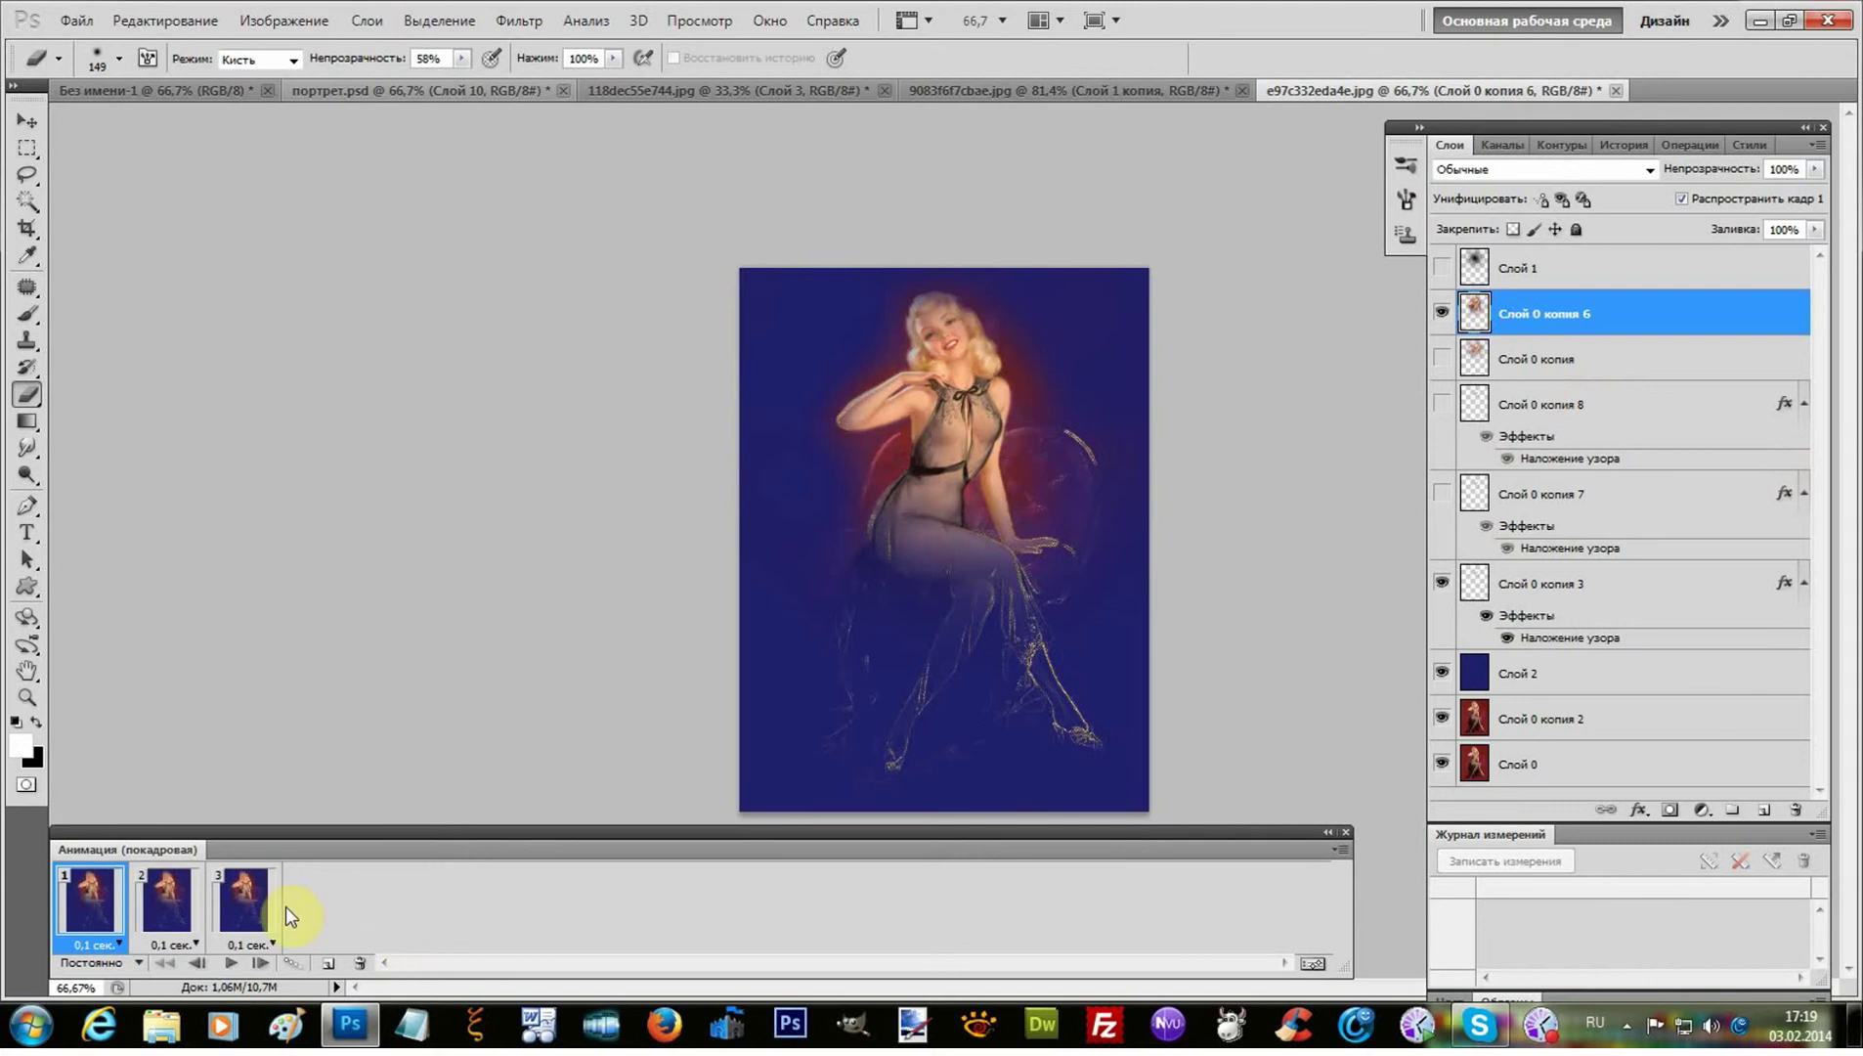
# - Fill background layer Слой 2 with a much darker navy blue in the first animation frame
pyautogui.click(92, 914)
pyautogui.click(1581, 685)
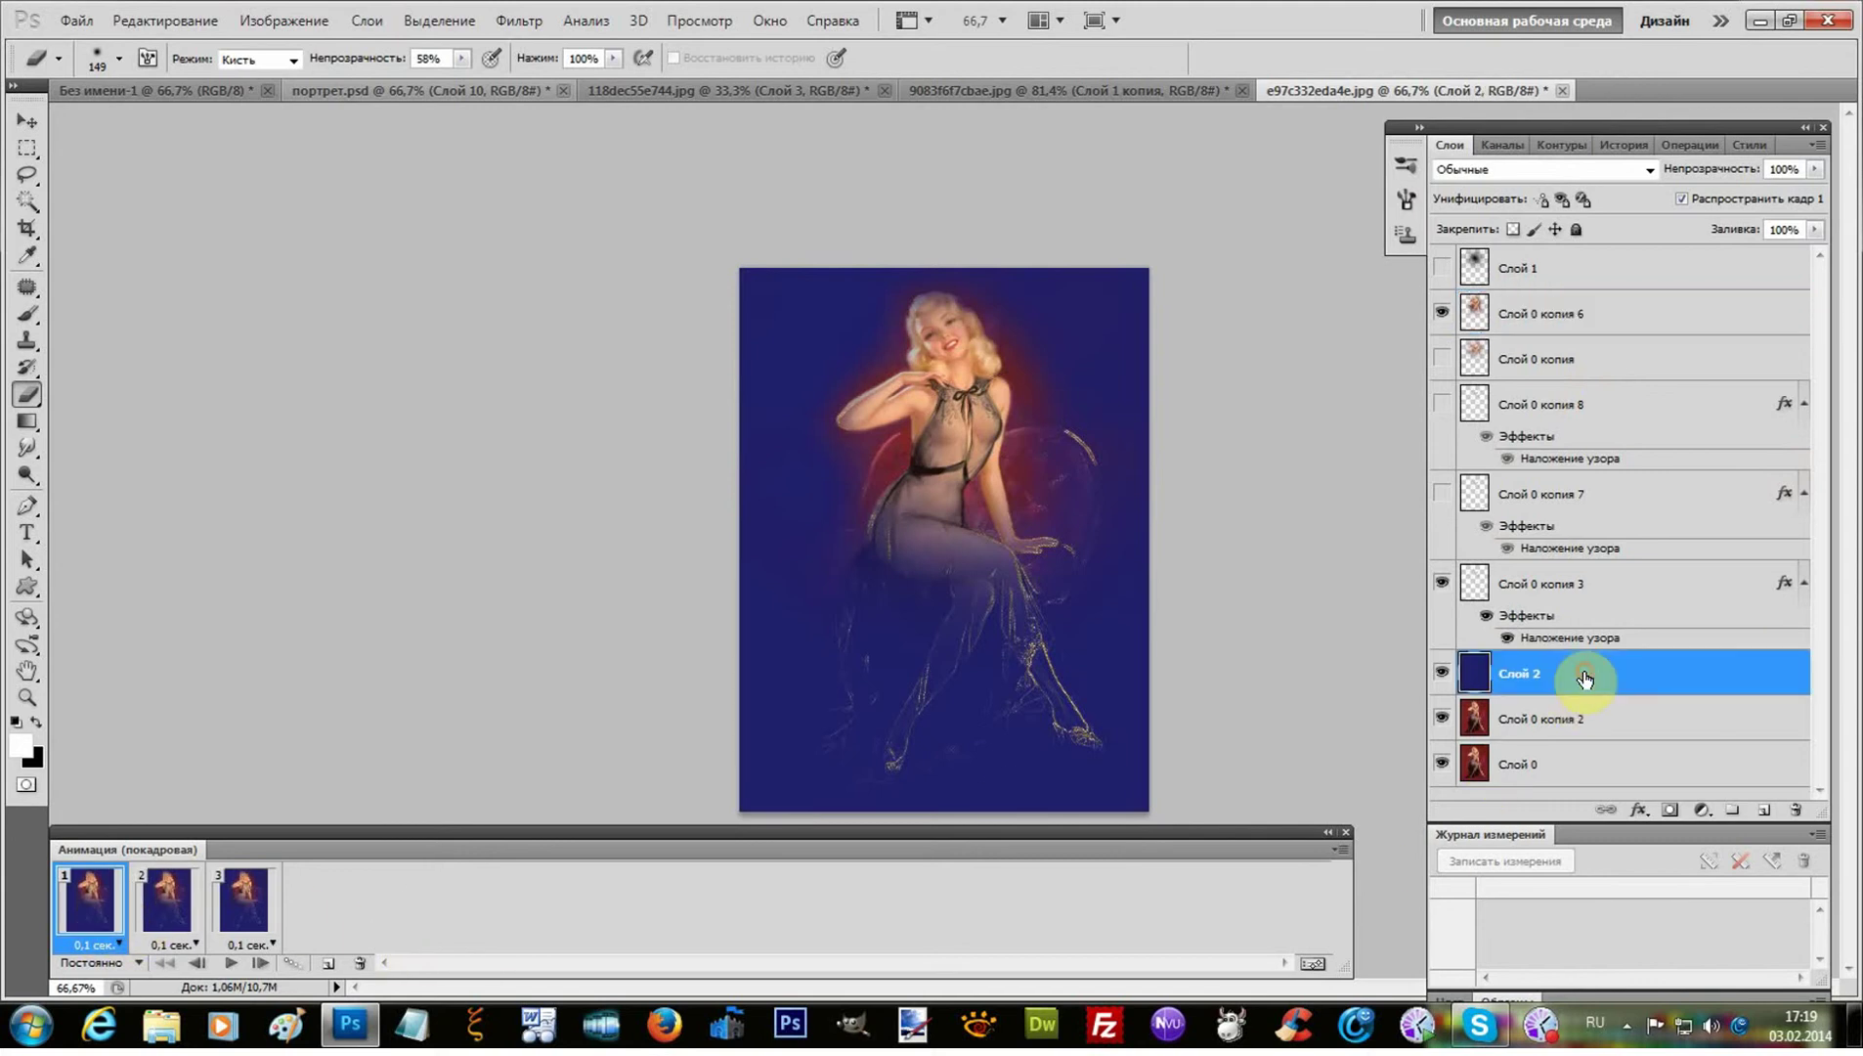
pyautogui.click(157, 20)
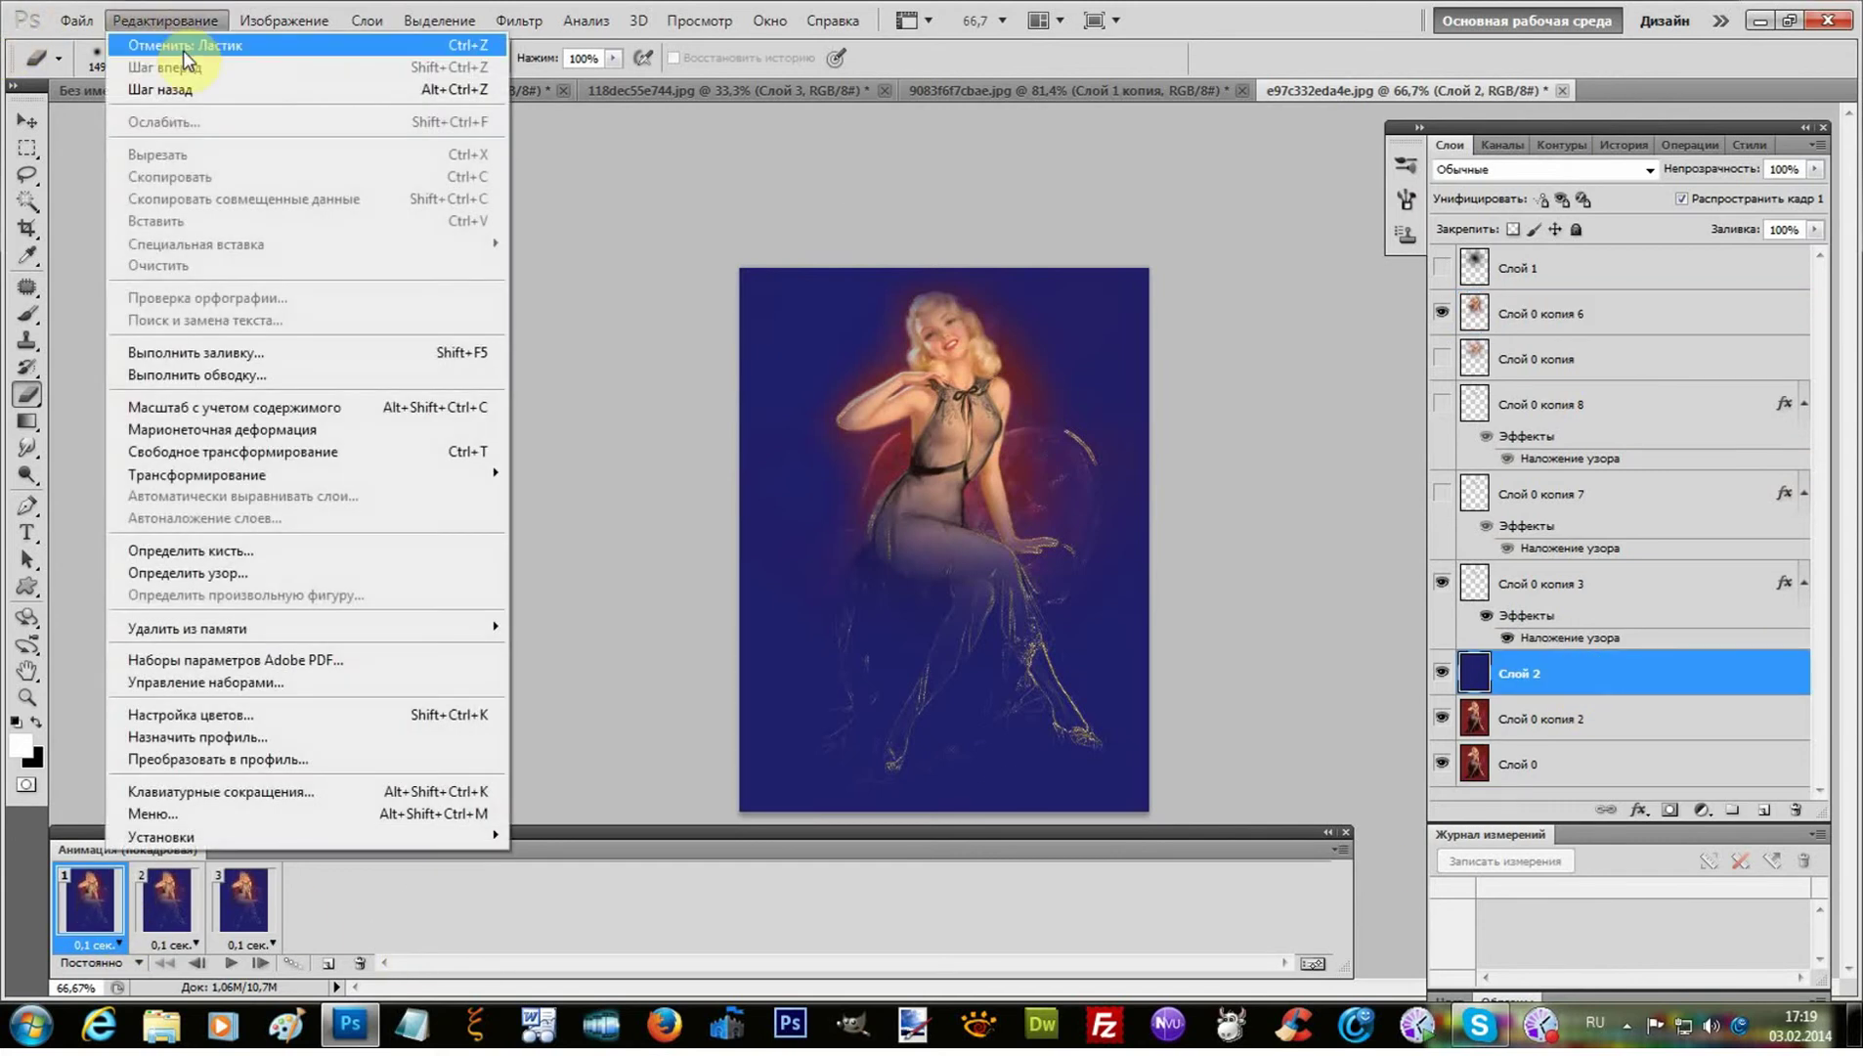
pyautogui.click(256, 355)
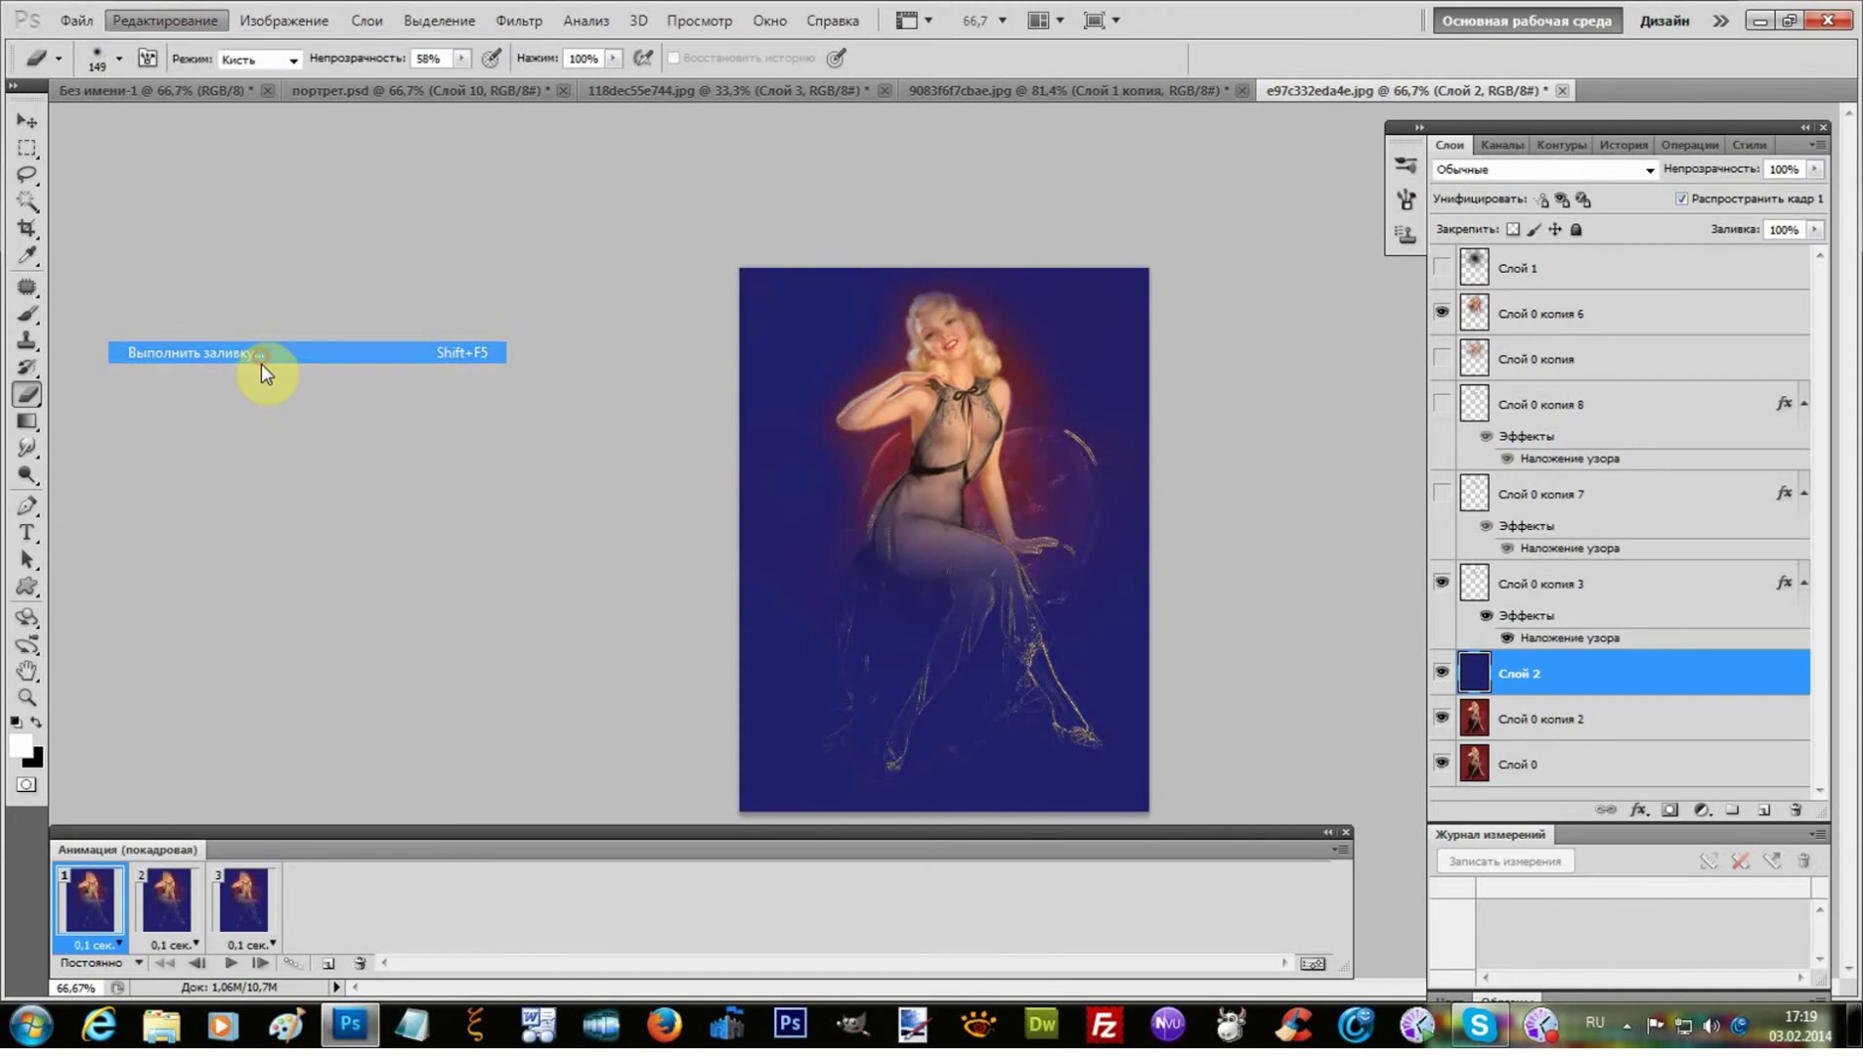
pyautogui.click(1576, 469)
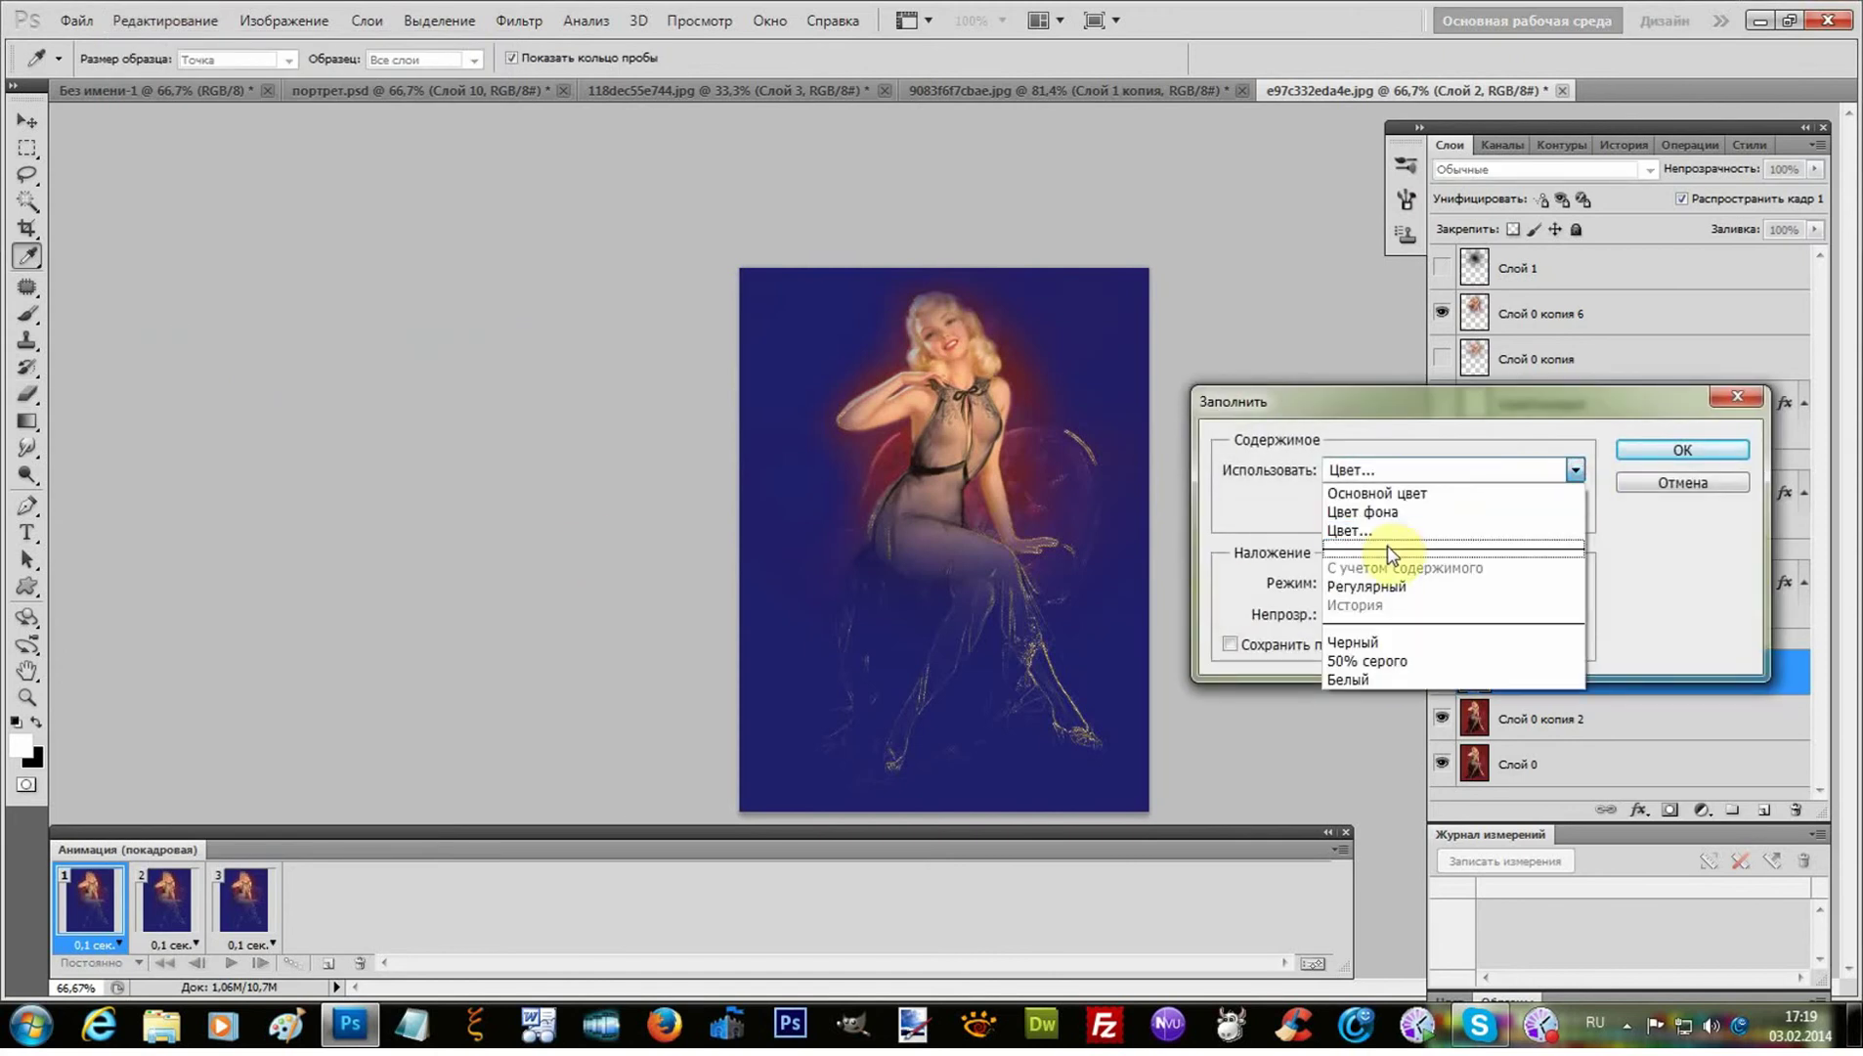
pyautogui.click(1390, 533)
pyautogui.click(284, 371)
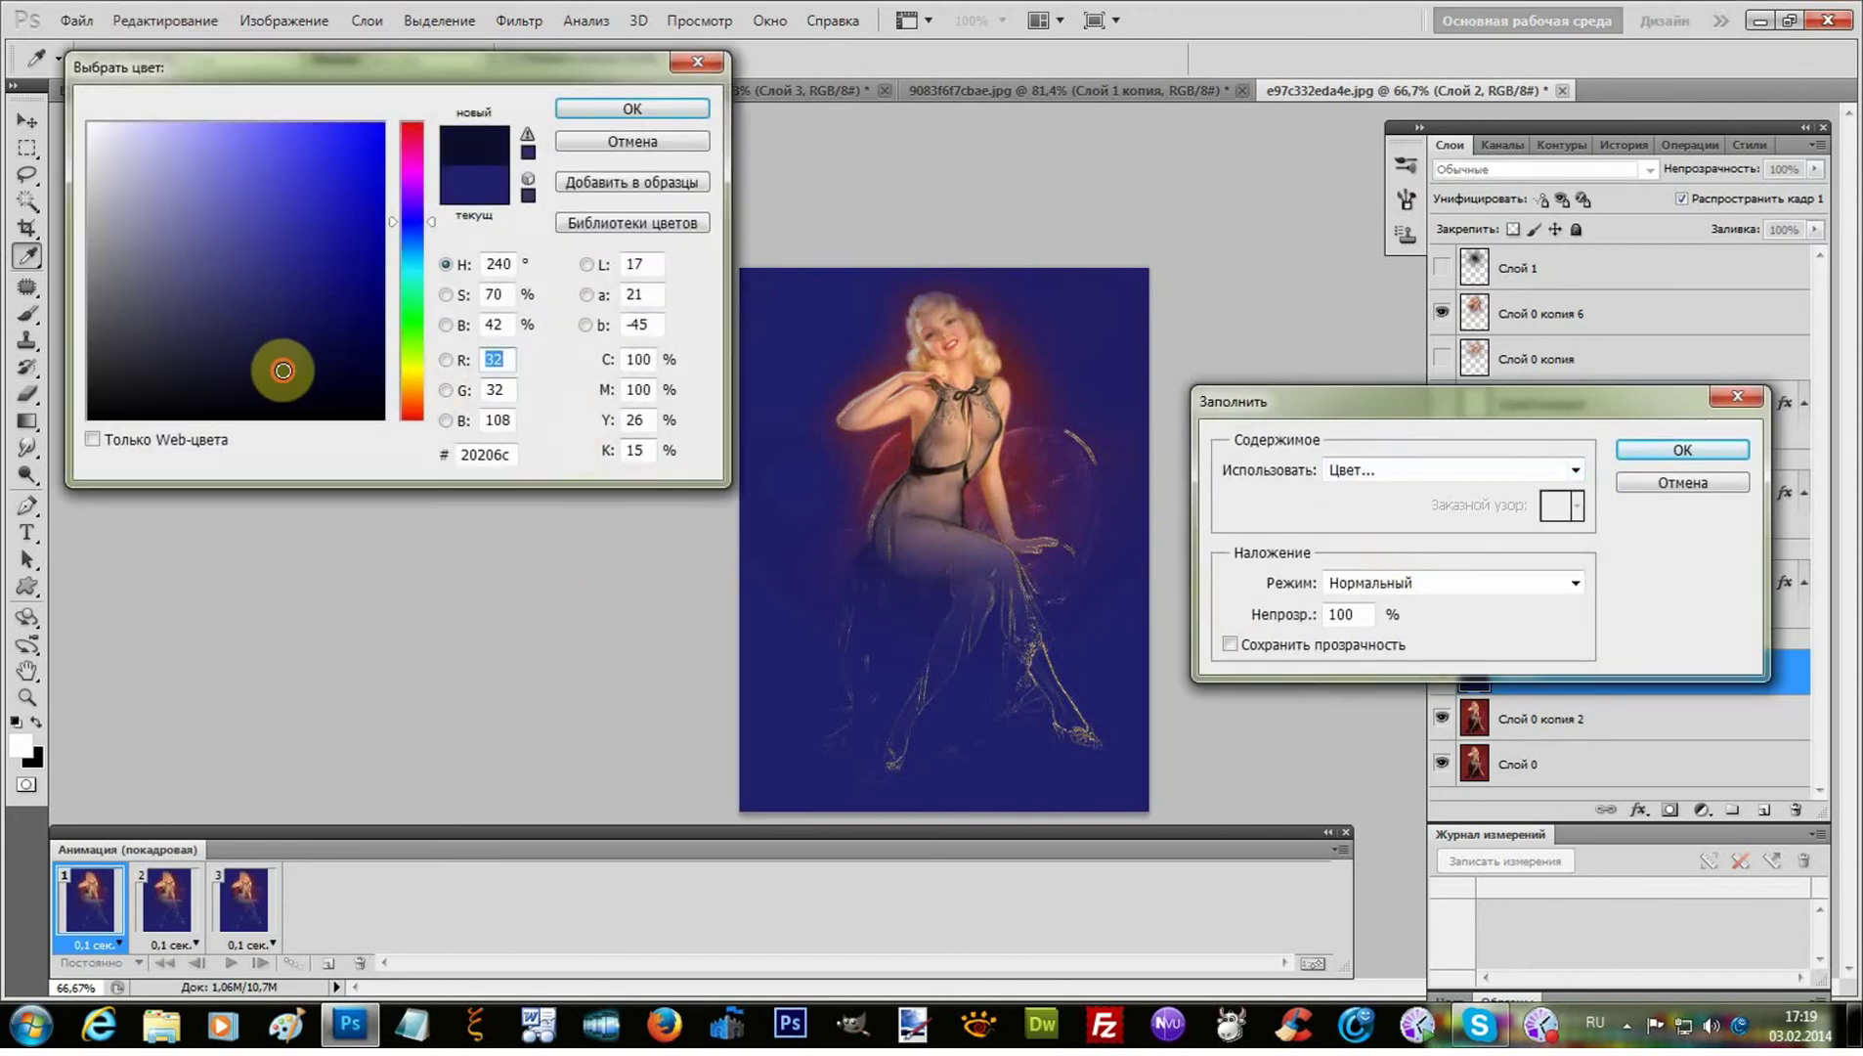
pyautogui.click(606, 109)
pyautogui.click(1682, 450)
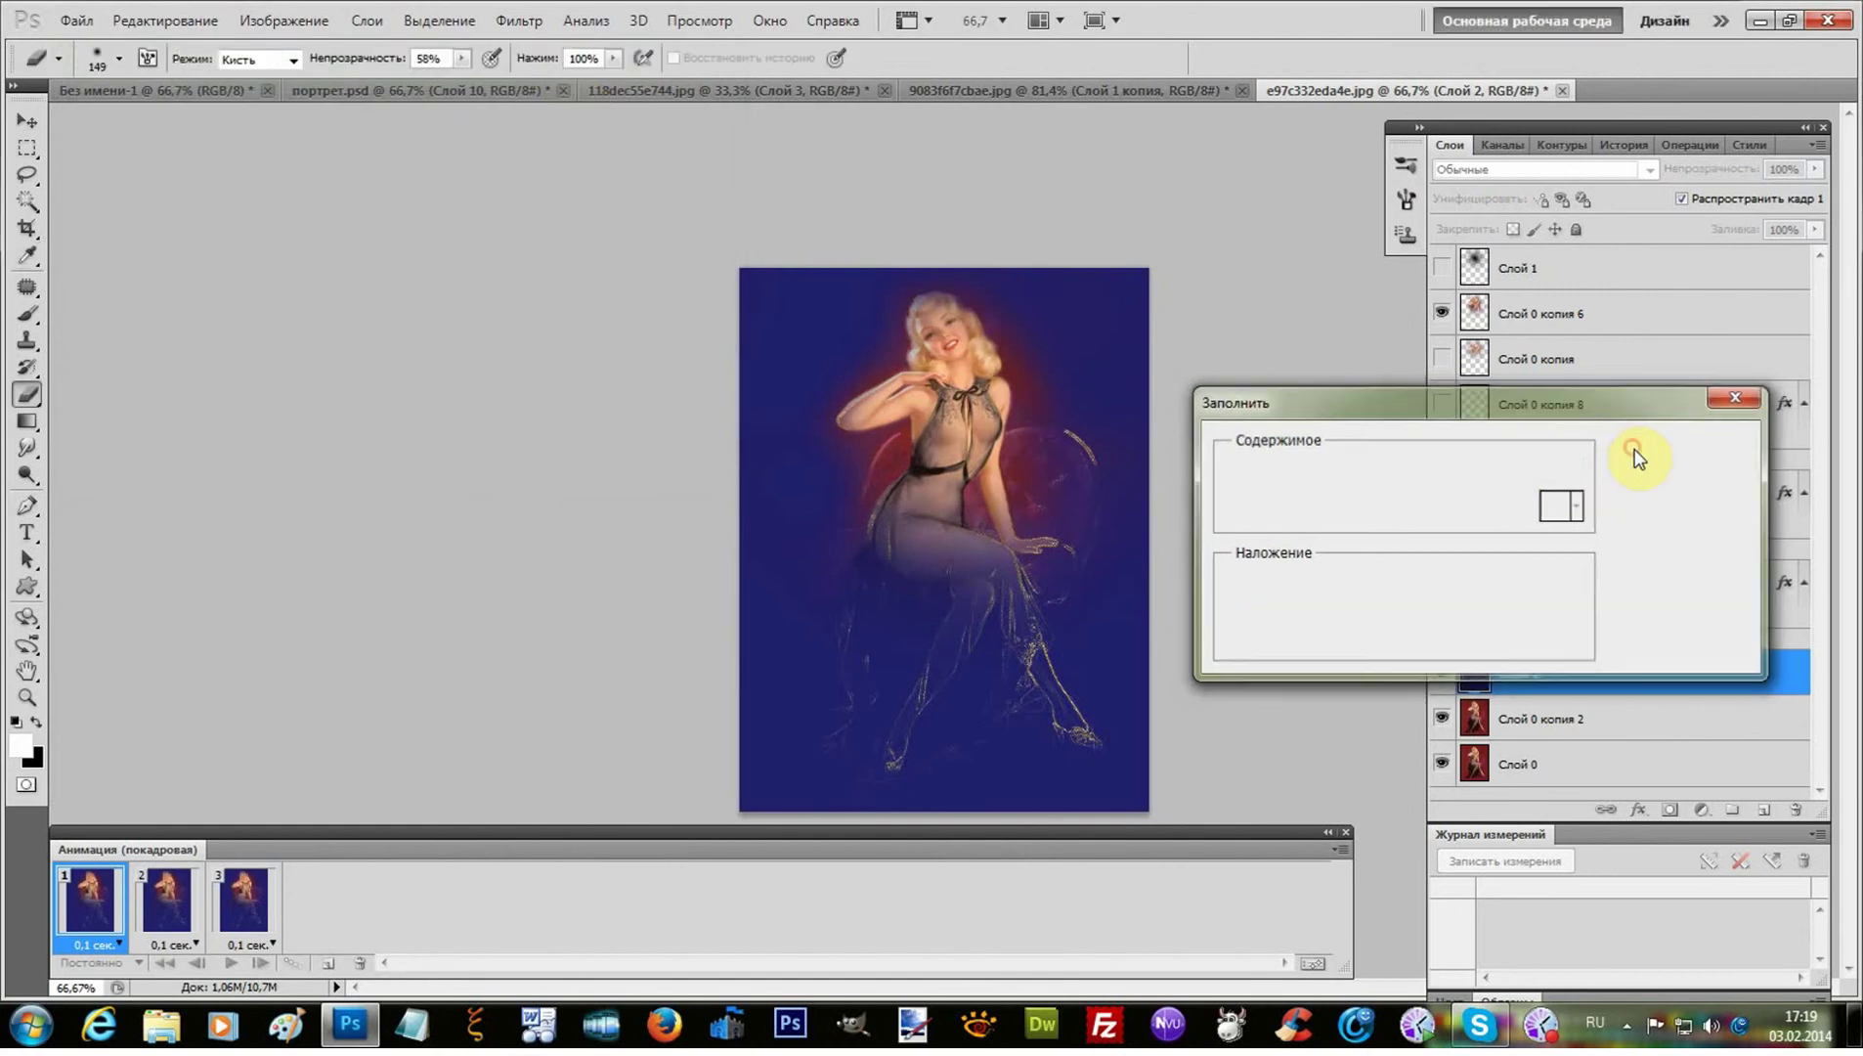
pyautogui.press('b')
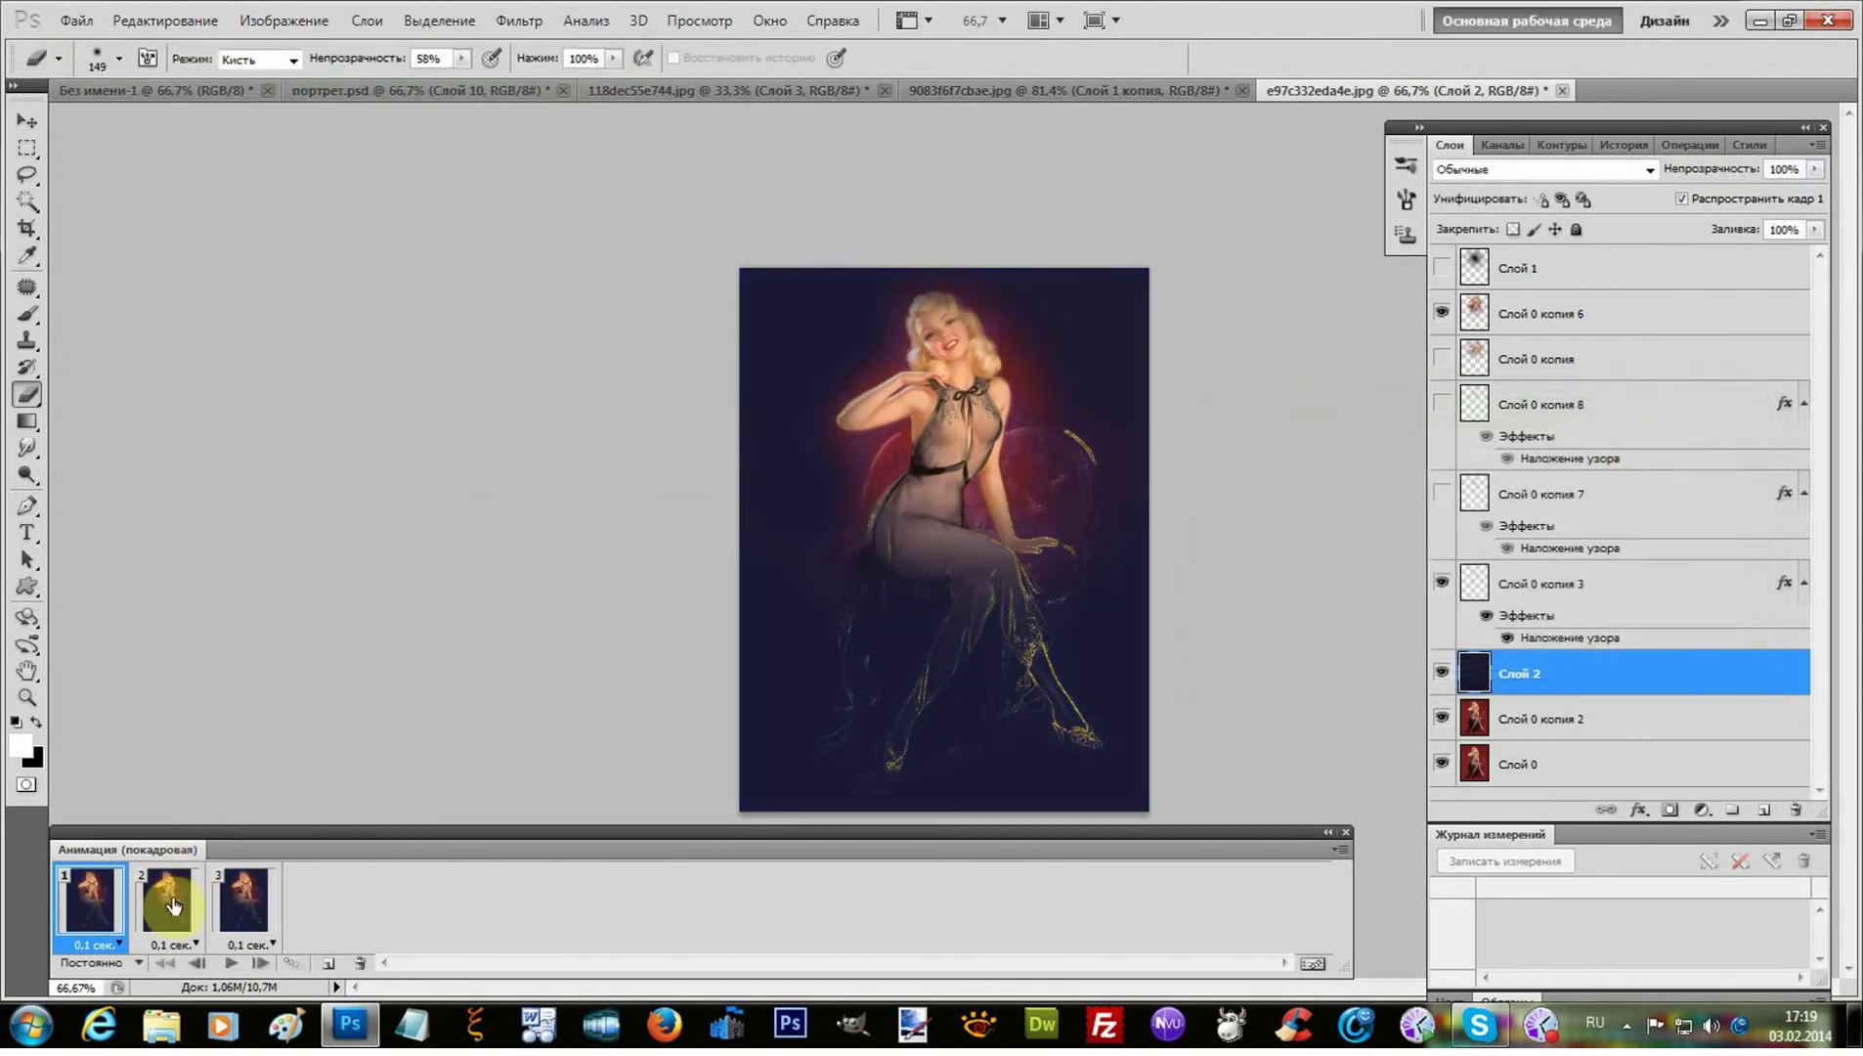
# - Play the animation to check it against the darker background, stop it and return to the first frame
pyautogui.click(231, 965)
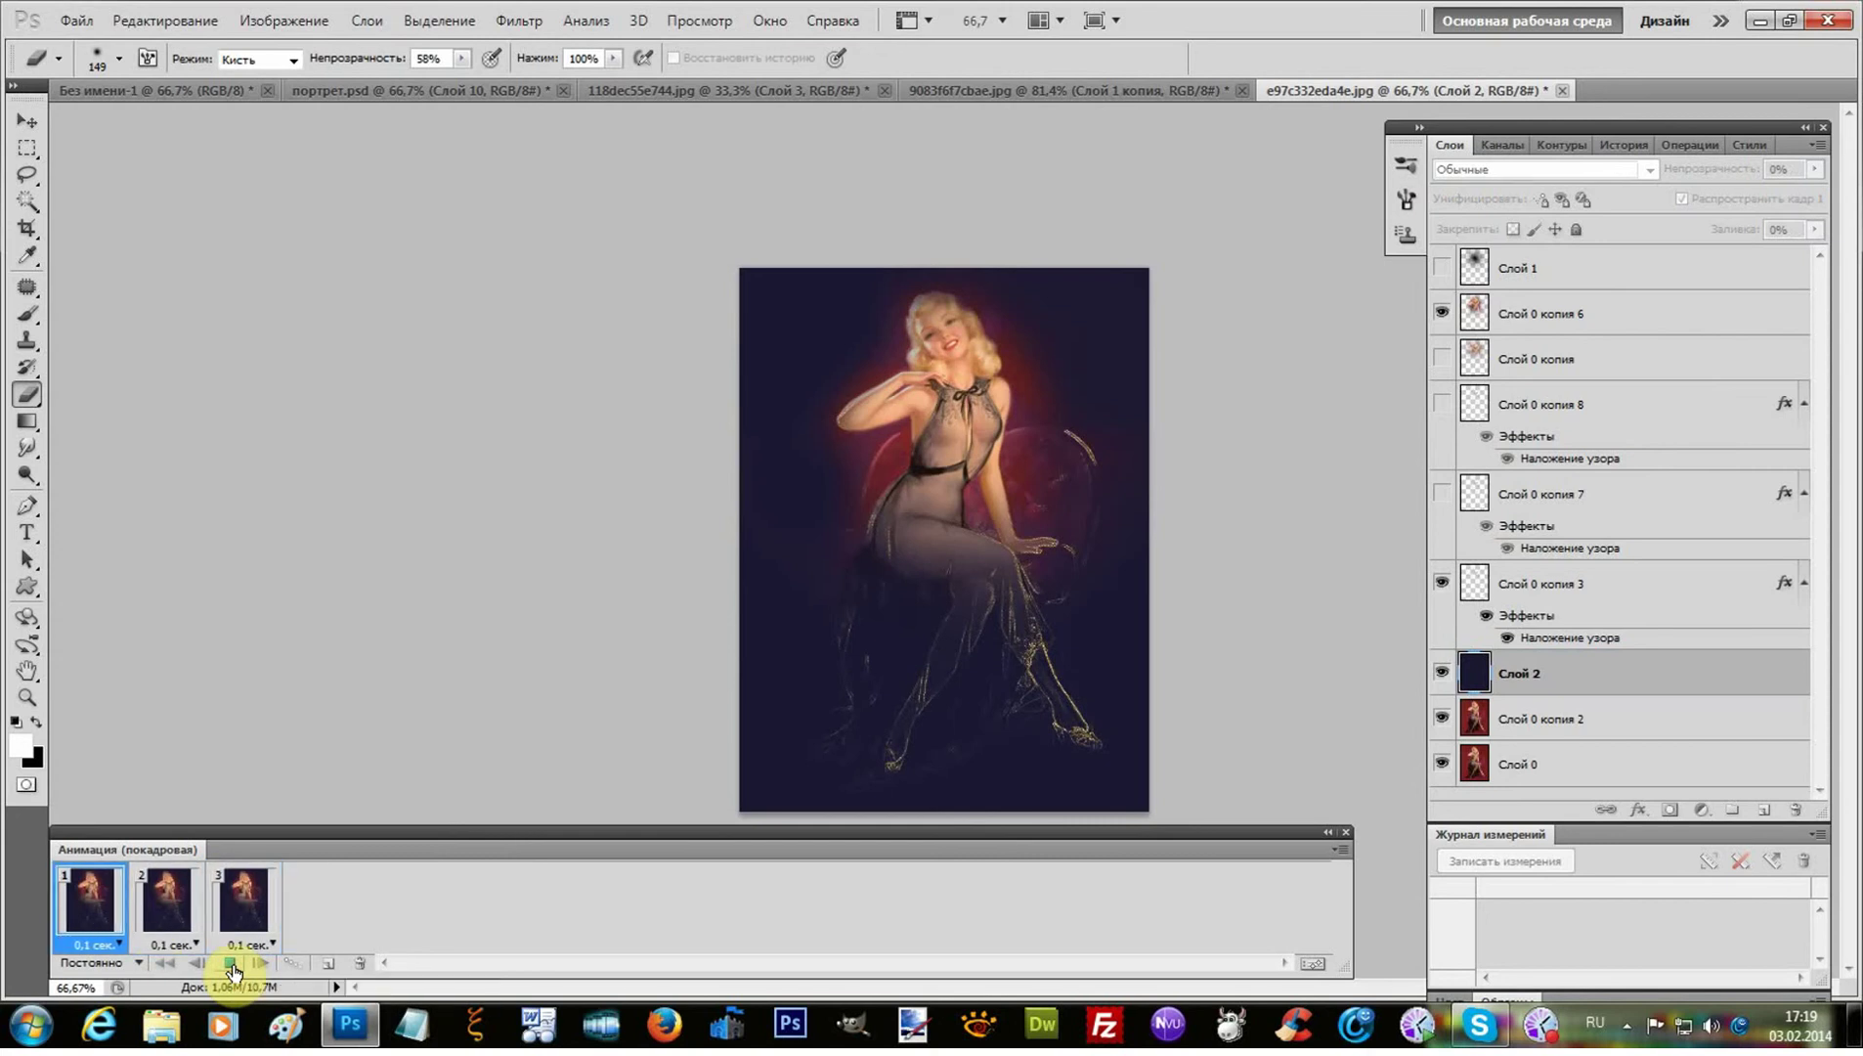
pyautogui.click(232, 969)
pyautogui.click(104, 909)
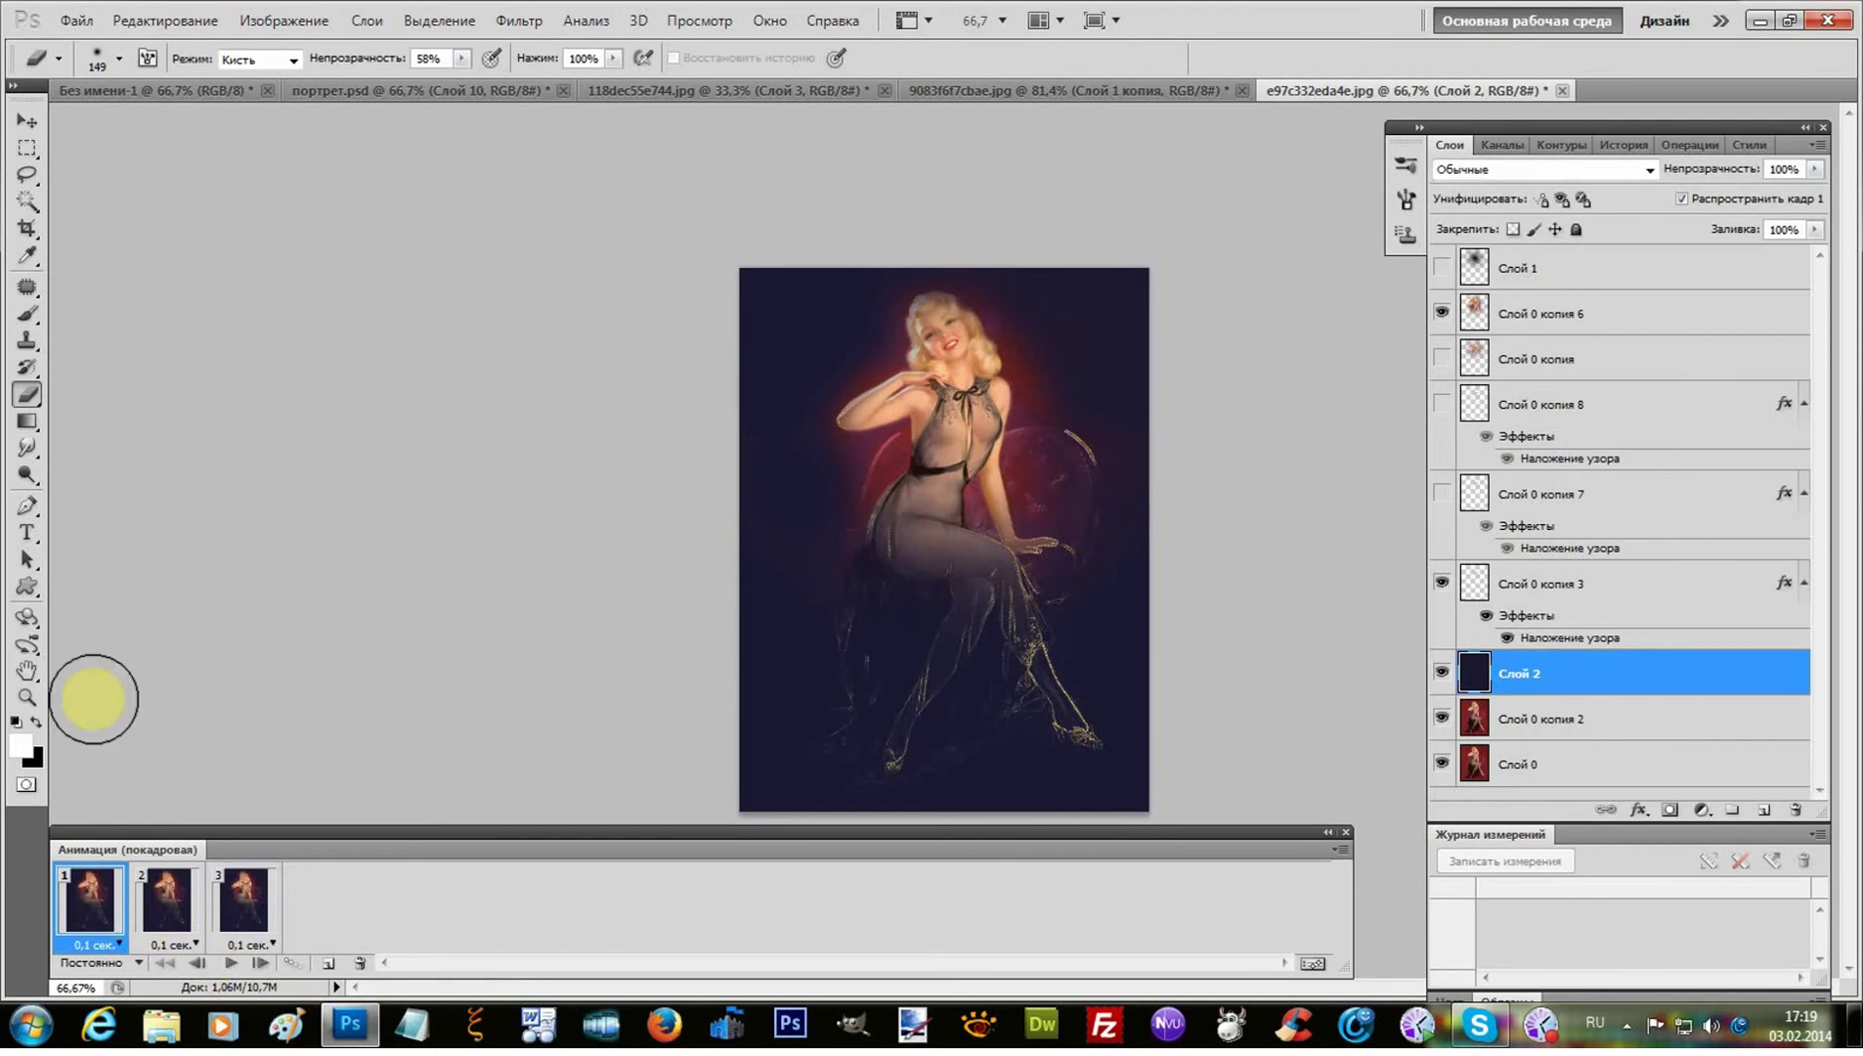
# - Start opening a file and browse from Изображения through the аниманимация folder to the заготовки анимации folder
pyautogui.click(78, 20)
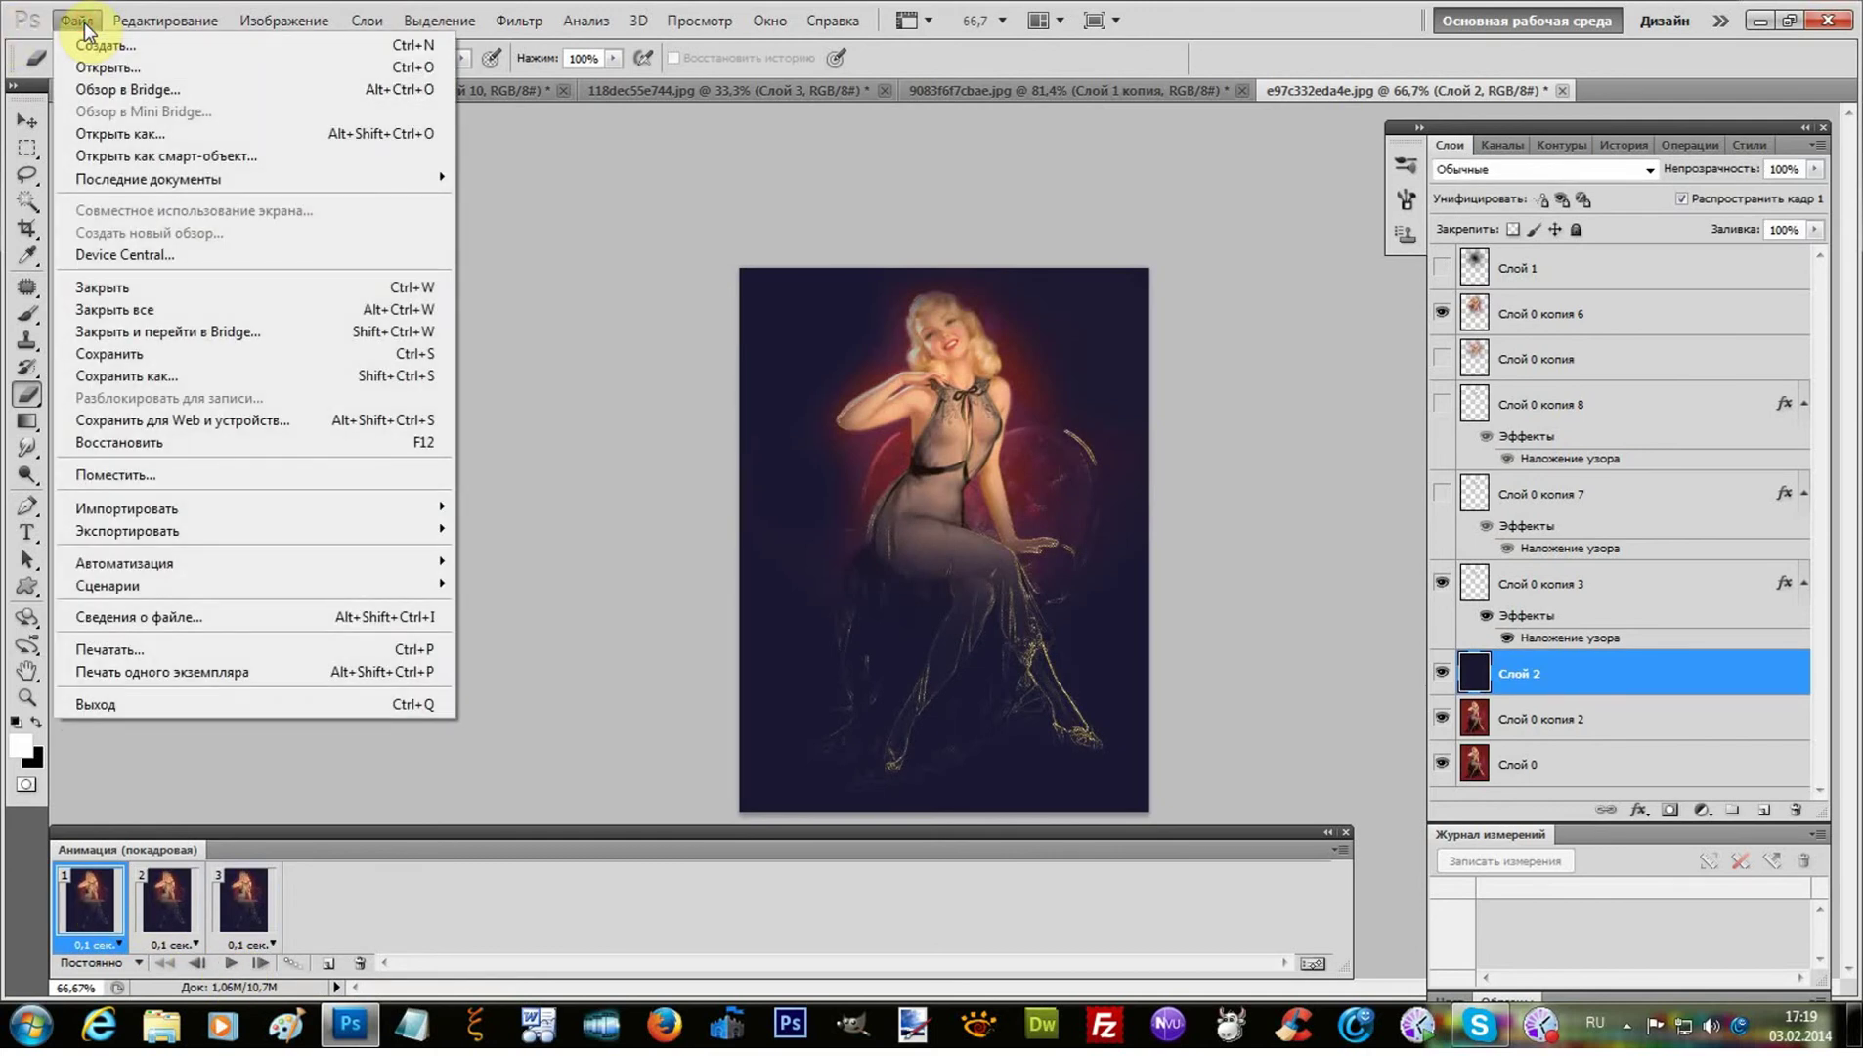
pyautogui.click(84, 21)
pyautogui.click(84, 22)
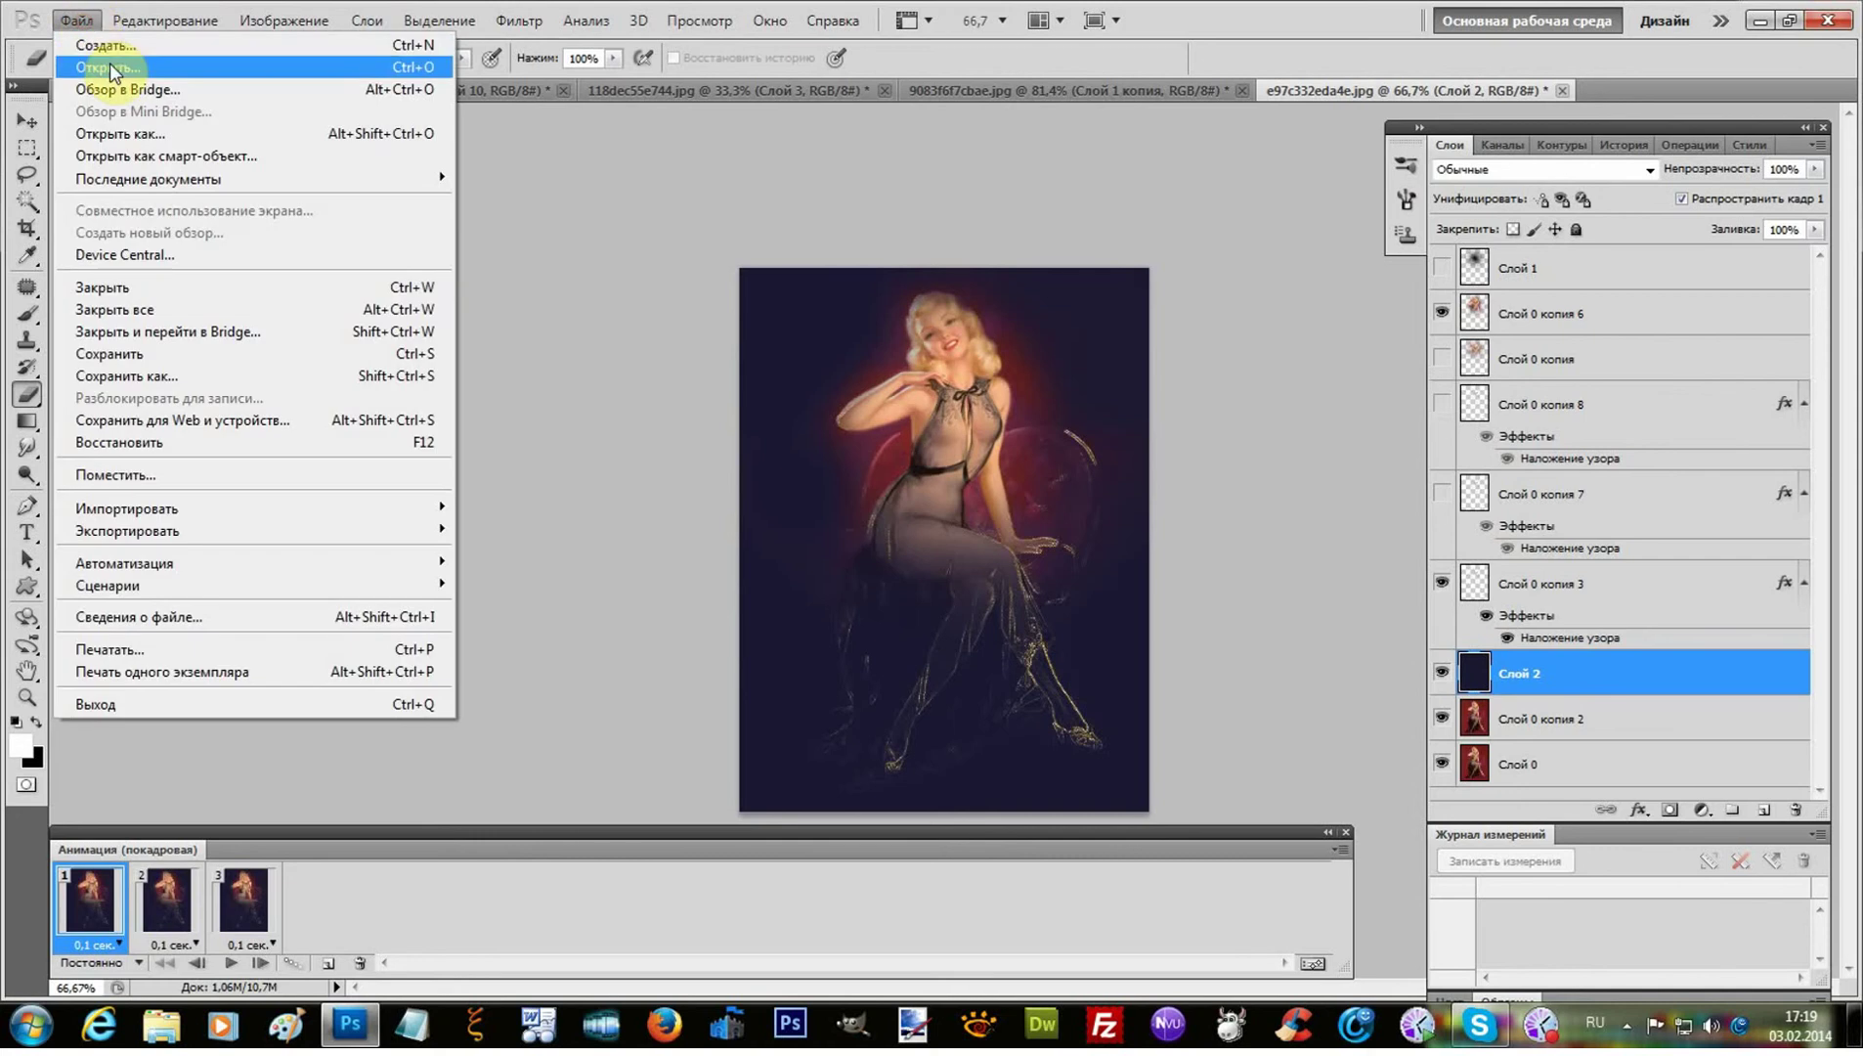
pyautogui.click(110, 66)
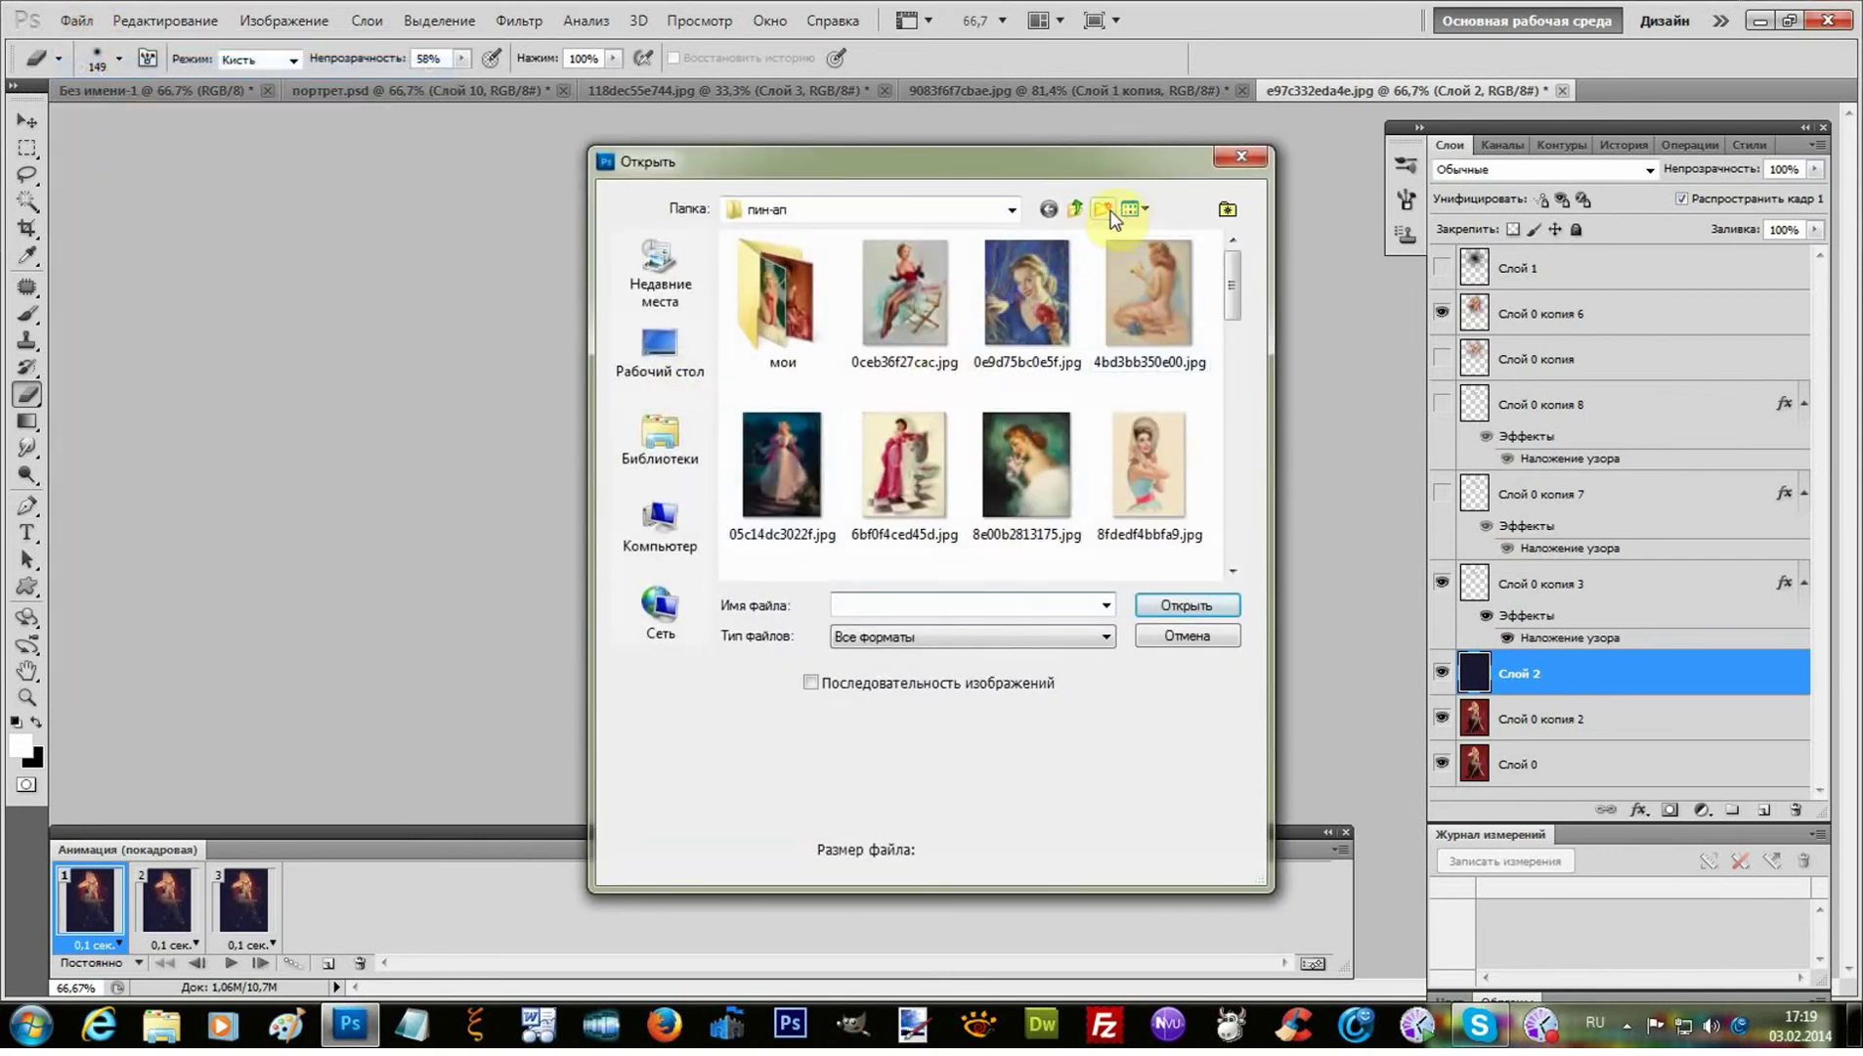
pyautogui.click(1077, 208)
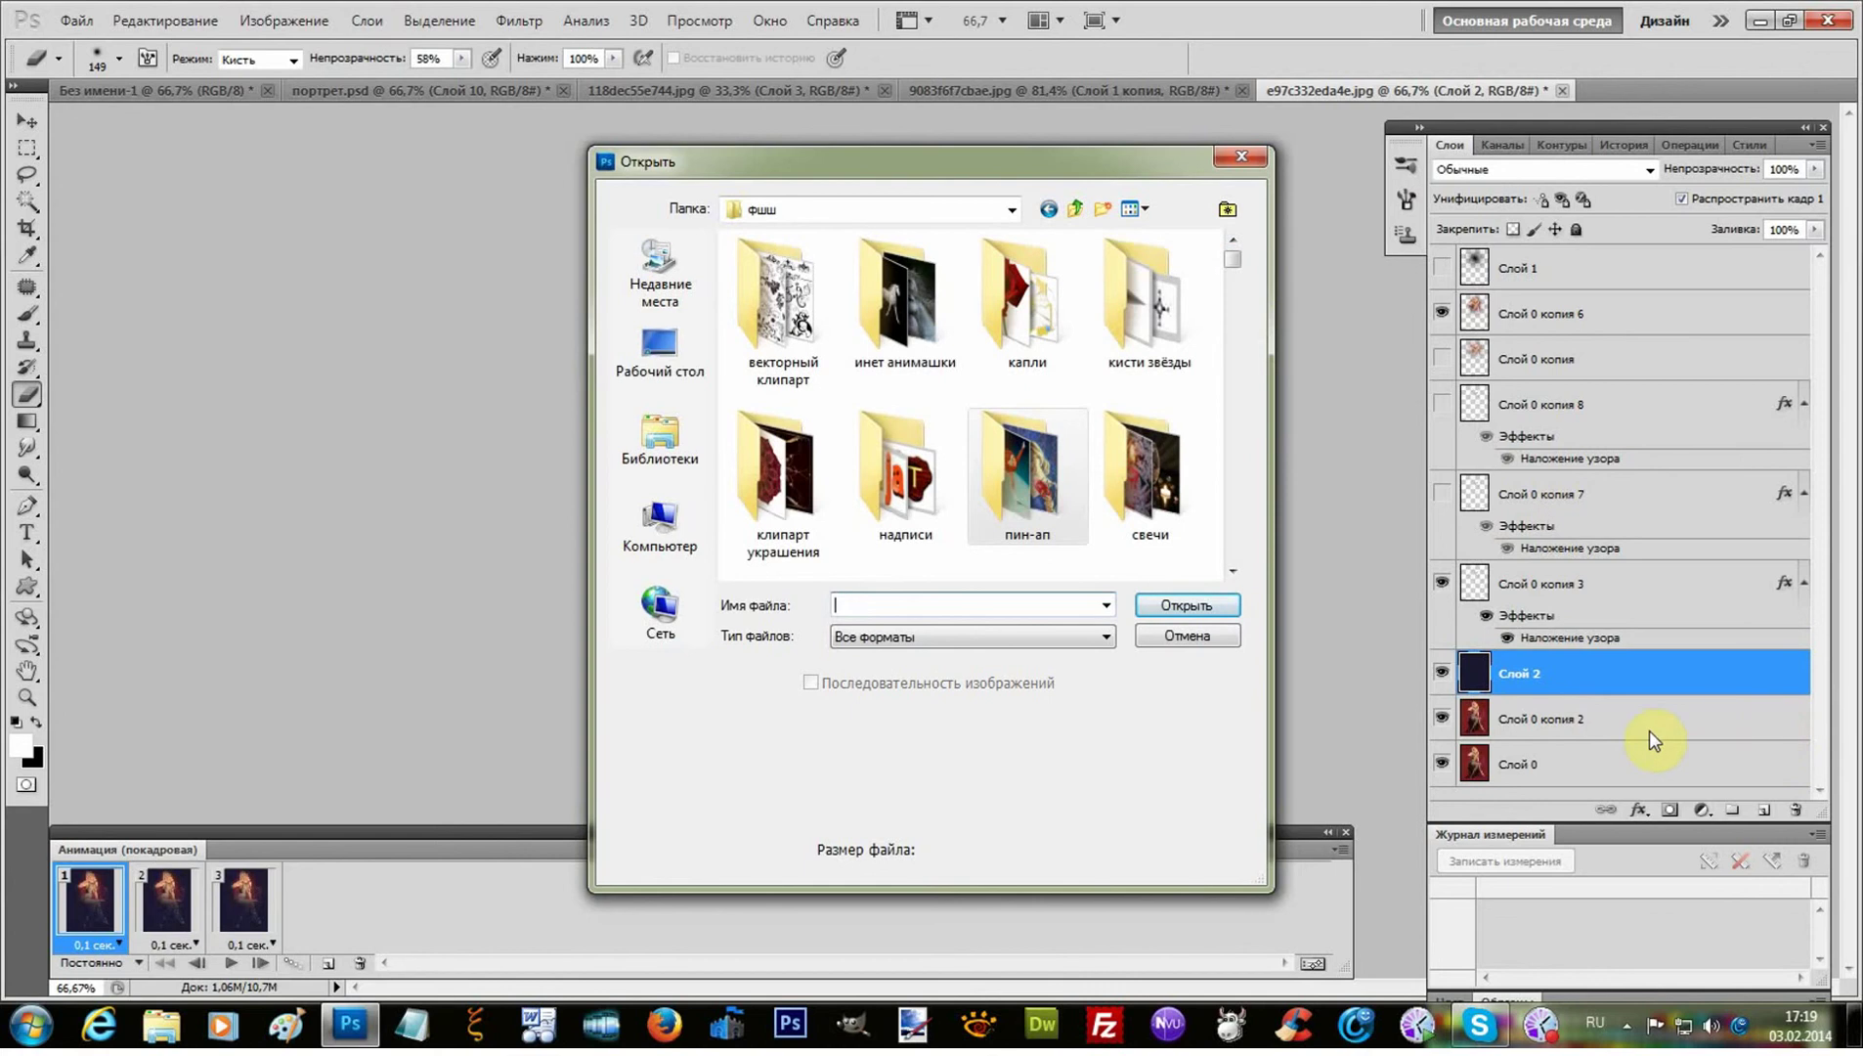
pyautogui.click(1075, 208)
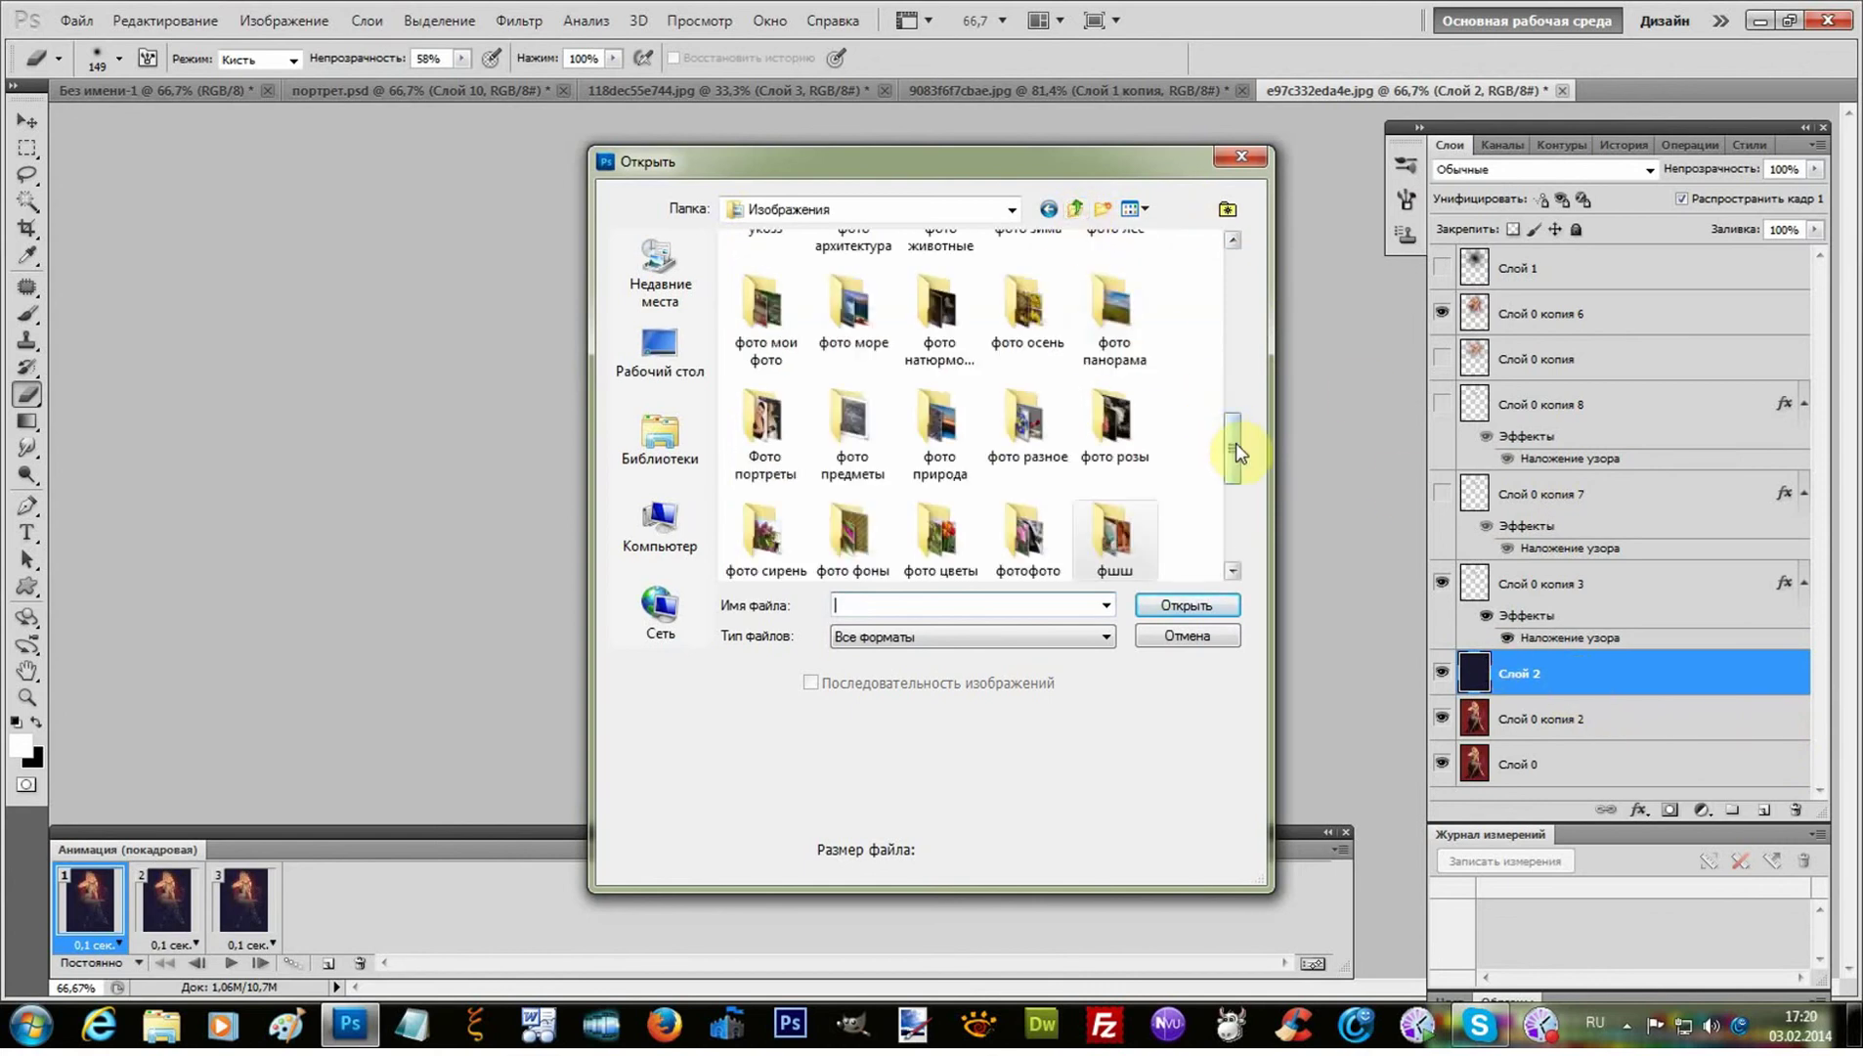
pyautogui.moveTo(1236, 443); pyautogui.dragTo(1253, 266)
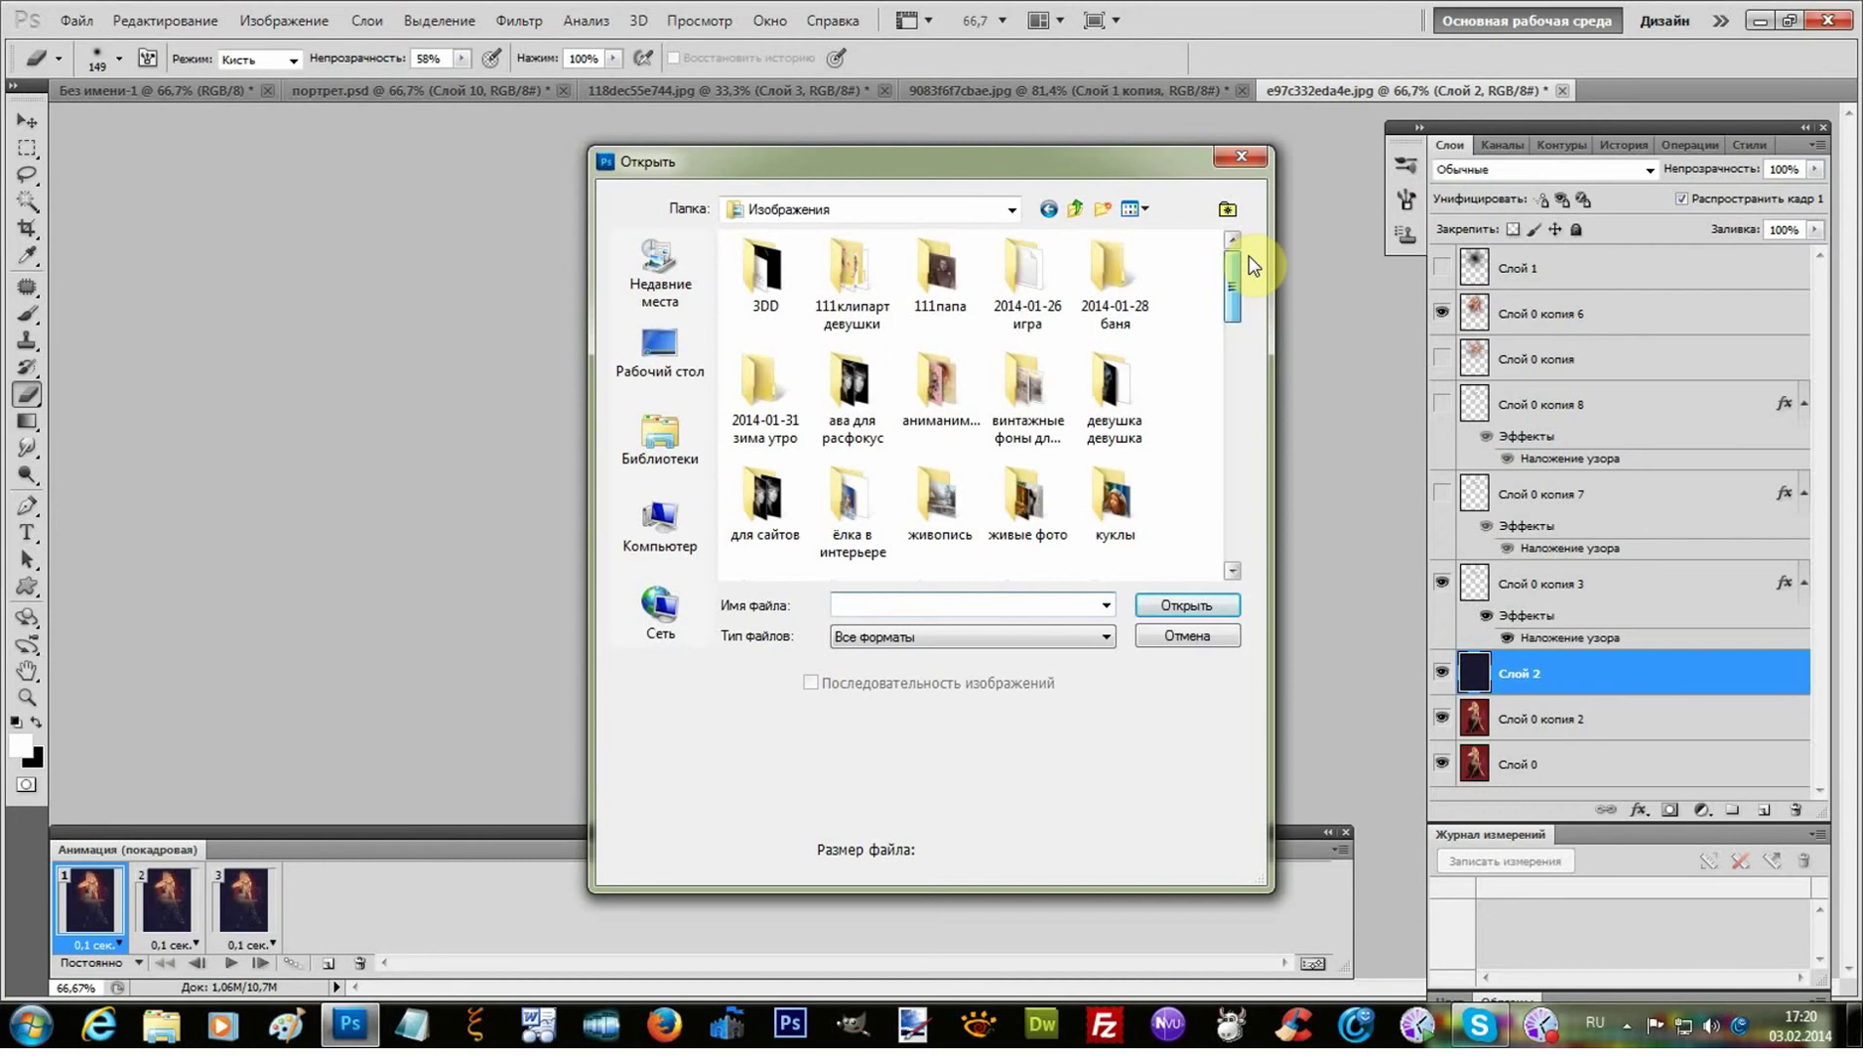
pyautogui.doubleClick(943, 391)
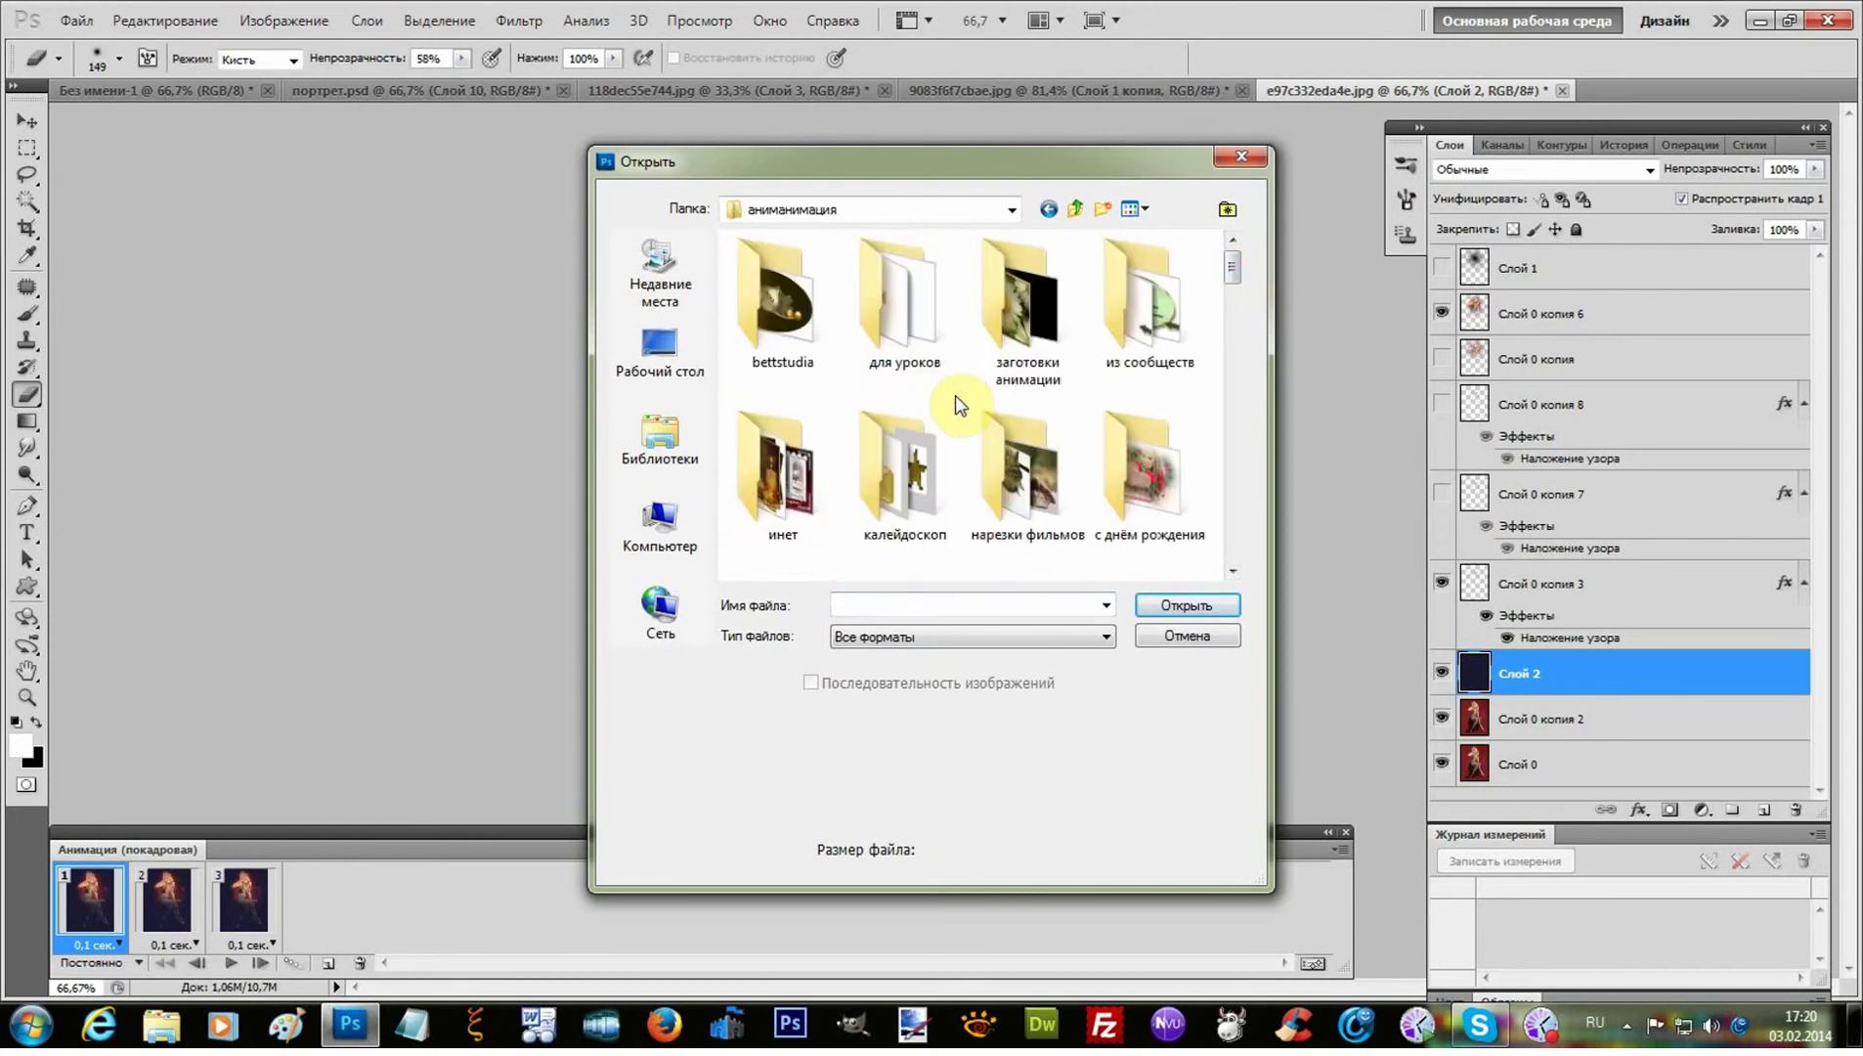
pyautogui.doubleClick(1028, 340)
# - Find and open the animated hearts file 0_c5167_6e9f58d2_XL.gif from the заготовки анимации folder
pyautogui.scroll(-5, 1161, 492)
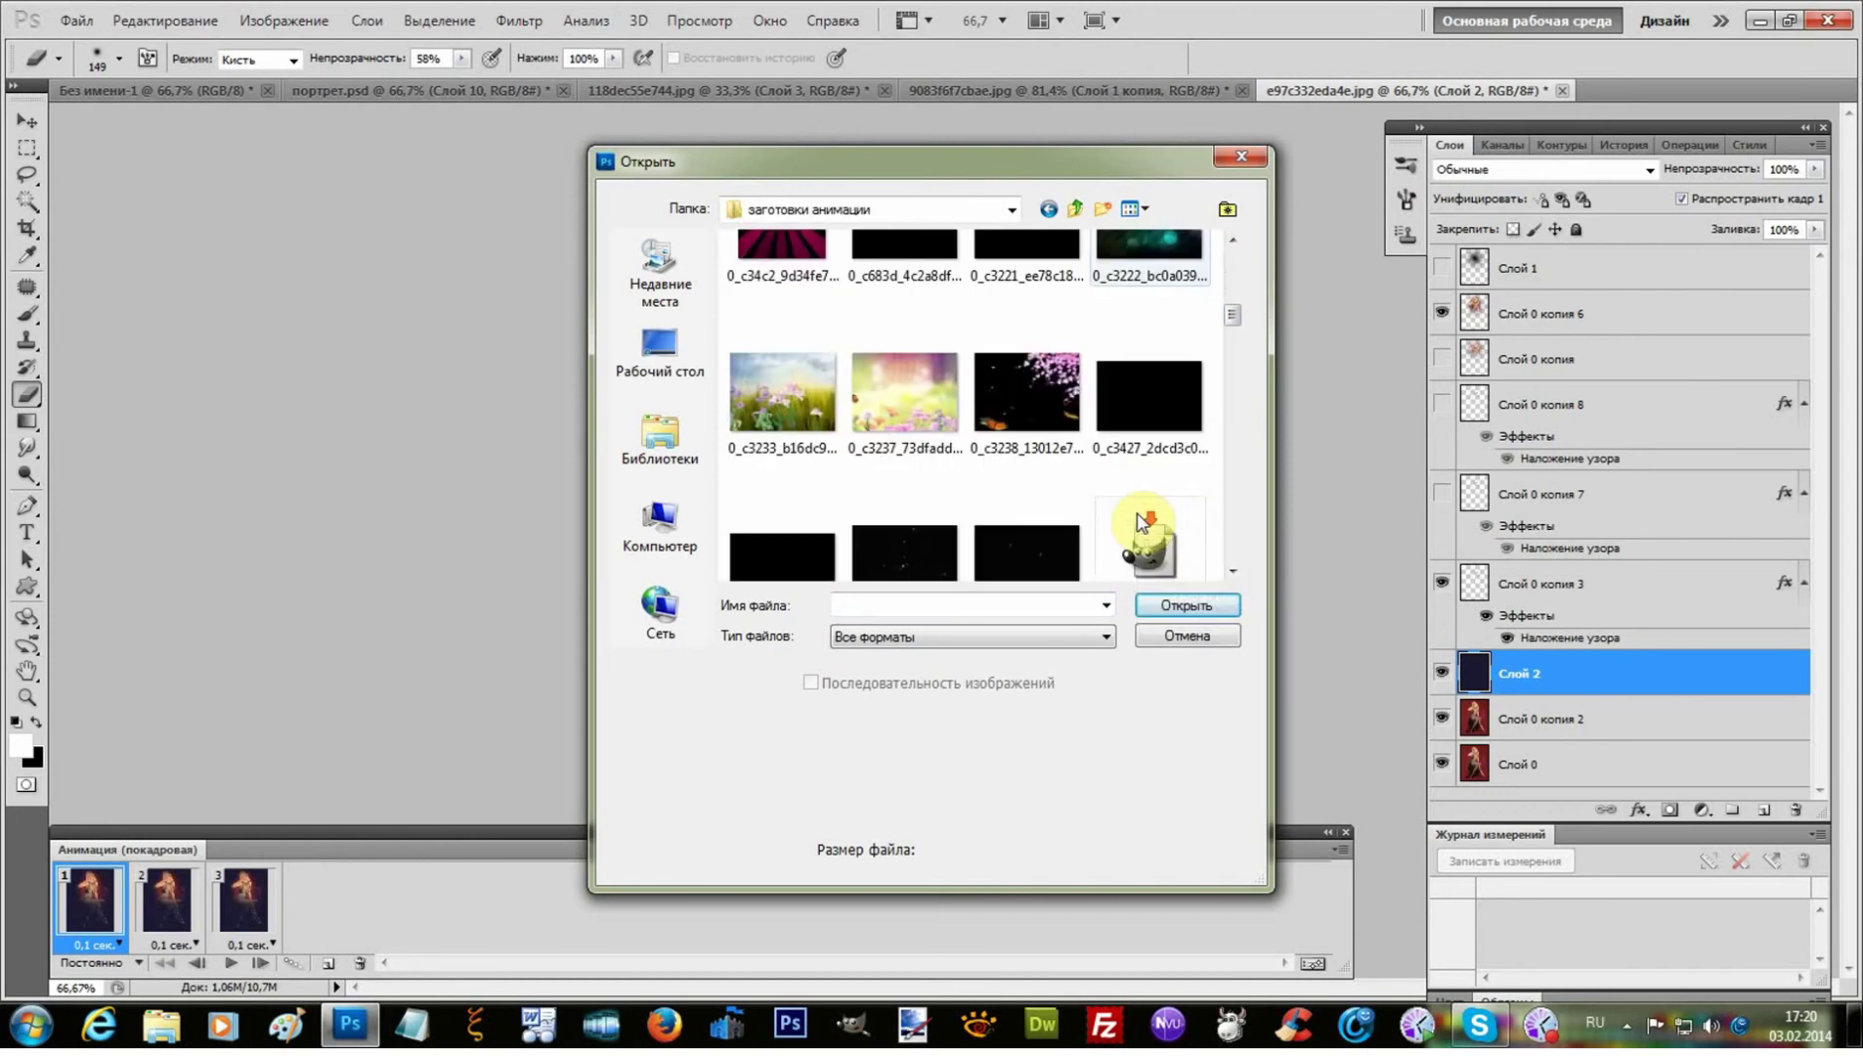
pyautogui.scroll(-6, 1137, 515)
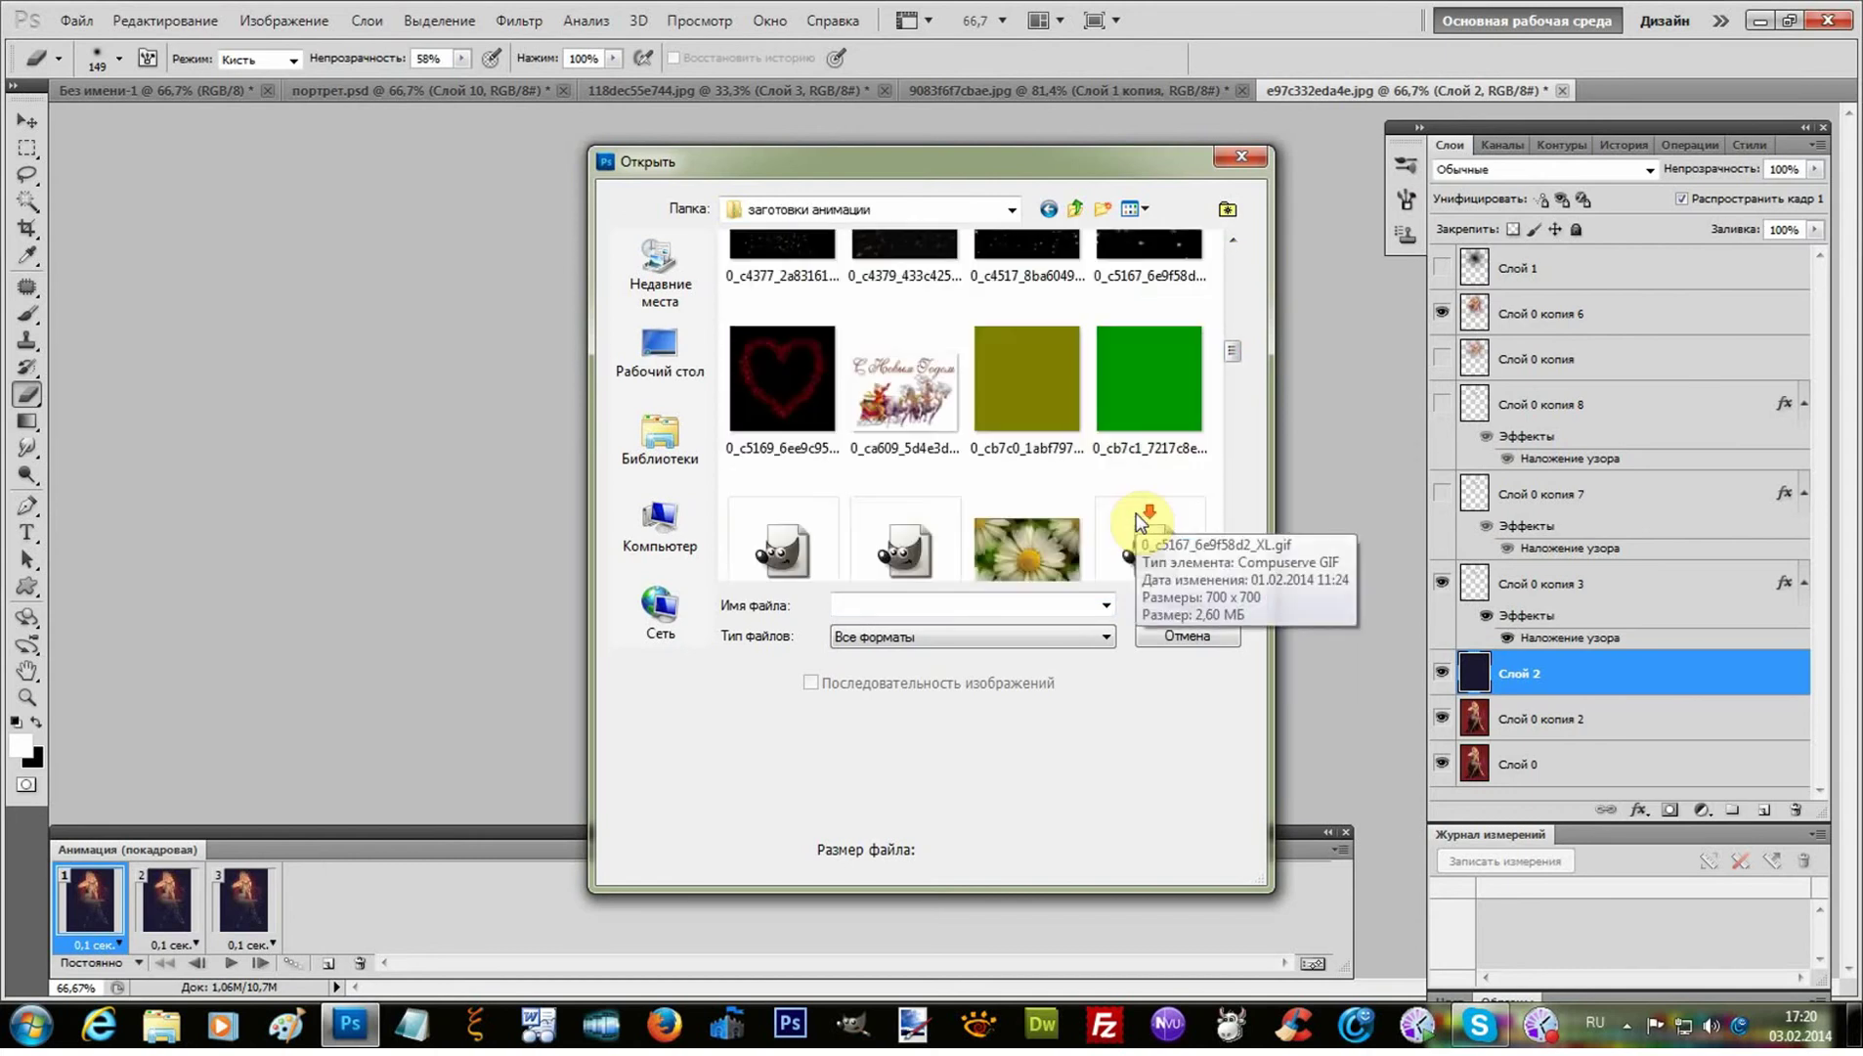
pyautogui.scroll(2, 1136, 517)
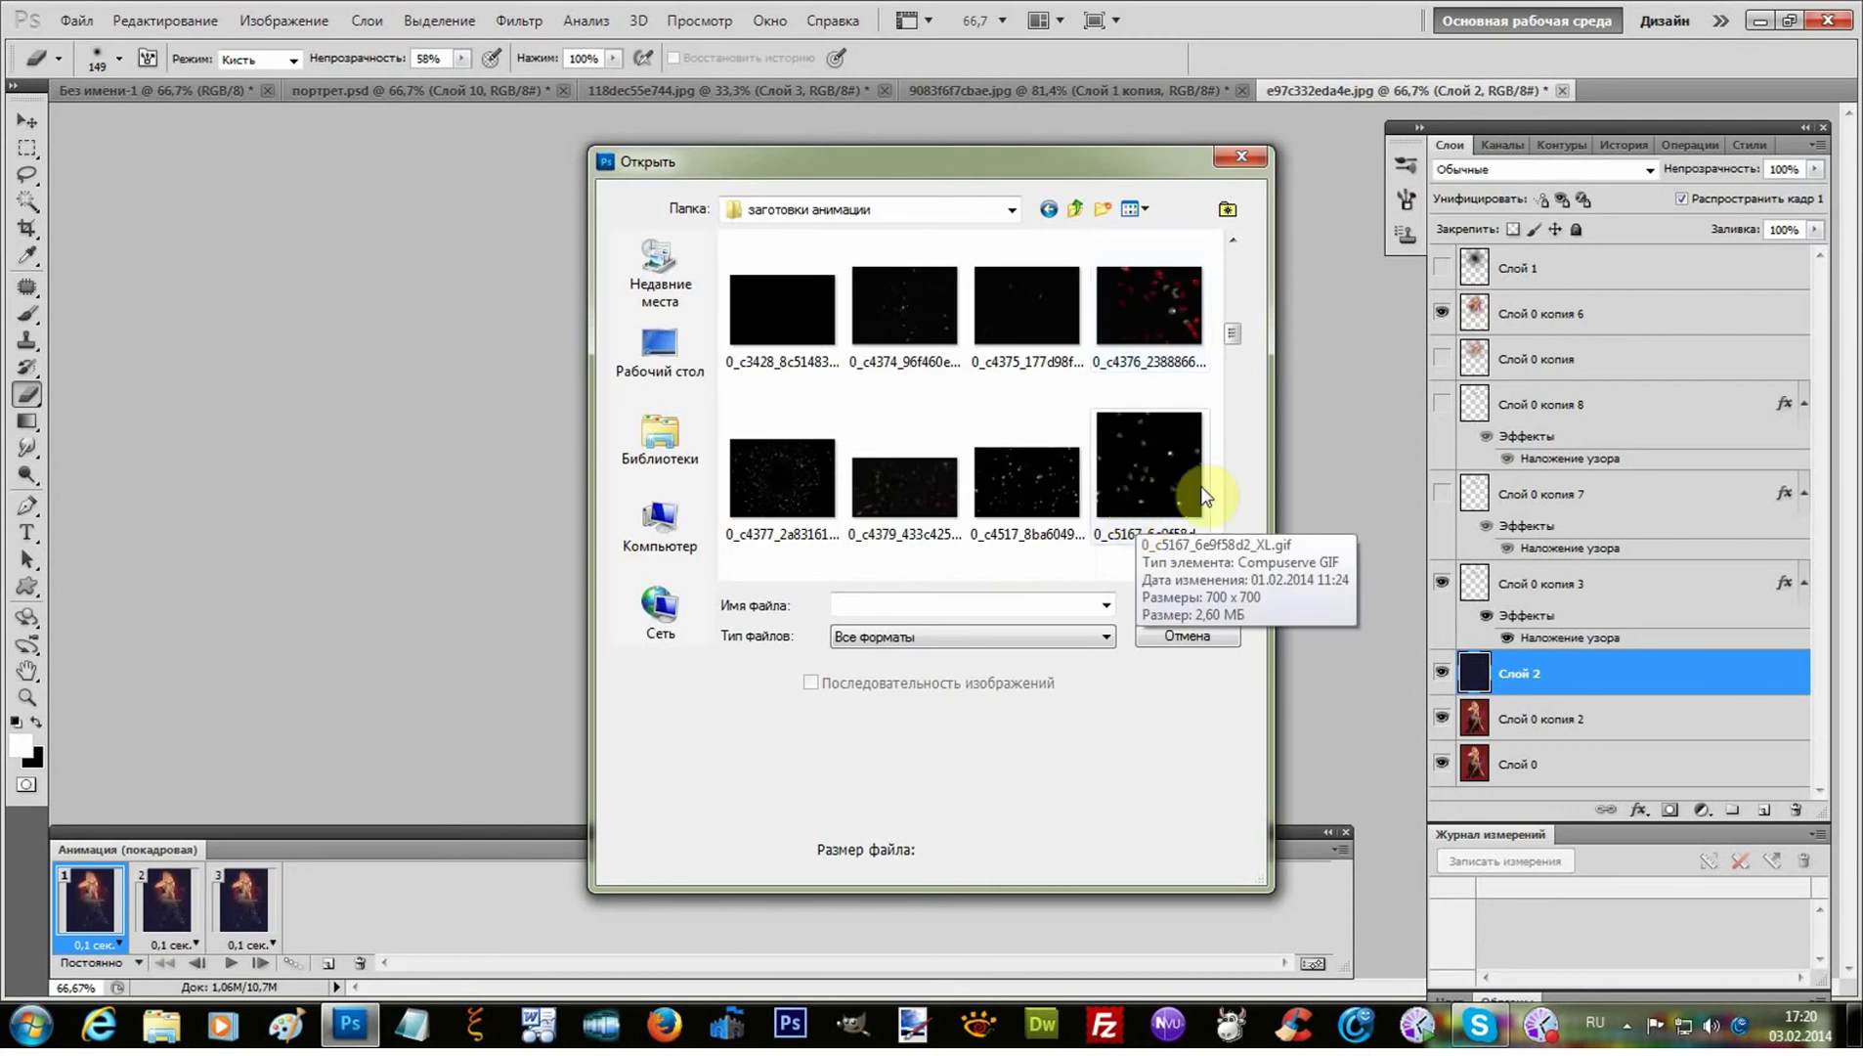
pyautogui.scroll(3, 1212, 495)
pyautogui.scroll(-3, 1224, 494)
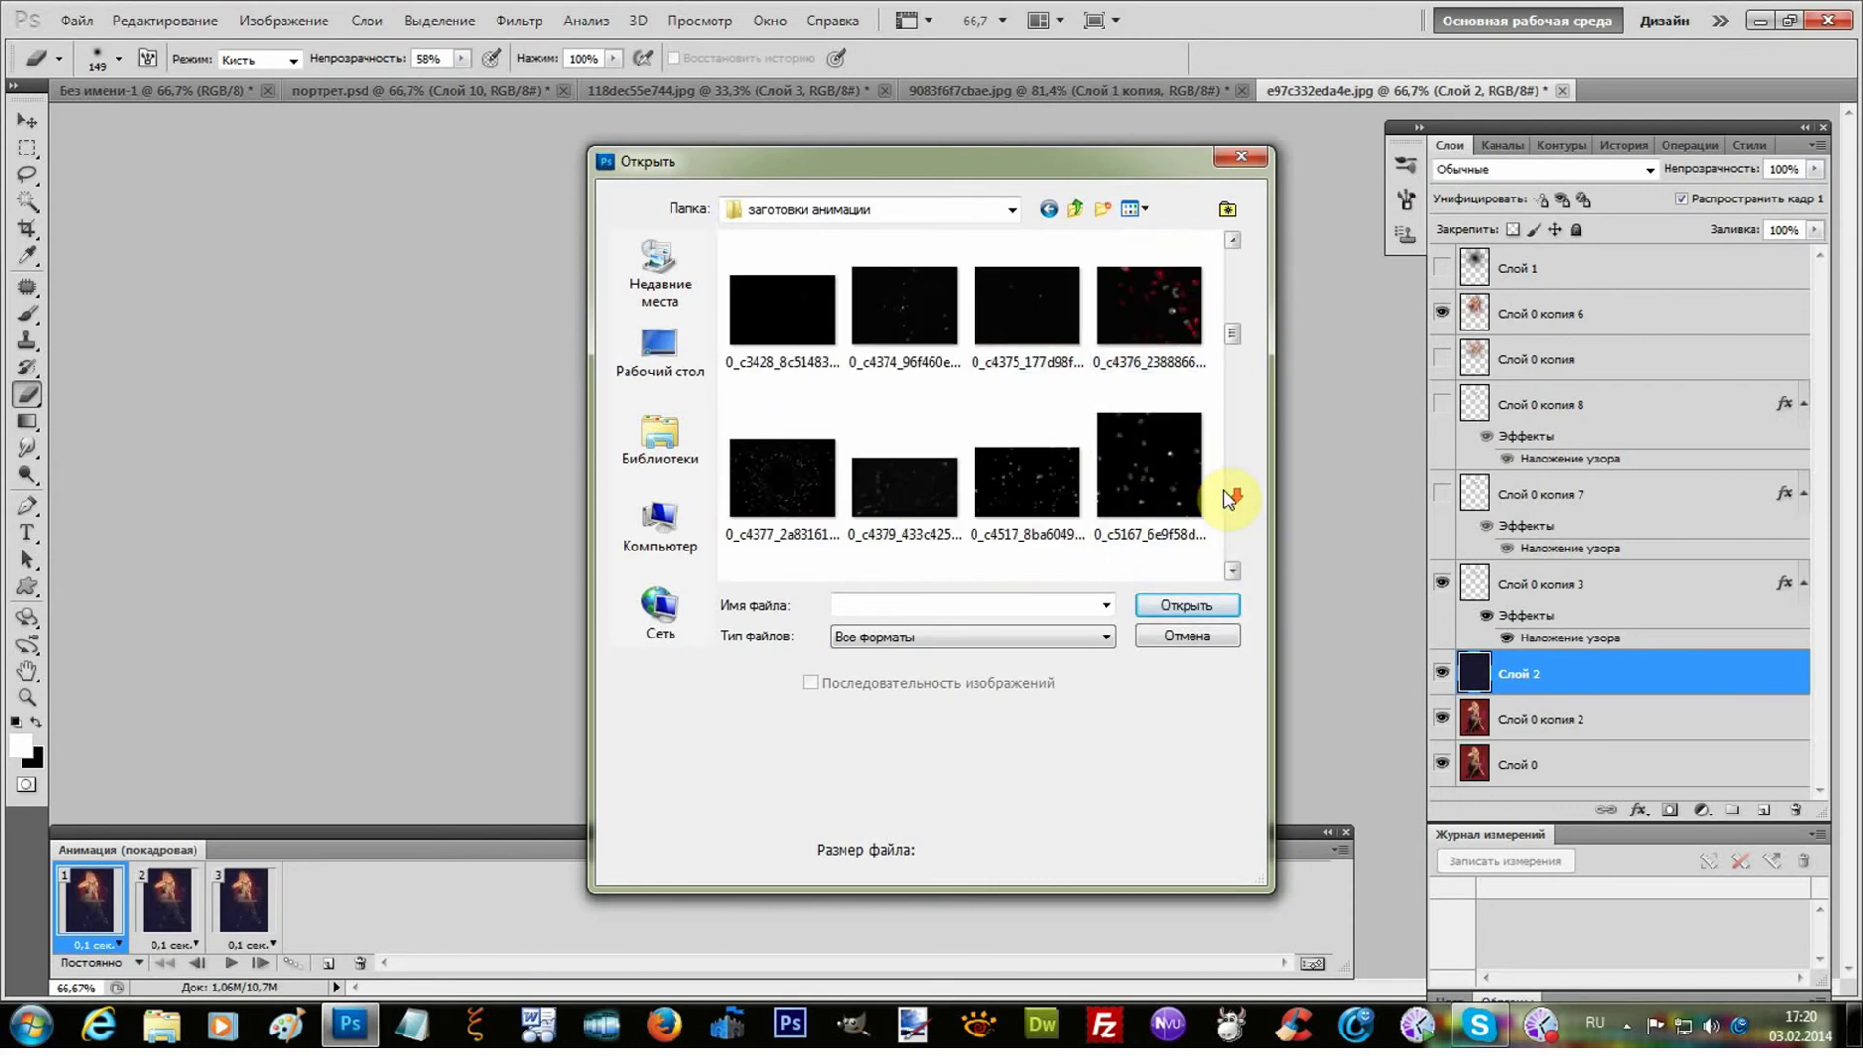
pyautogui.click(1153, 486)
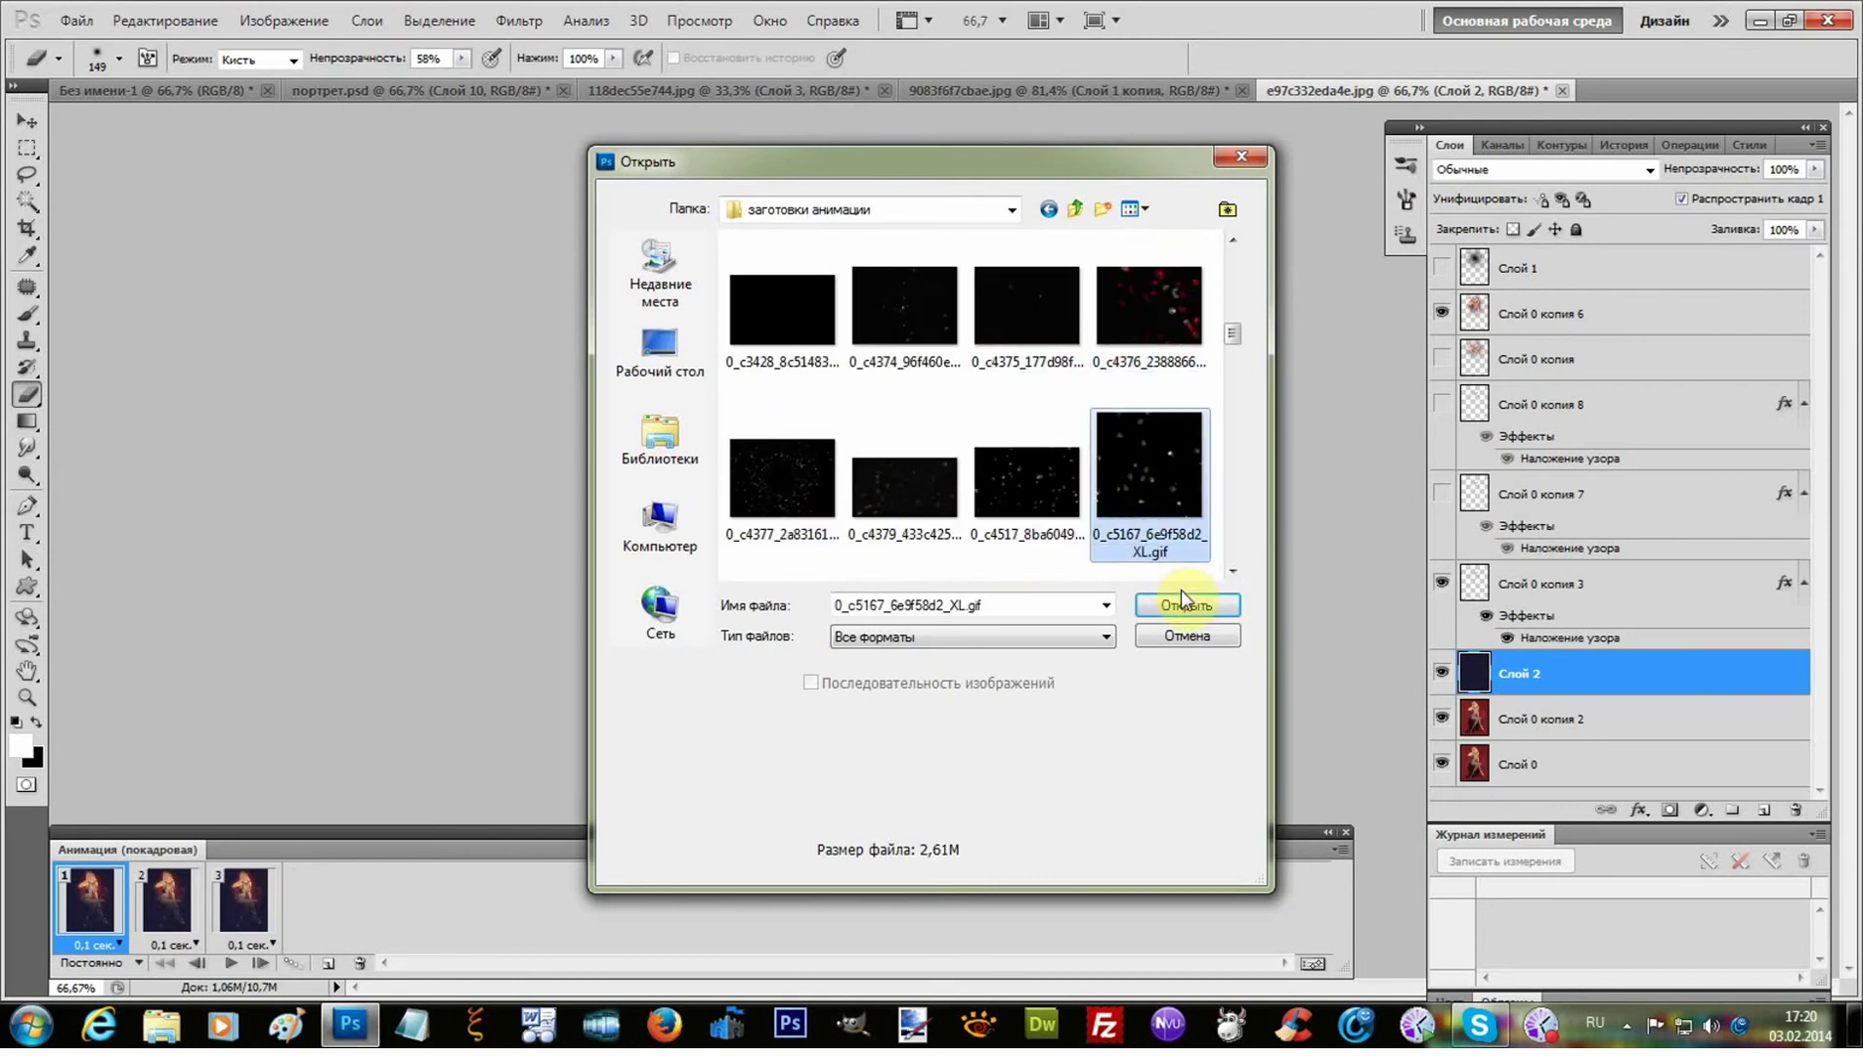
pyautogui.click(1178, 608)
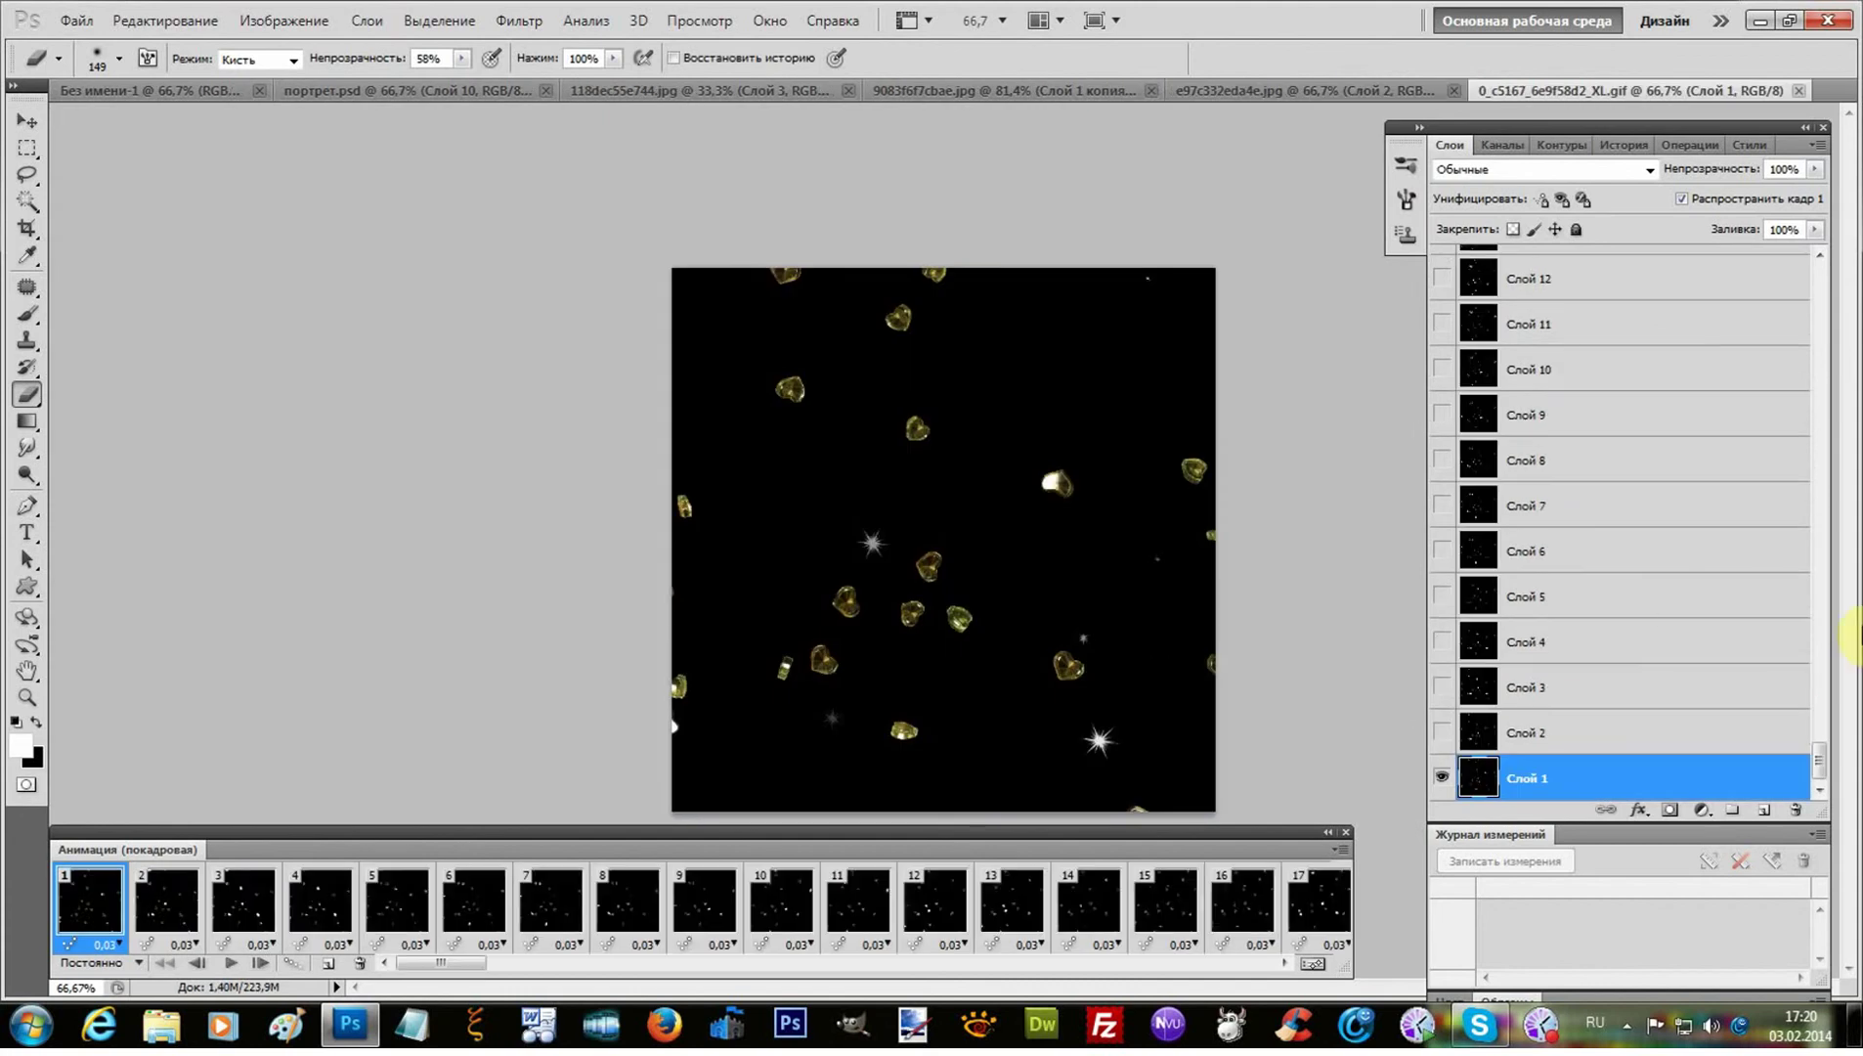
# - Step through frames 2 to 12 of the hearts animation to examine how the hearts change from frame to frame
pyautogui.moveTo(1817, 760); pyautogui.dragTo(1792, 273)
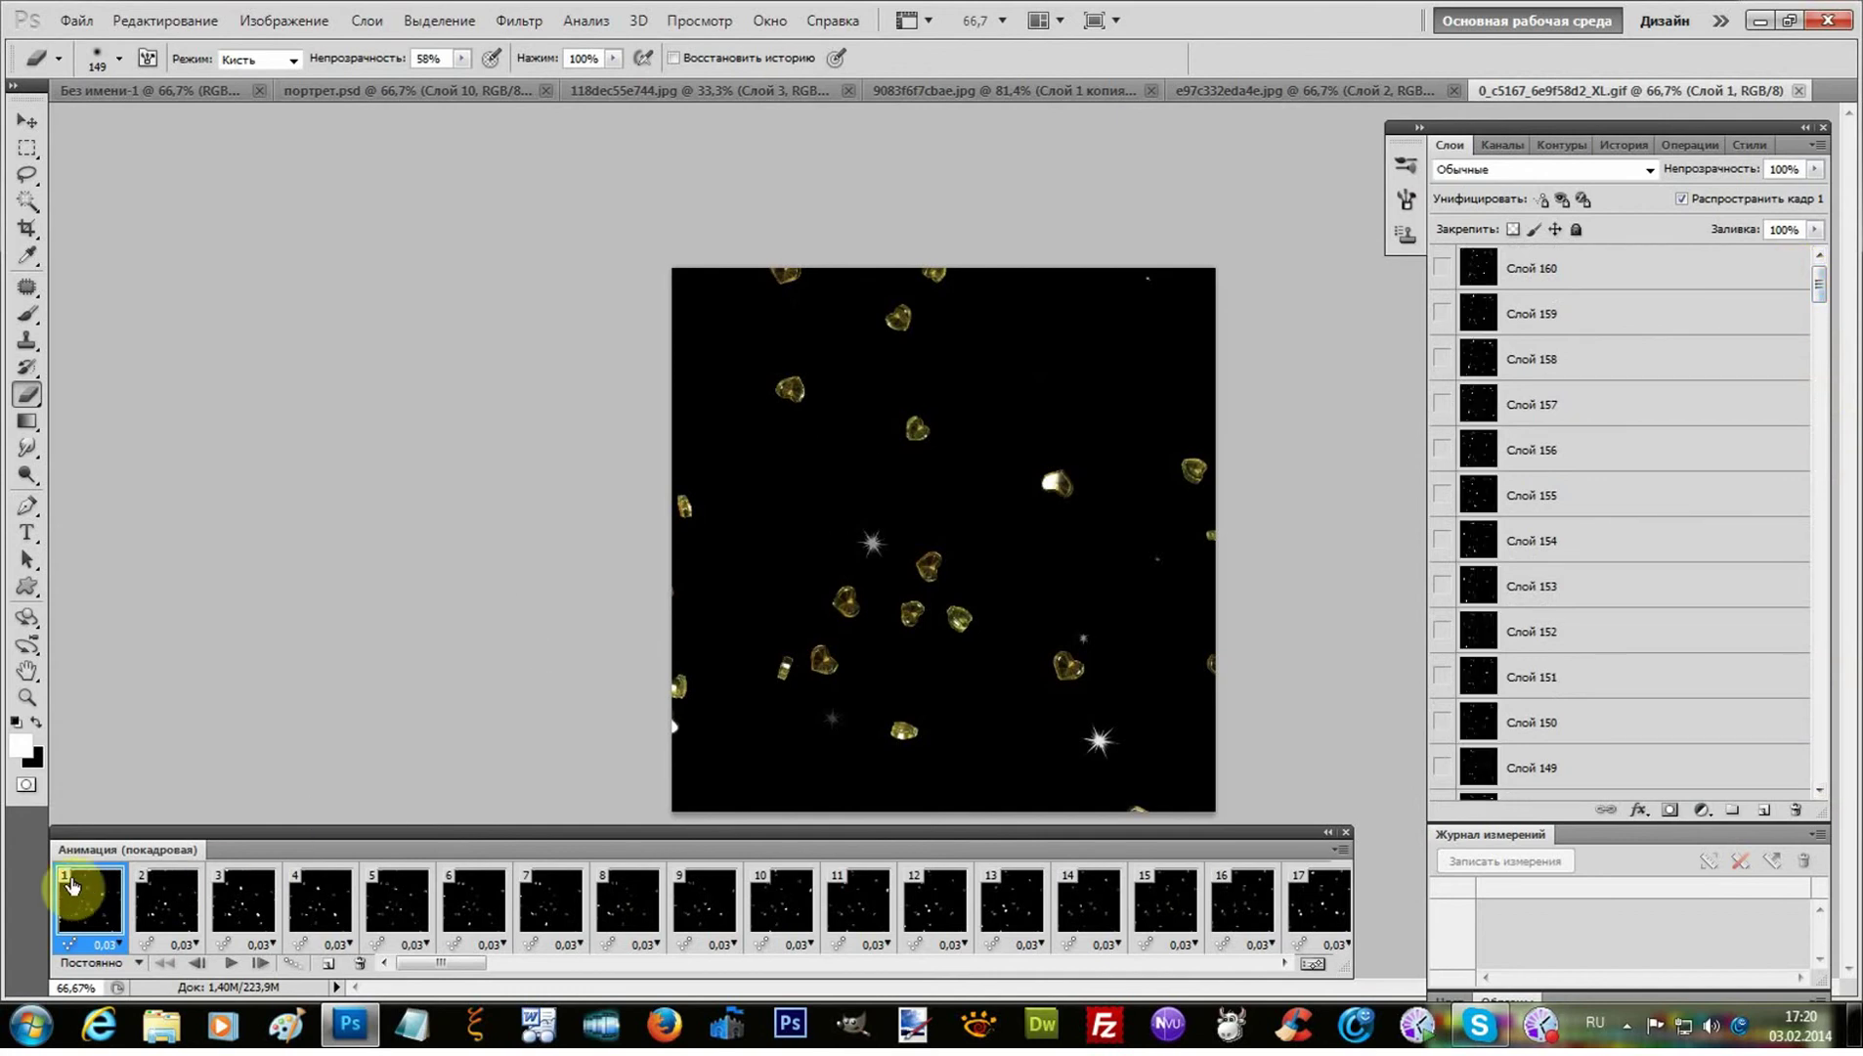
pyautogui.click(166, 904)
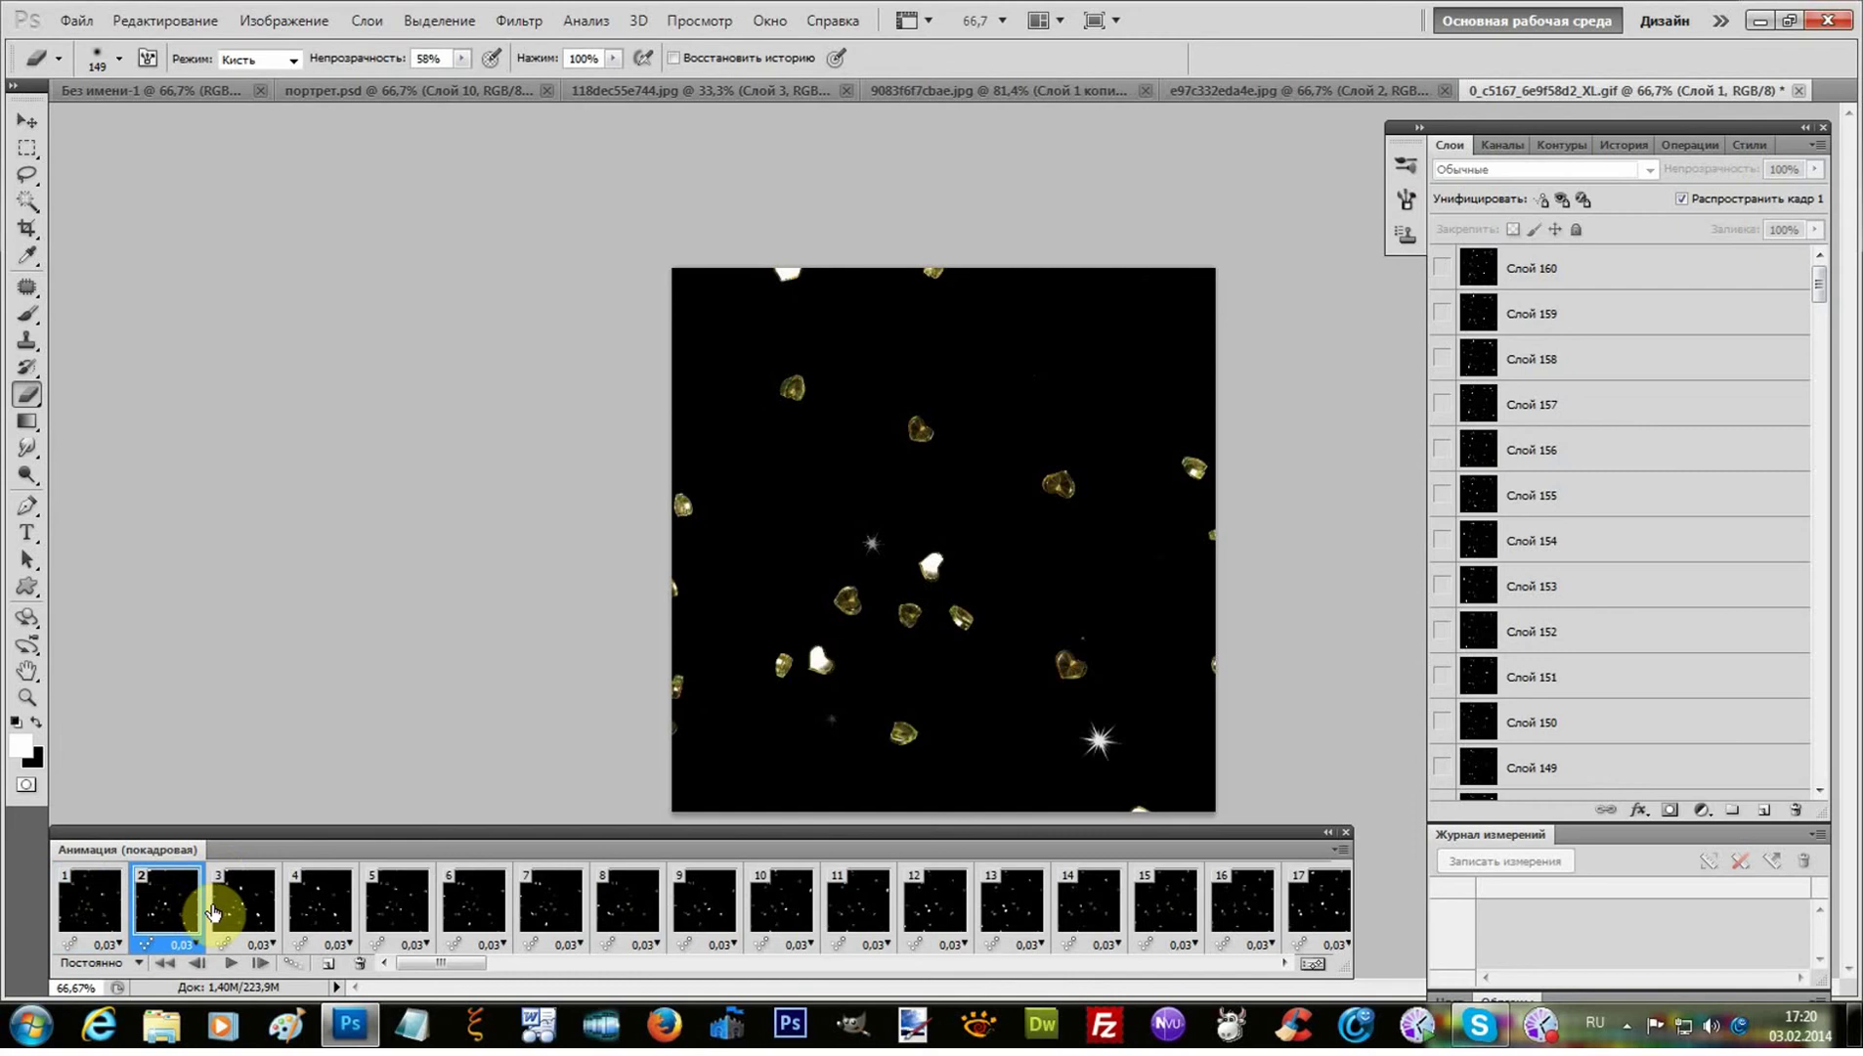
pyautogui.click(217, 903)
pyautogui.click(316, 917)
pyautogui.click(393, 907)
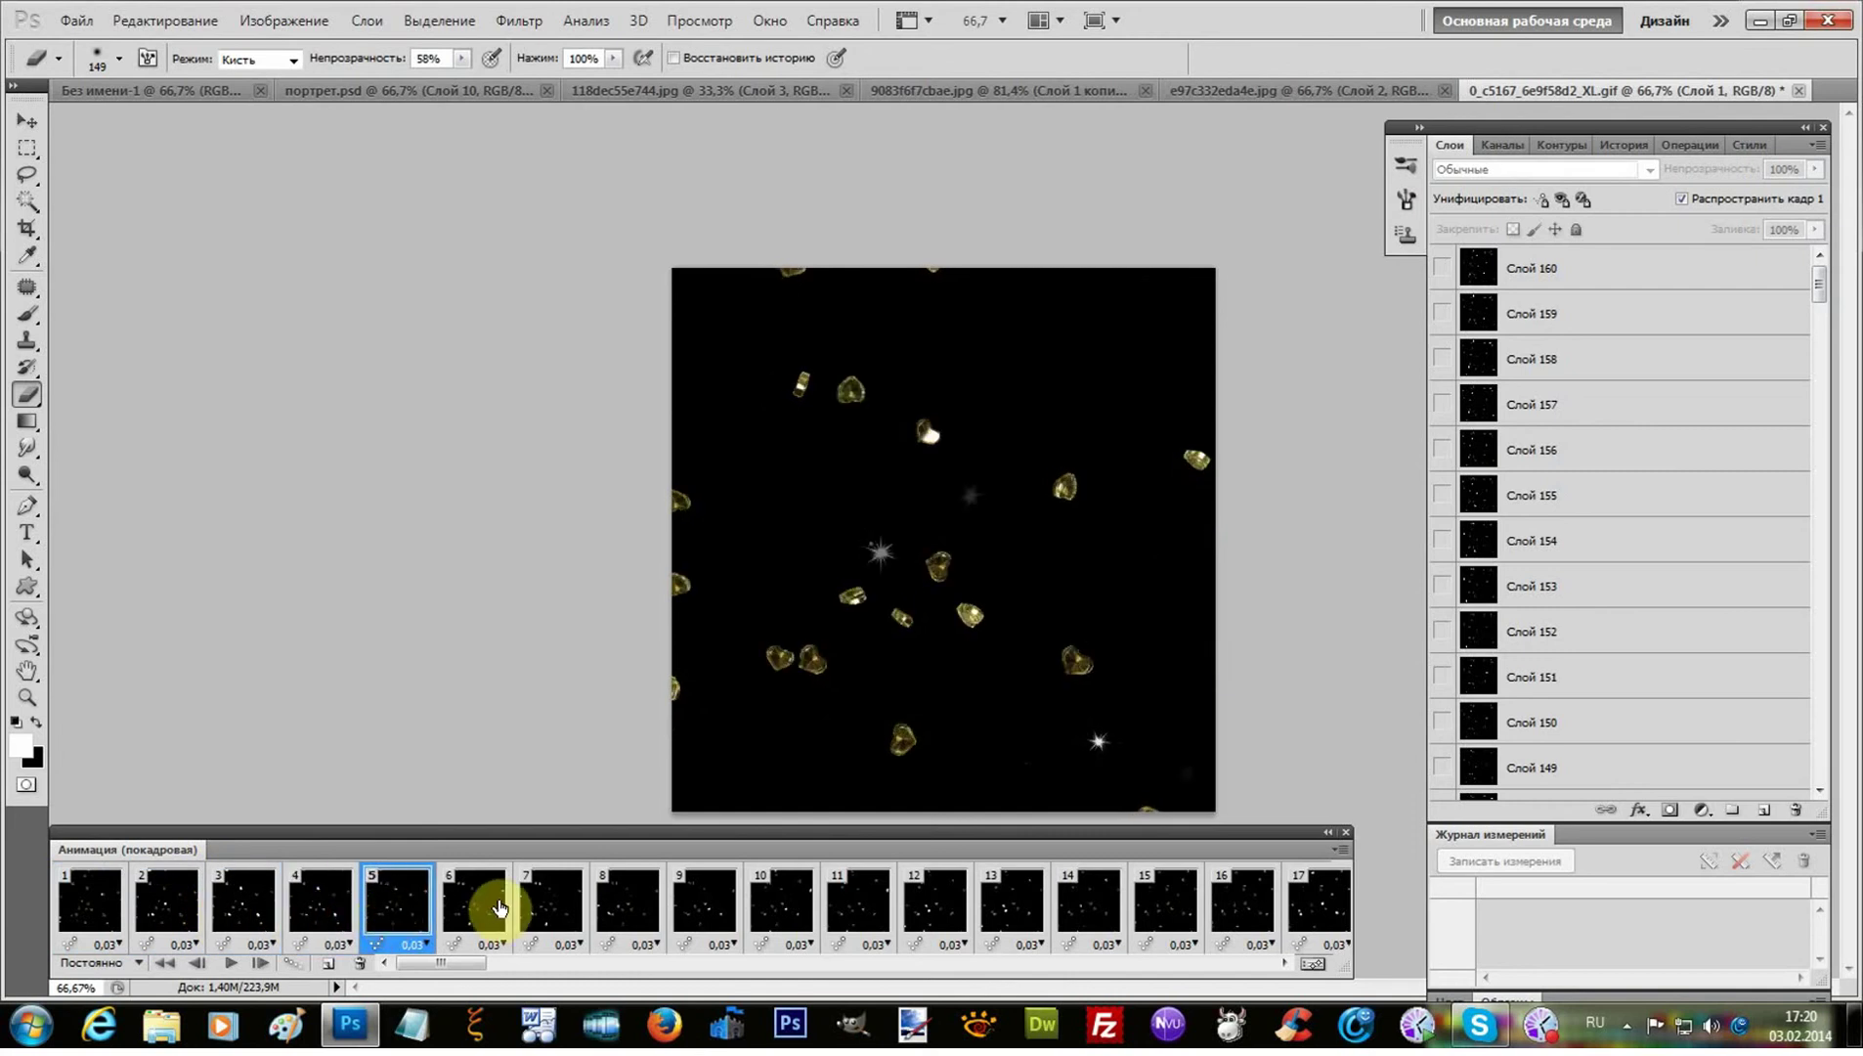
pyautogui.click(481, 909)
pyautogui.click(551, 910)
pyautogui.click(629, 914)
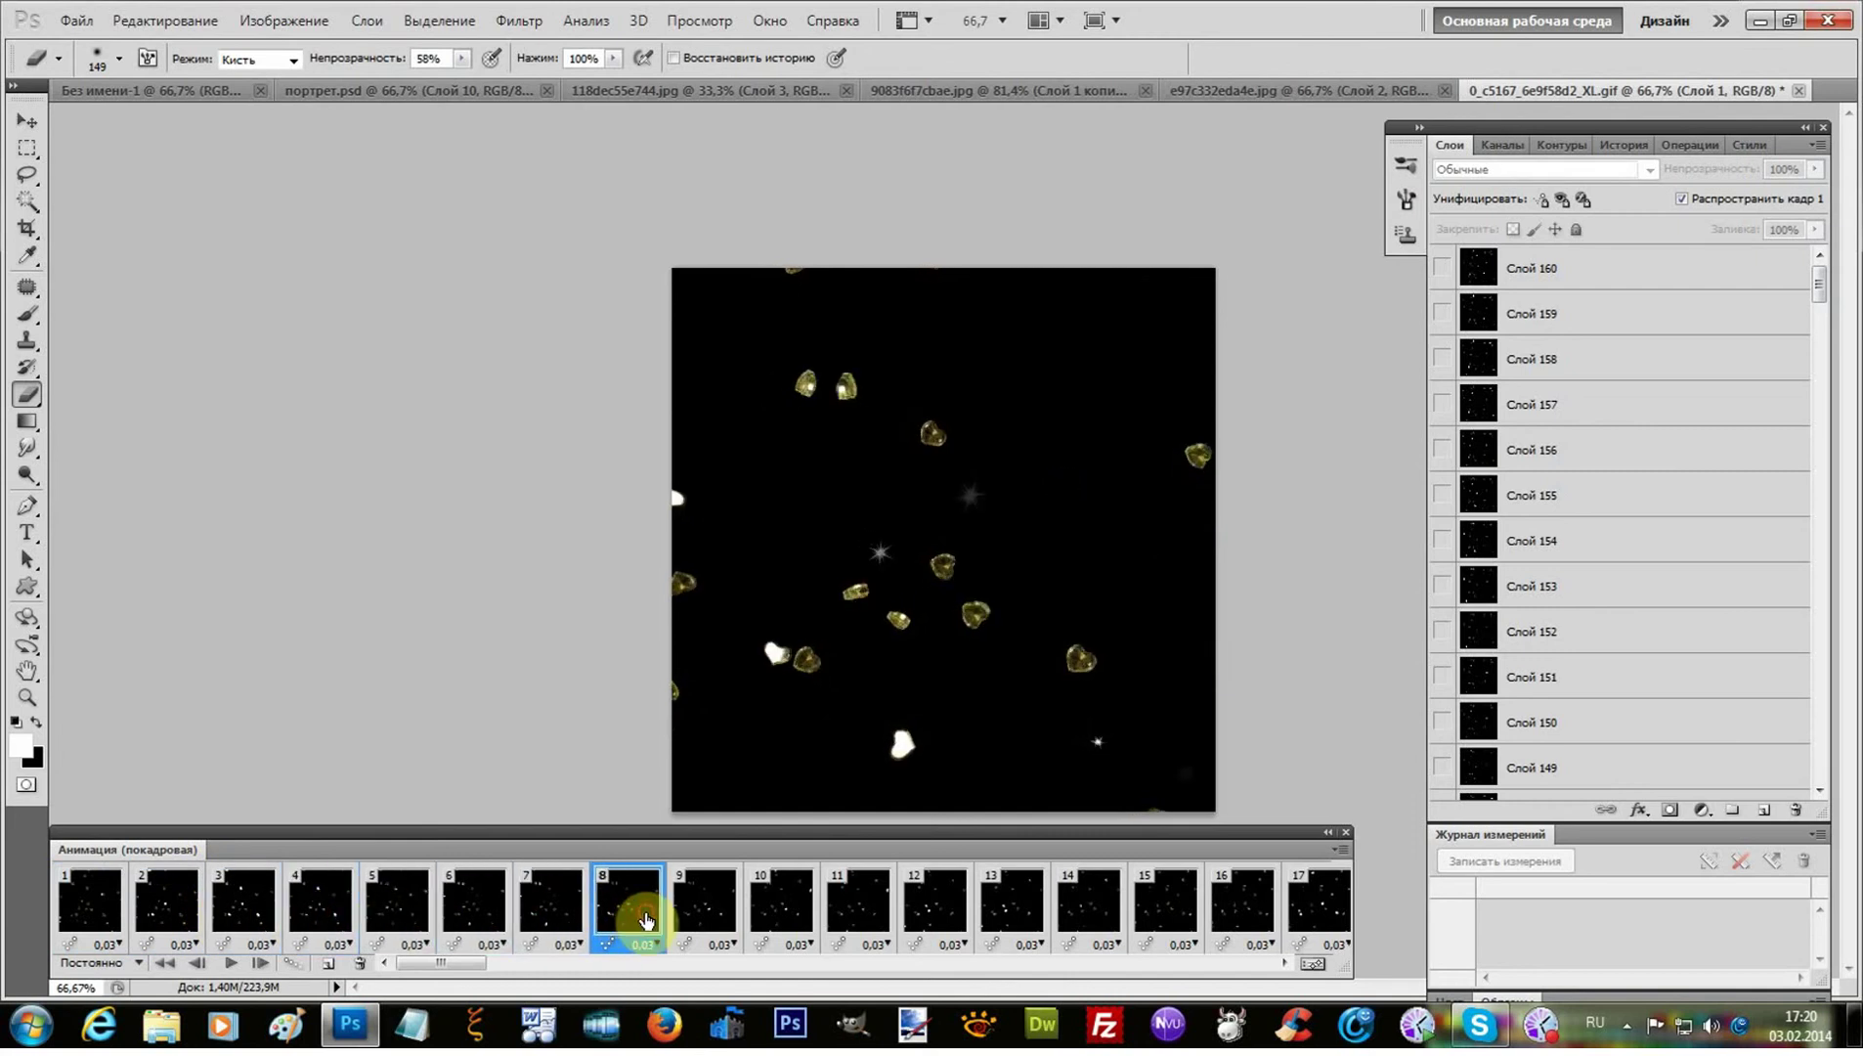
pyautogui.click(719, 917)
pyautogui.click(777, 917)
pyautogui.click(859, 917)
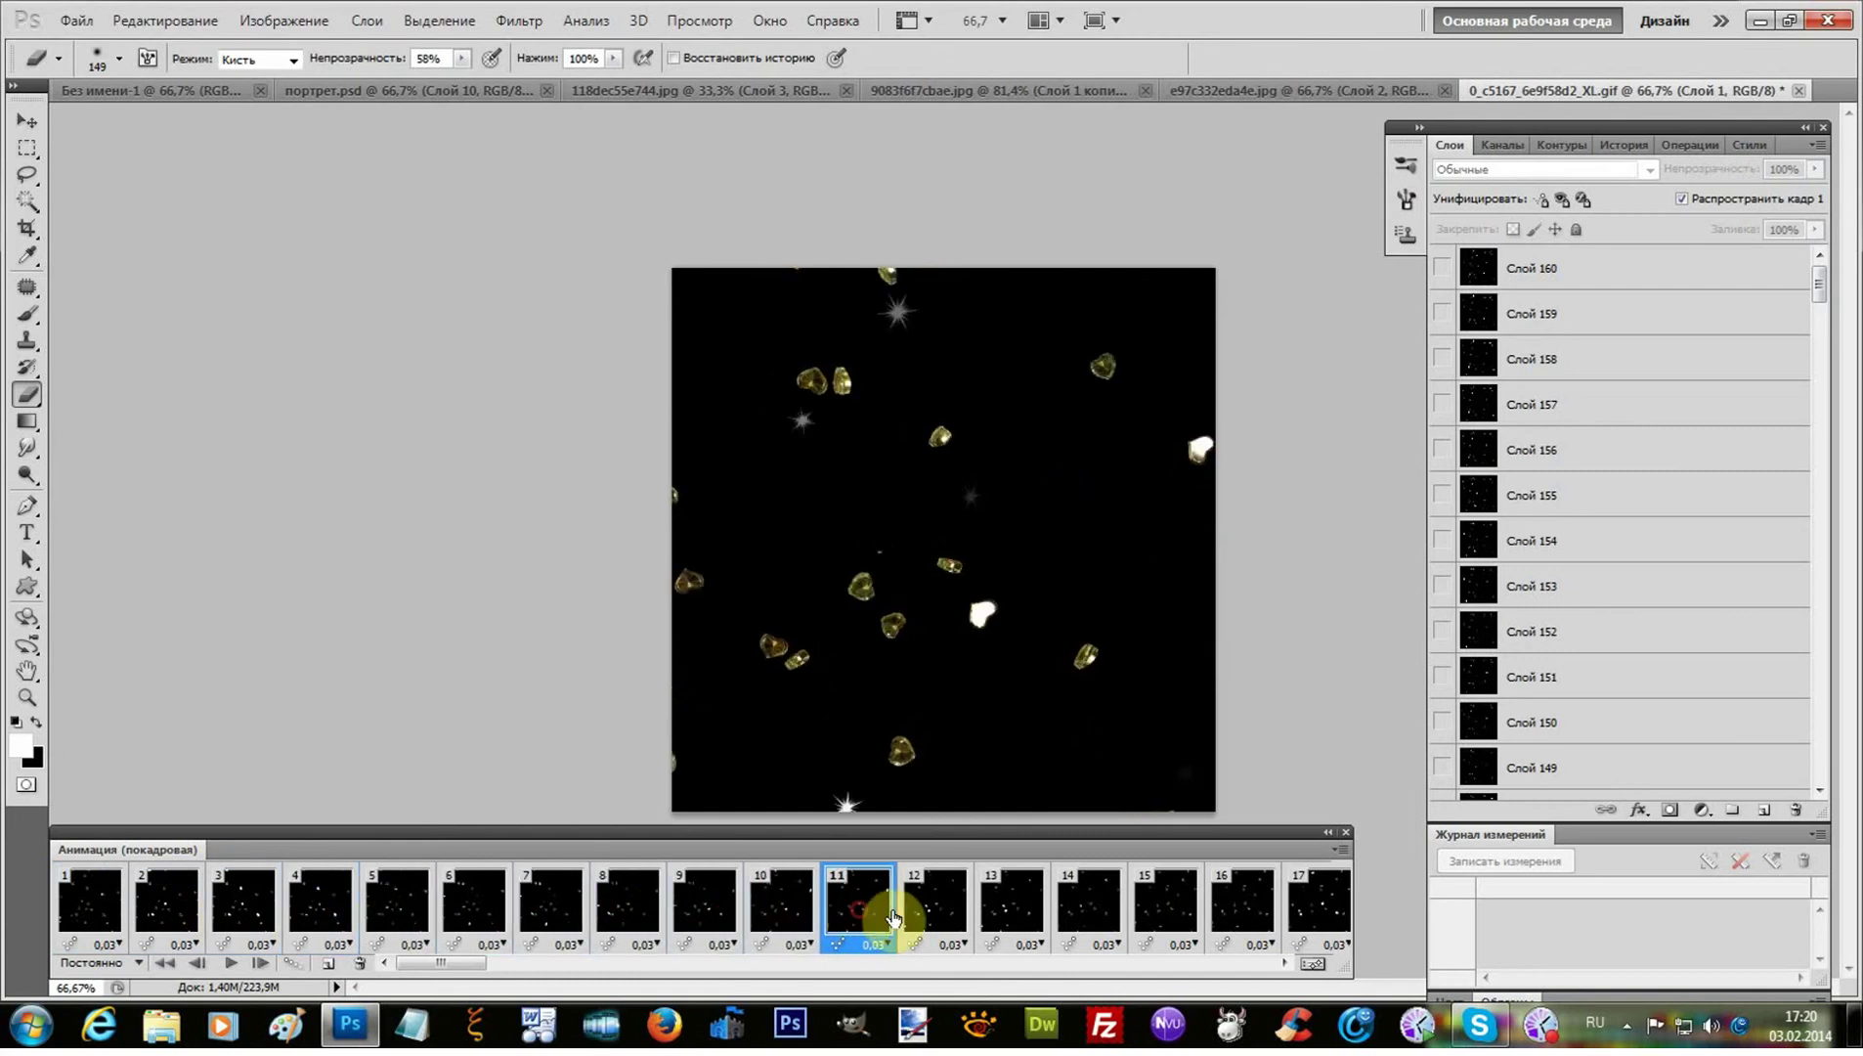
pyautogui.click(931, 914)
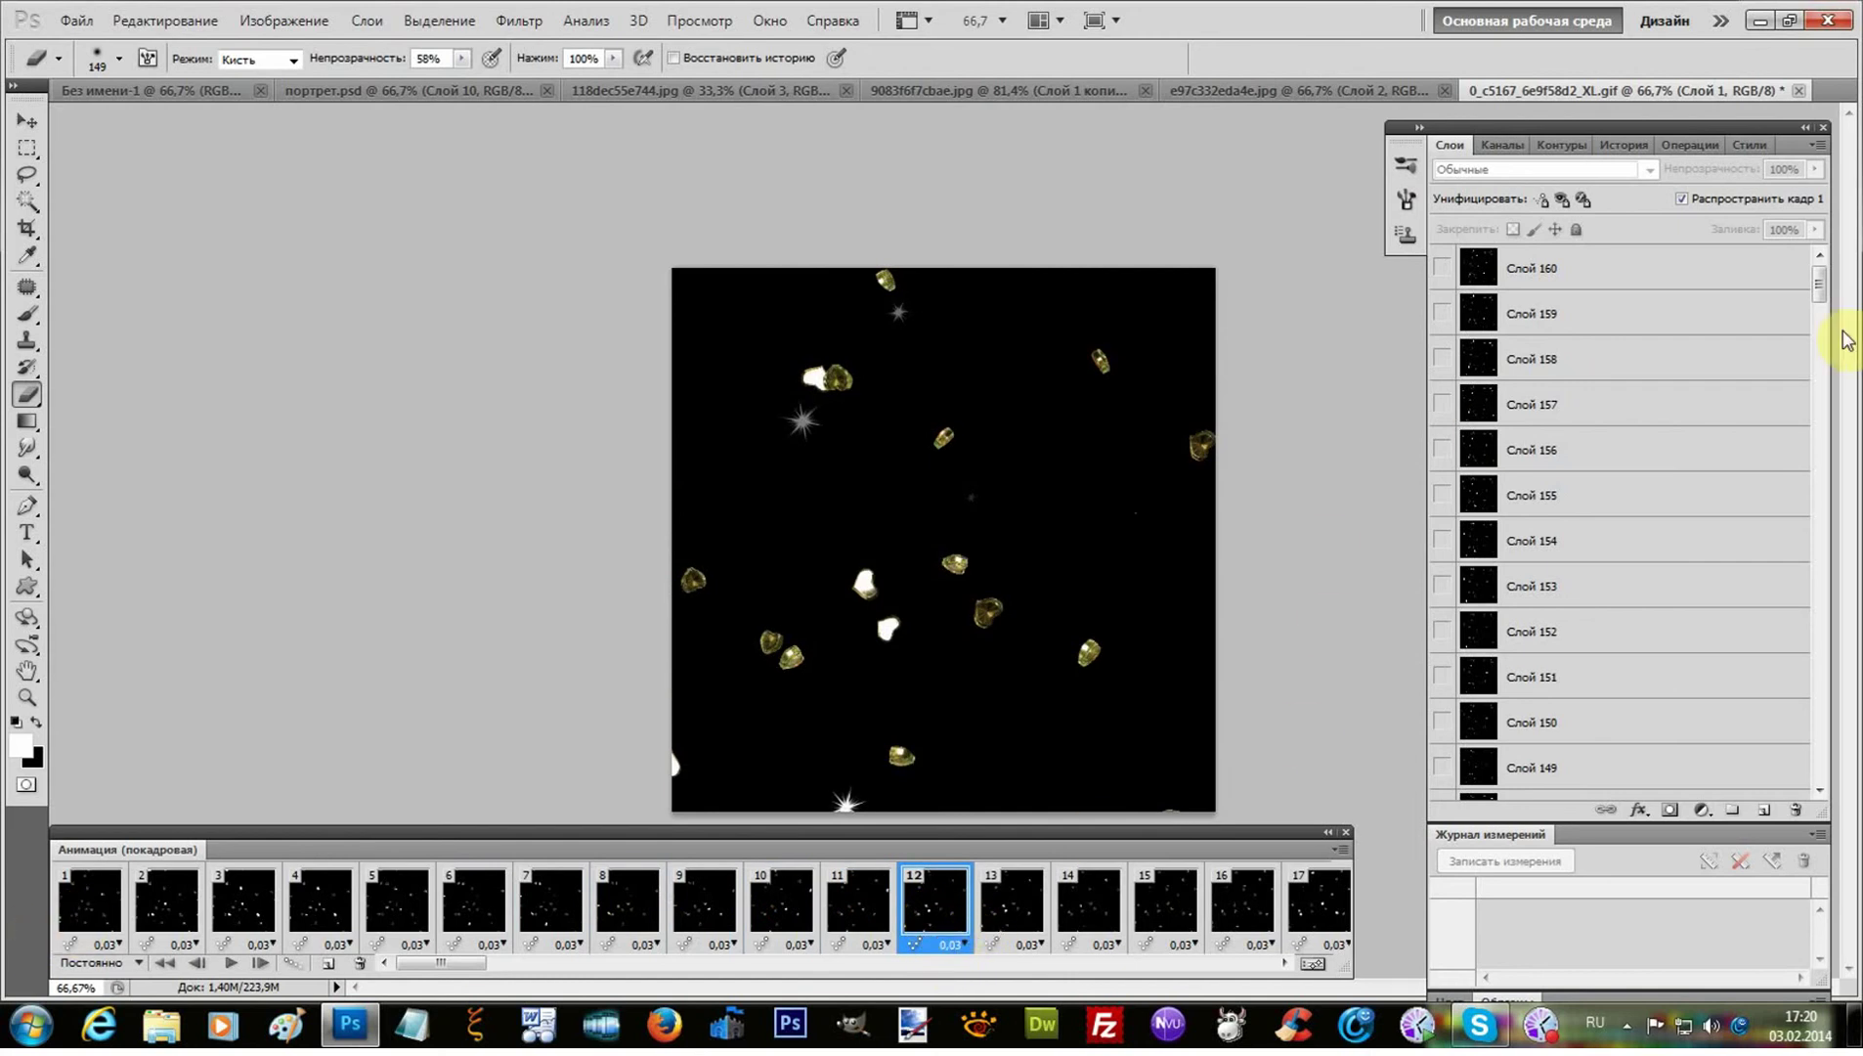
# - Select the hearts layers Слой 1 through Слой 12 and link them together
pyautogui.moveTo(1818, 298); pyautogui.dragTo(1818, 748)
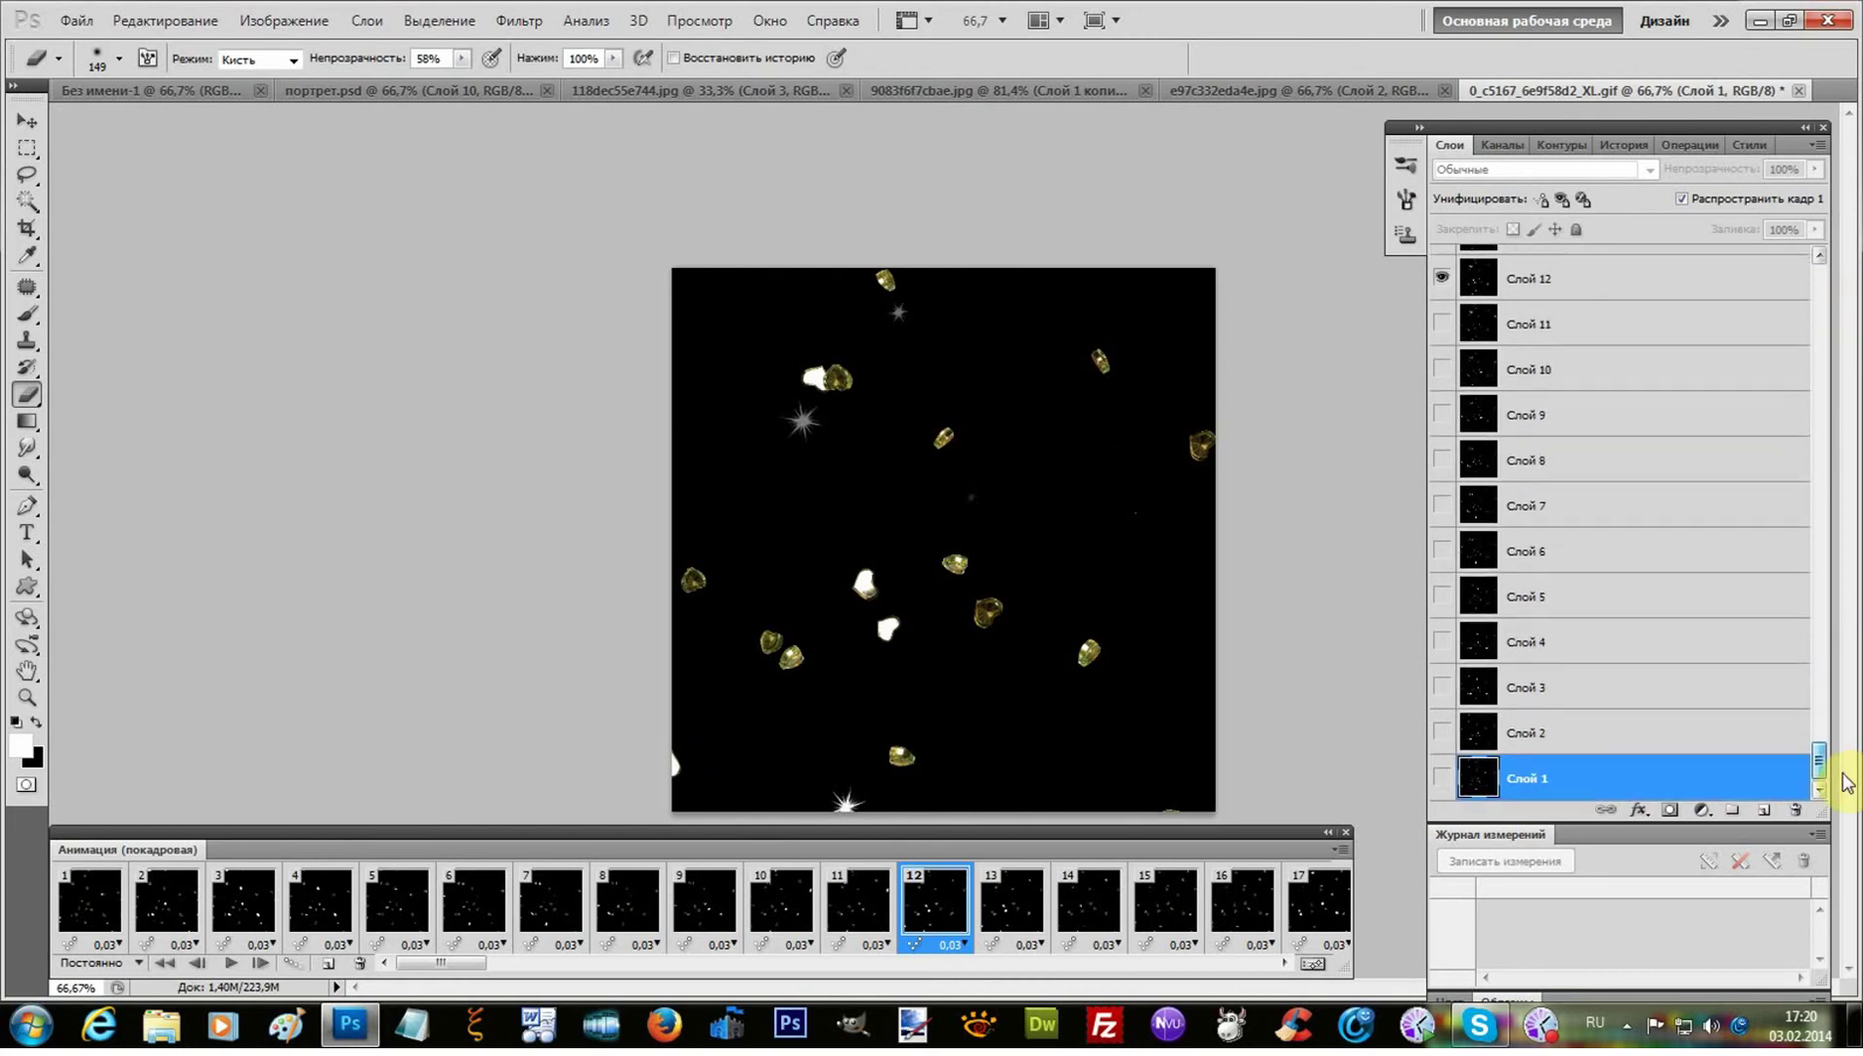
pyautogui.keyDown('ctrl'); pyautogui.click(1551, 283); pyautogui.keyUp('ctrl')
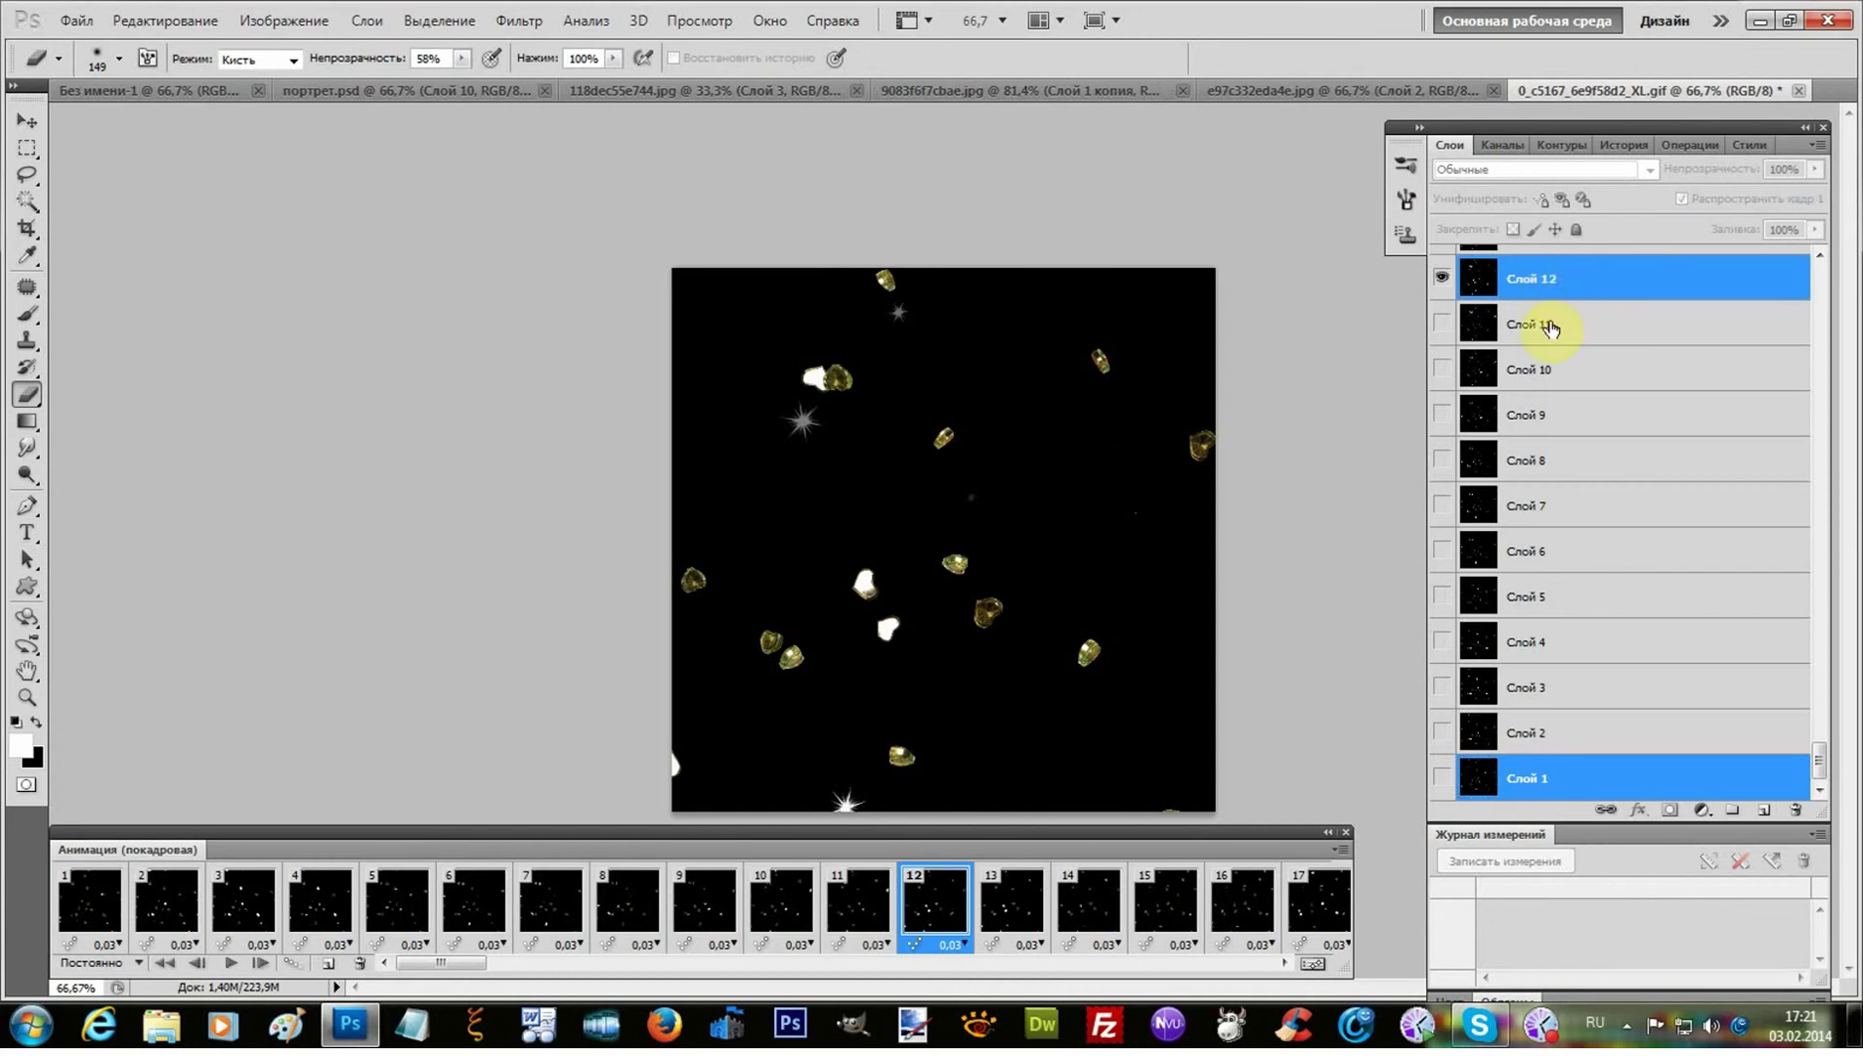
pyautogui.keyDown('shift'); pyautogui.click(1595, 782); pyautogui.keyUp('shift')
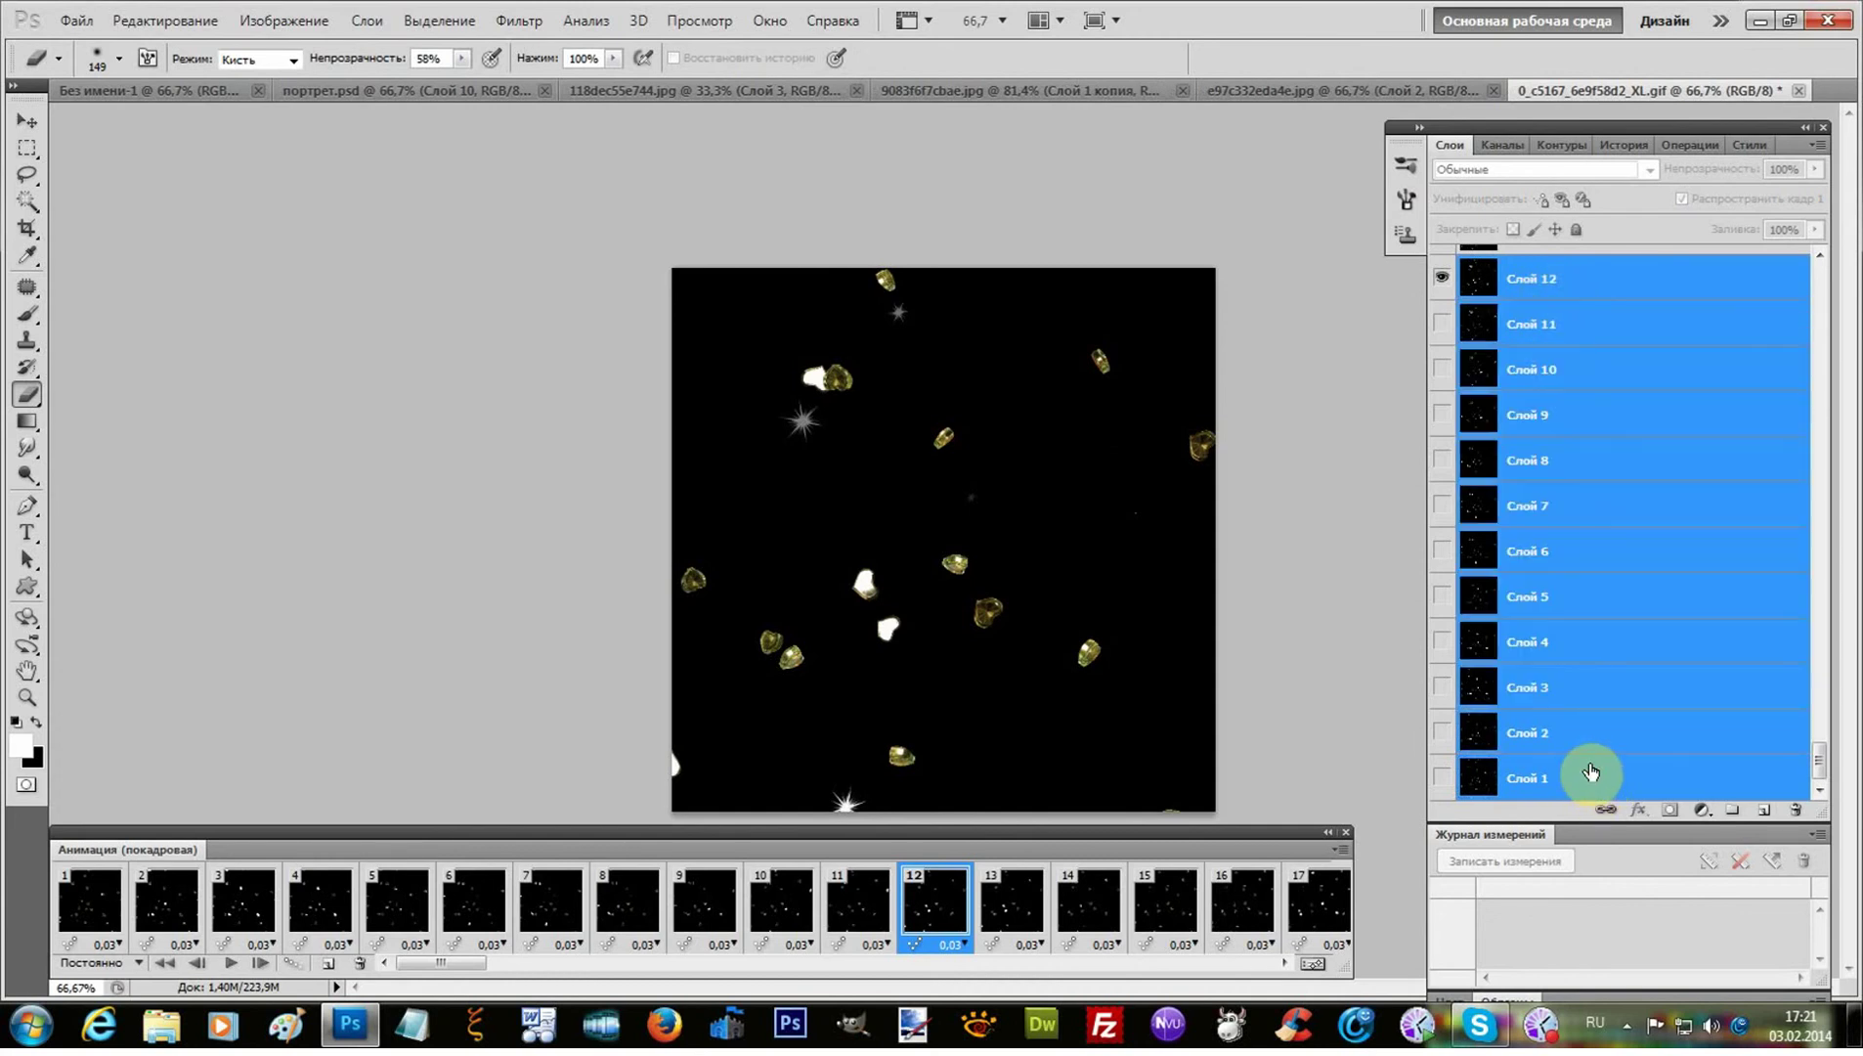
pyautogui.rightClick(1569, 704)
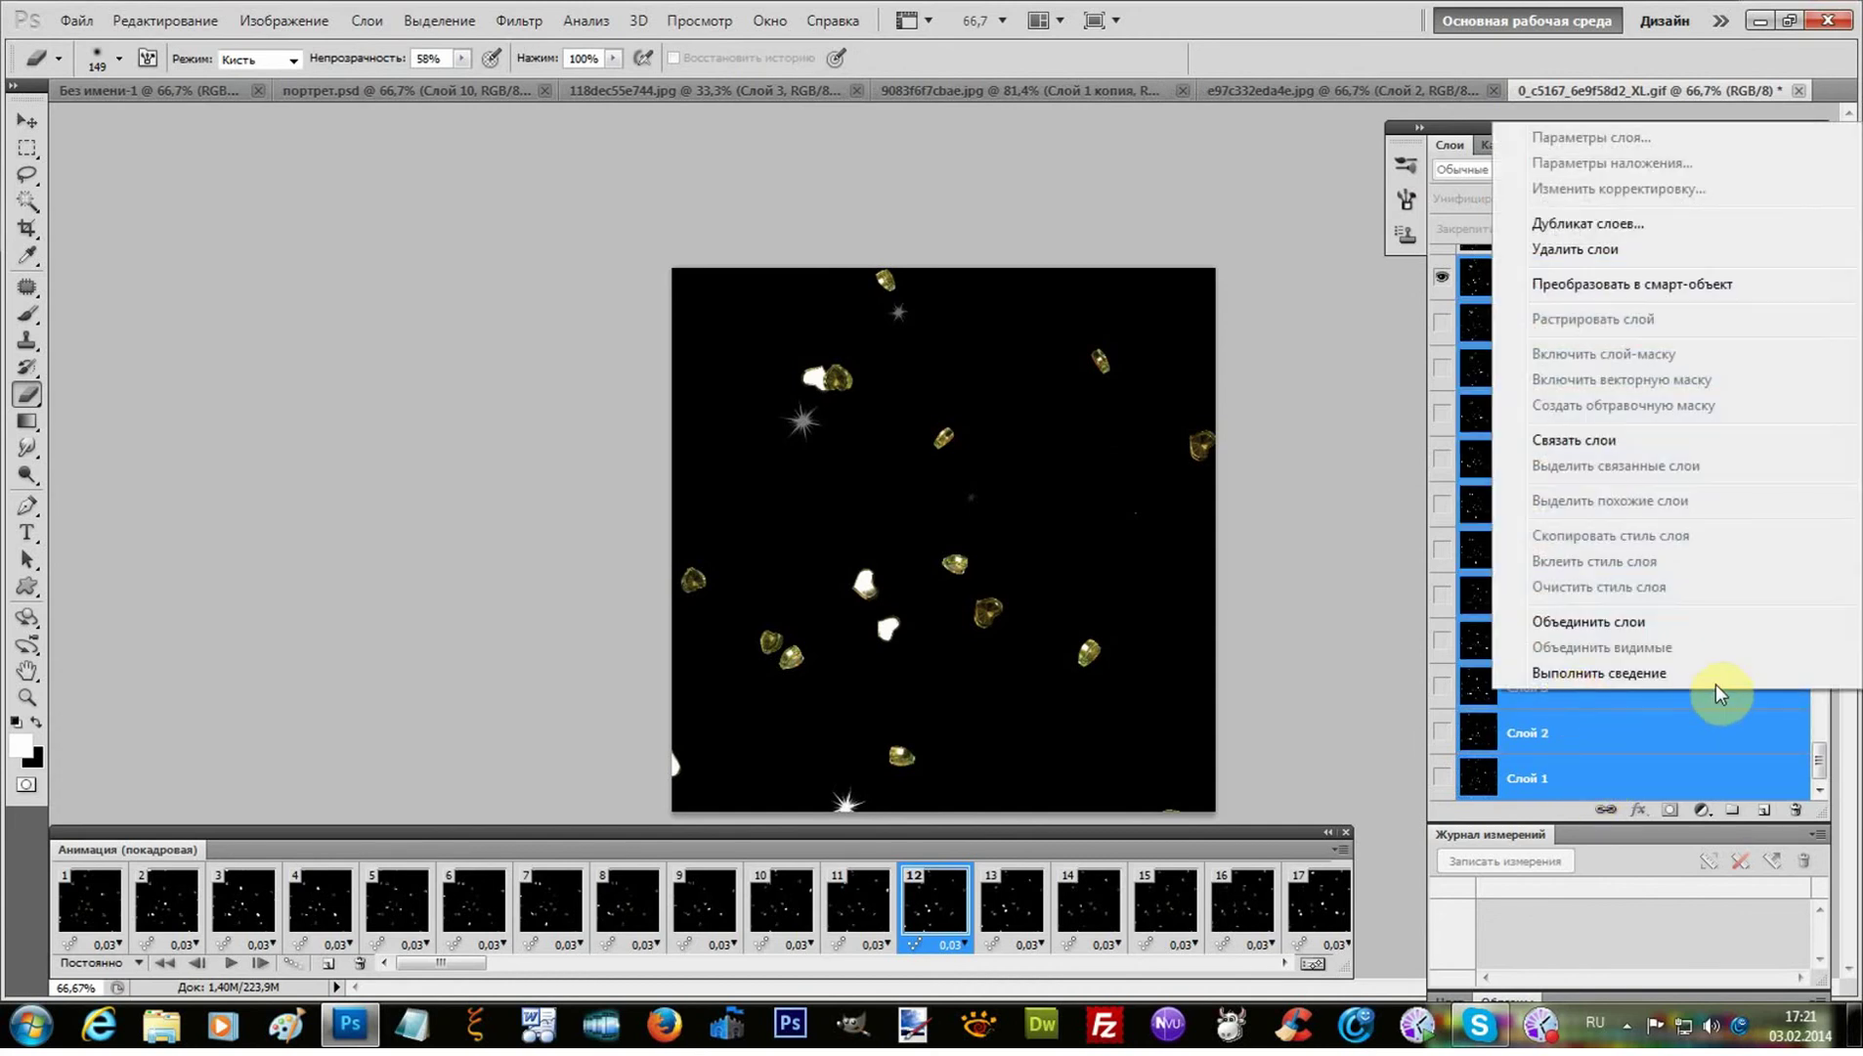
pyautogui.click(1569, 442)
# - Copy the linked hearts layers onto the woman's picture using the Move tool, and dock the hearts document back at its first frame
pyautogui.click(26, 121)
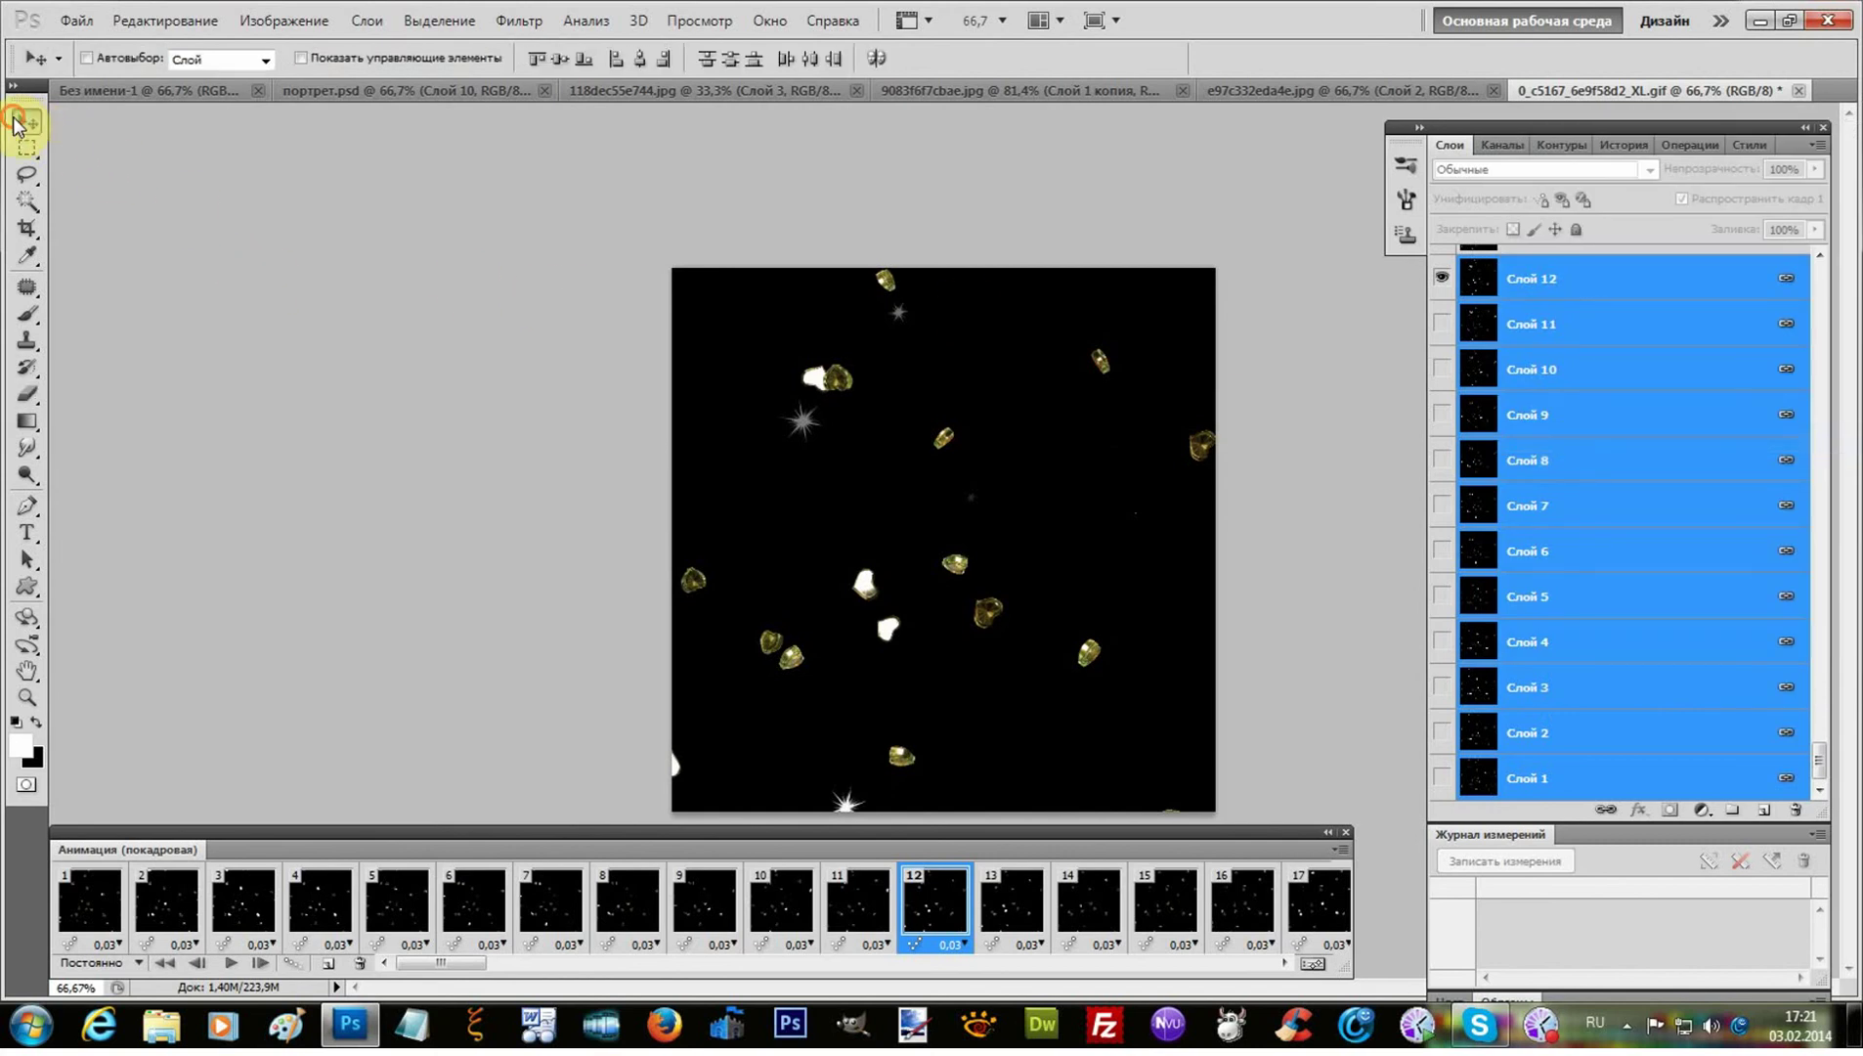
pyautogui.moveTo(1531, 92); pyautogui.dragTo(1134, 244)
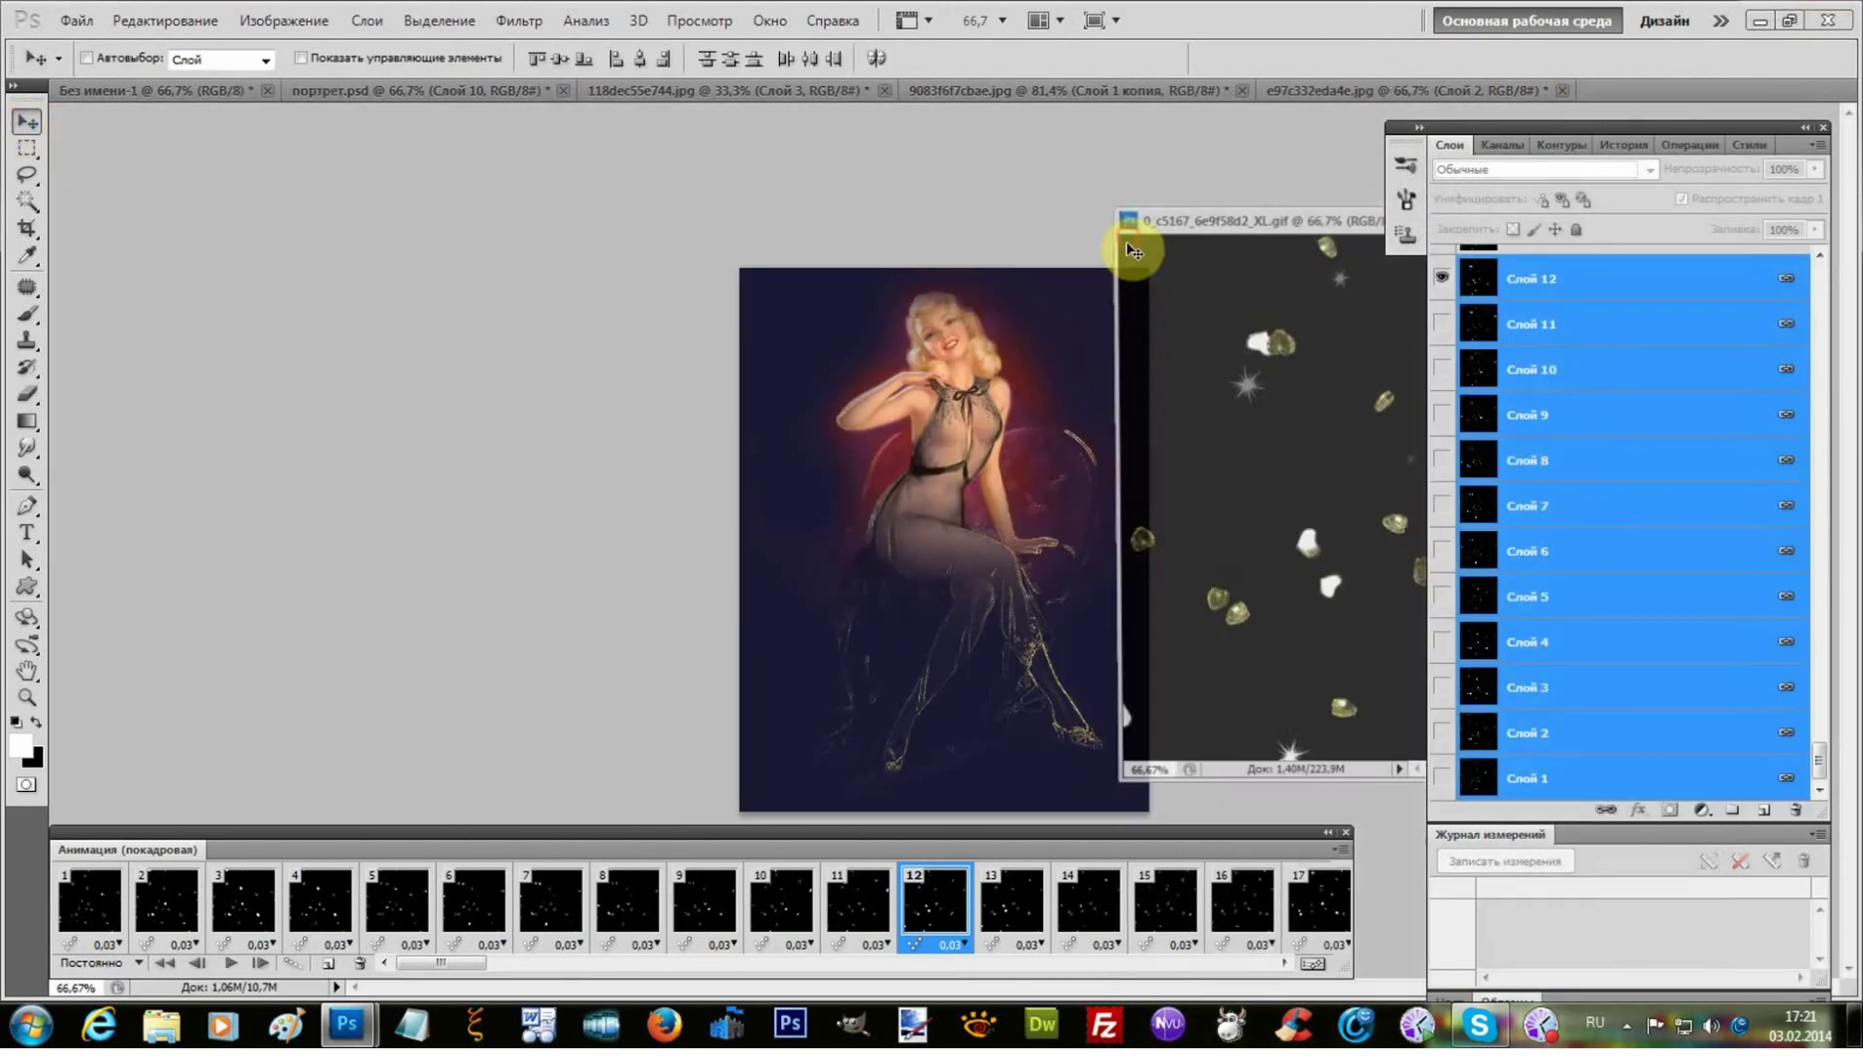
pyautogui.moveTo(1173, 581); pyautogui.dragTo(845, 614)
pyautogui.moveTo(1272, 218); pyautogui.dragTo(1686, 96)
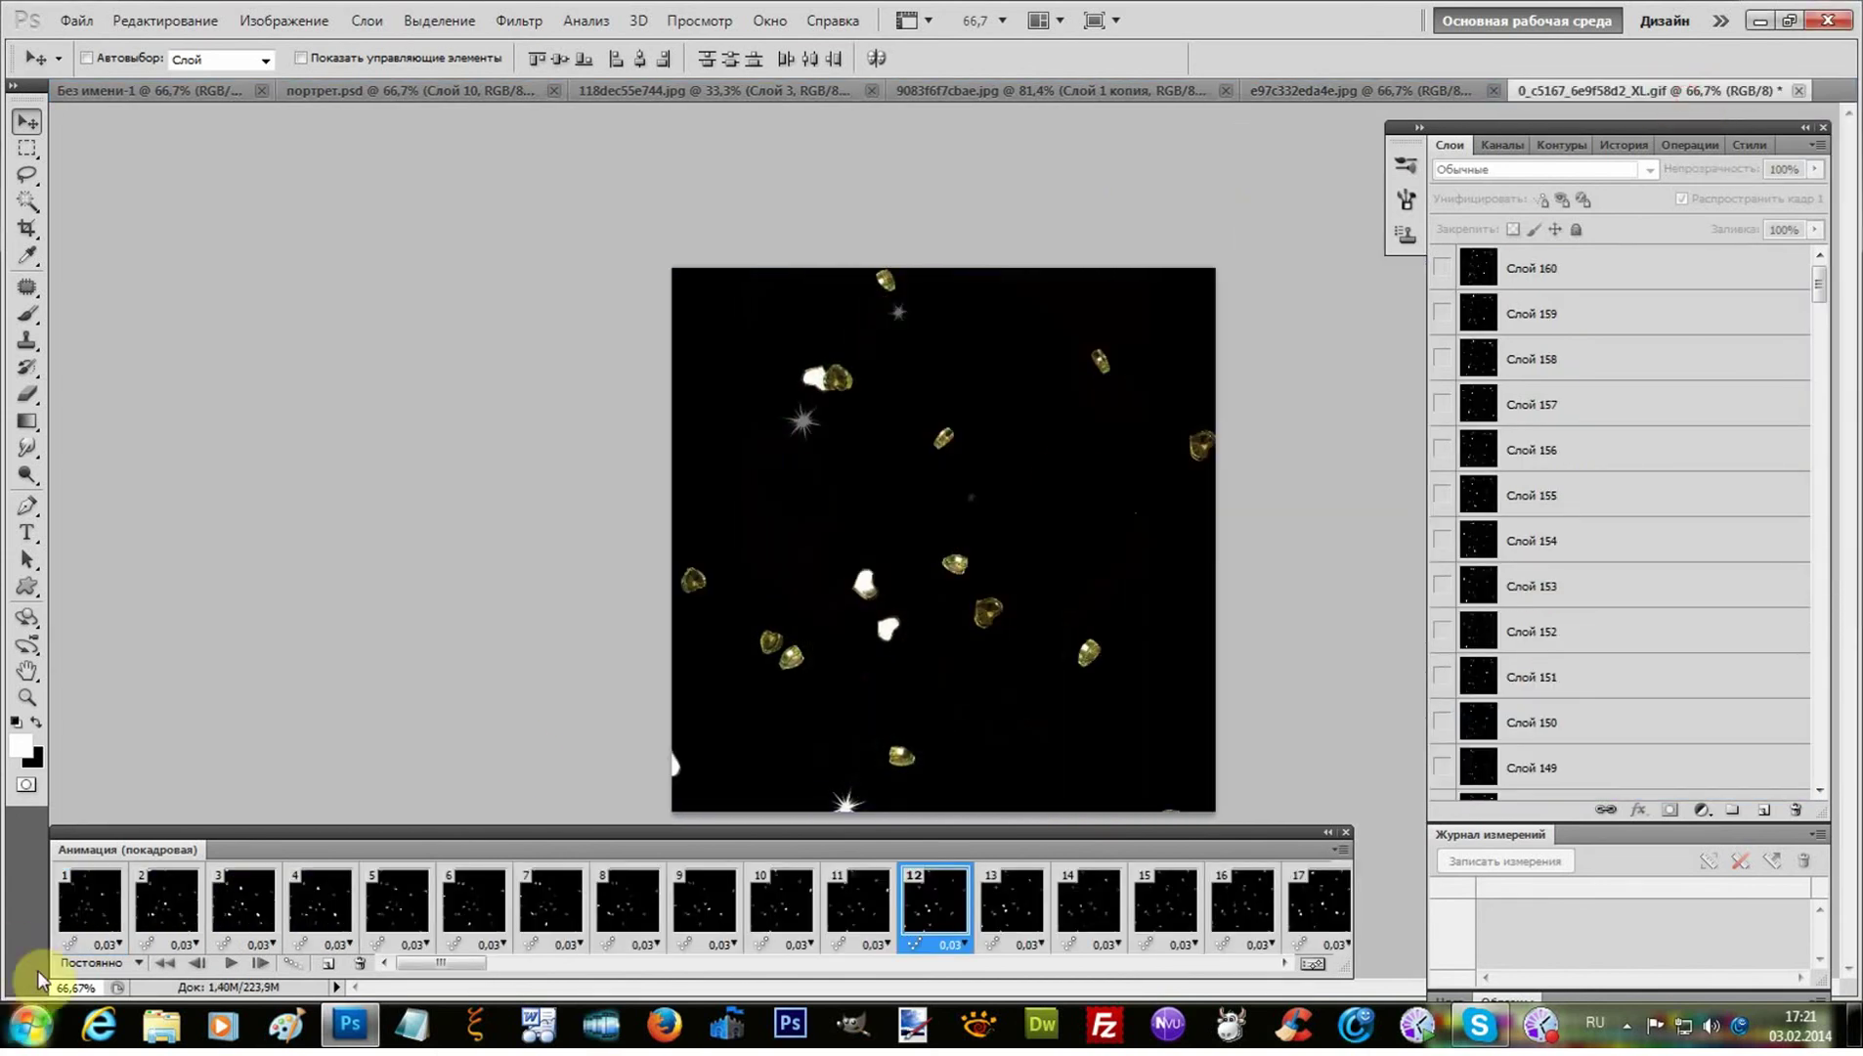
pyautogui.click(88, 898)
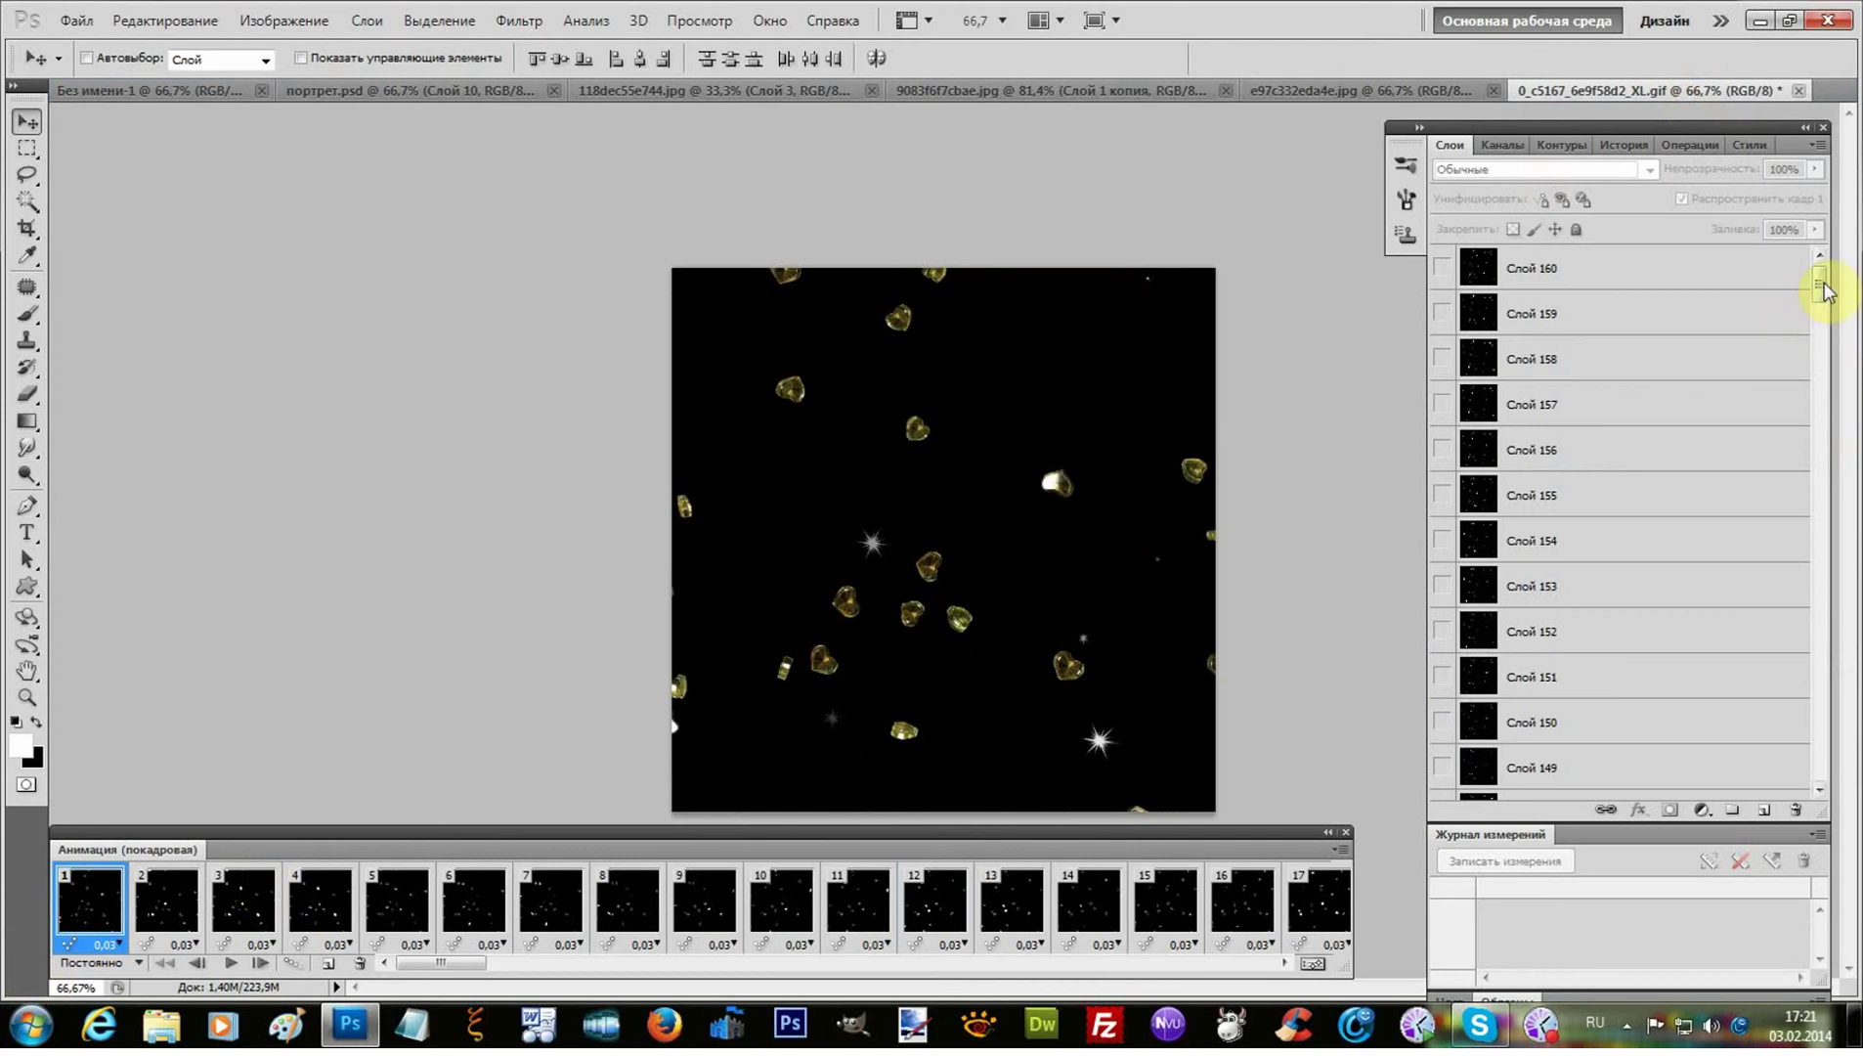
# - In the woman's picture, move the navy layer Слой 2 above all the hearts layers, directly beneath Слой 0 копия 3
pyautogui.moveTo(1822, 289); pyautogui.dragTo(1818, 607)
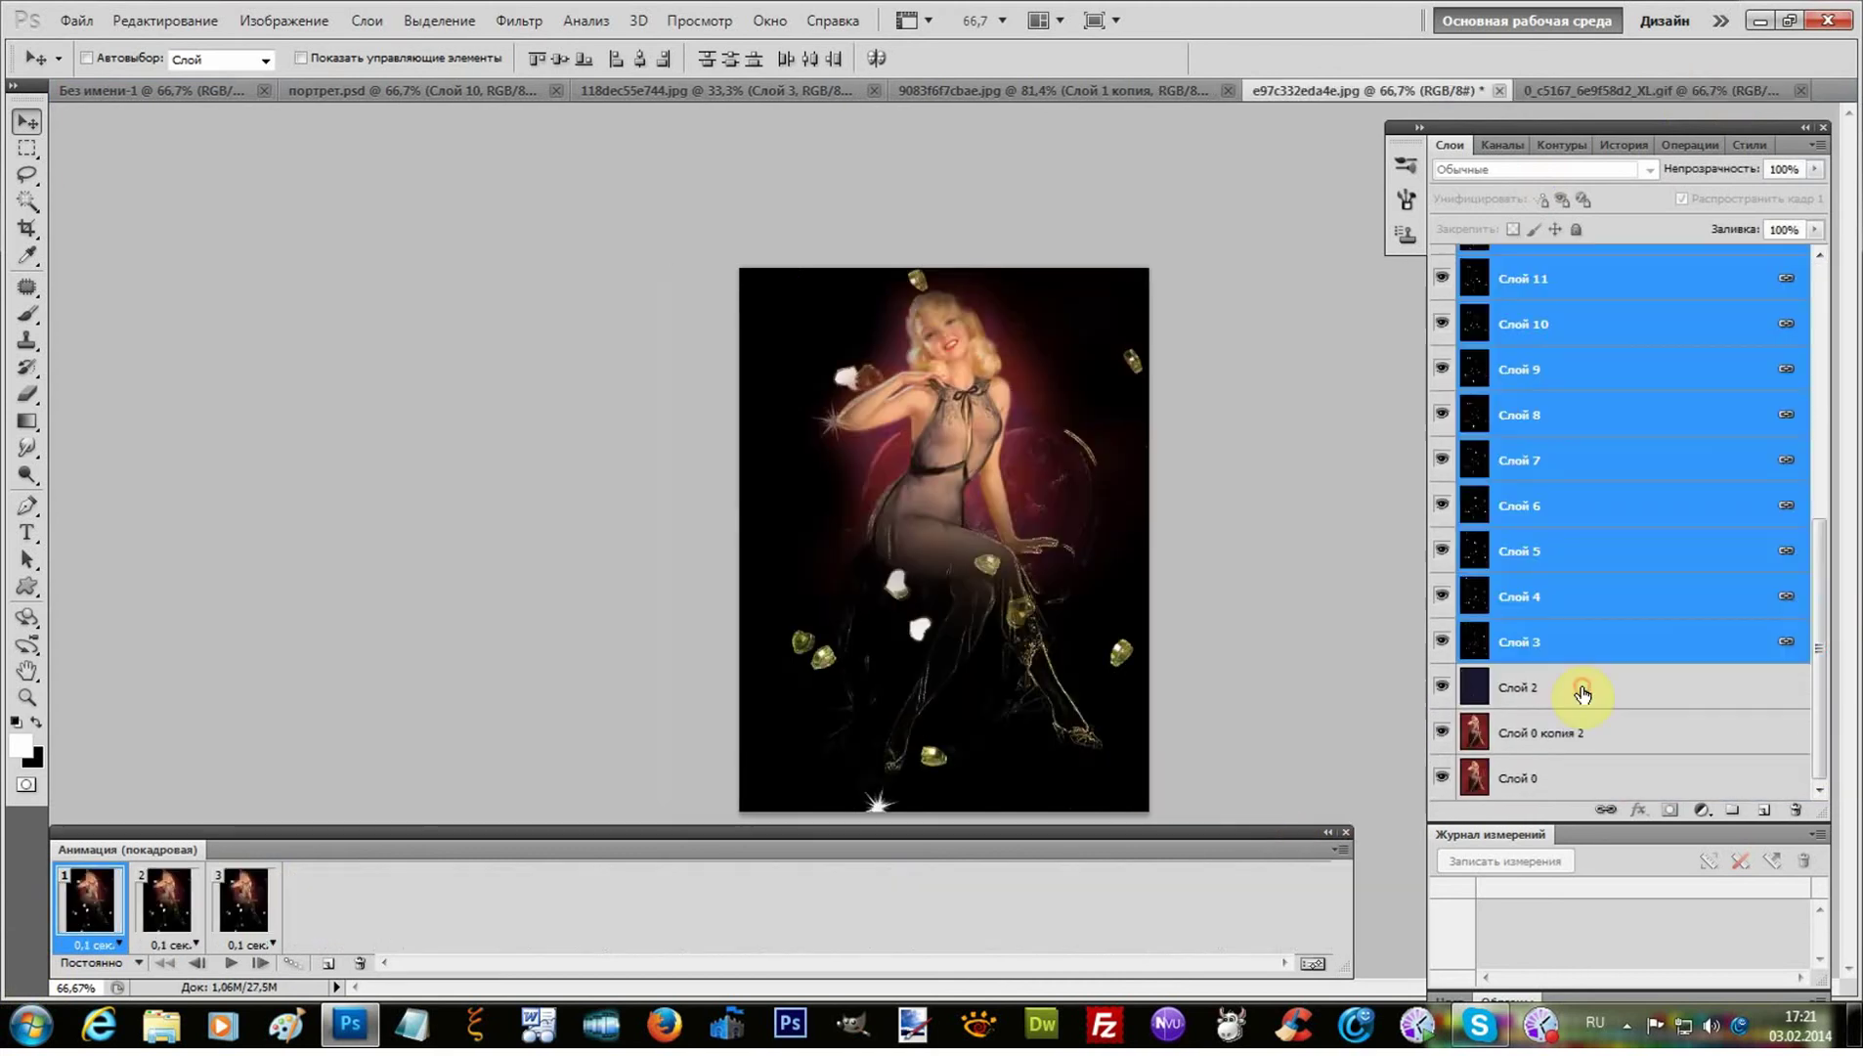
pyautogui.moveTo(1585, 698); pyautogui.dragTo(1594, 291)
pyautogui.scroll(6, 1598, 401)
pyautogui.click(1557, 596)
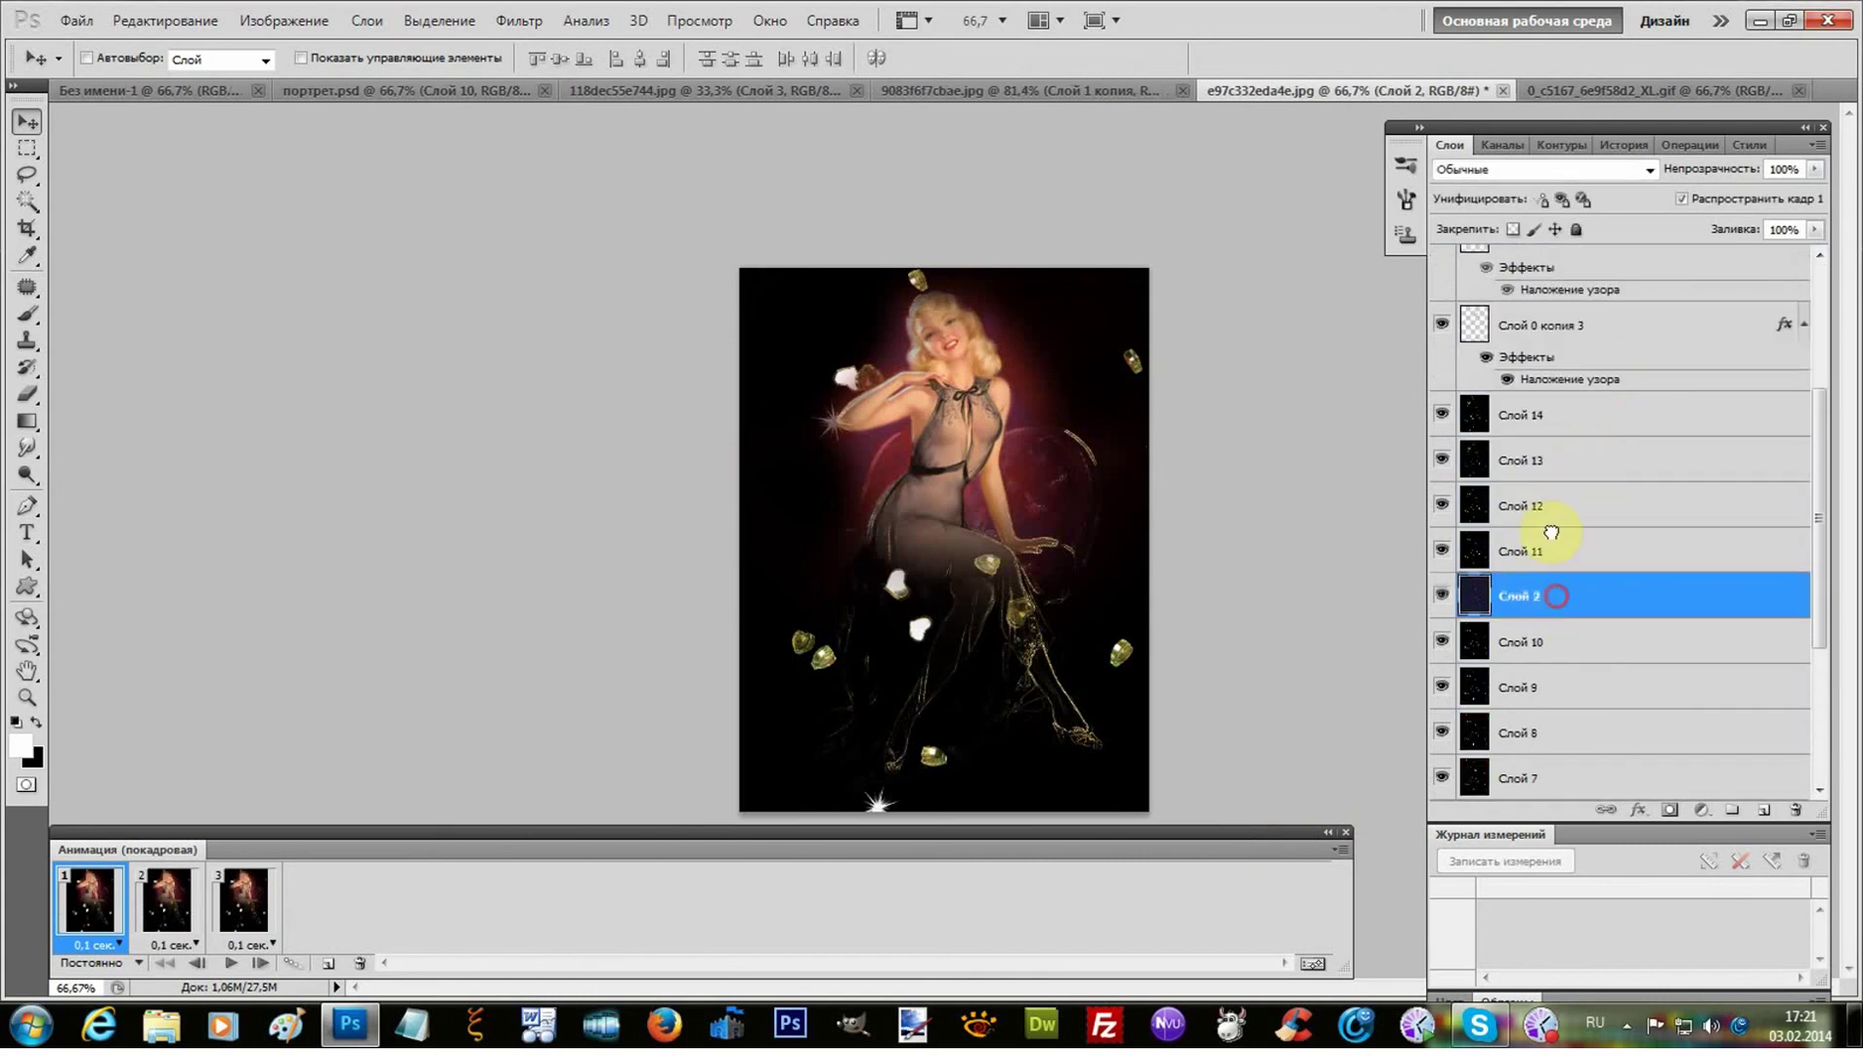
pyautogui.moveTo(1552, 532); pyautogui.dragTo(1513, 367)
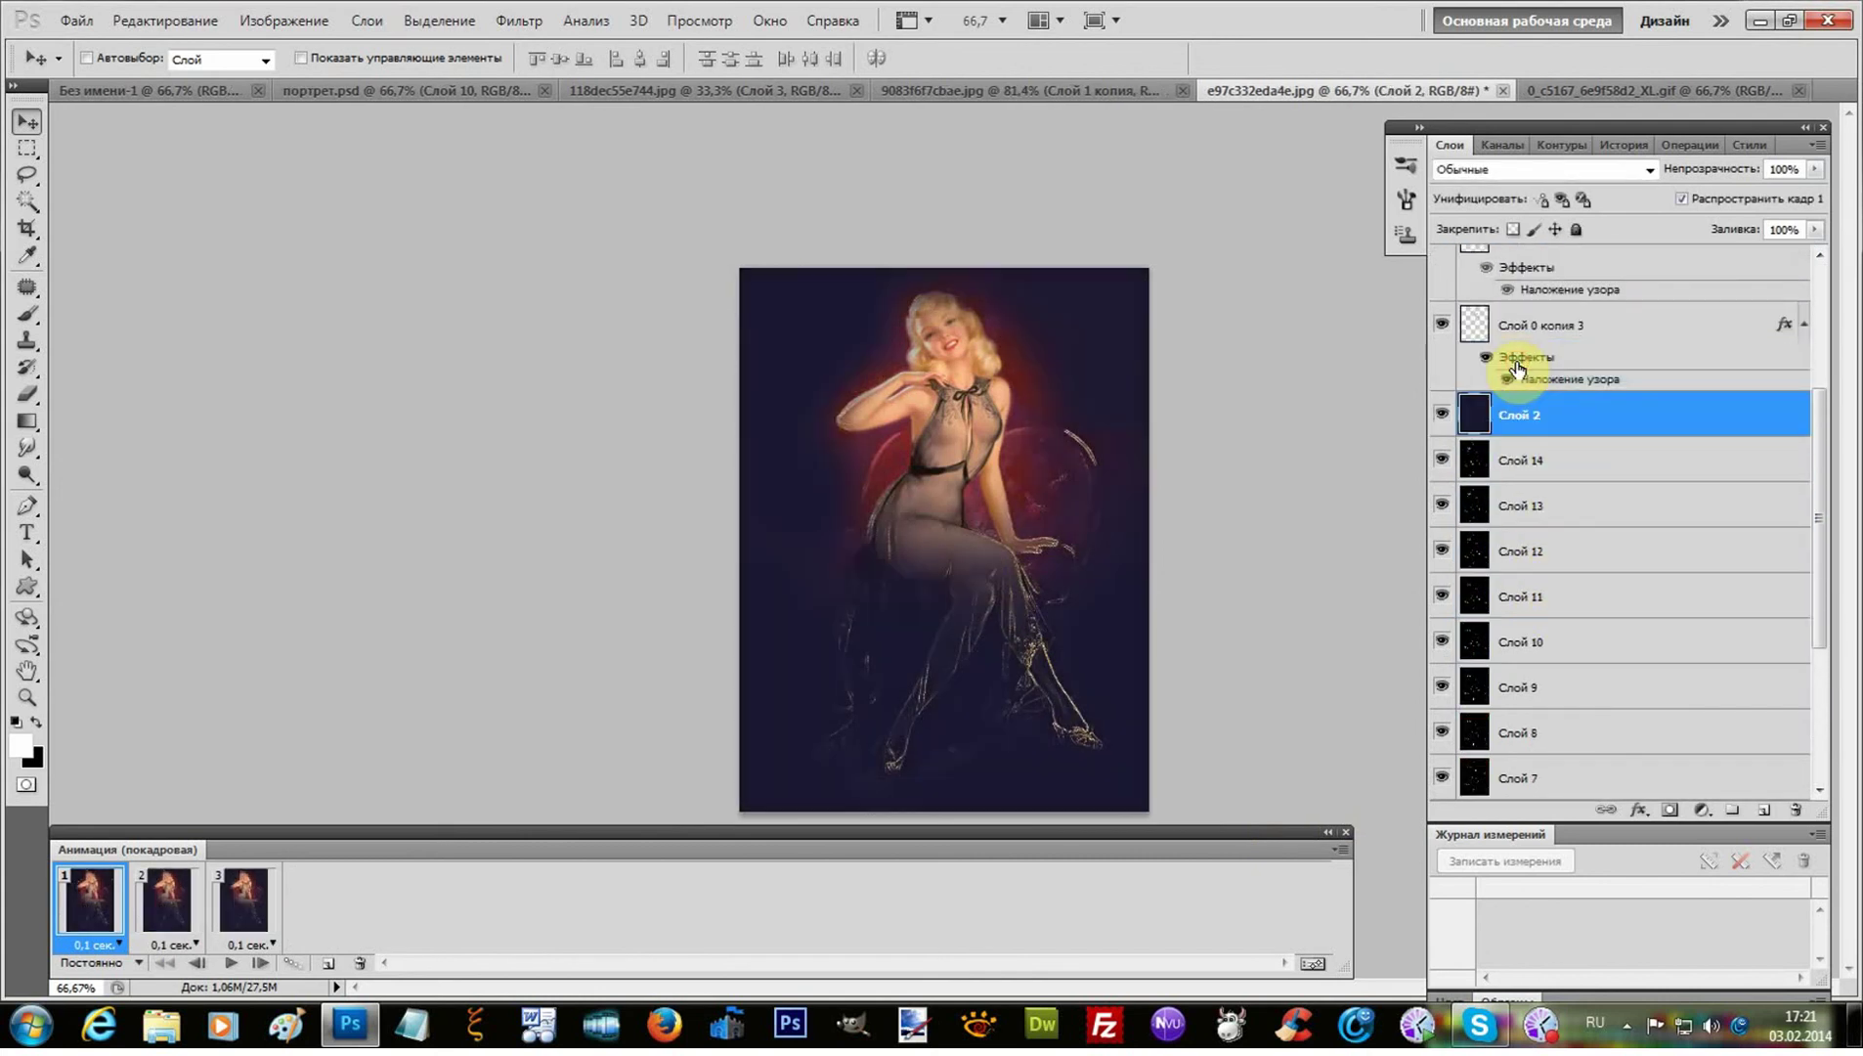
# - Try out different blend modes on the navy layer Слой 2 and set it to Замена светлым
pyautogui.click(1651, 171)
pyautogui.click(1480, 247)
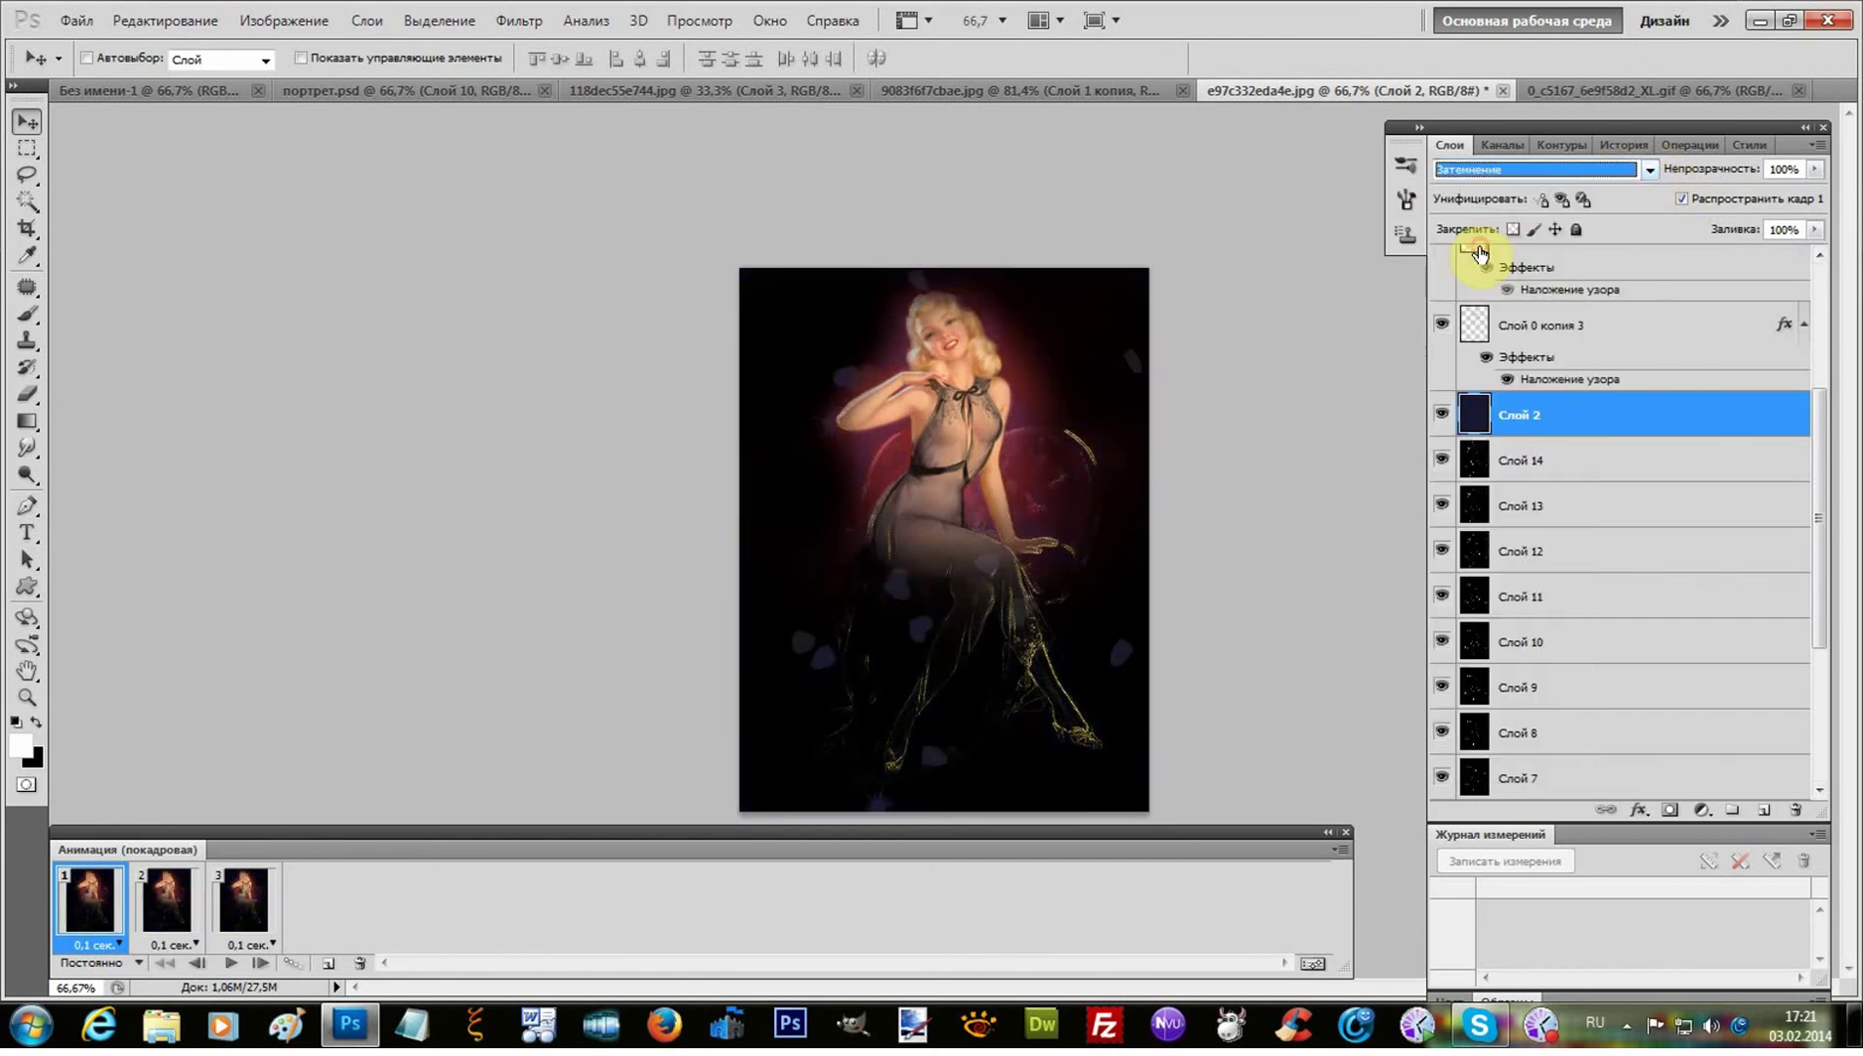
pyautogui.scroll(-4, 1477, 170)
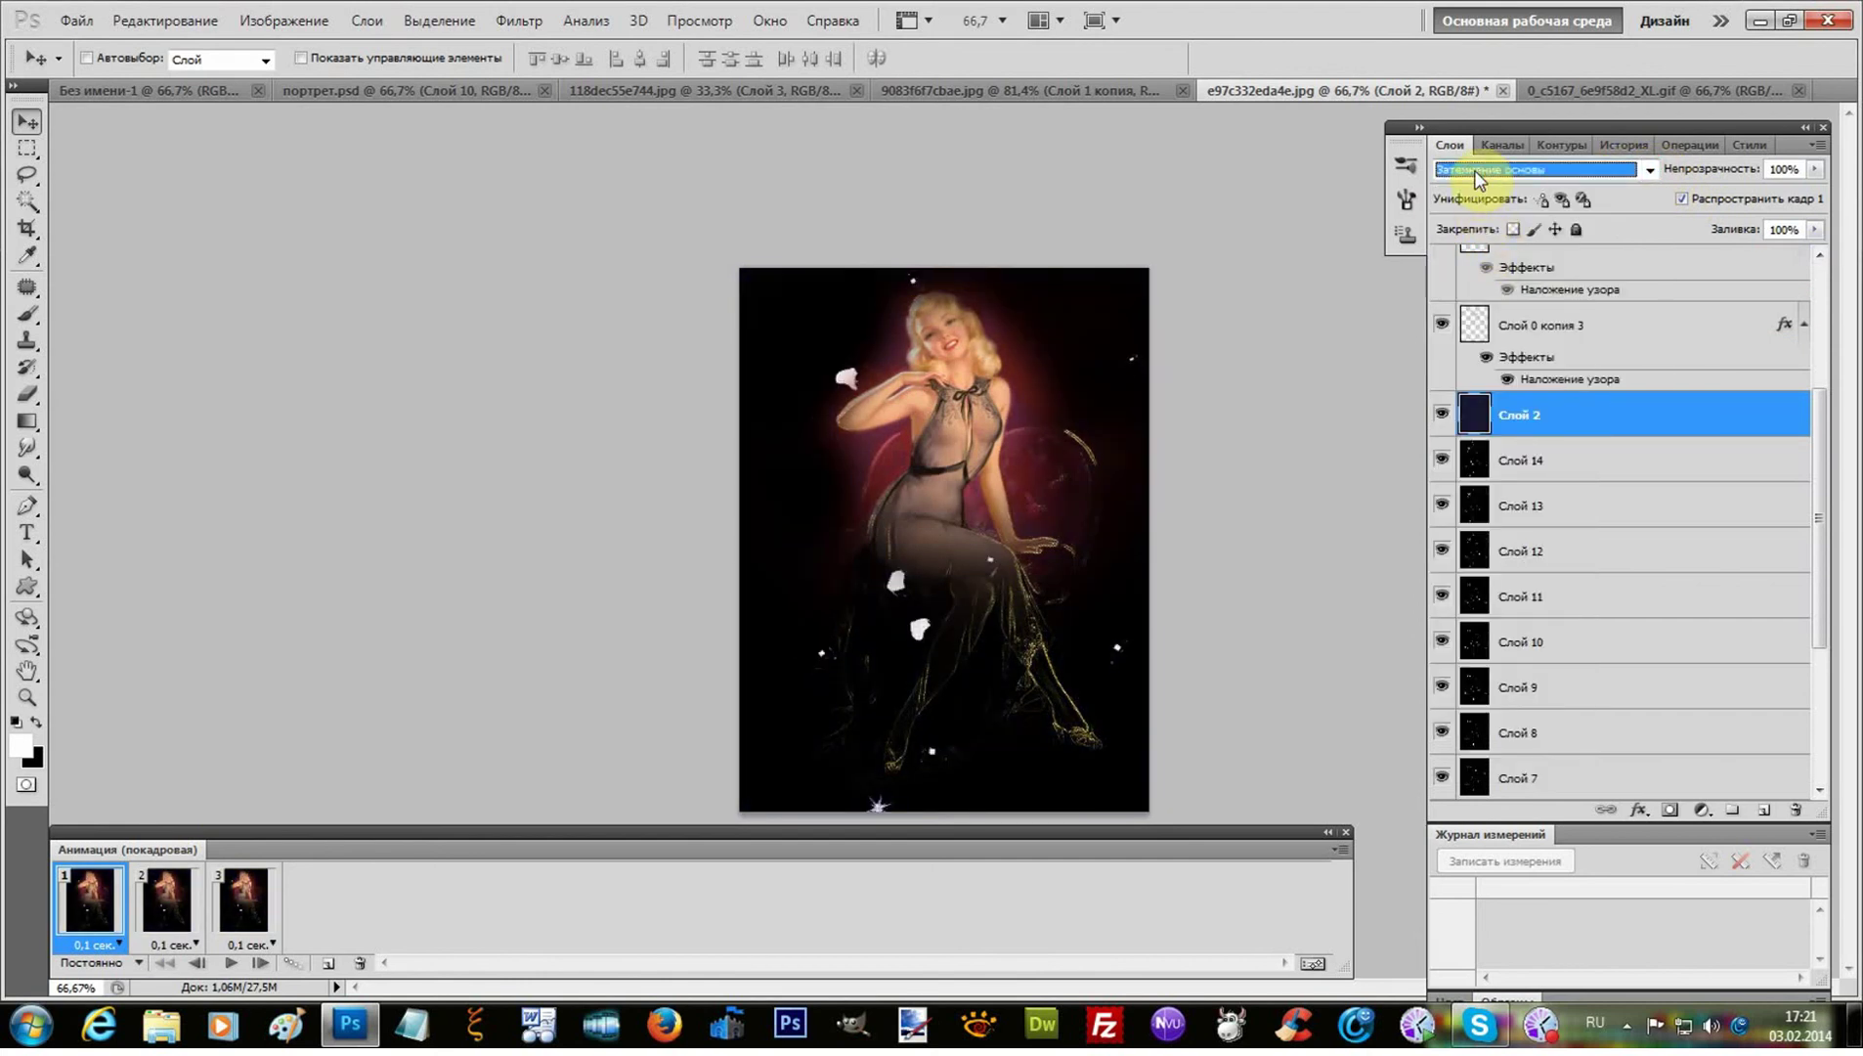
pyautogui.scroll(-2, 1475, 170)
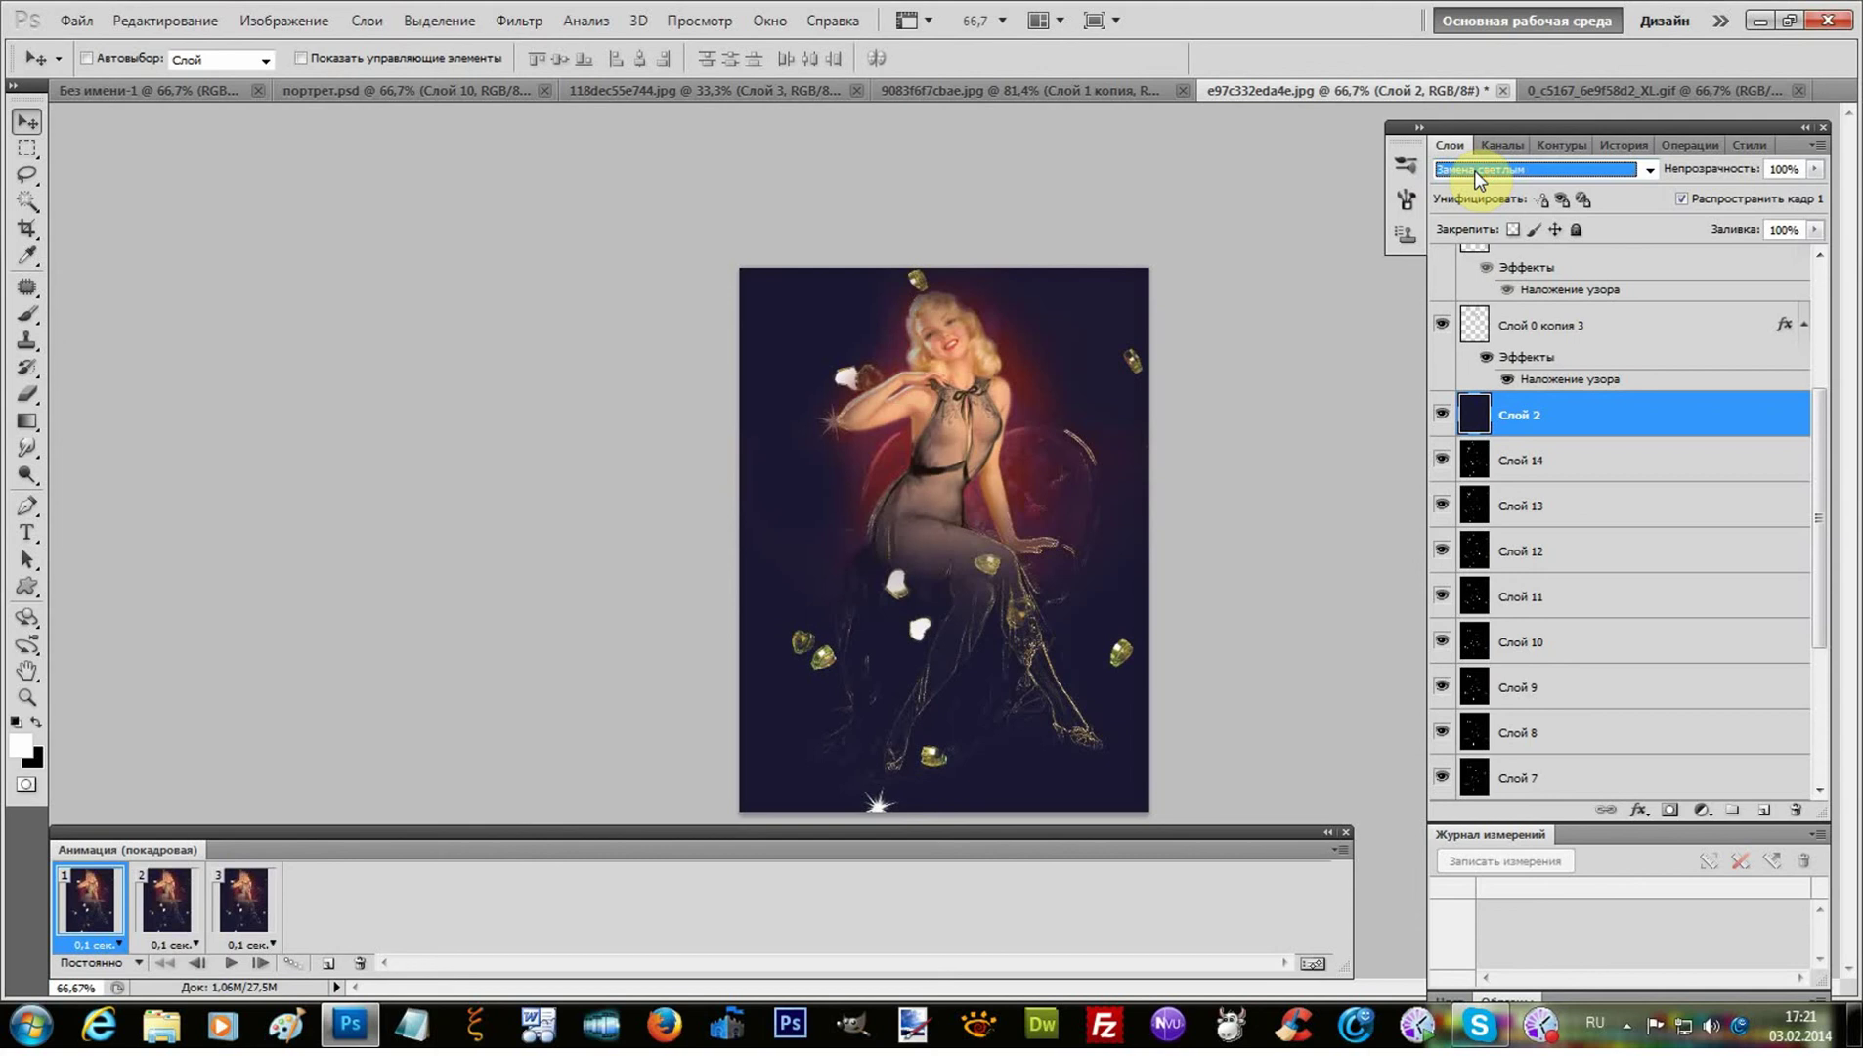
pyautogui.scroll(-18, 1520, 172)
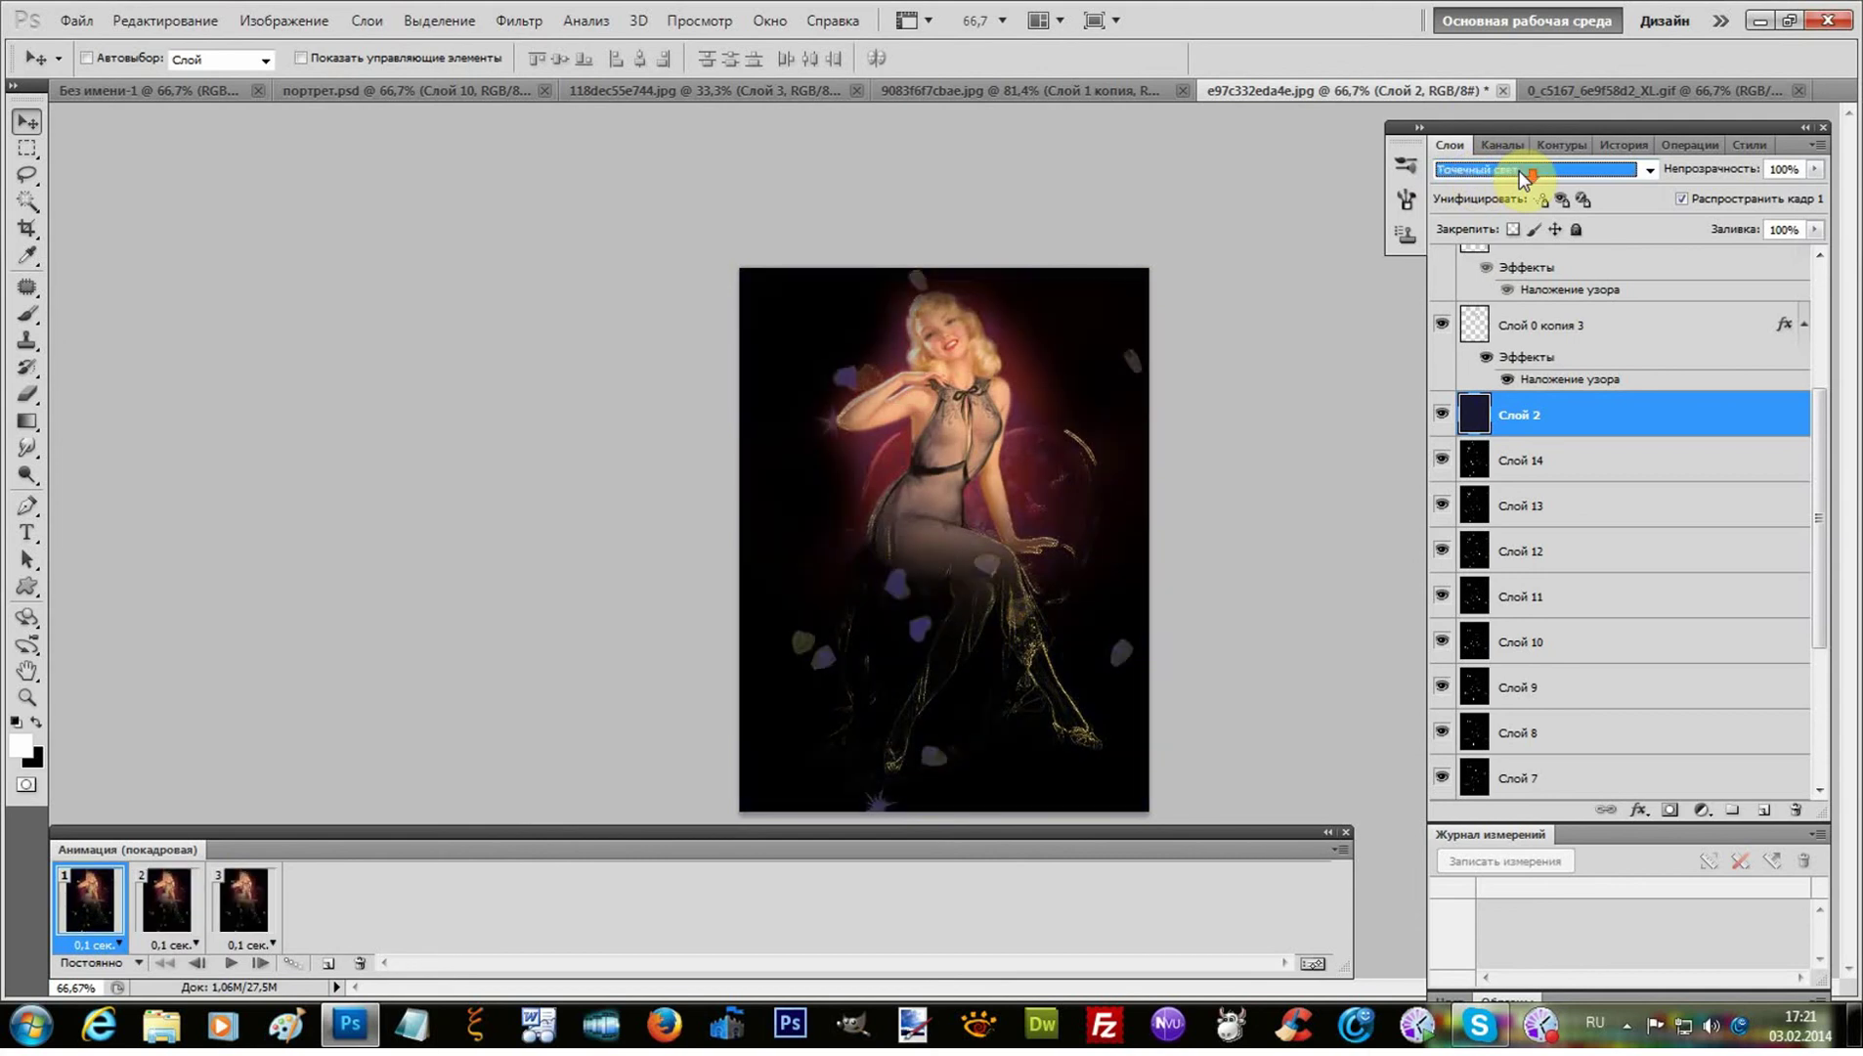
pyautogui.click(1651, 172)
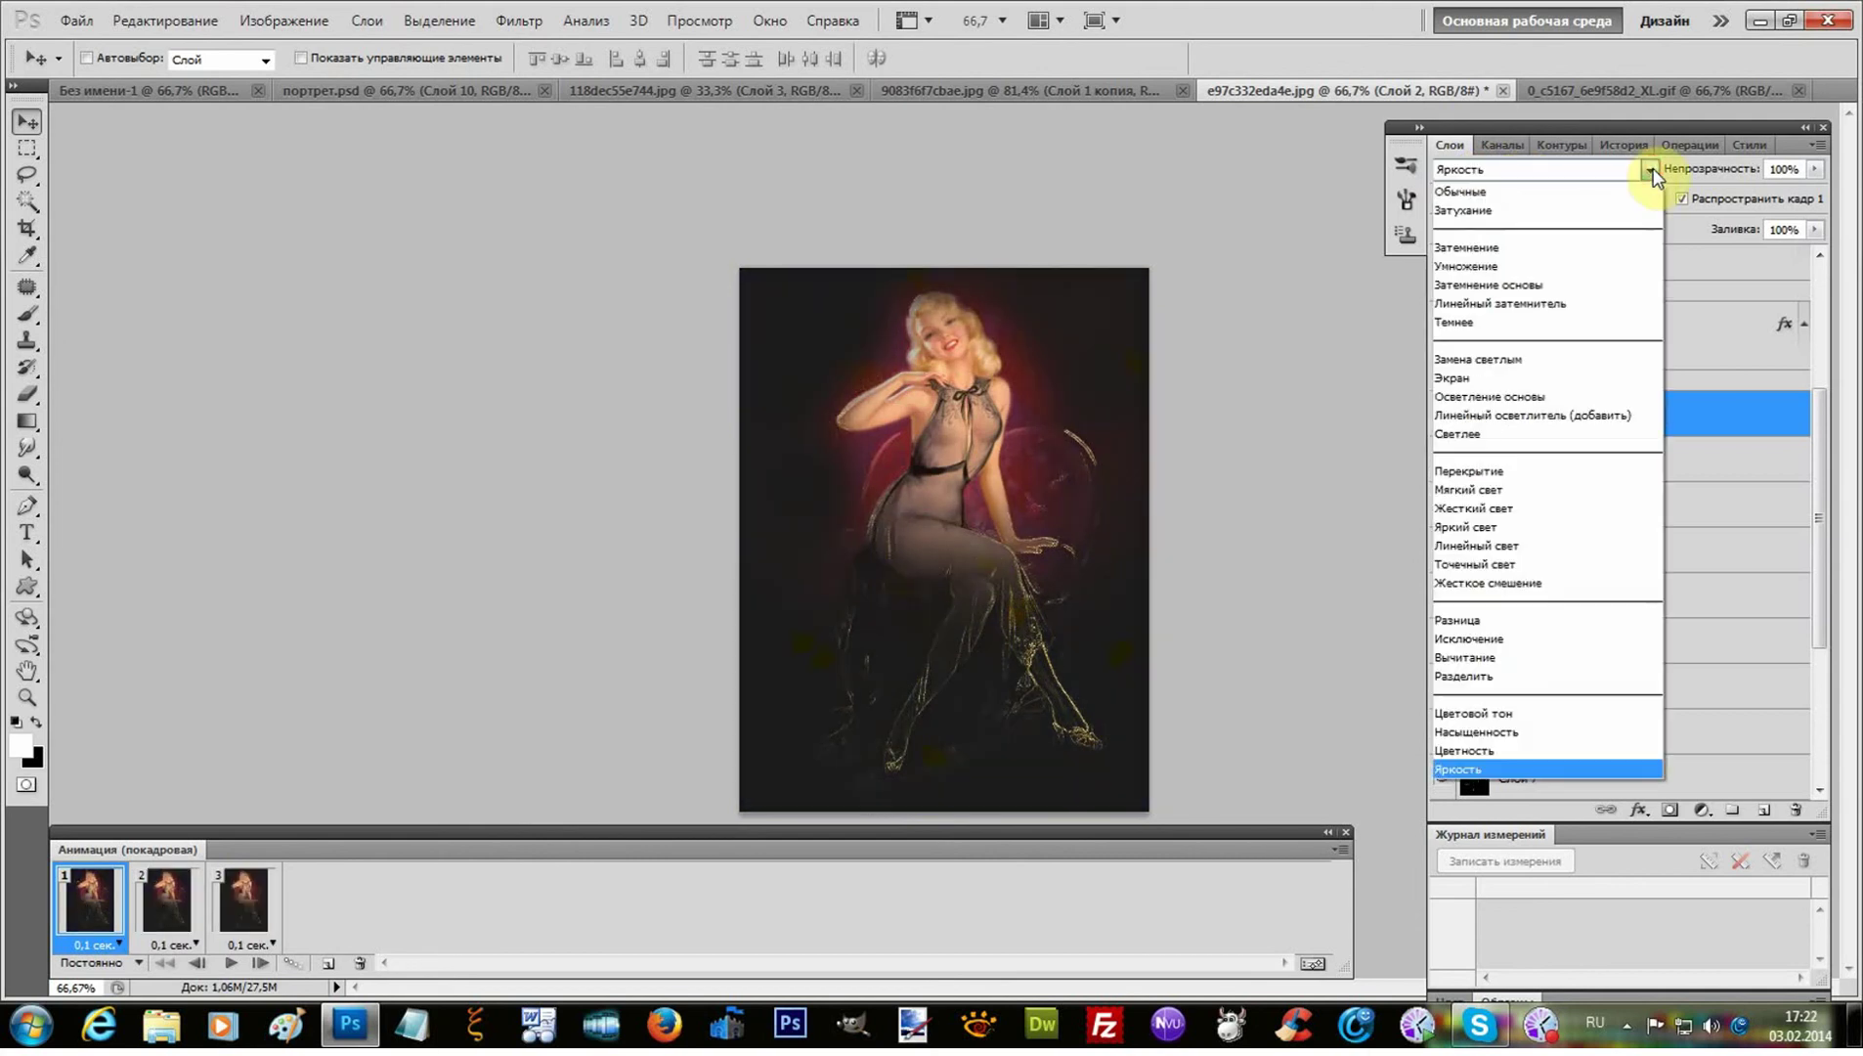
pyautogui.click(1549, 364)
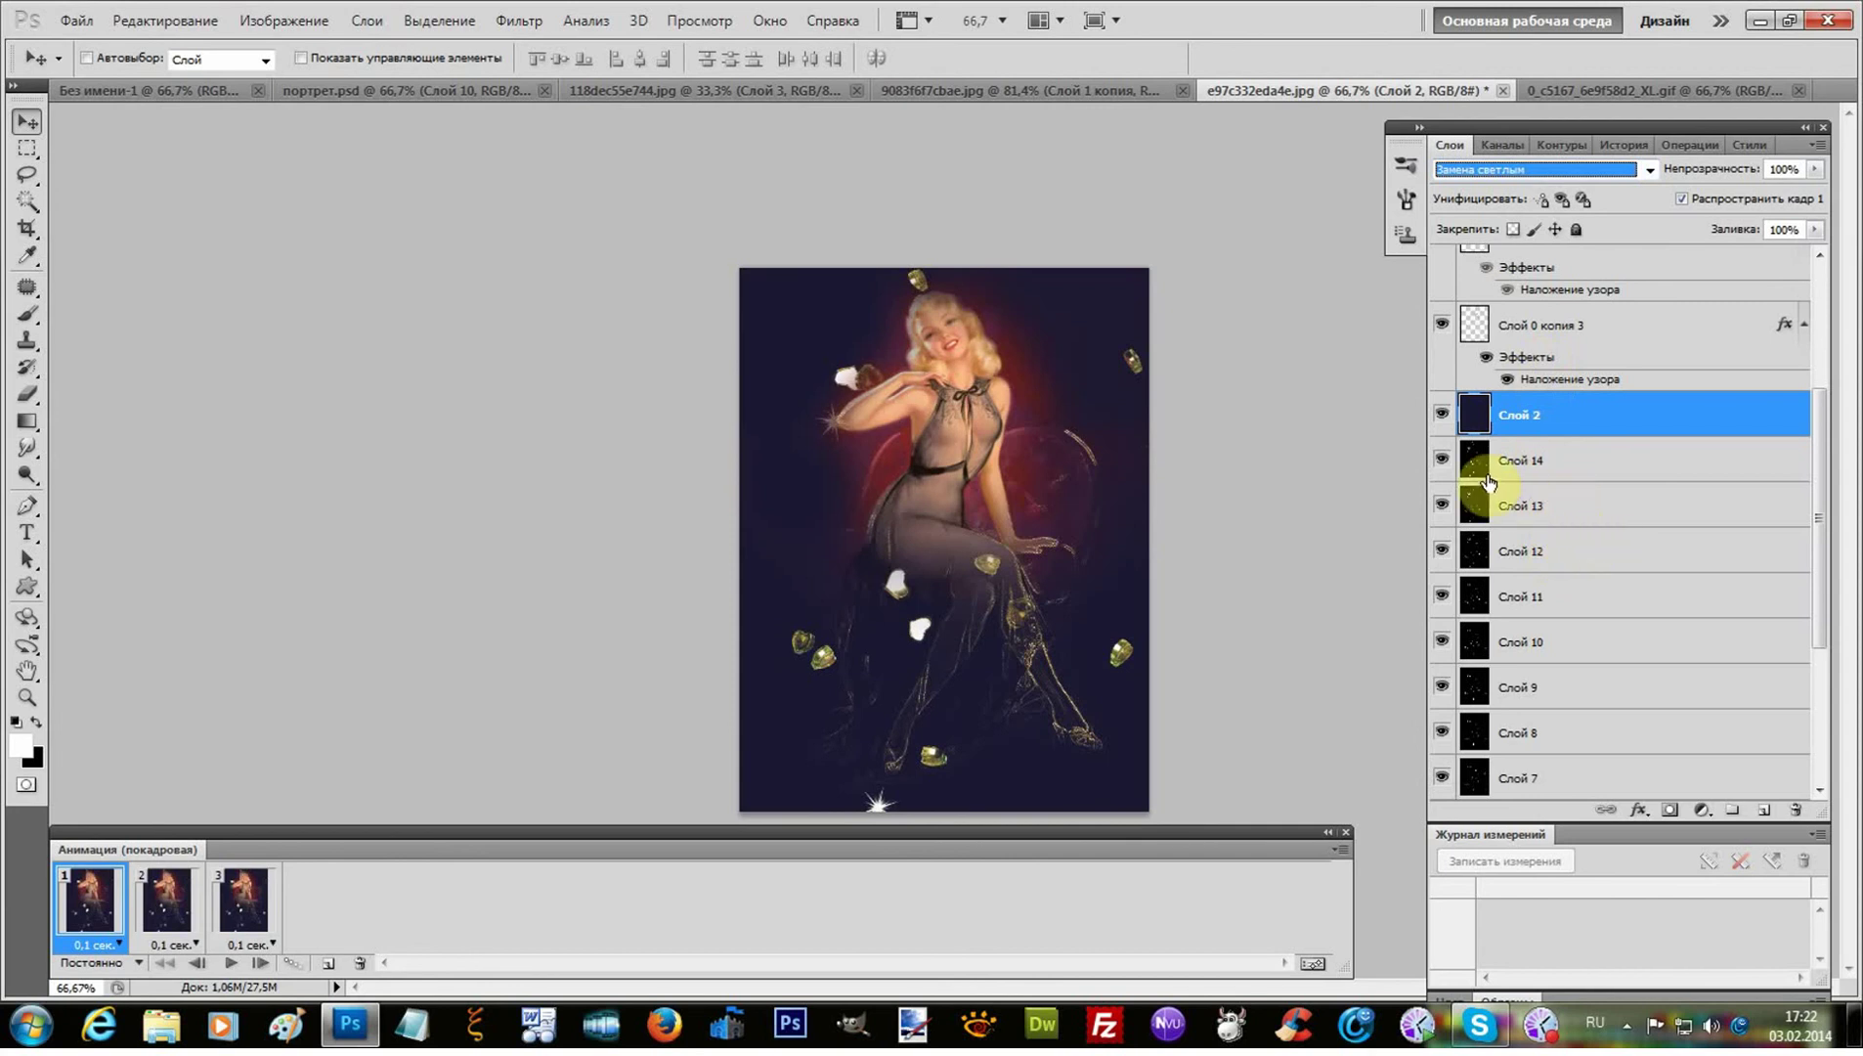
# - Hide all the hearts layers from Слой 14 down to Слой 3 in the first animation frame
pyautogui.click(1442, 461)
pyautogui.click(1442, 506)
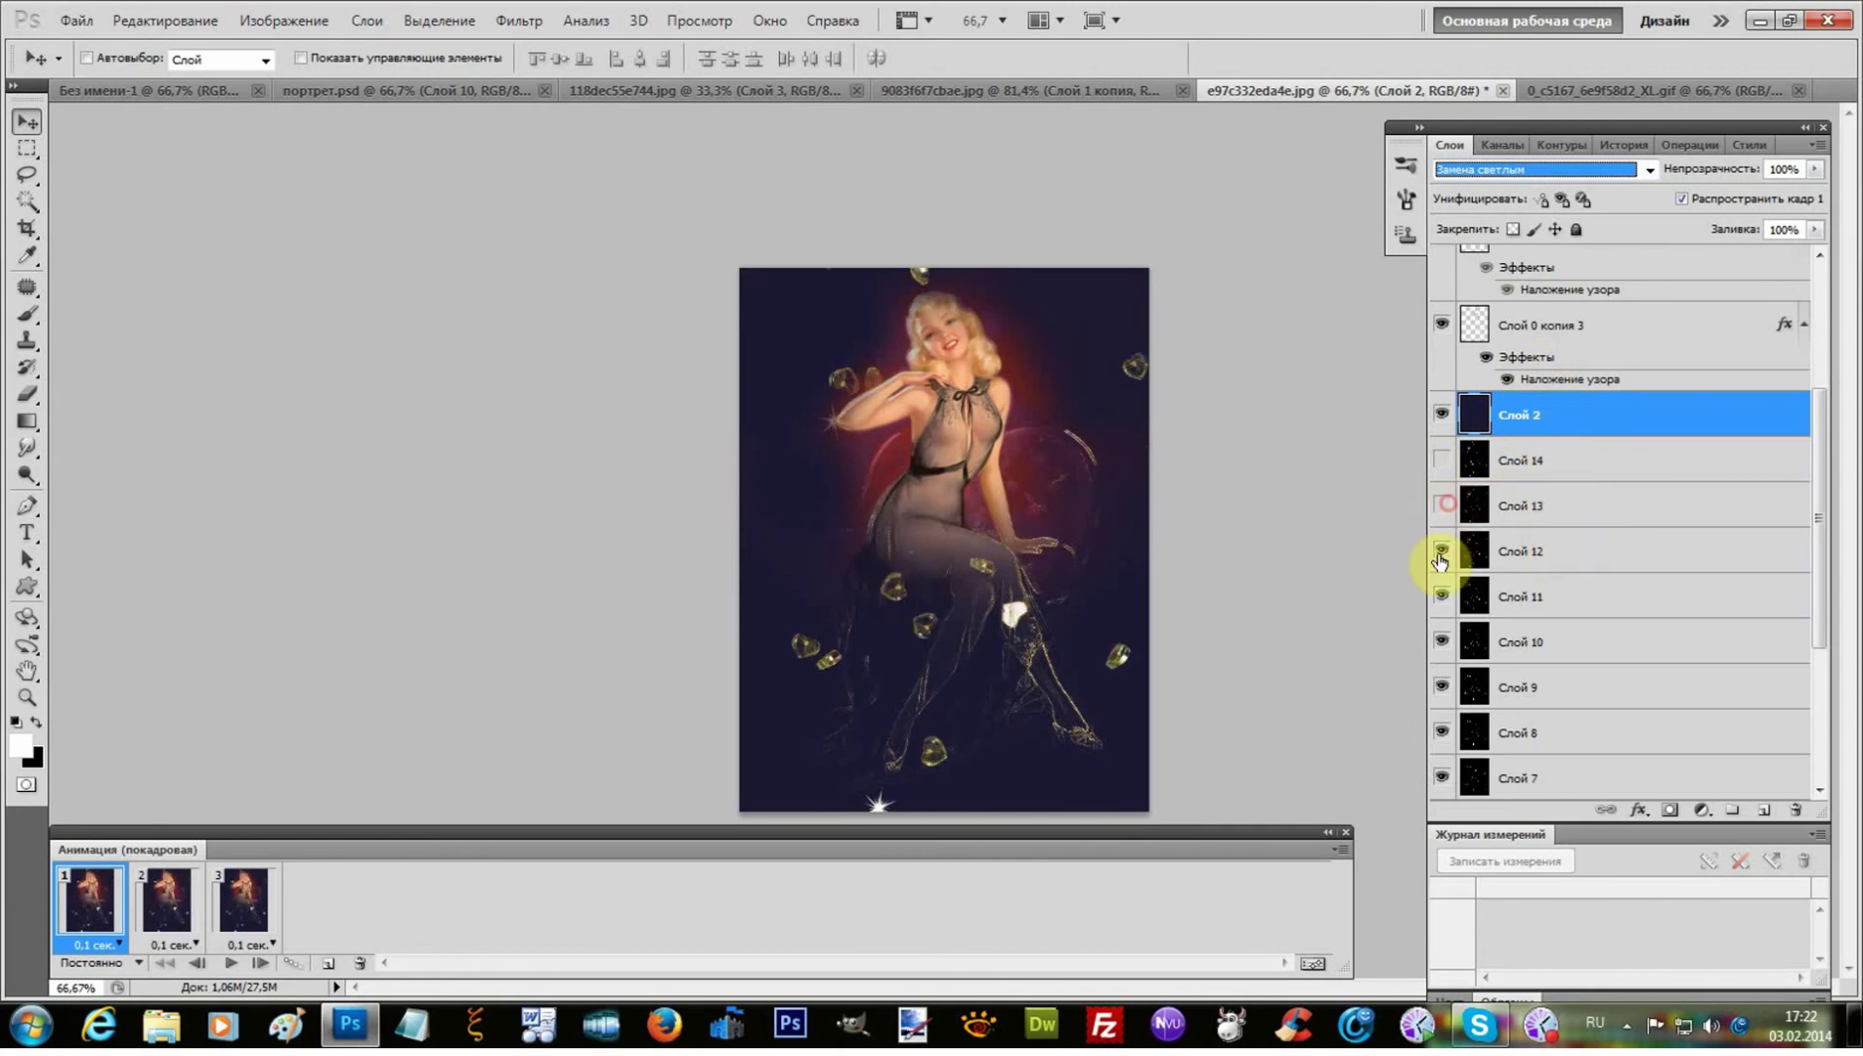
pyautogui.click(1442, 551)
pyautogui.click(1442, 596)
pyautogui.click(1442, 642)
# - Show hearts layer Слой 3 in the second animation frame and Слой 4 in the third
pyautogui.click(145, 899)
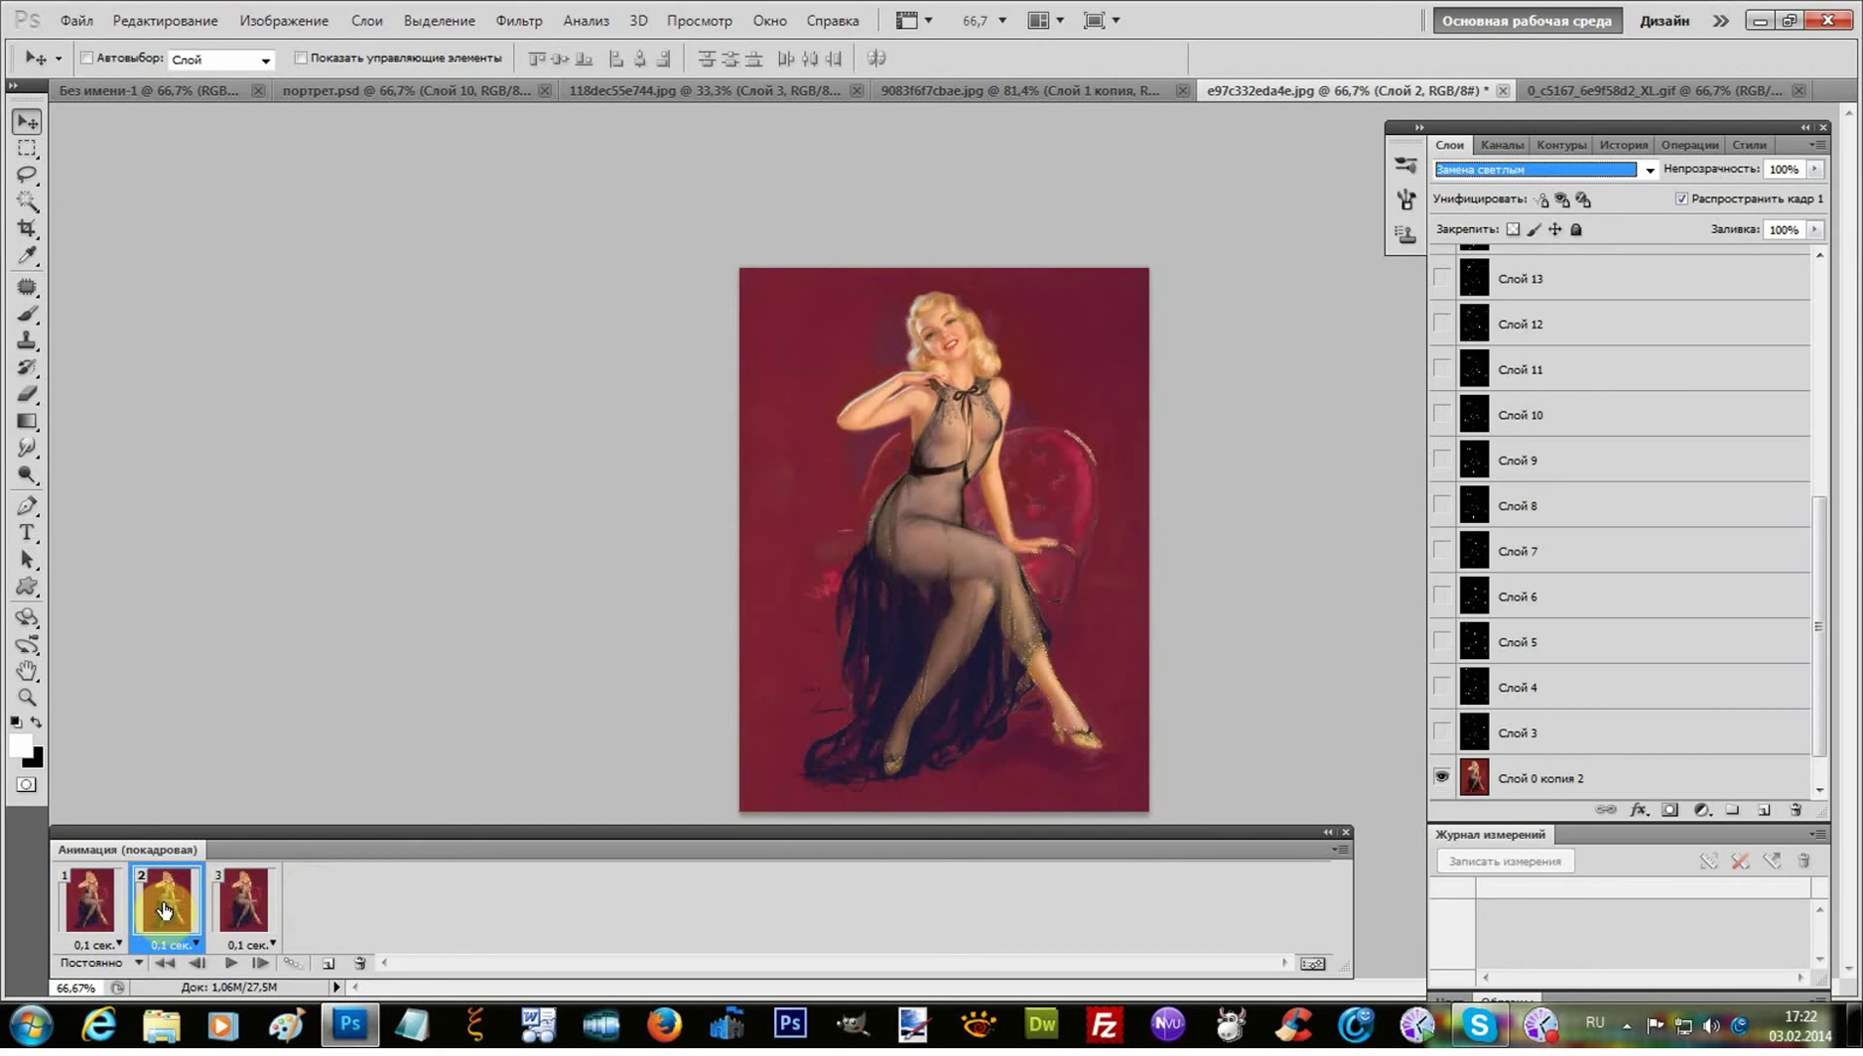
pyautogui.click(1442, 741)
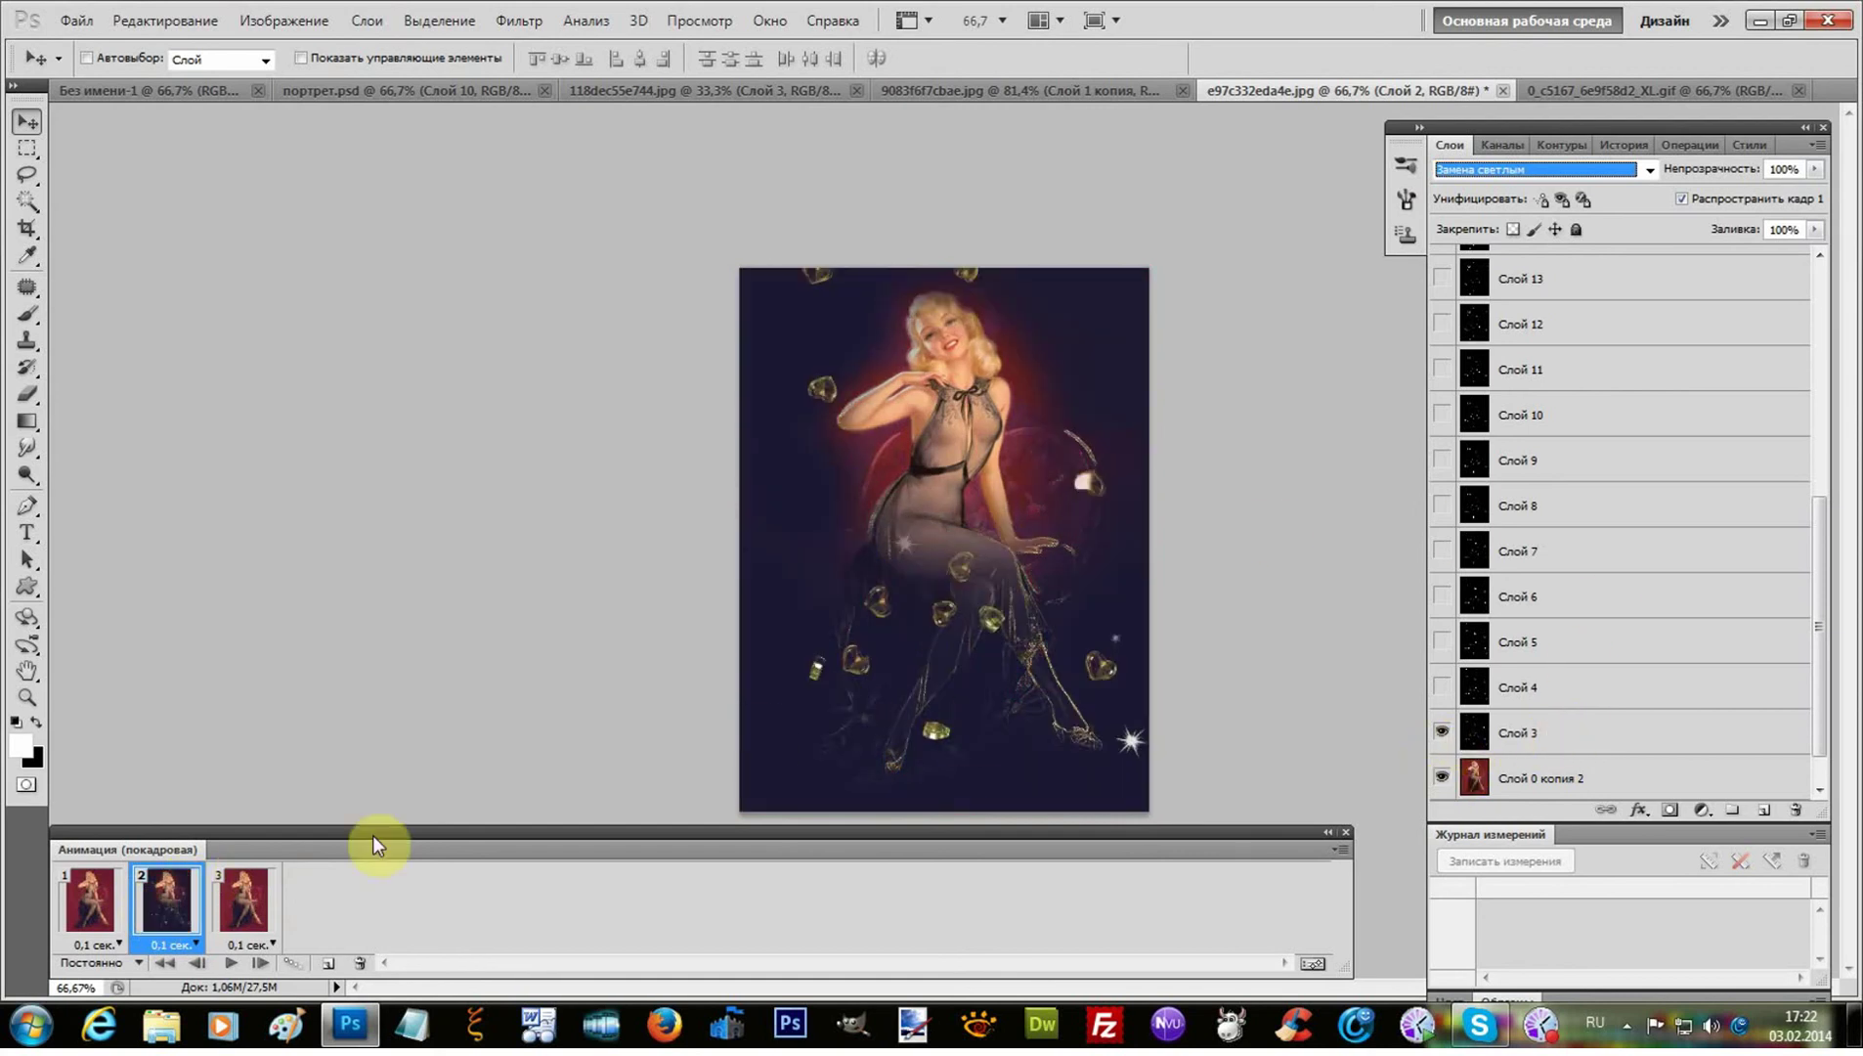
pyautogui.click(240, 904)
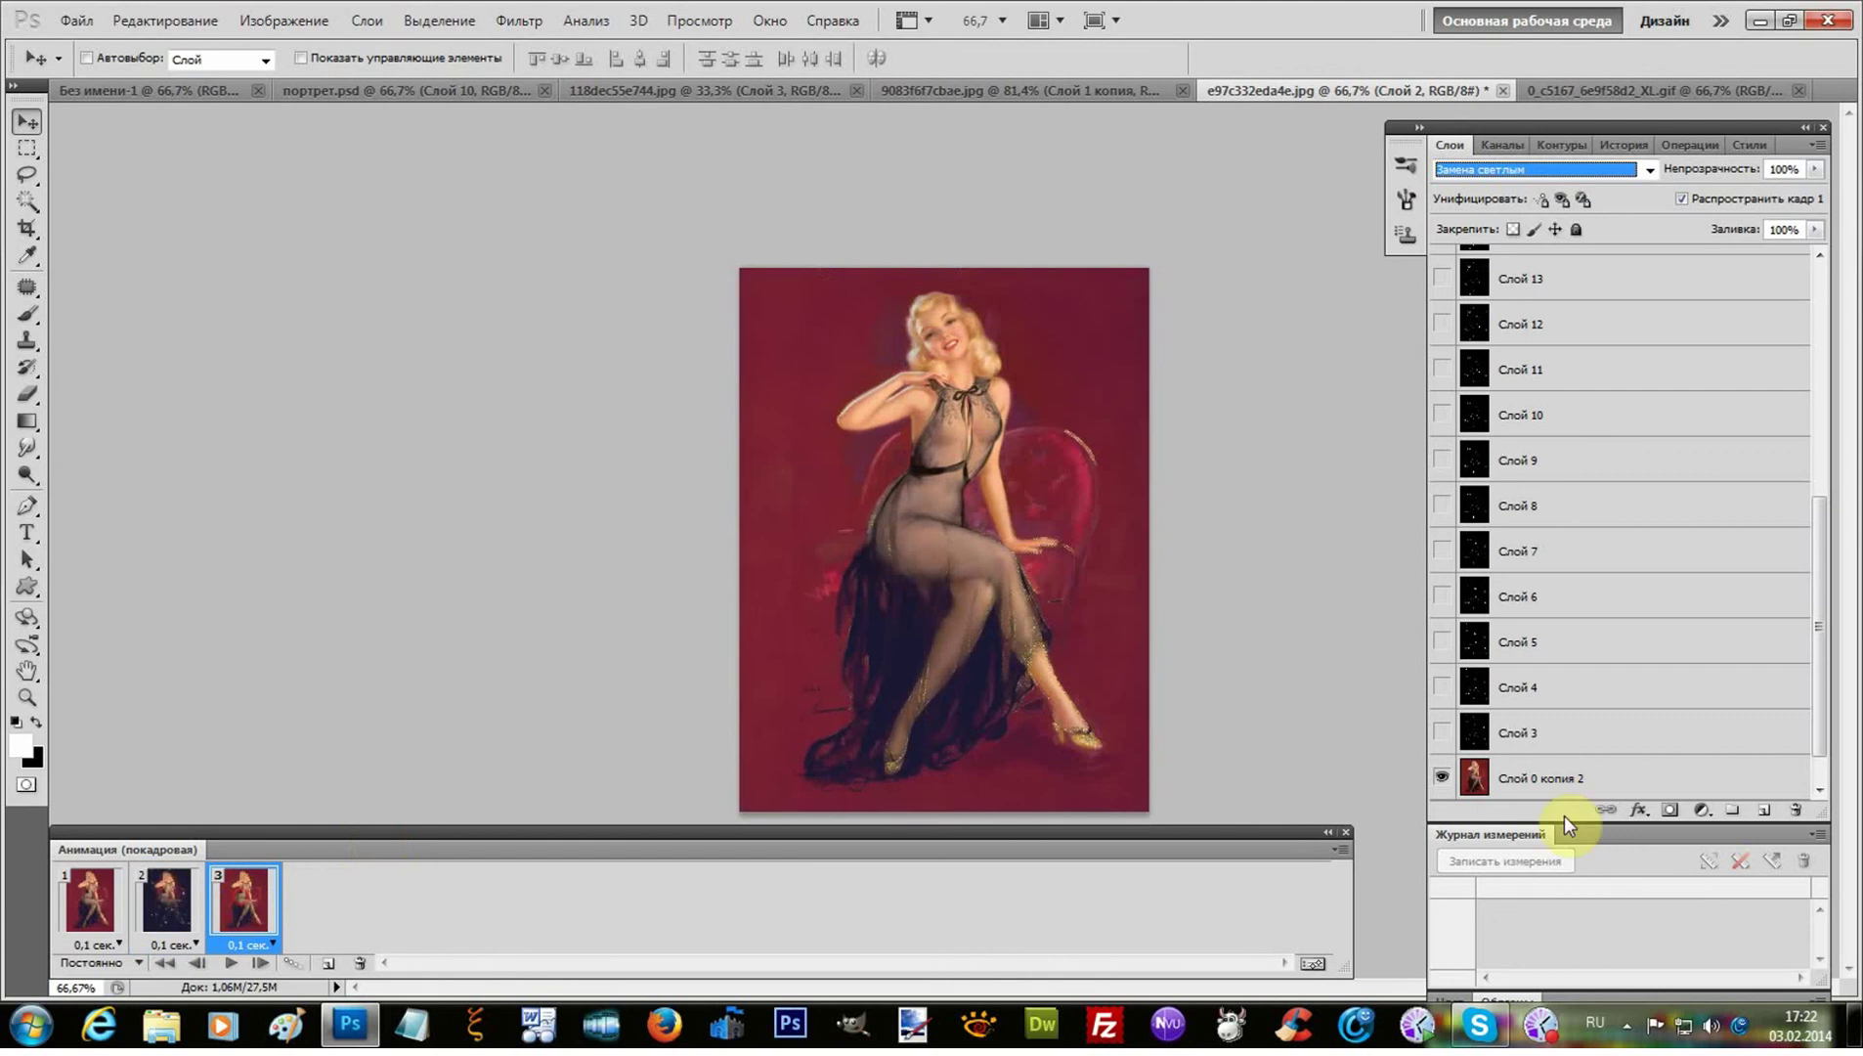
pyautogui.click(1443, 688)
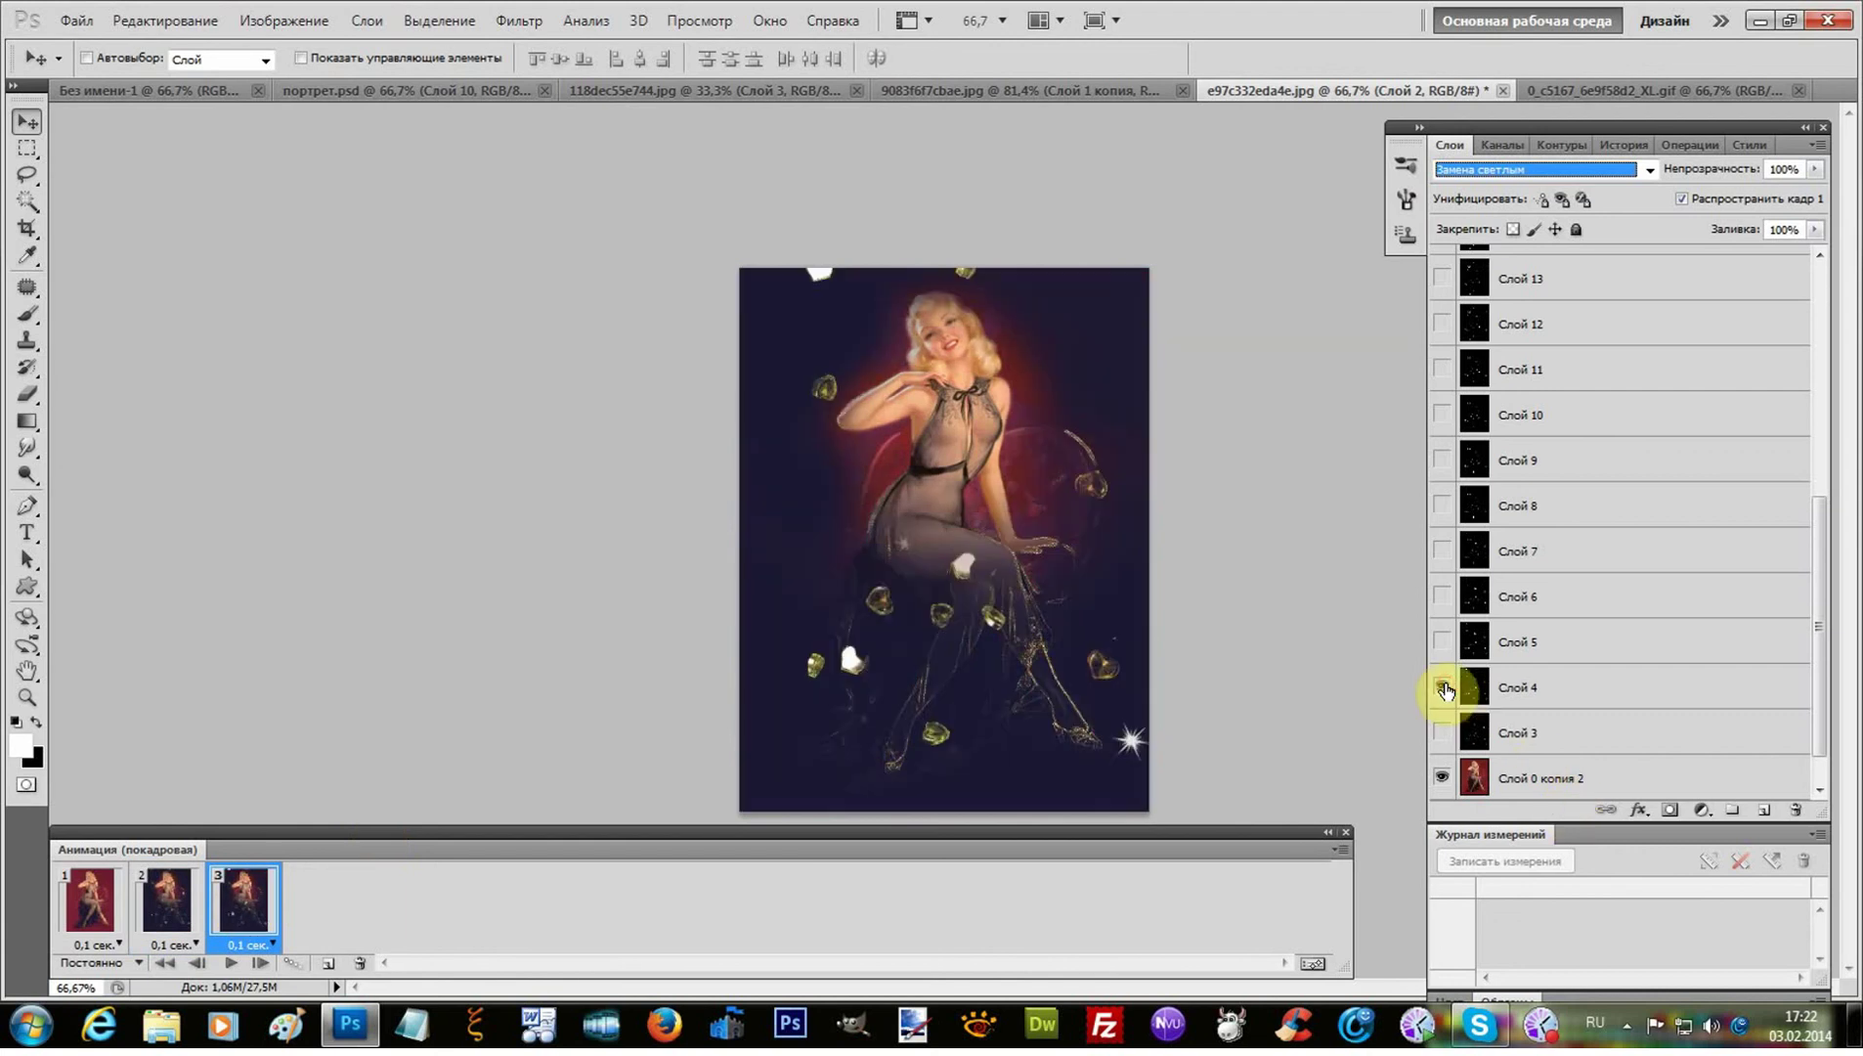
# - Add a fourth frame showing only hearts layer Слой 5 and a fifth showing only Слой 6
pyautogui.click(331, 964)
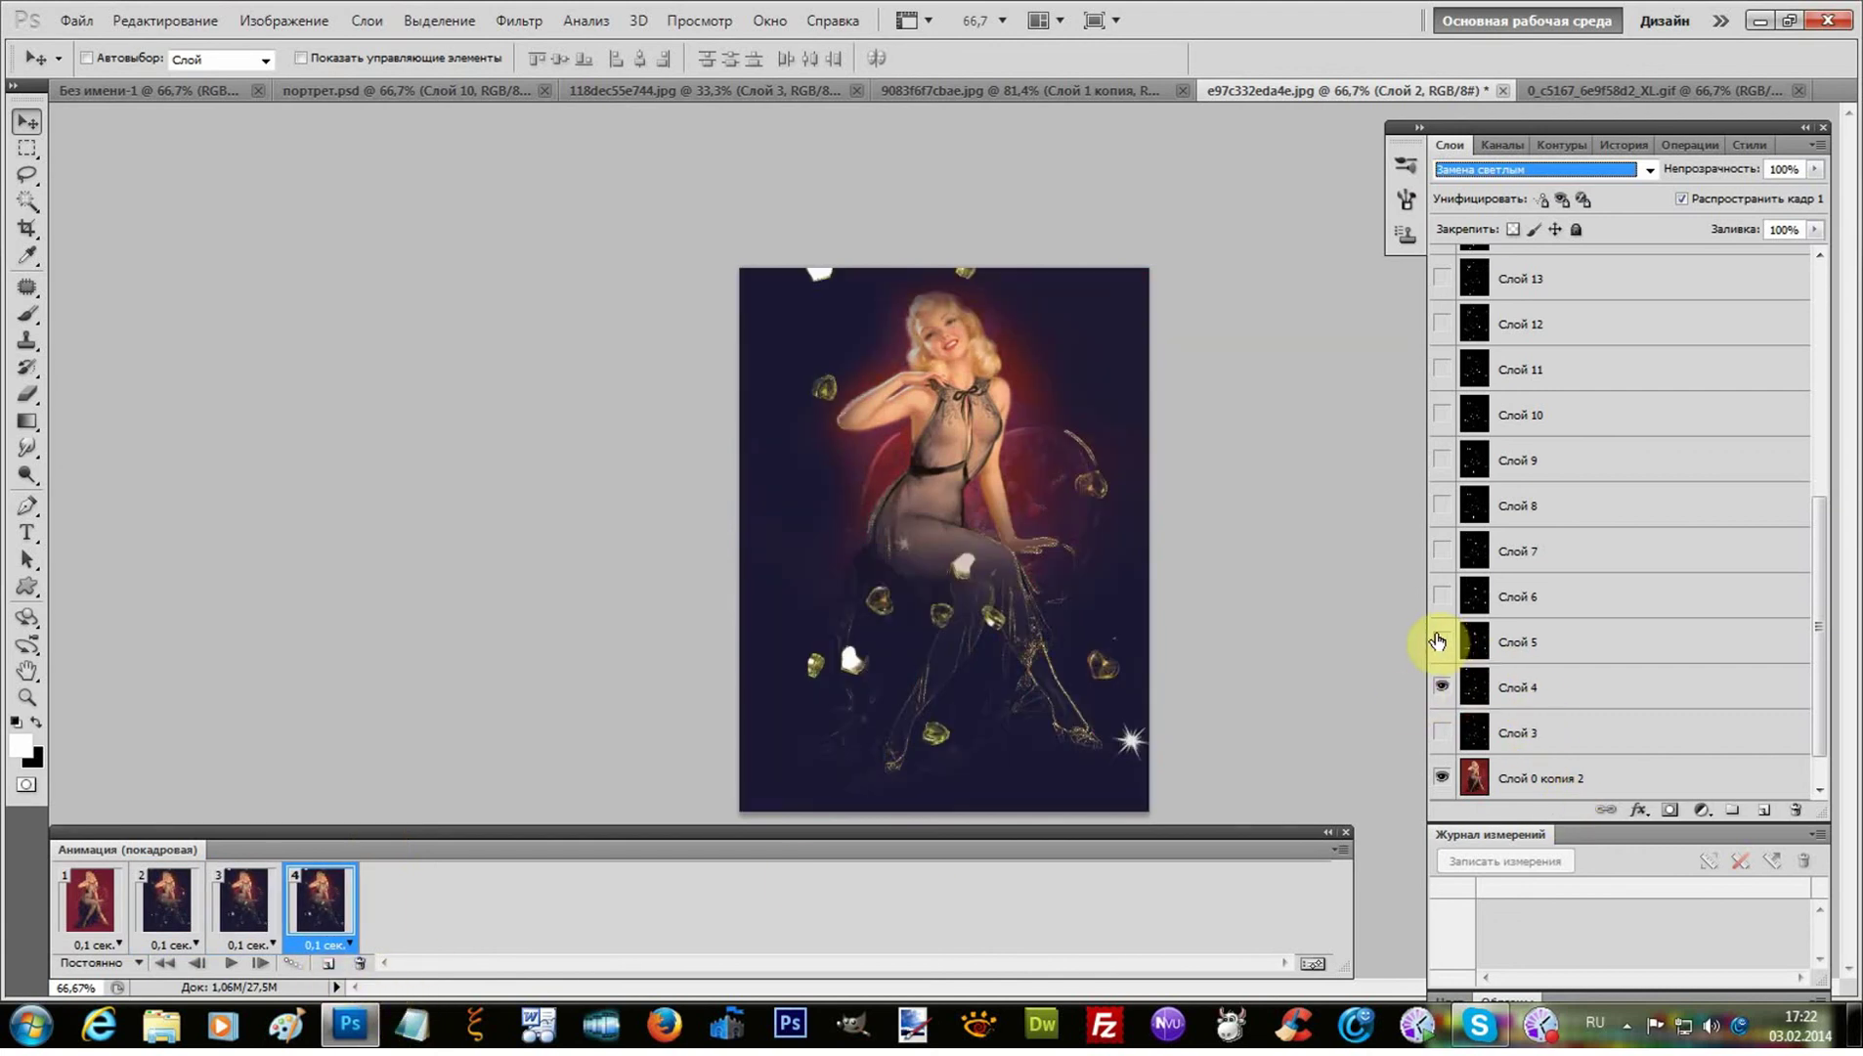
pyautogui.click(1439, 643)
pyautogui.click(1533, 642)
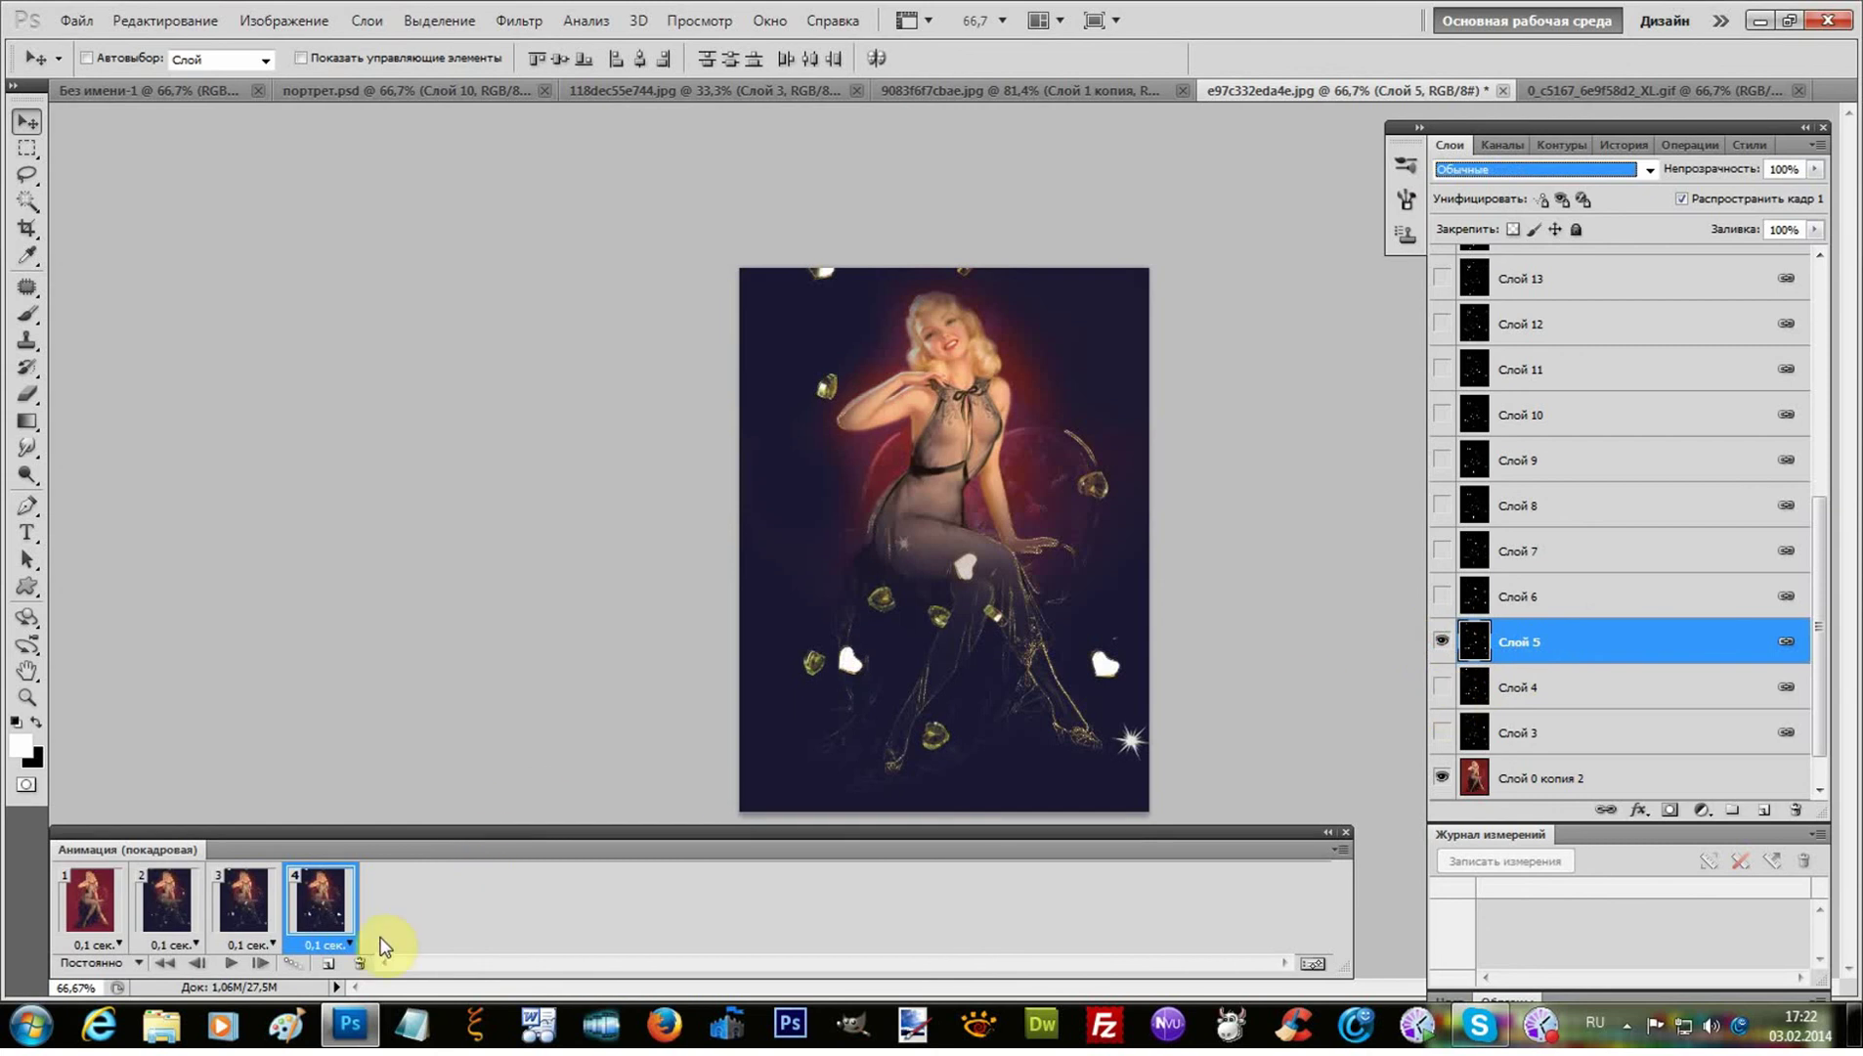
pyautogui.click(326, 966)
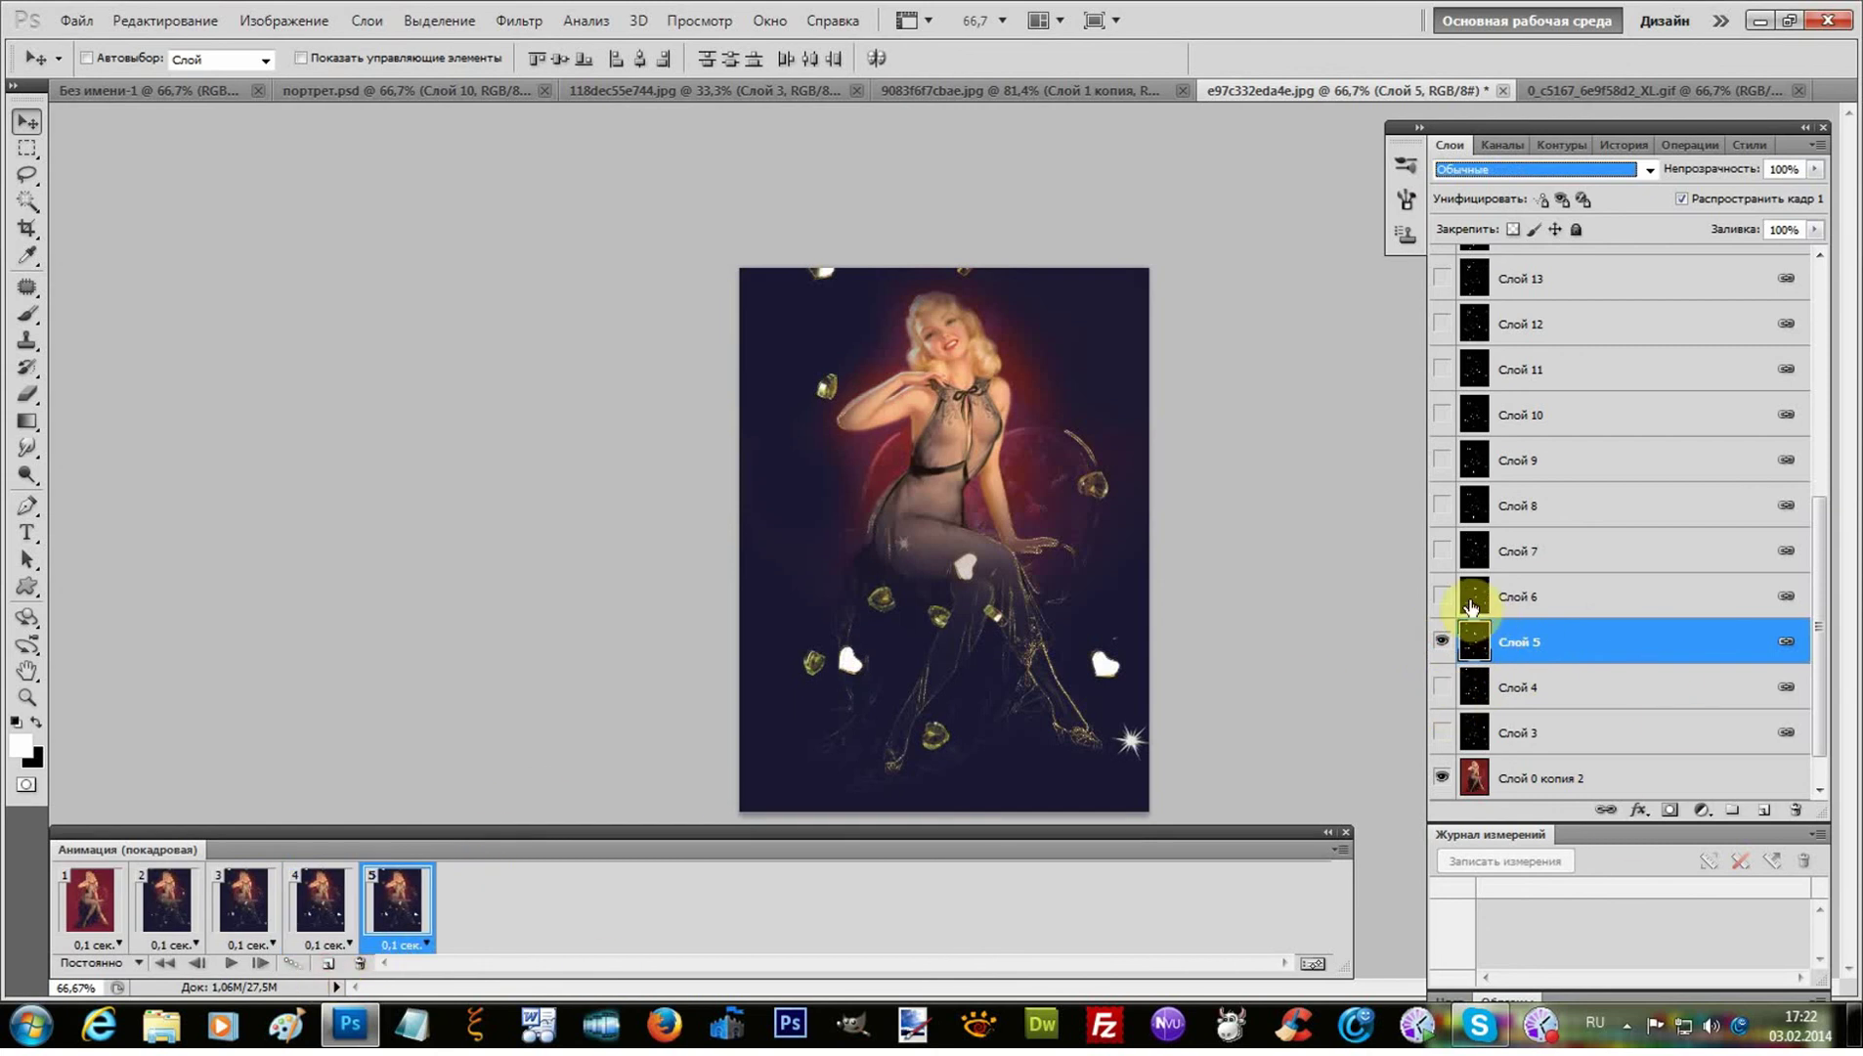
pyautogui.click(1441, 596)
pyautogui.click(1441, 642)
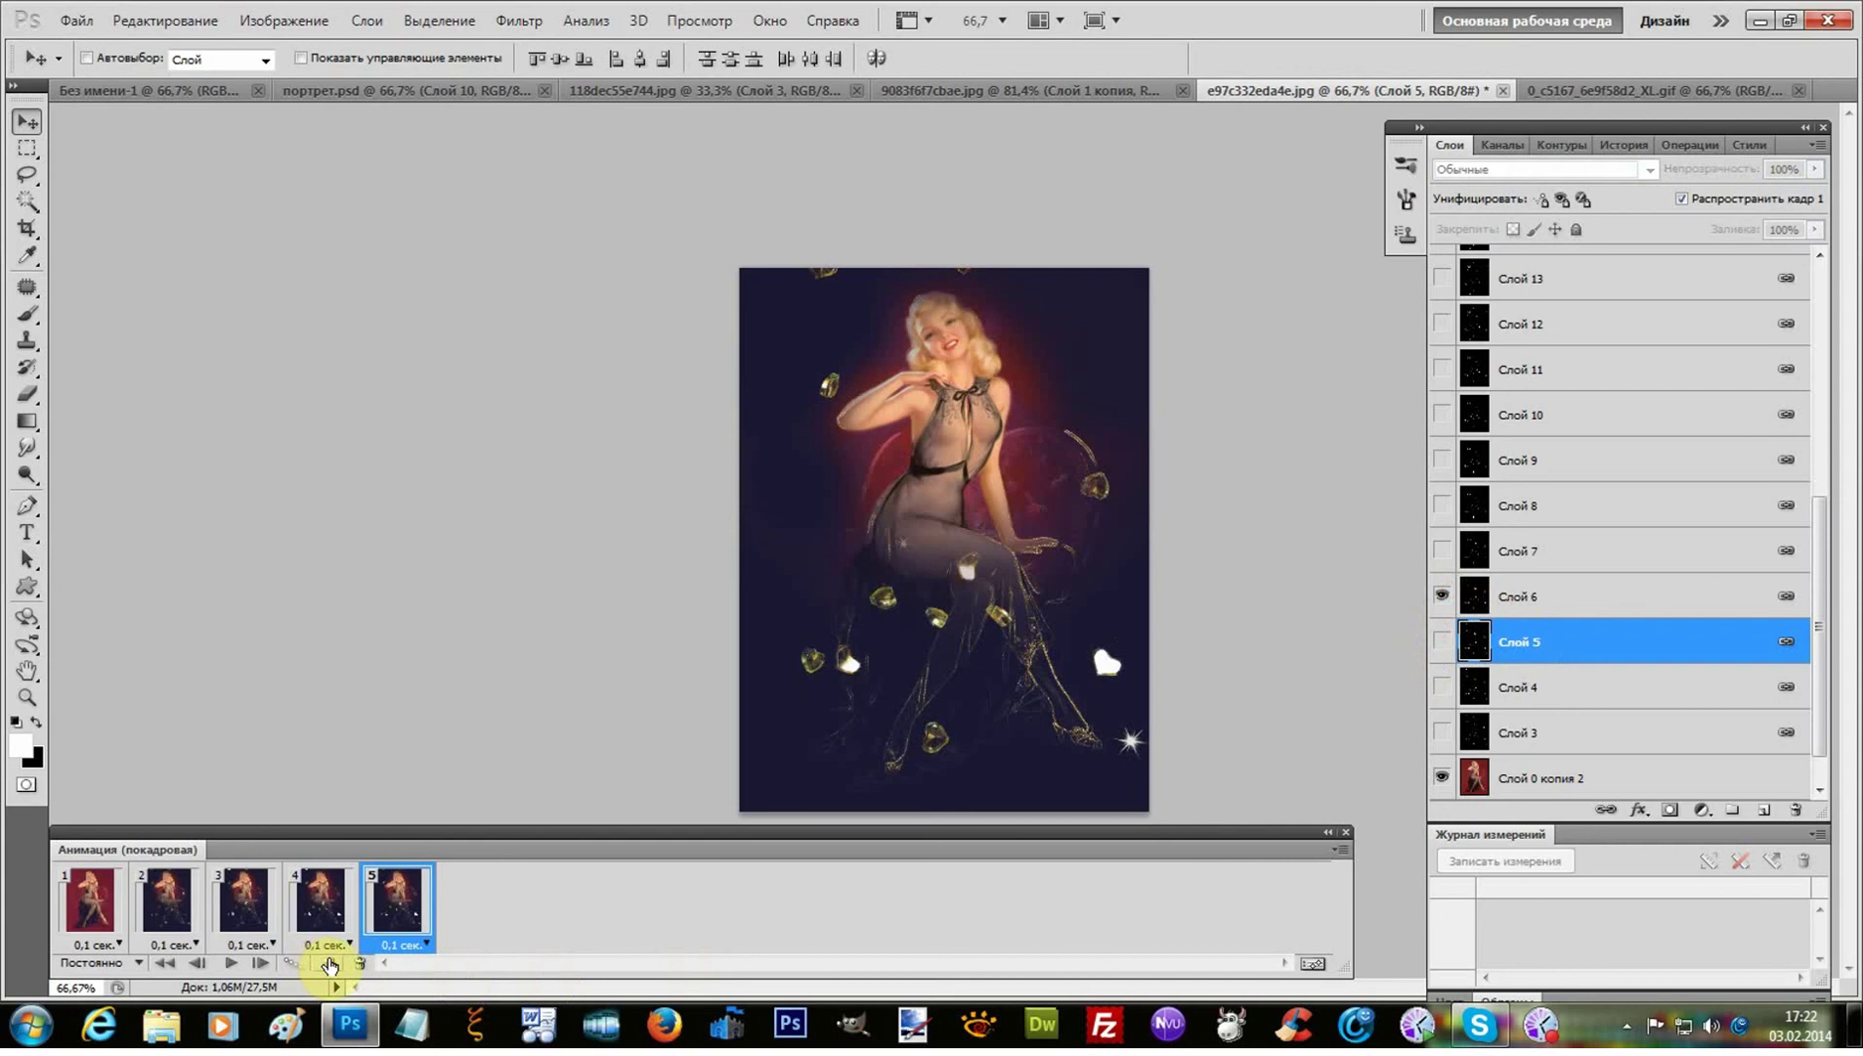
# - Add a sixth frame showing hearts layer Слой 7 in place of Слой 6, and duplicate it as a seventh frame
pyautogui.click(326, 966)
pyautogui.click(1442, 551)
pyautogui.click(1442, 597)
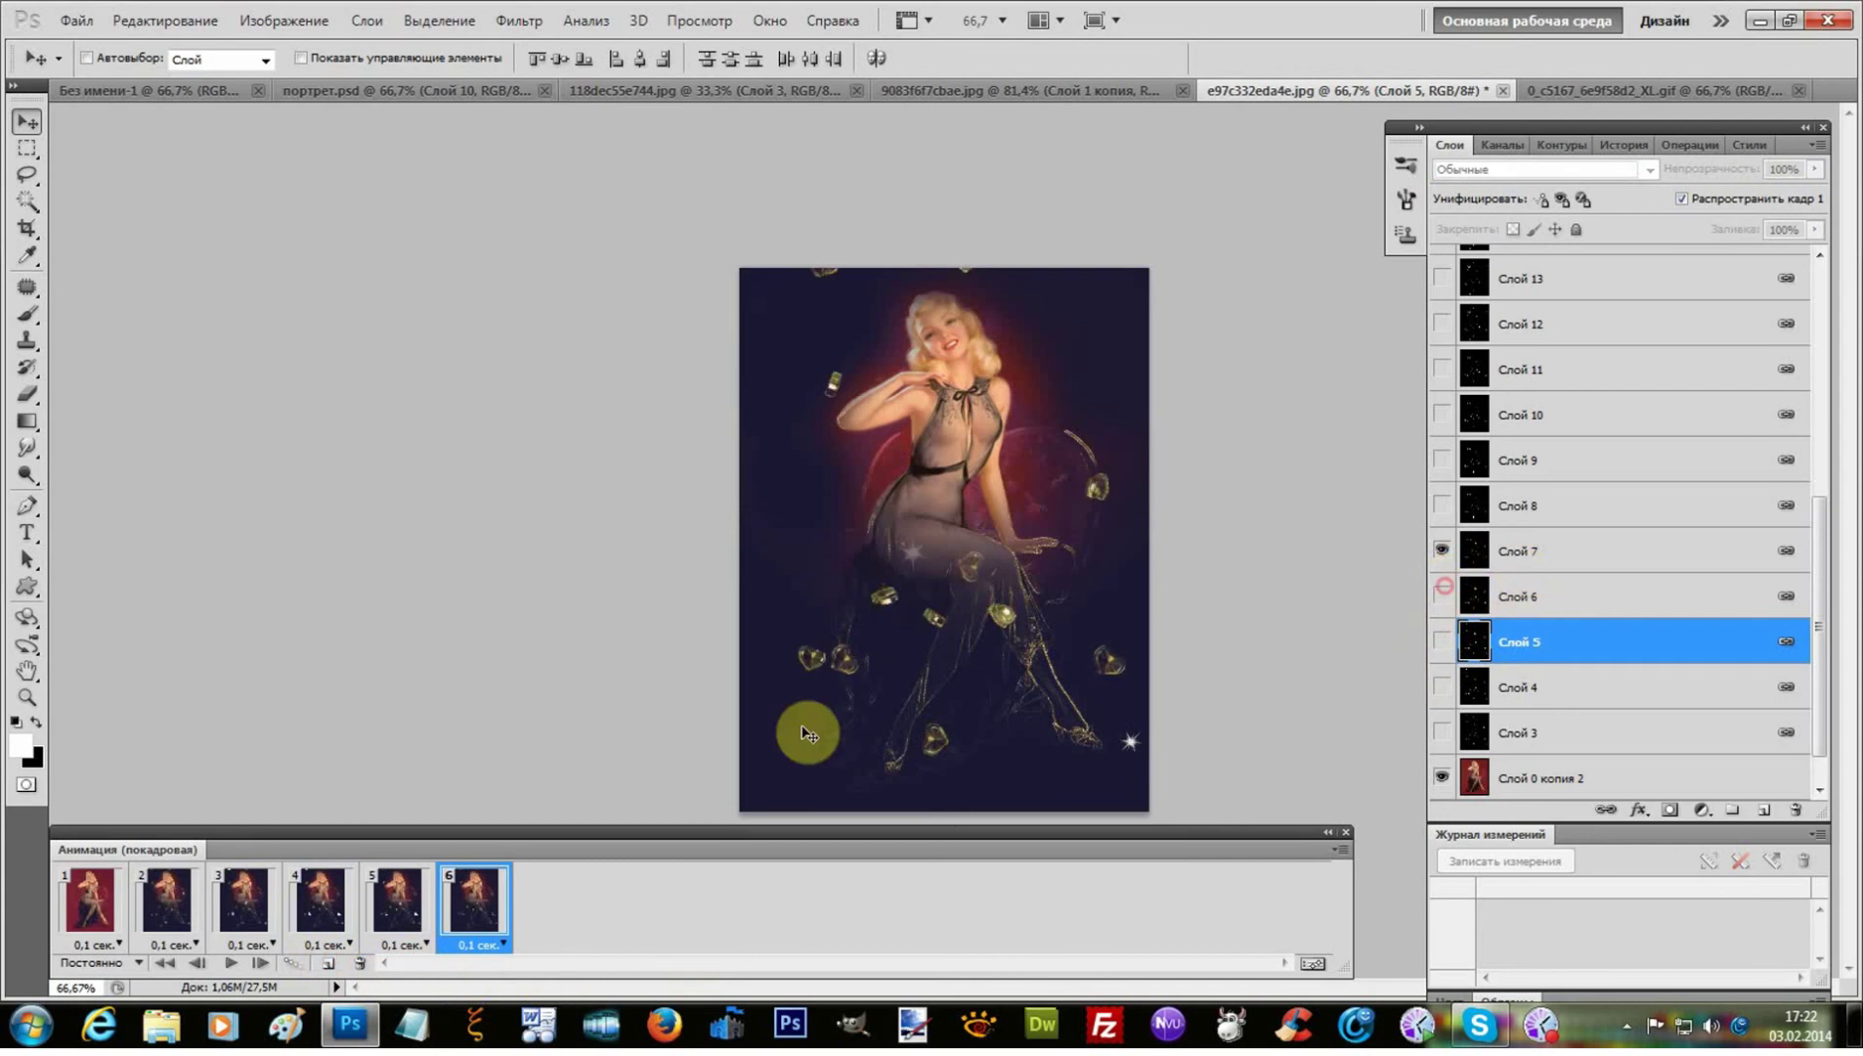
pyautogui.click(329, 966)
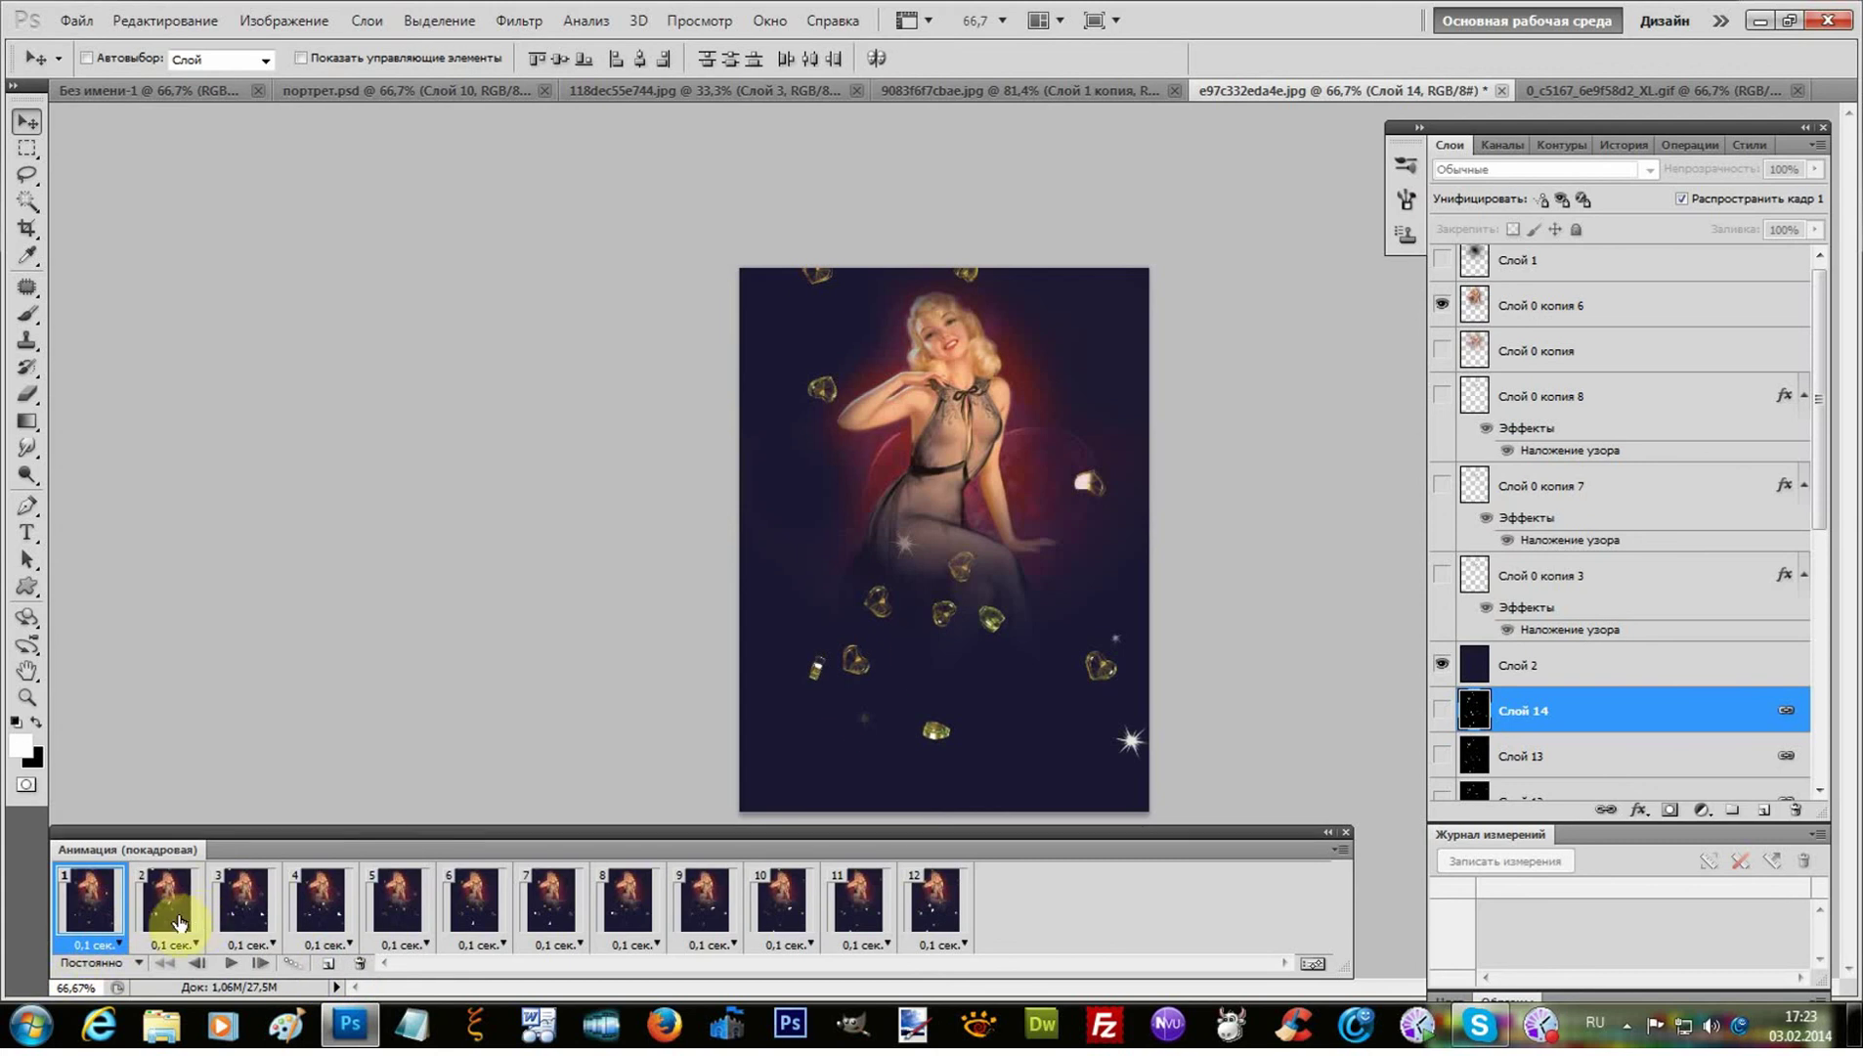
# - Duplicate the first frame and show glitter layers Слой 0 копия 3, копия 7 and копия 8 alternately in frames 2 to 5
pyautogui.click(329, 967)
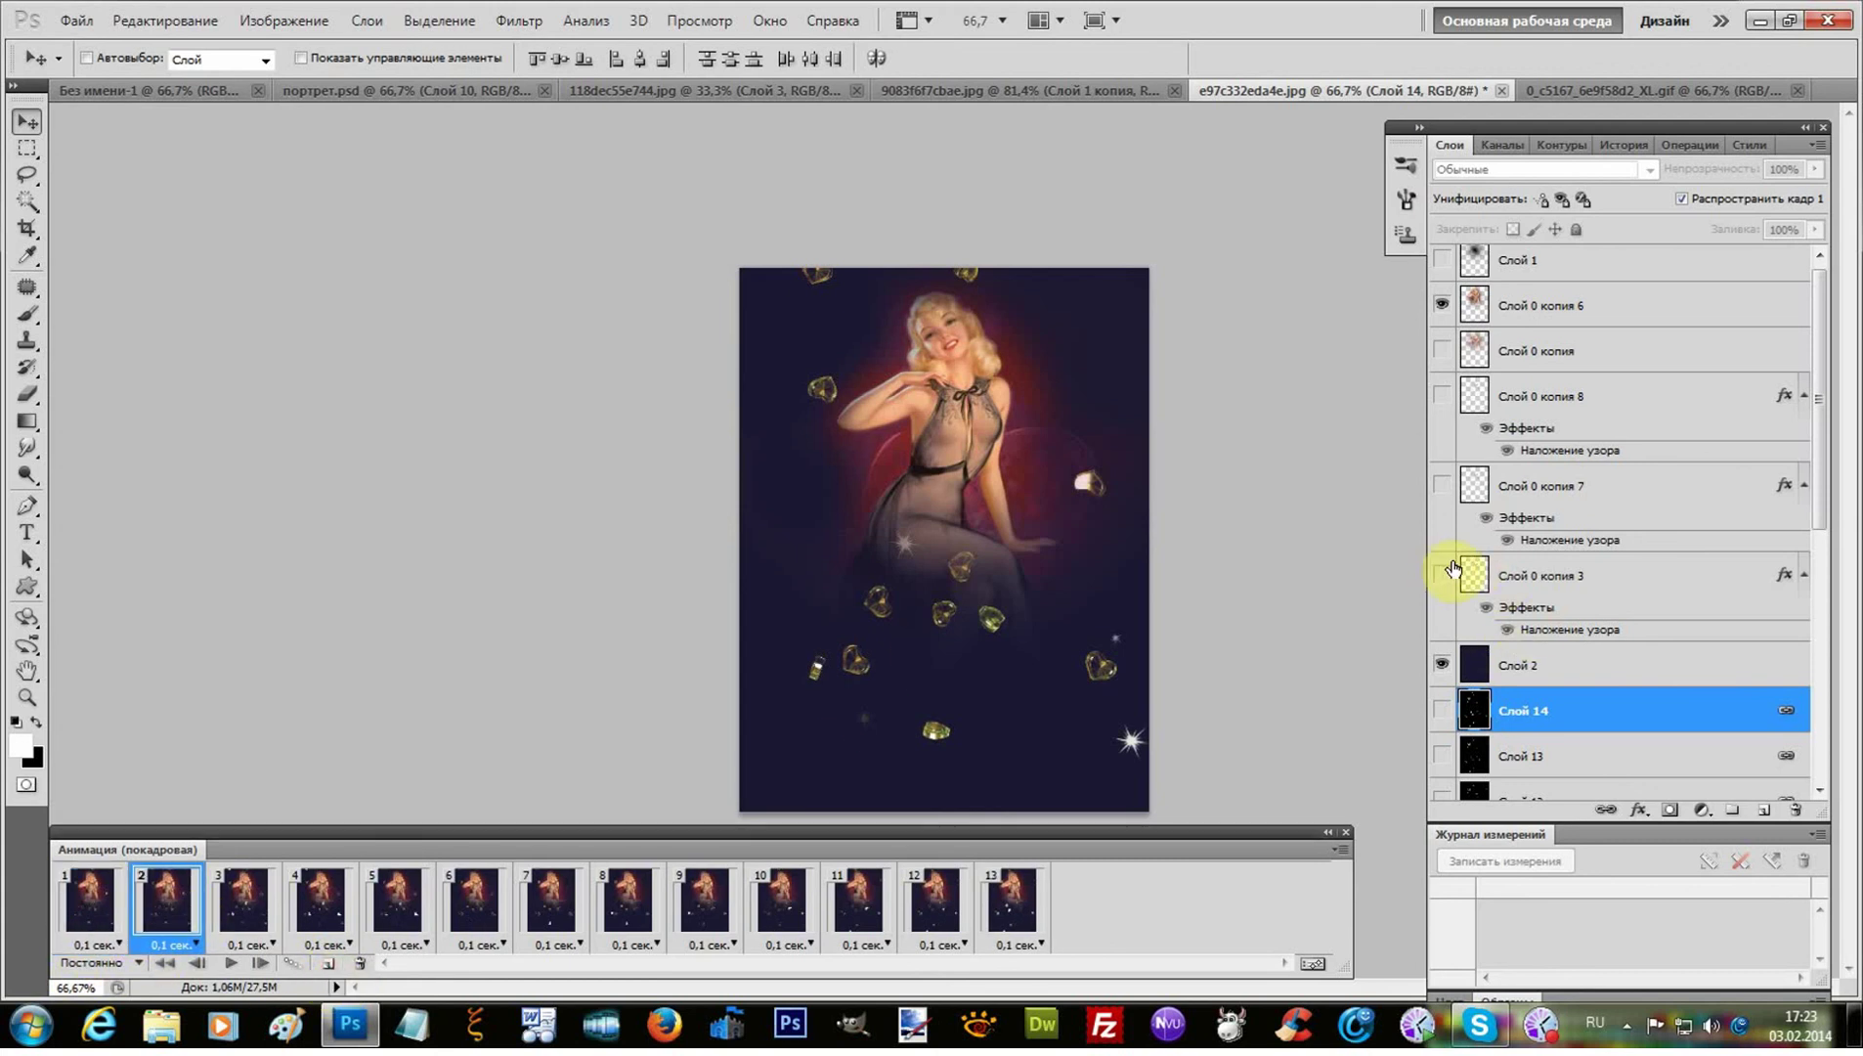
pyautogui.click(242, 897)
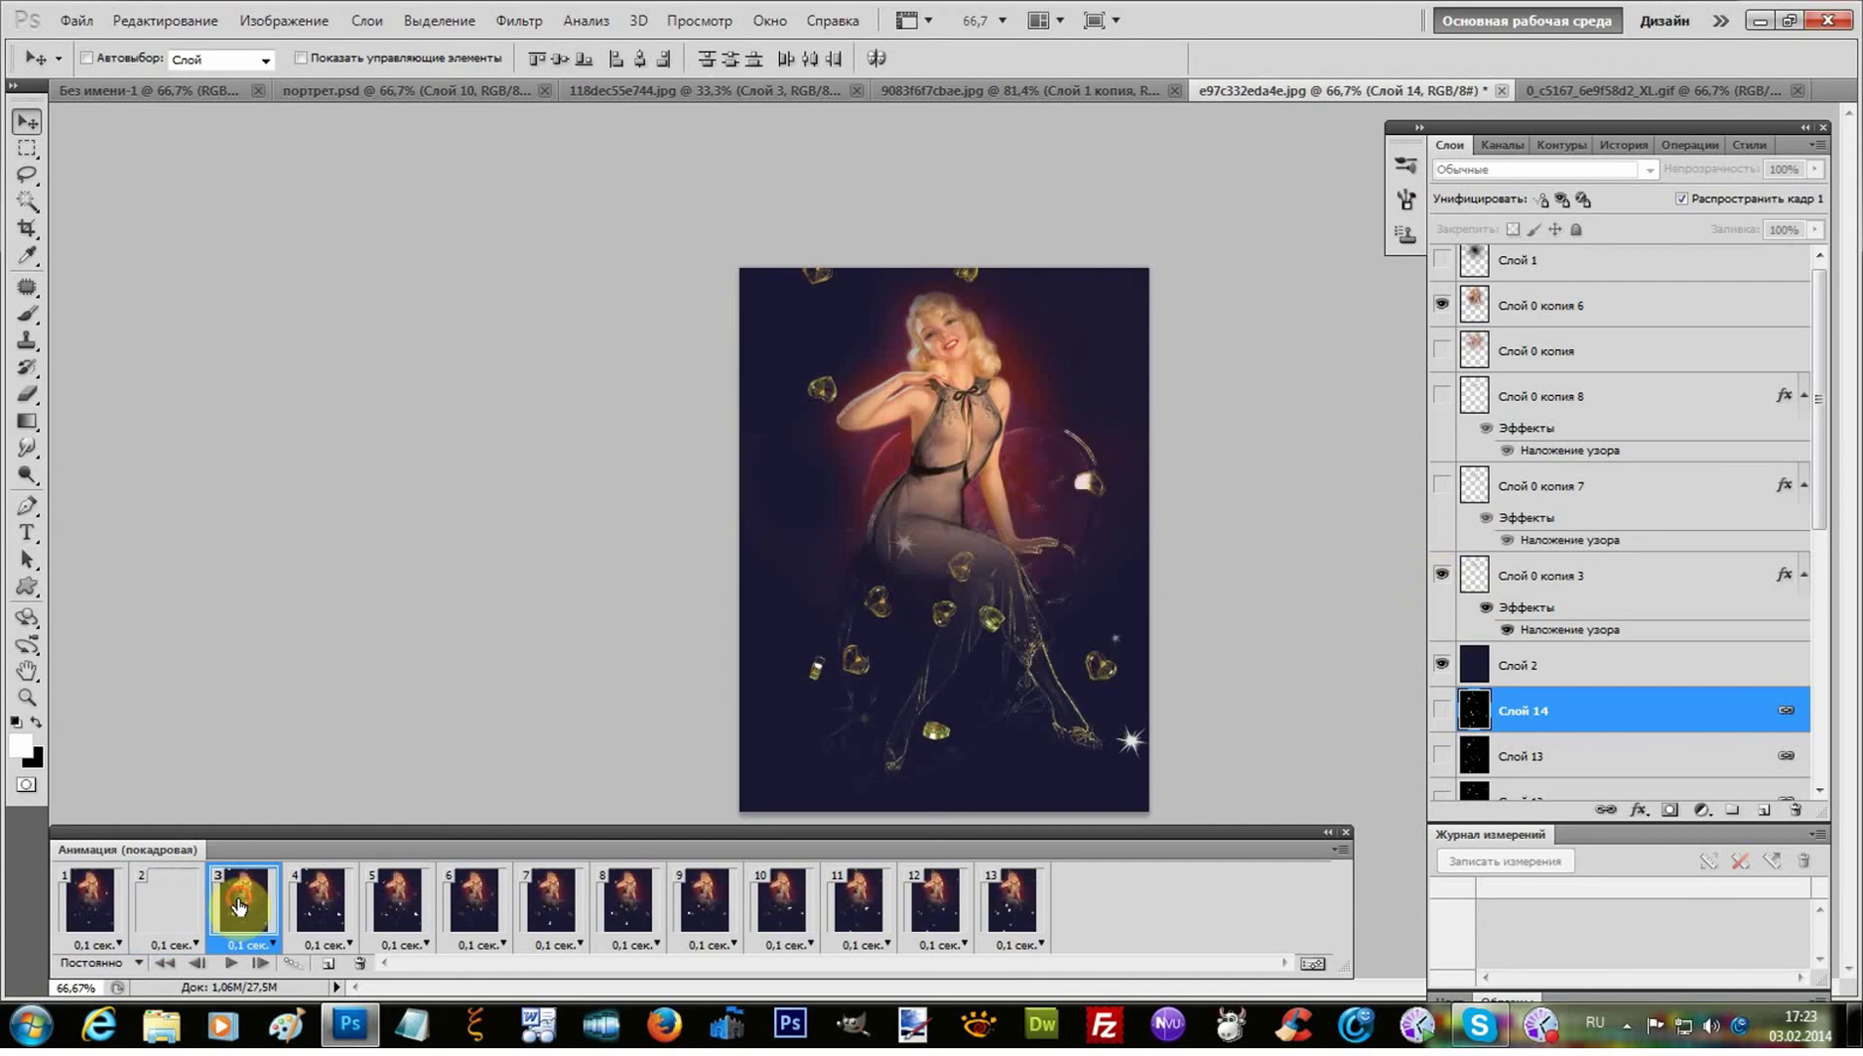
pyautogui.click(1439, 489)
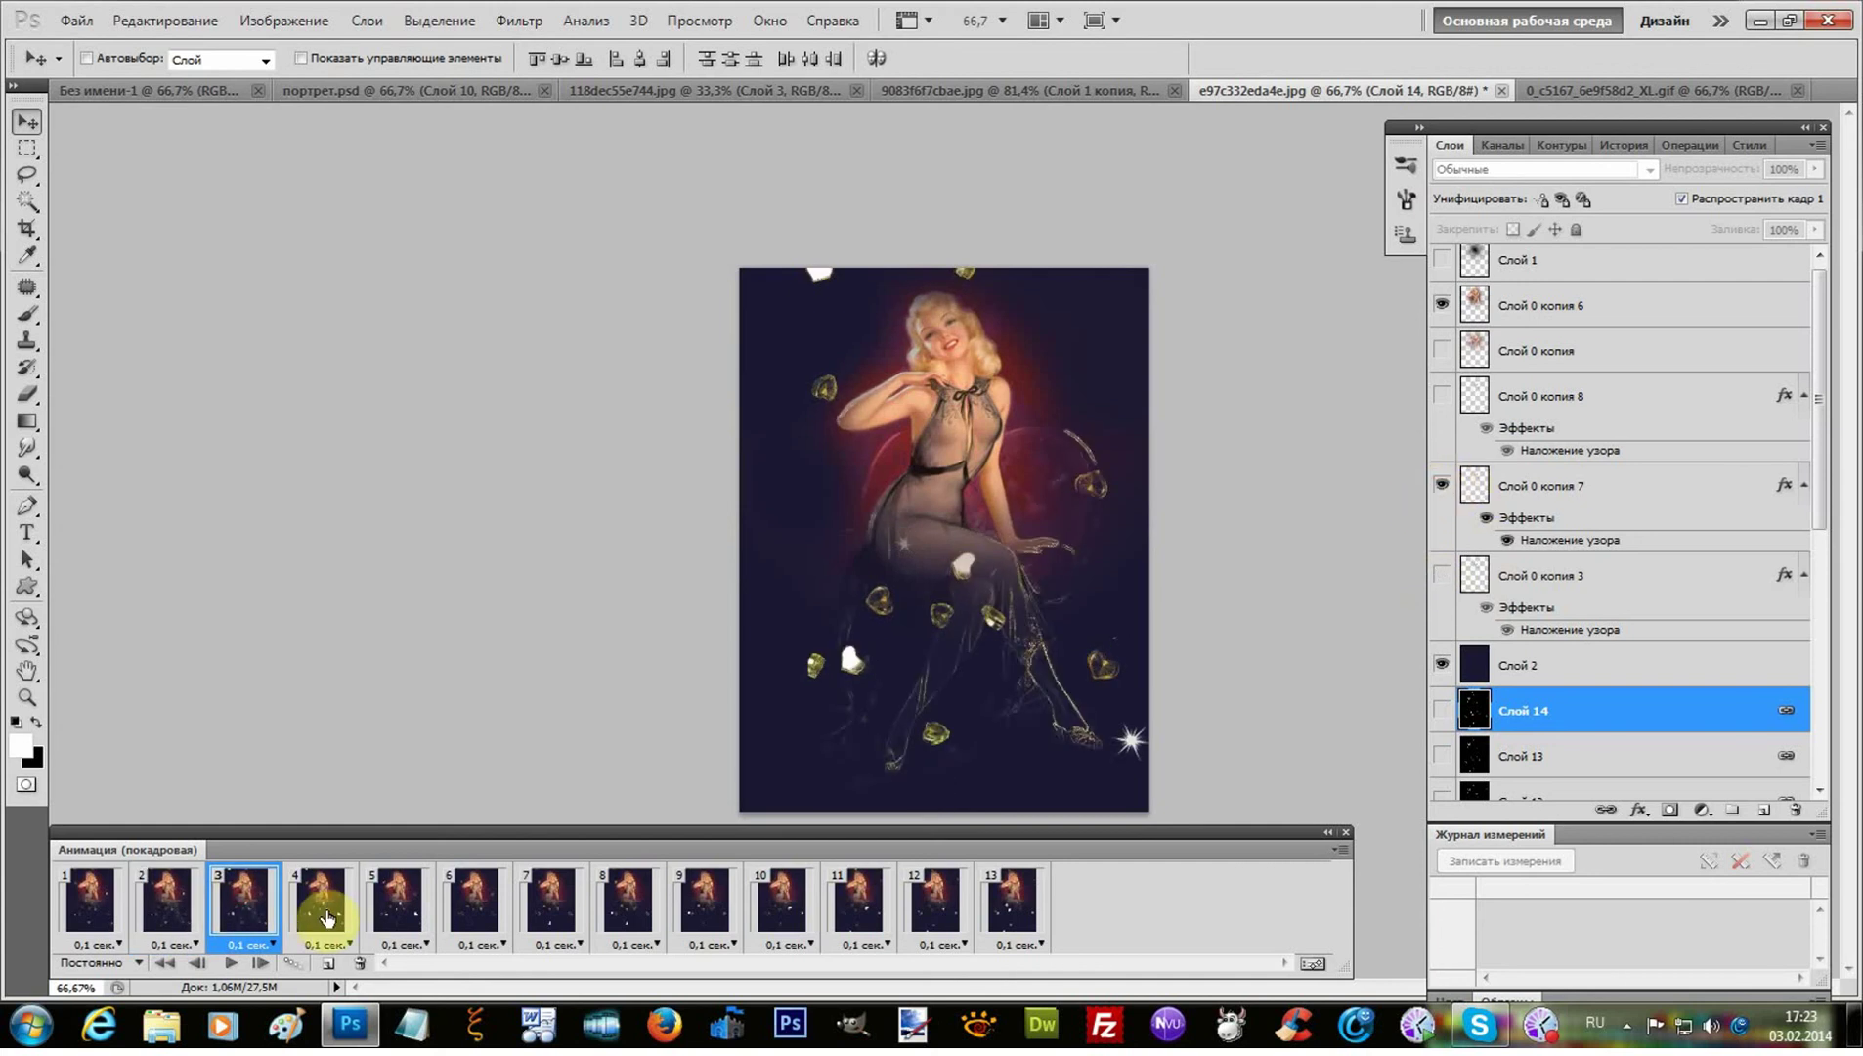
pyautogui.click(397, 898)
pyautogui.click(1442, 574)
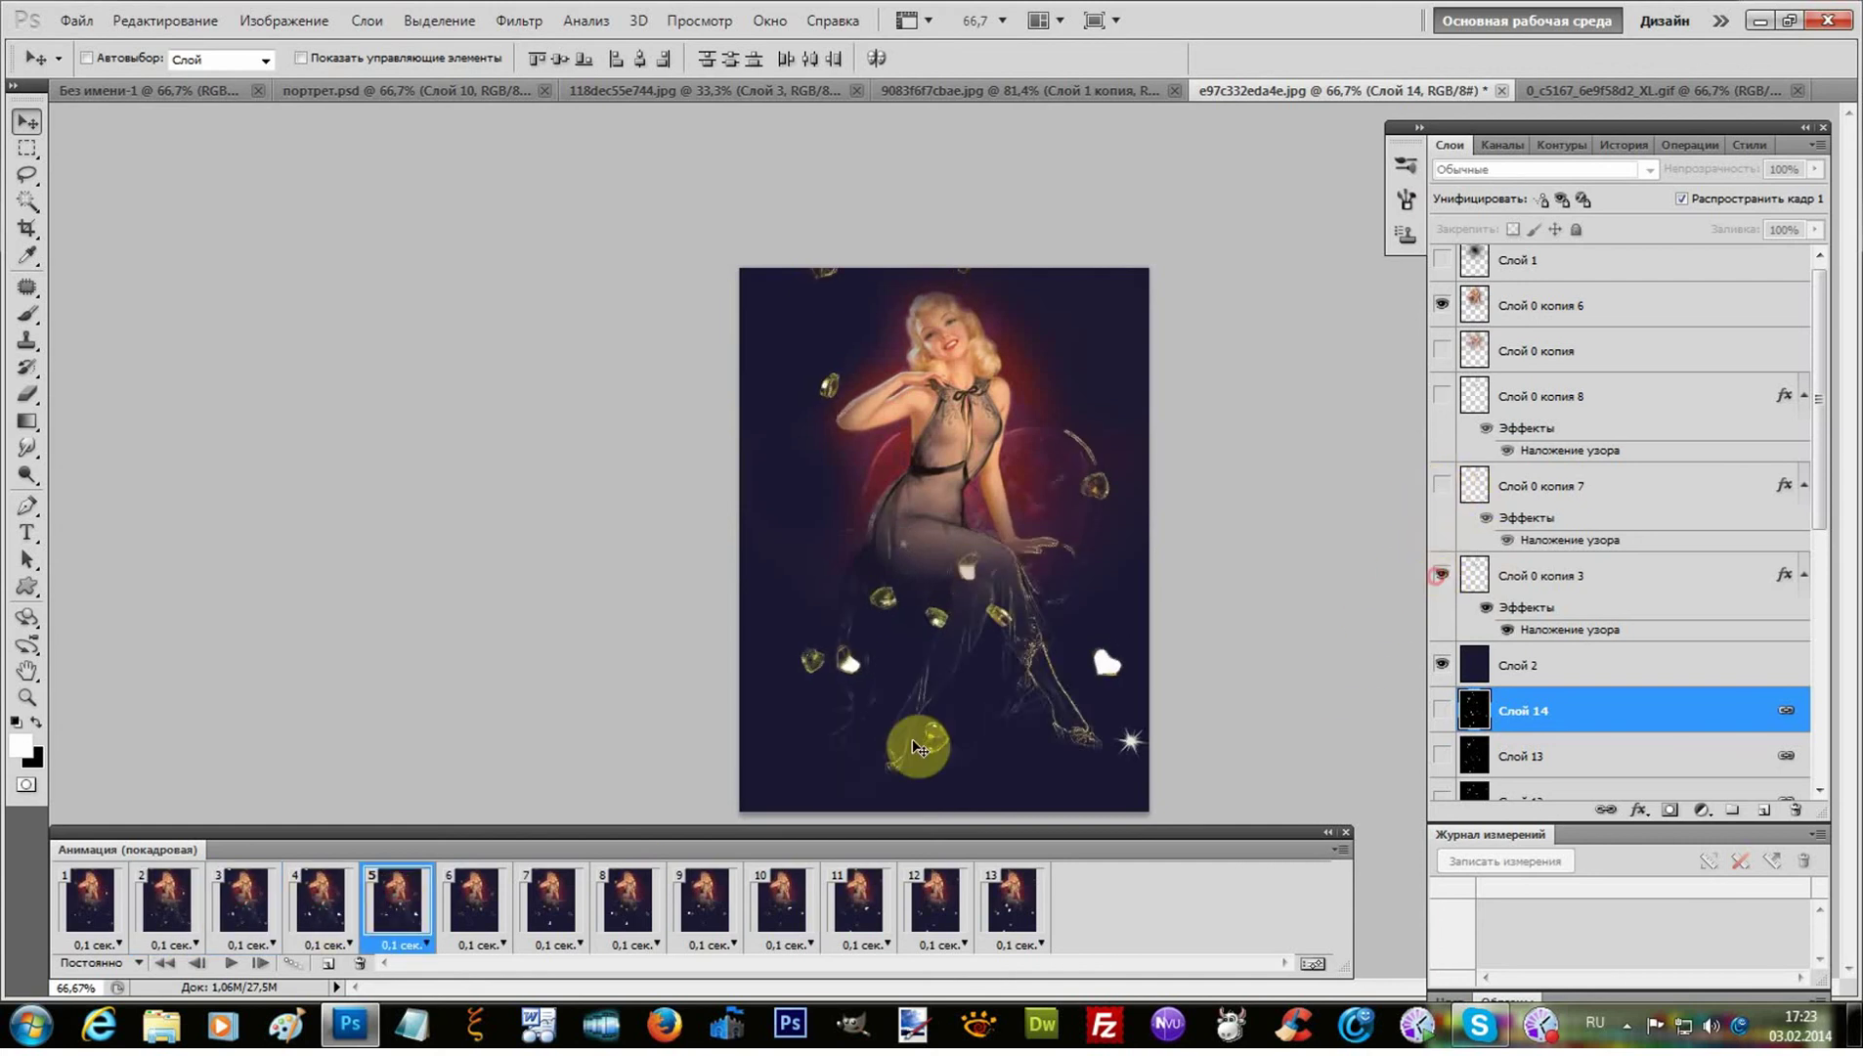
# - Continue the glitter cycle in frames 6 to 10, with Слой 0 копия 3 in frame 8, копия 7 in 9 and копия 8 in 10
pyautogui.click(474, 897)
pyautogui.click(552, 898)
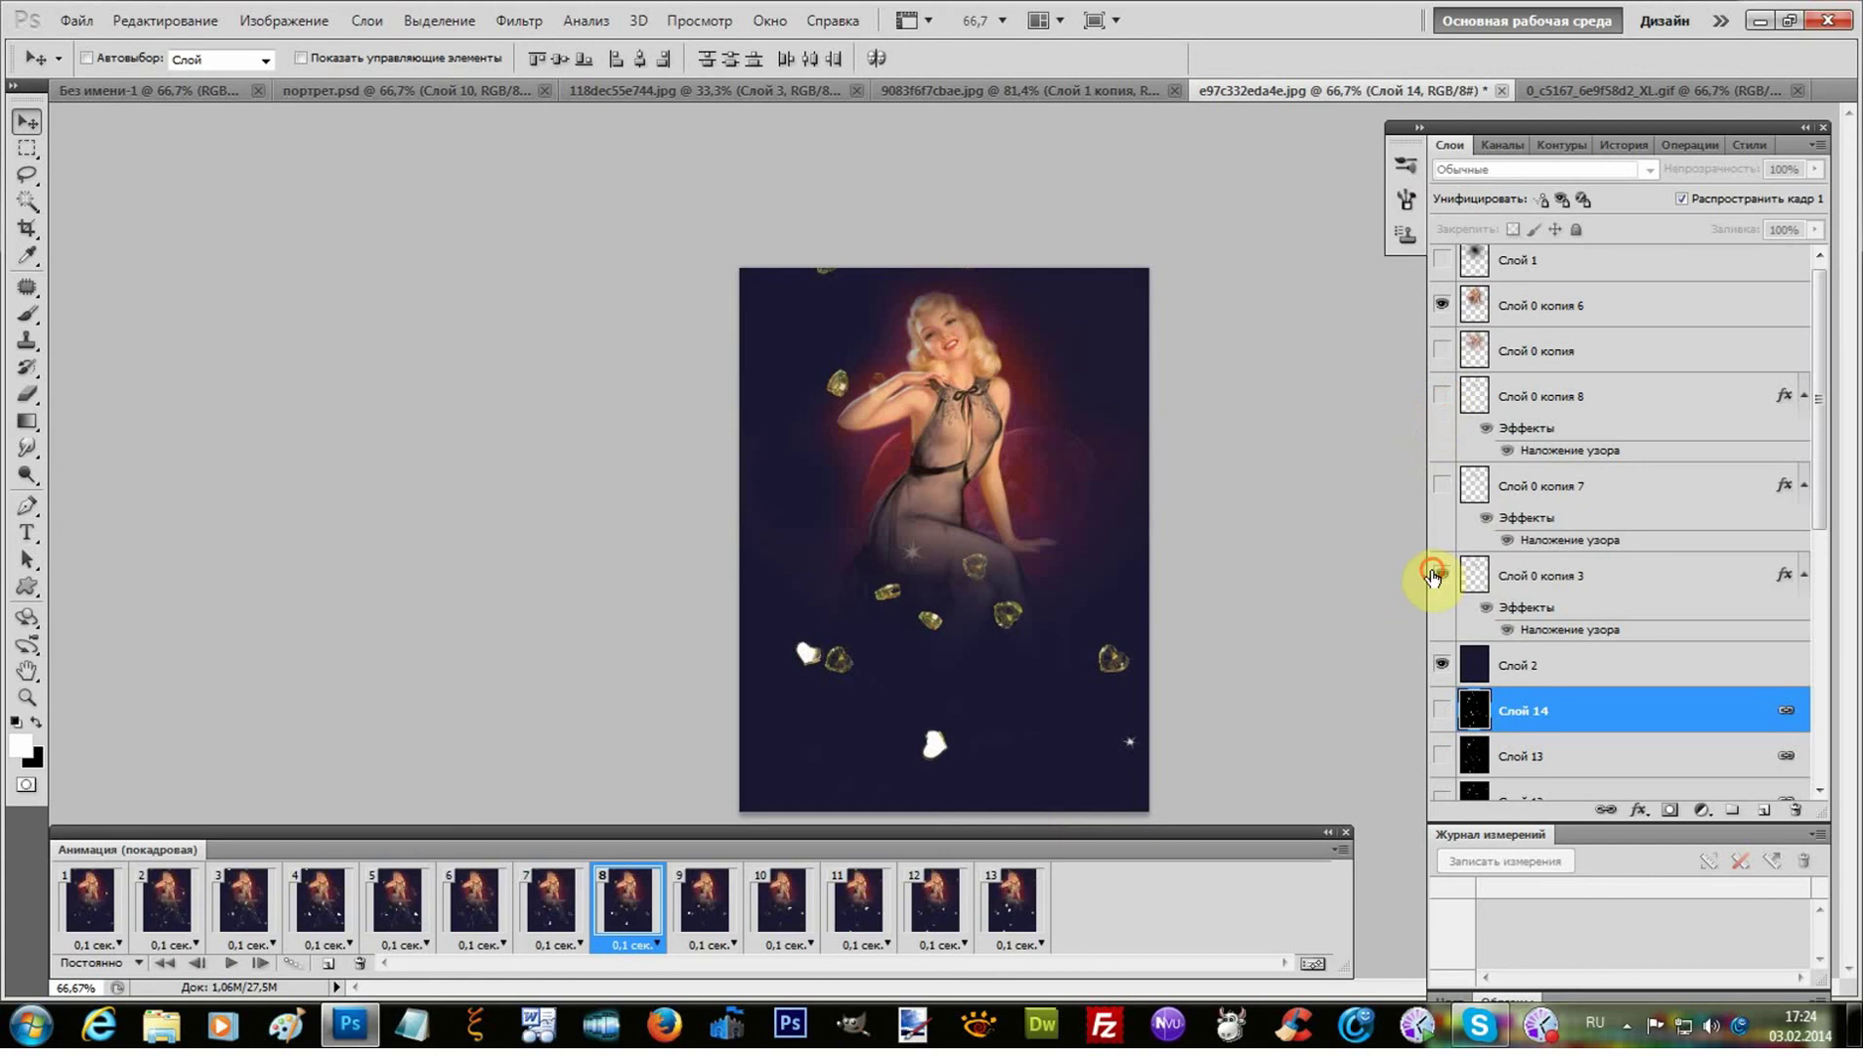
pyautogui.click(1439, 489)
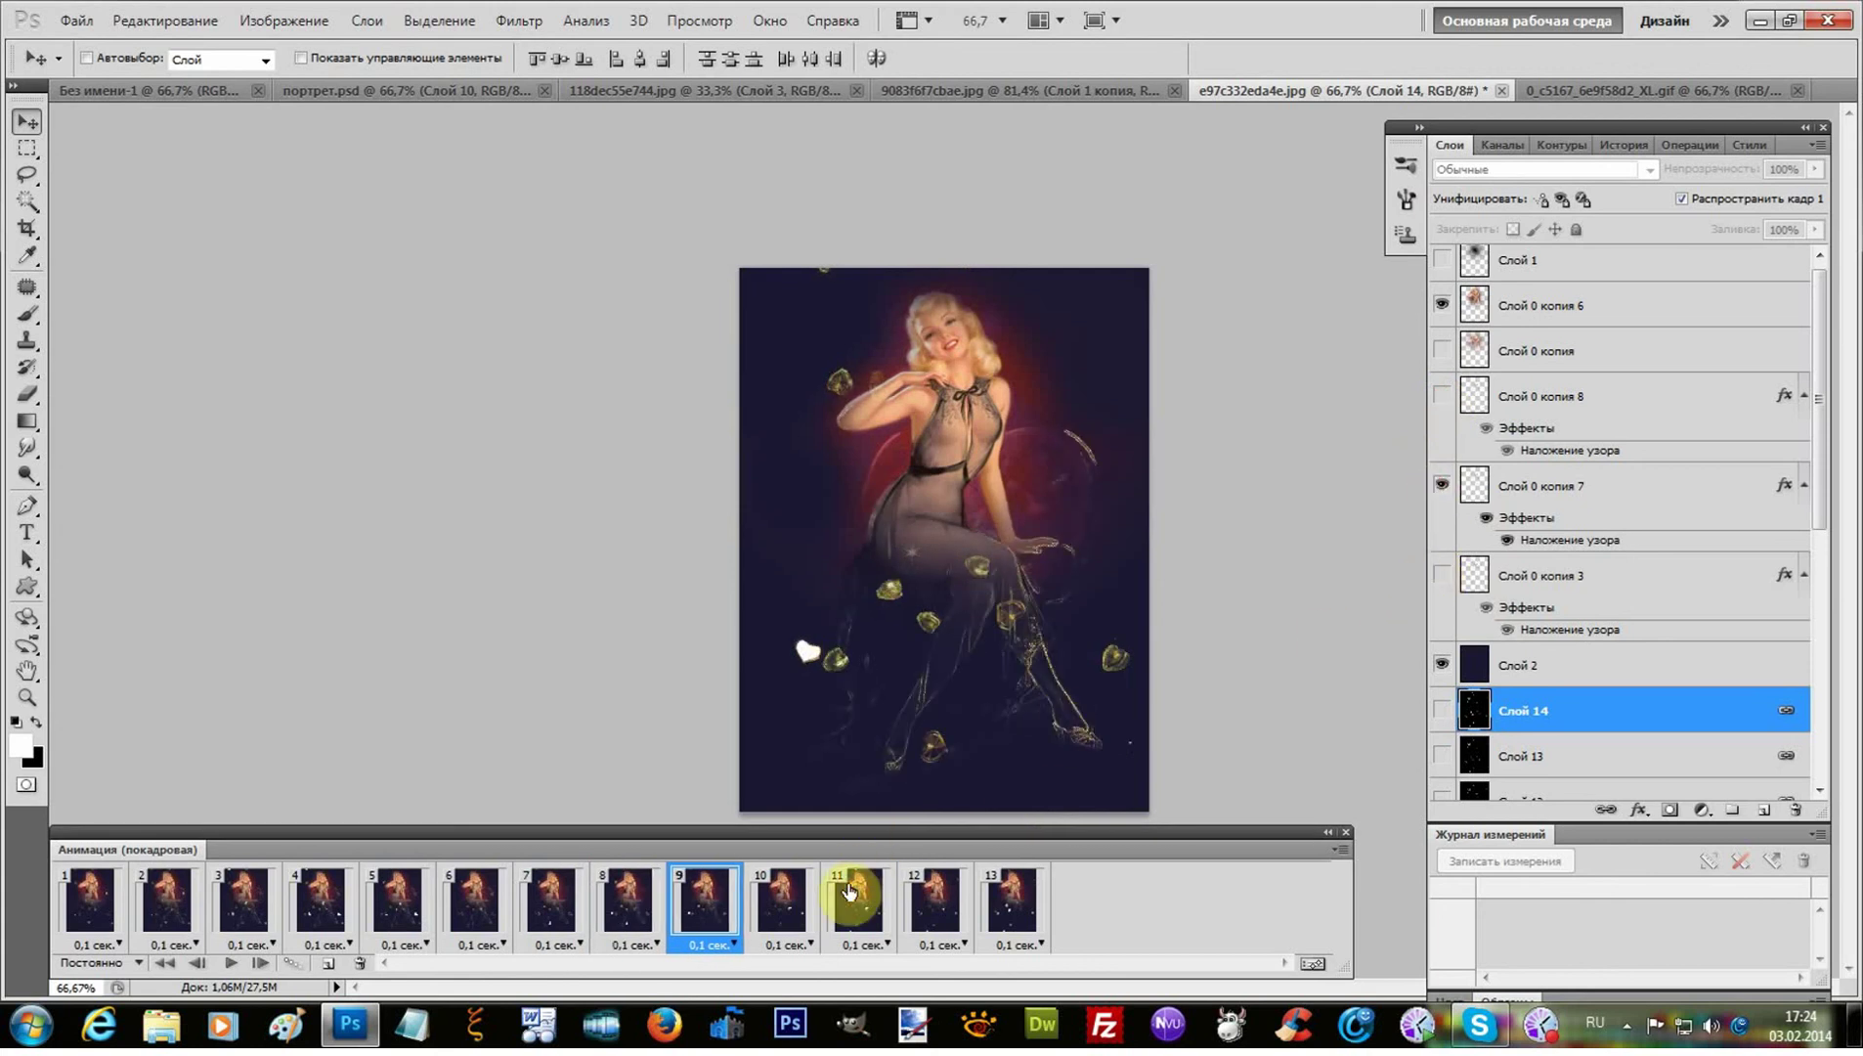
pyautogui.click(780, 896)
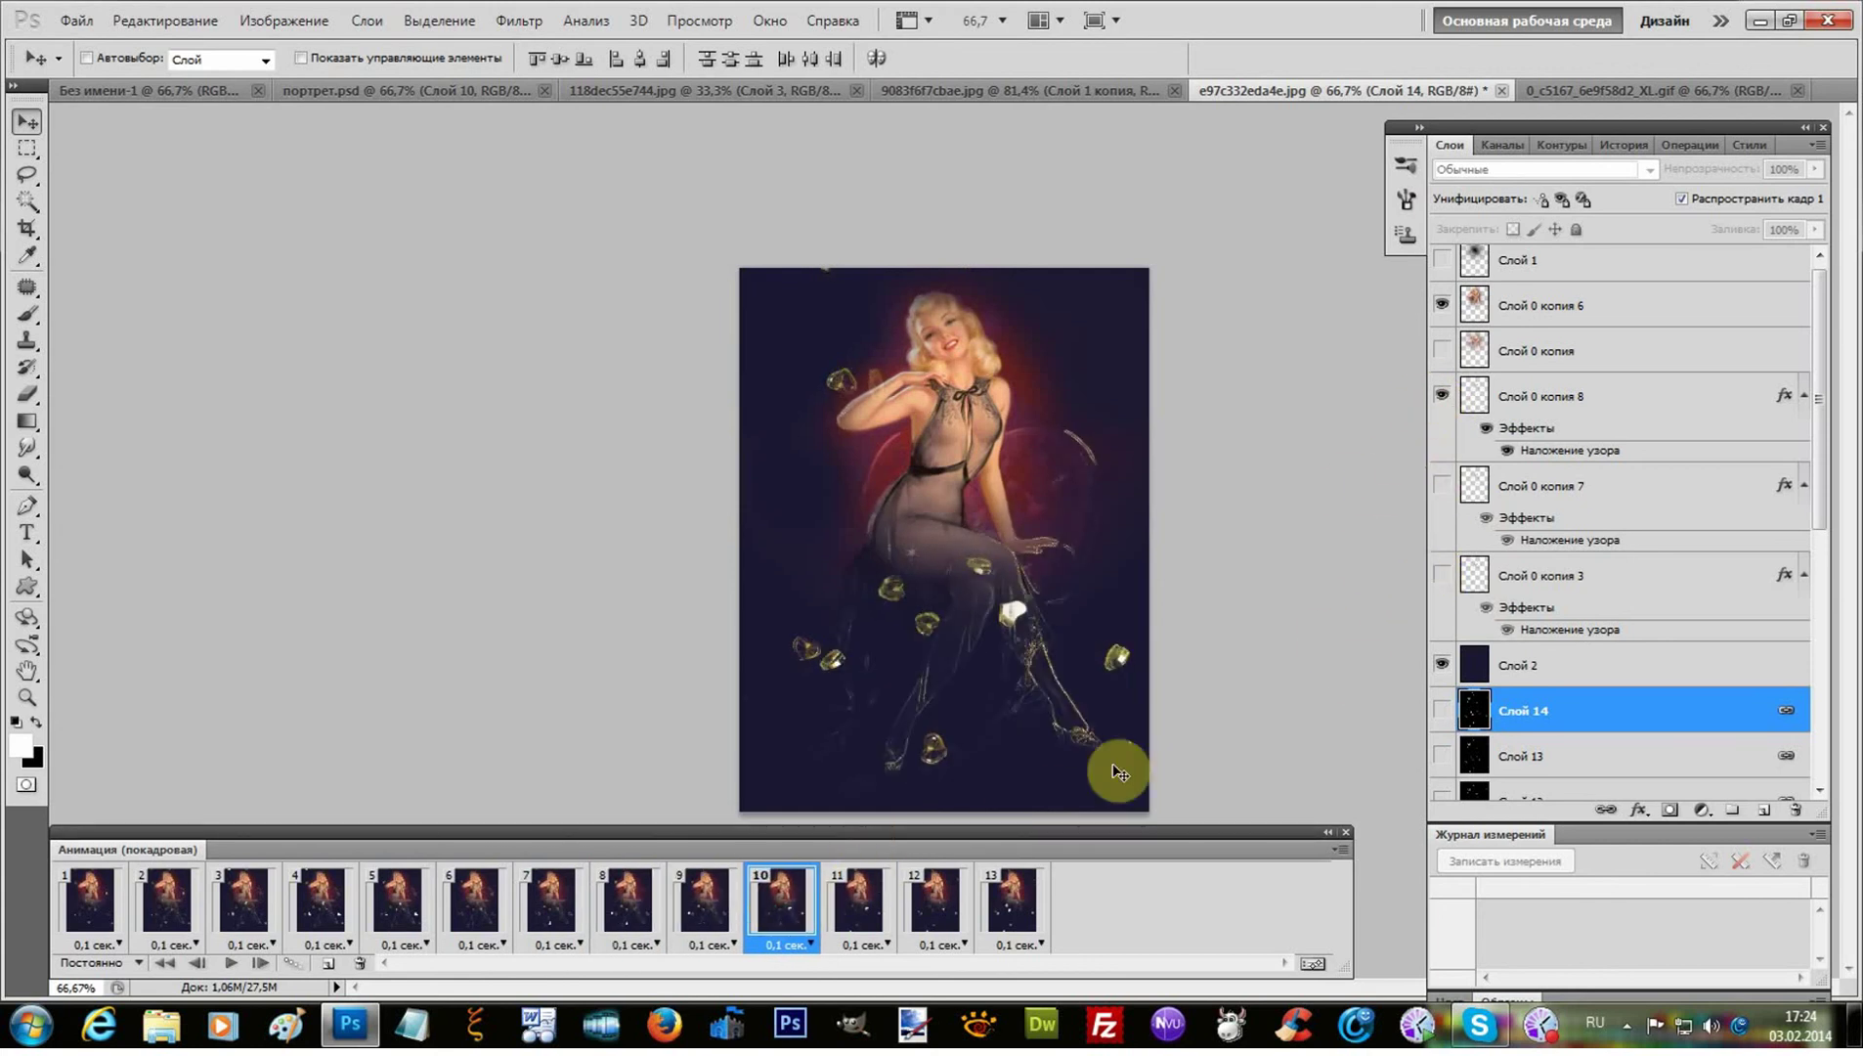
# - Show Слой 0 копия 3 in frame 11, Слой 0 копия 7 in frame 12 and Слой 0 копия 8 in frame 13
pyautogui.click(859, 891)
pyautogui.click(936, 896)
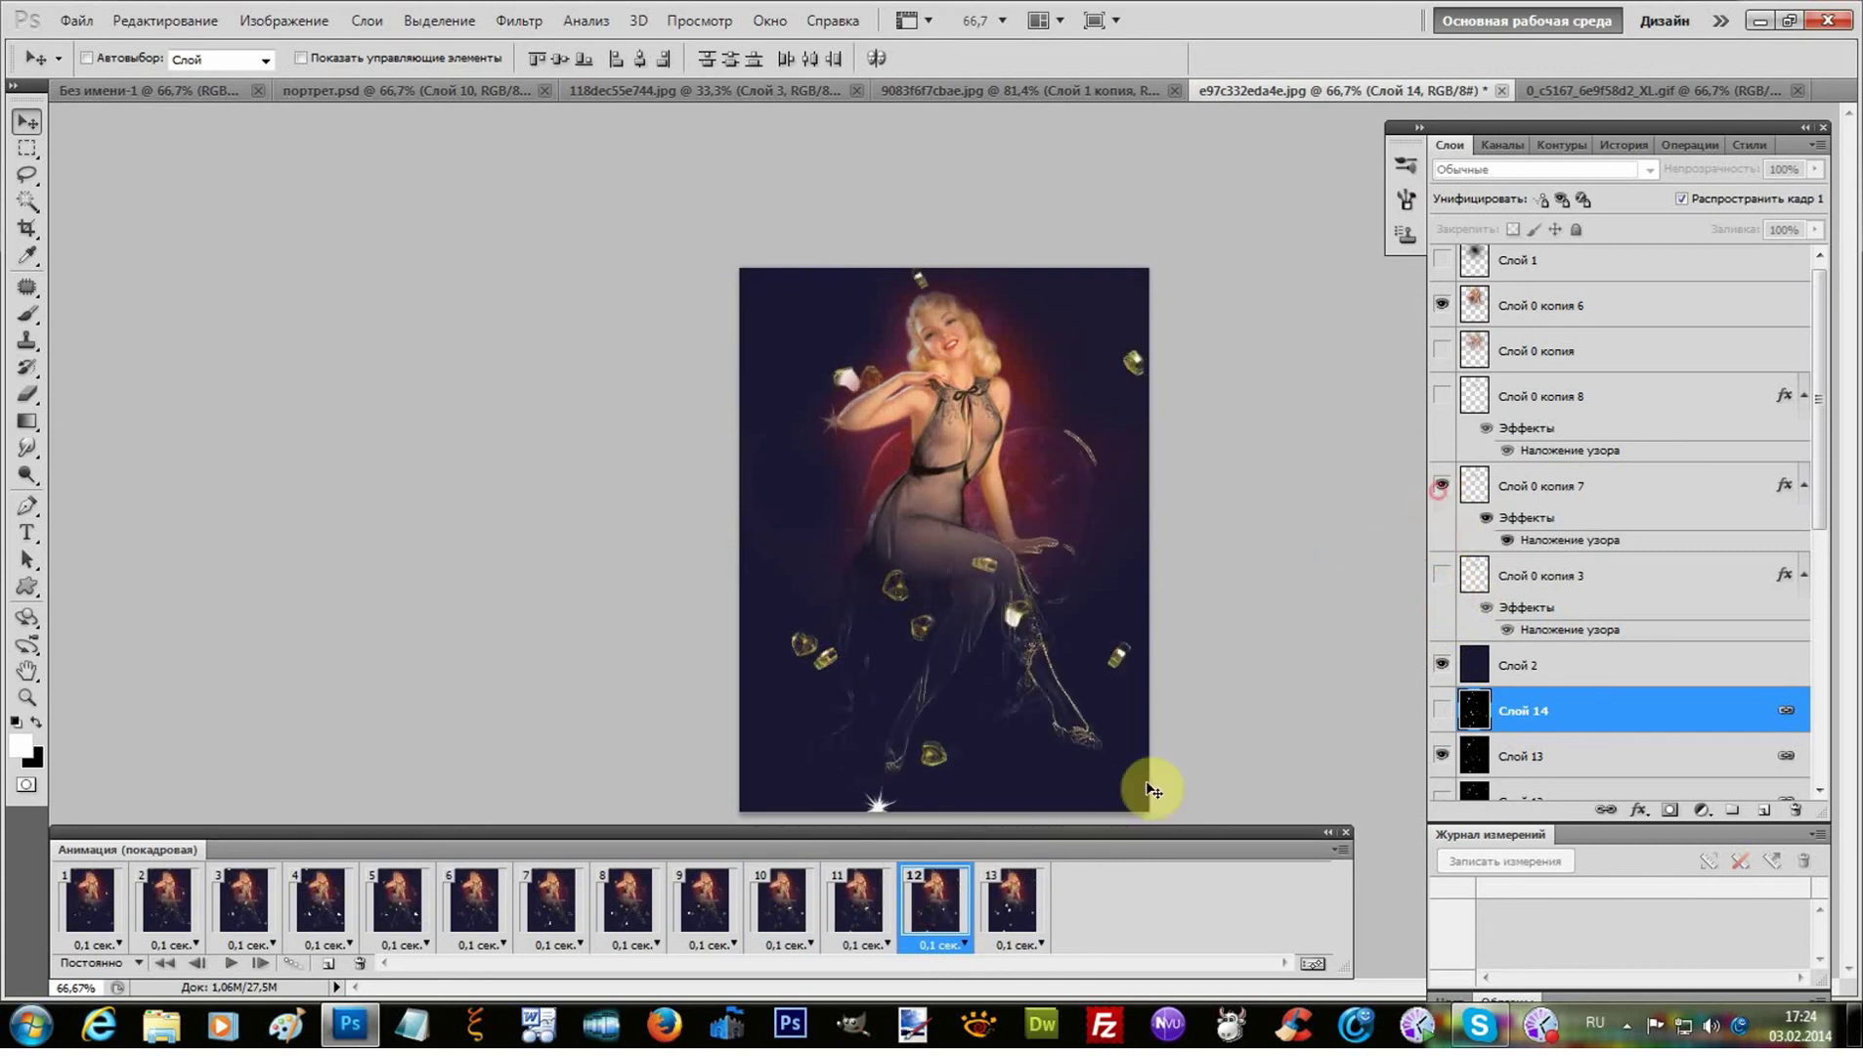
pyautogui.click(1010, 894)
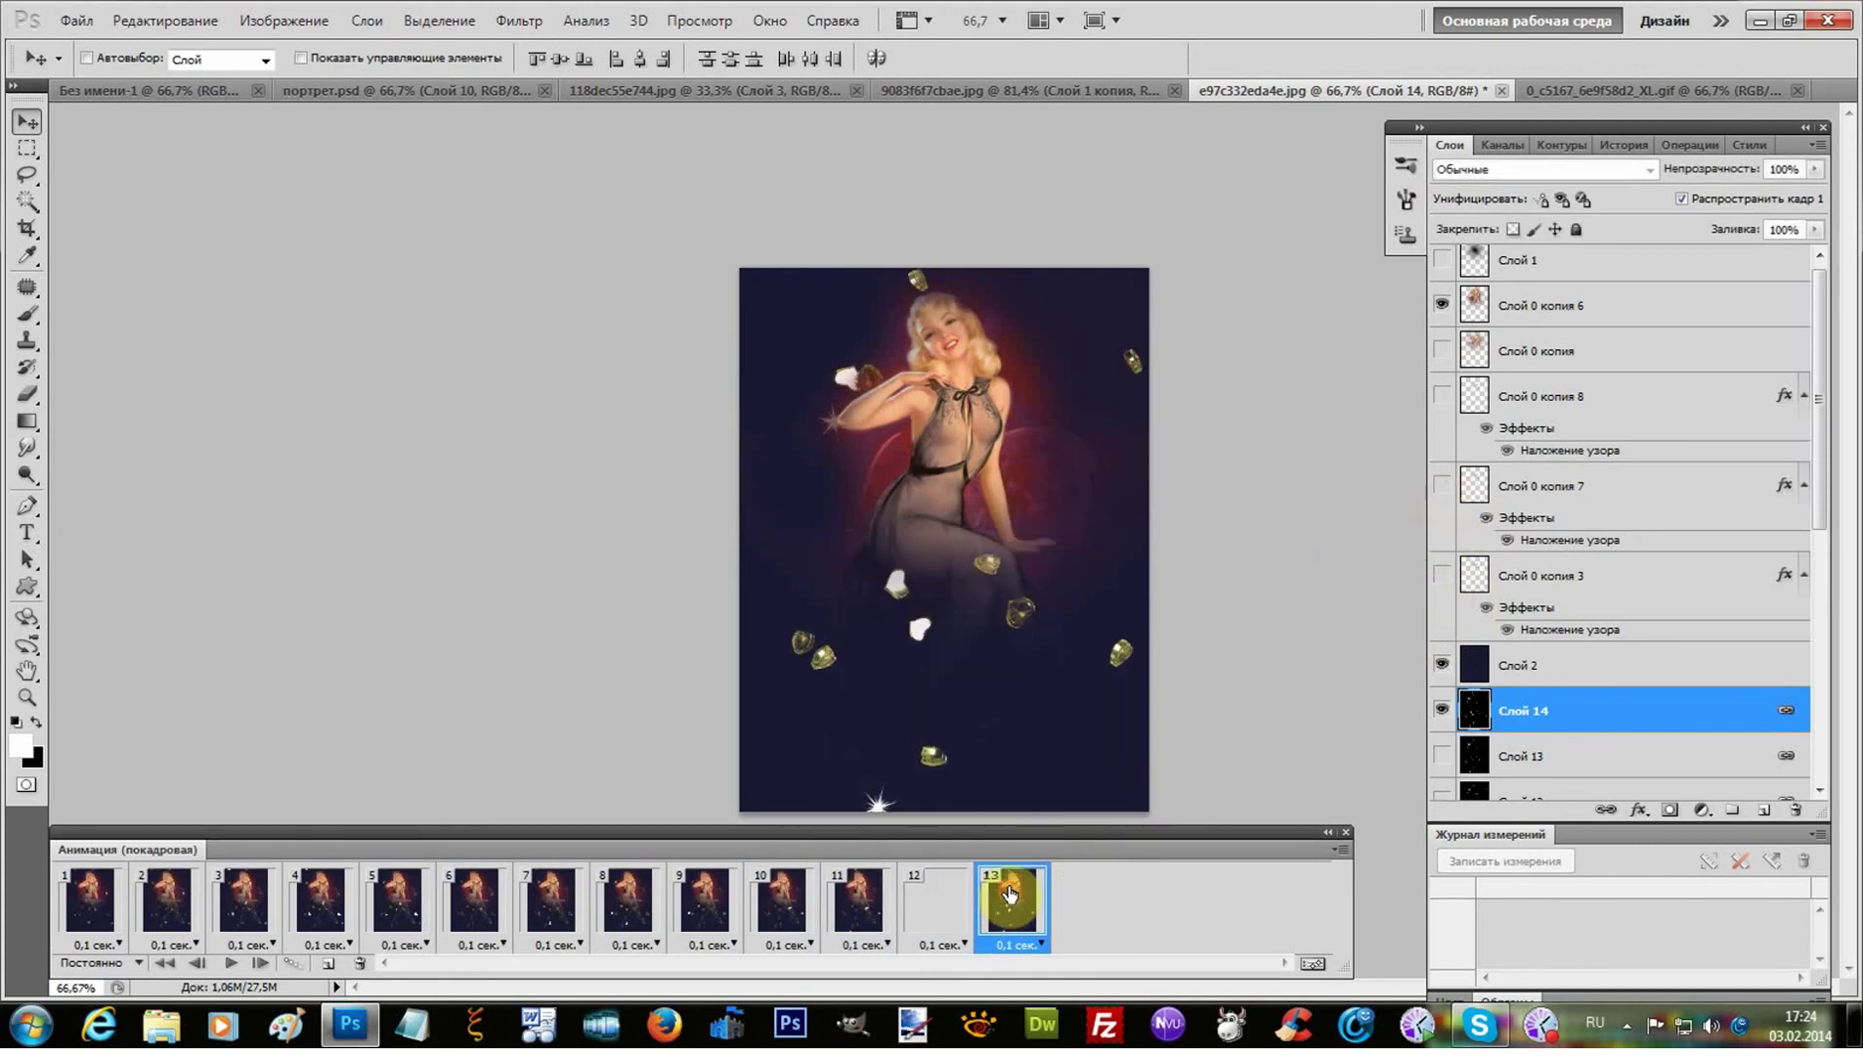
pyautogui.click(1443, 396)
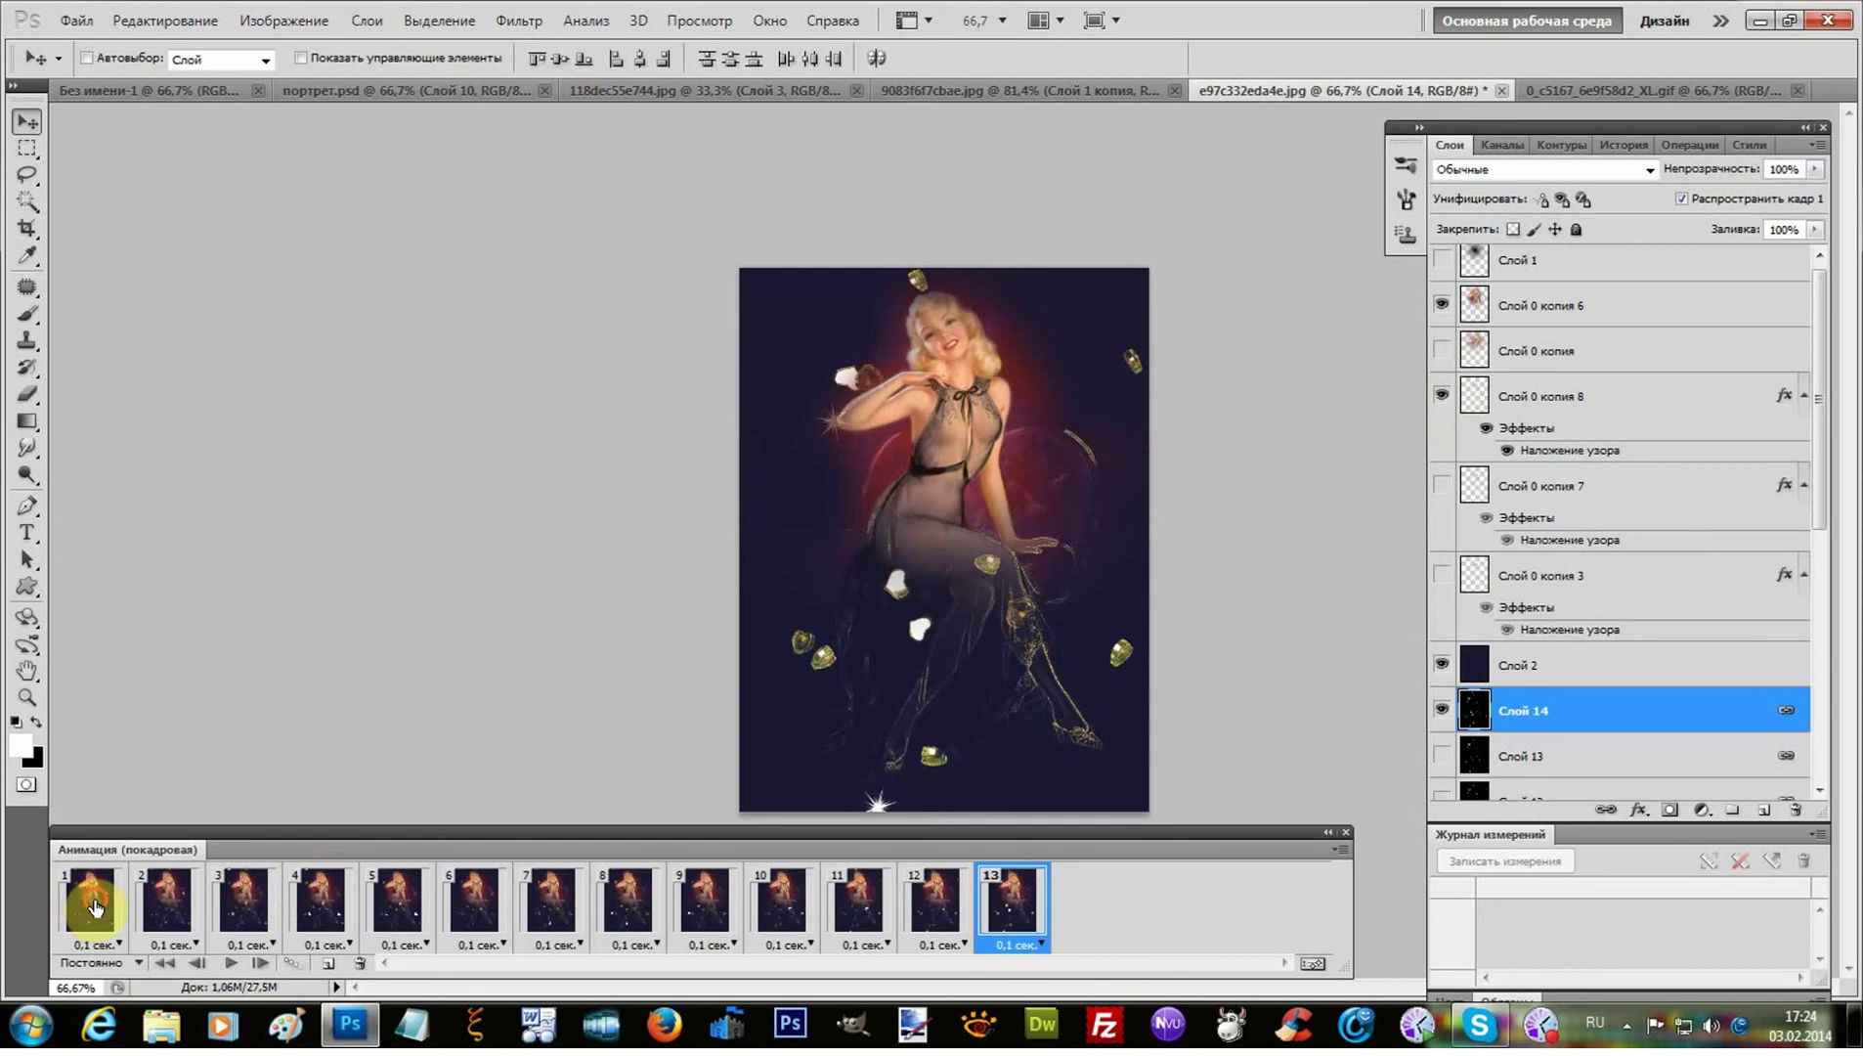
# - Delete the first frame, which has no glitter layer, and preview the animation
pyautogui.click(83, 892)
pyautogui.click(364, 968)
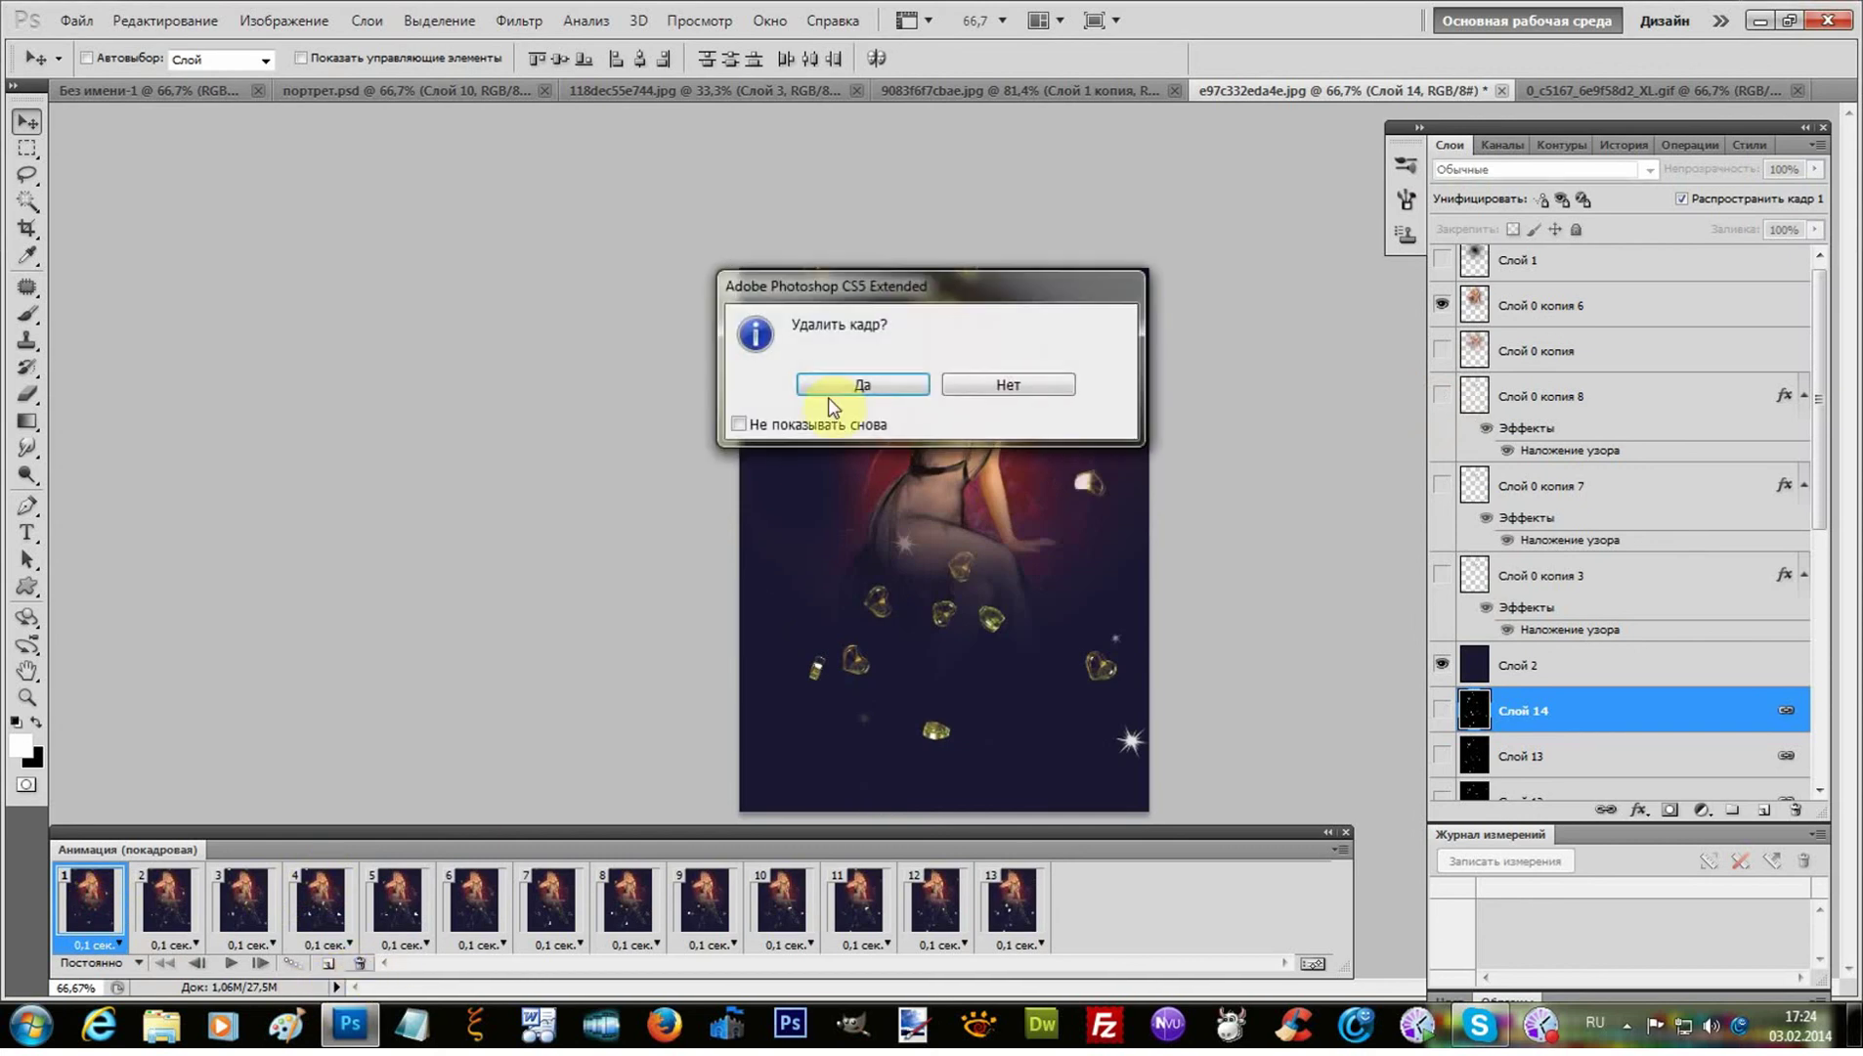
pyautogui.click(832, 385)
pyautogui.click(231, 964)
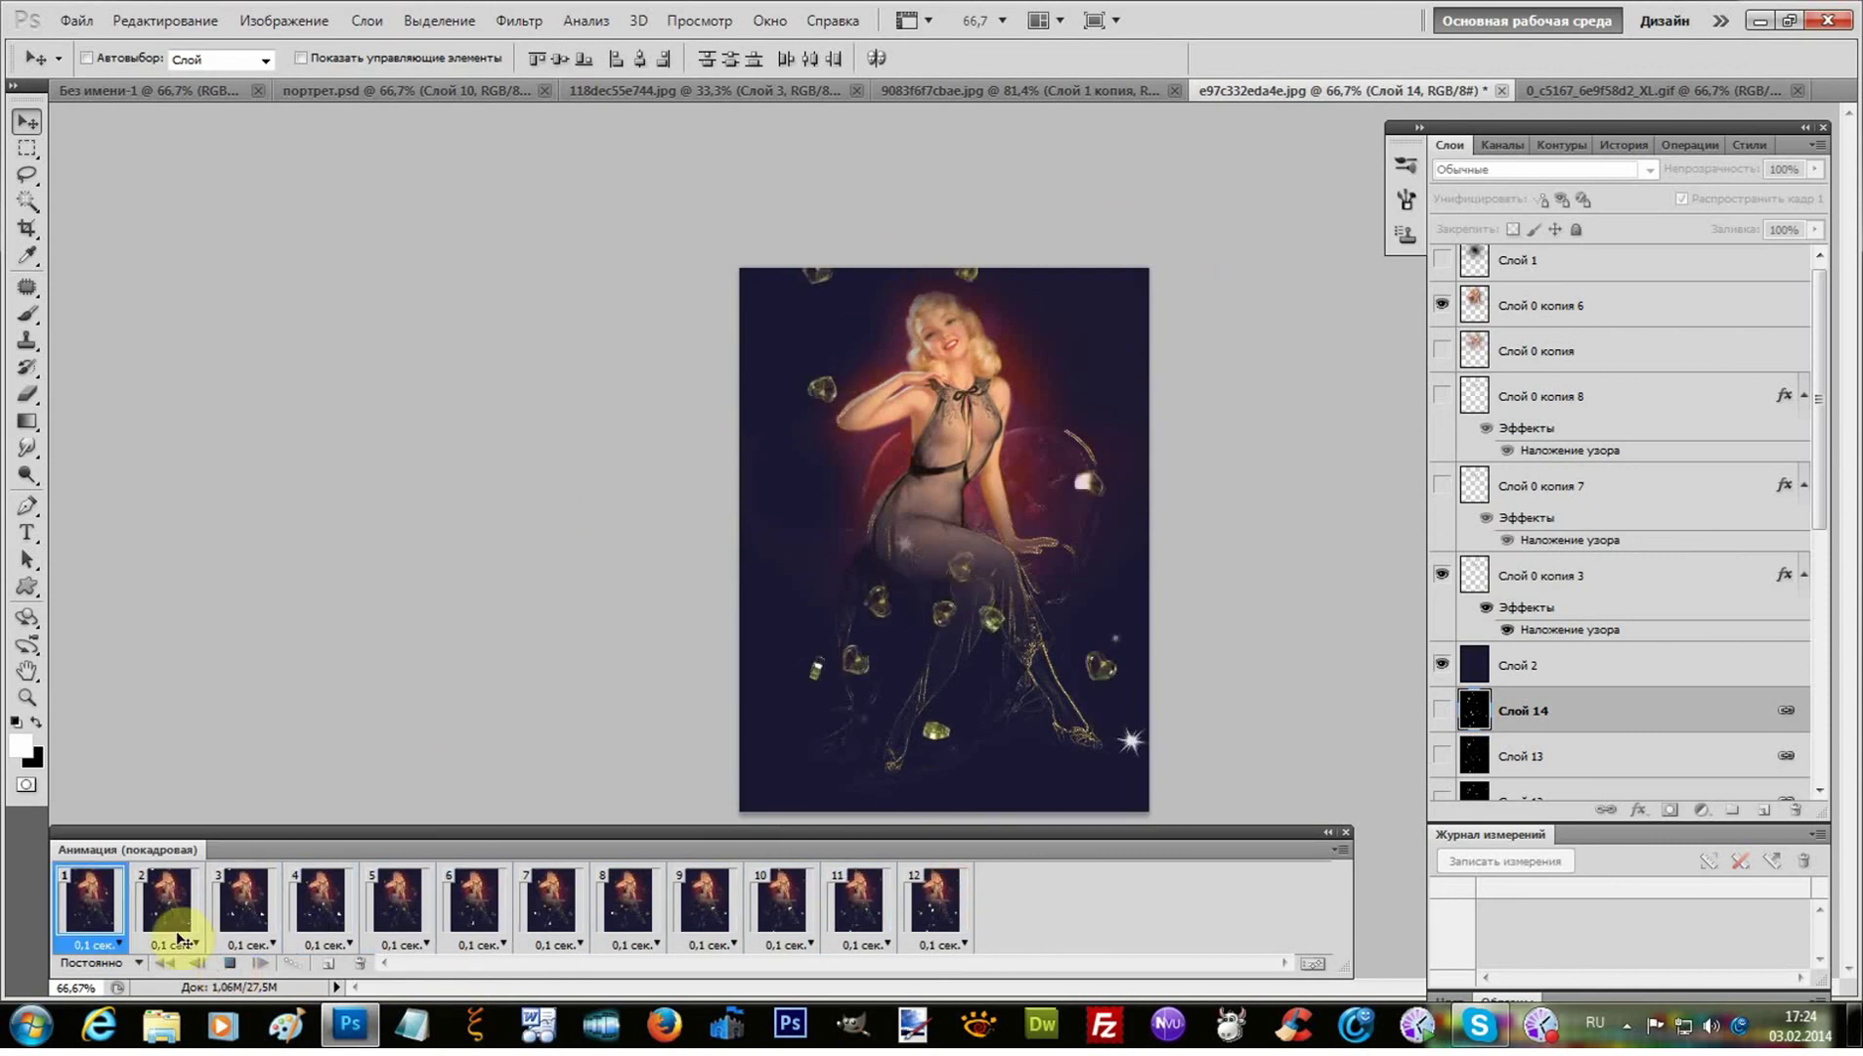
pyautogui.click(79, 904)
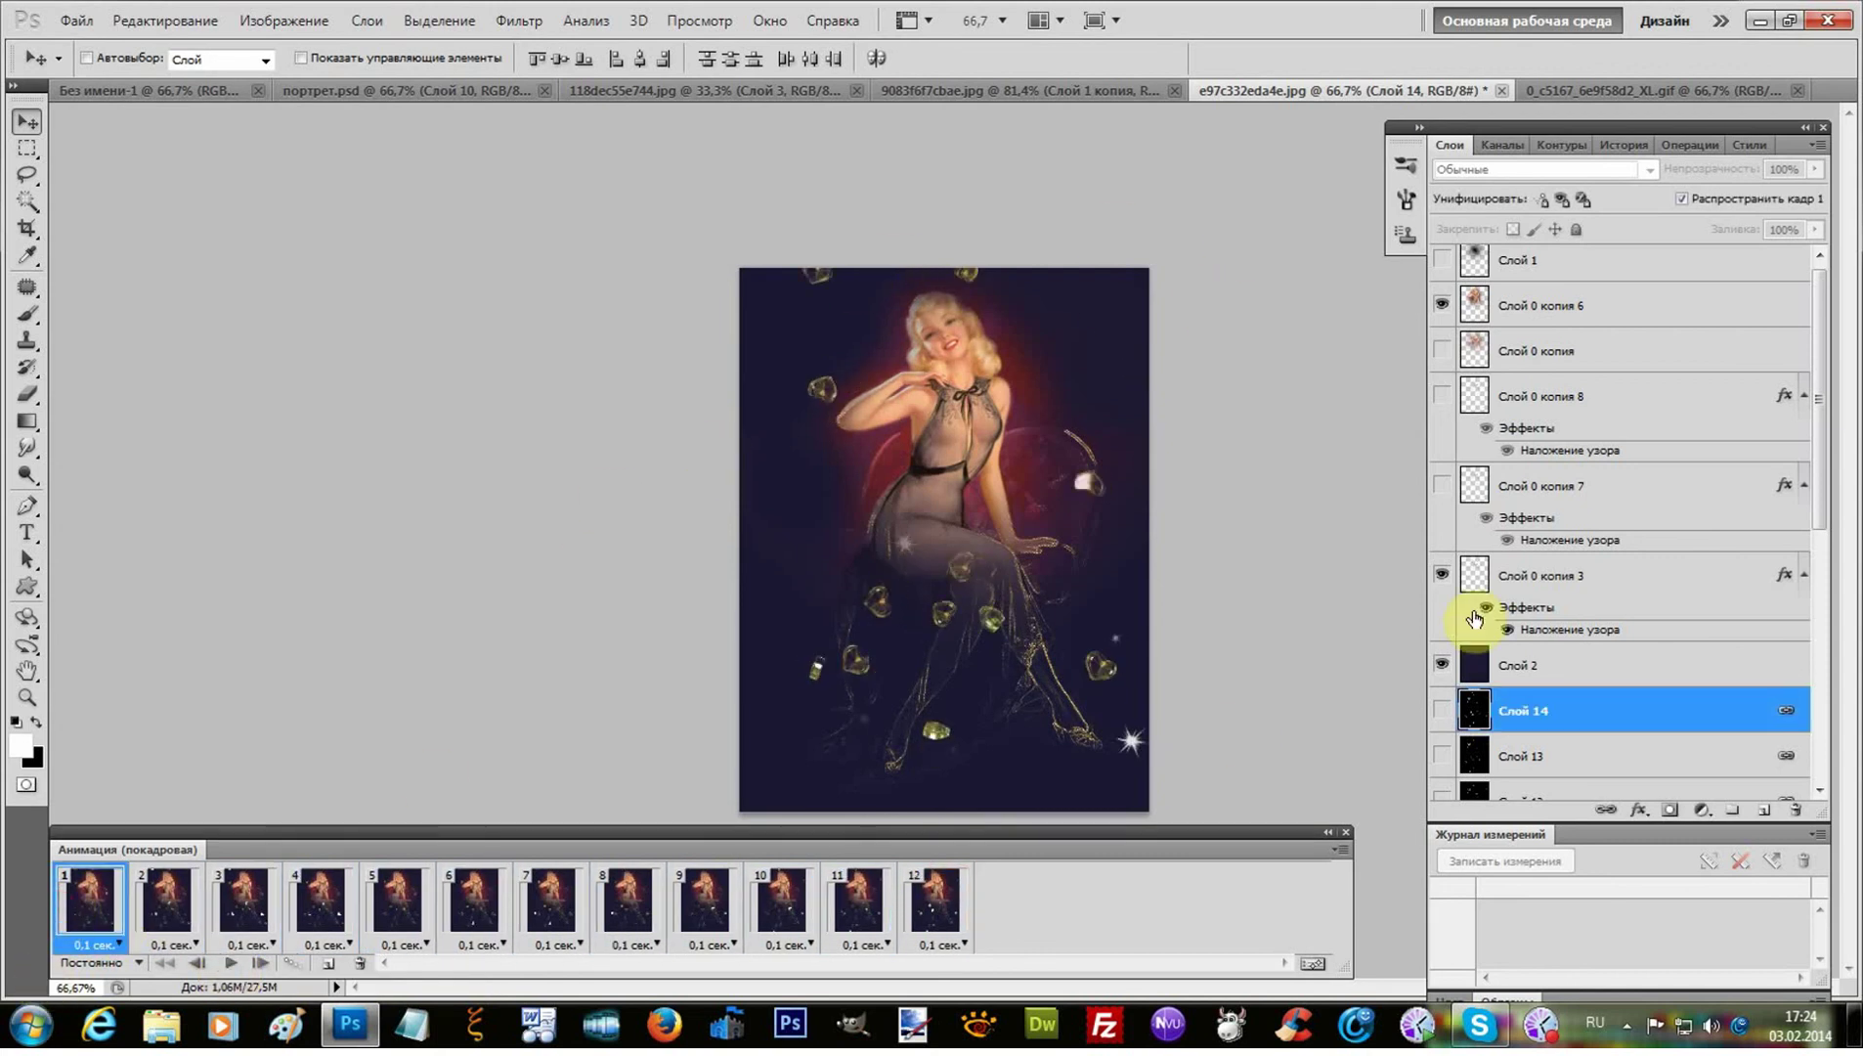
# - Place a duplicate of the navy layer Слой 2 at the top of the layer stack with the Обычные blending mode
pyautogui.click(1520, 663)
pyautogui.rightClick(1521, 663)
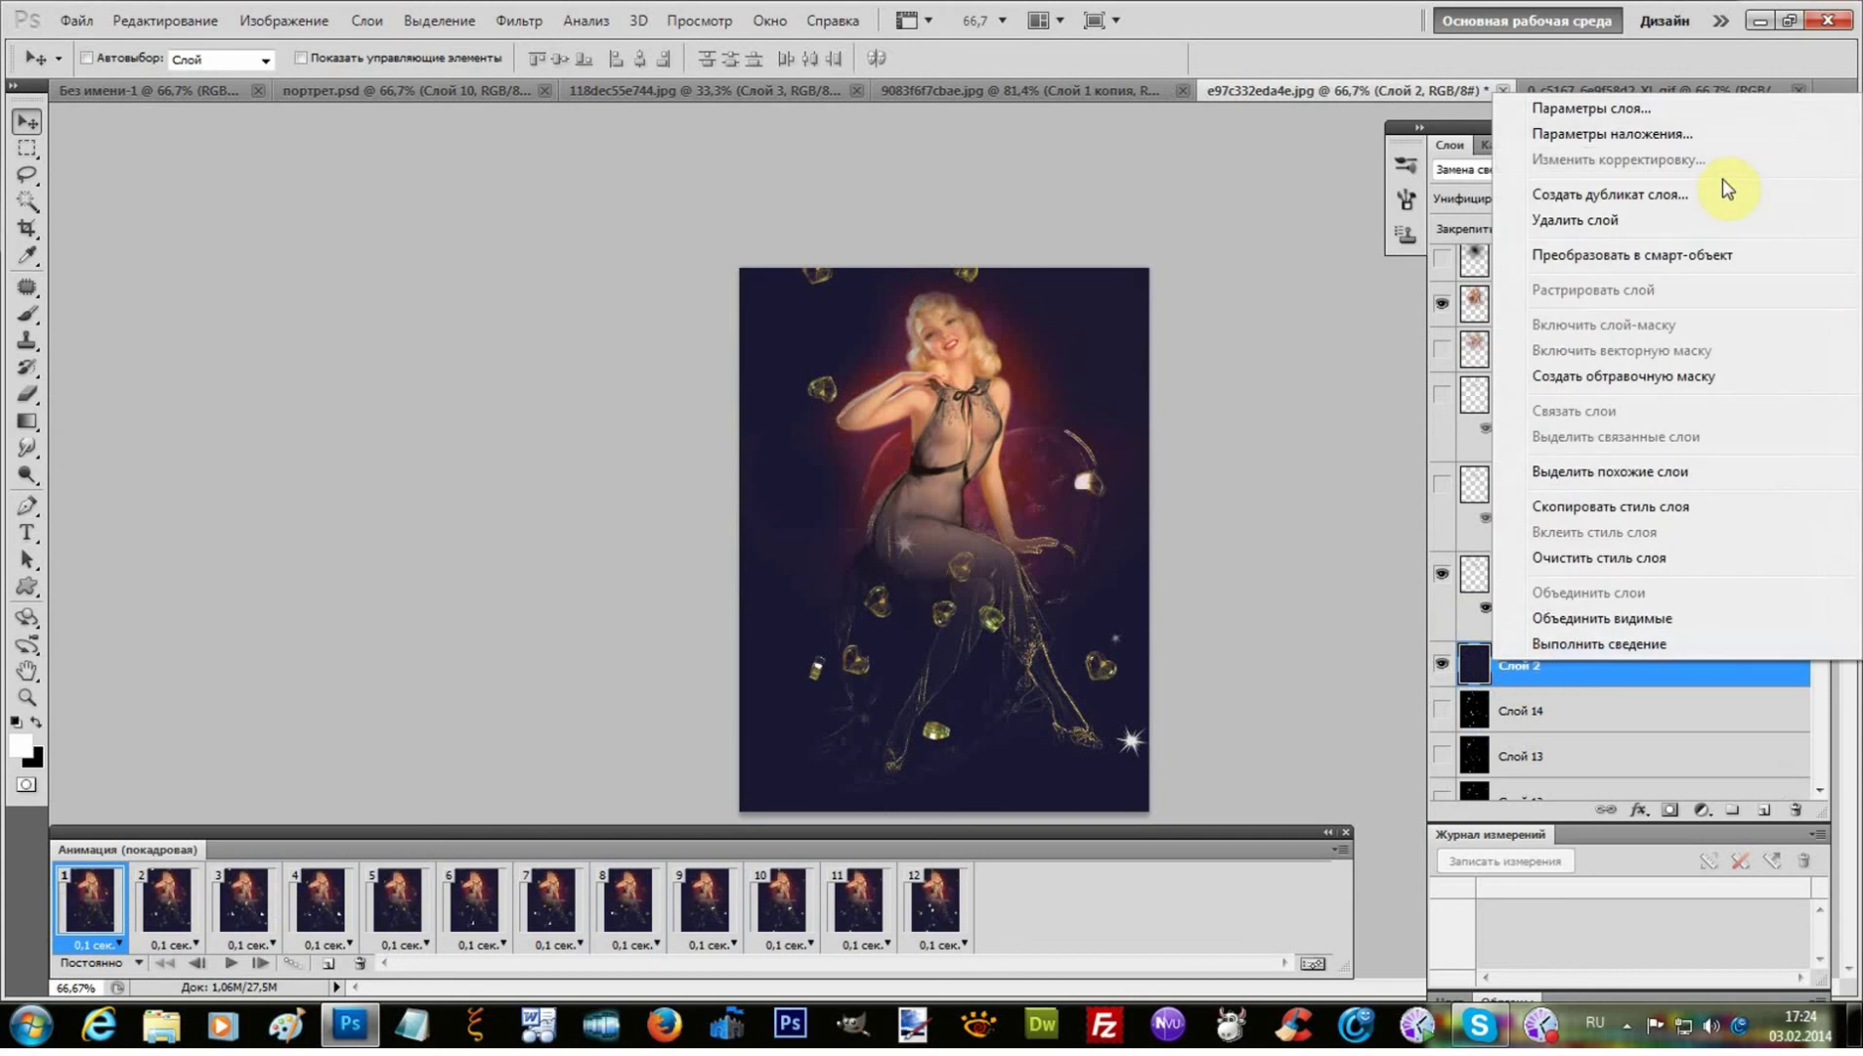
pyautogui.click(1669, 201)
pyautogui.click(1153, 313)
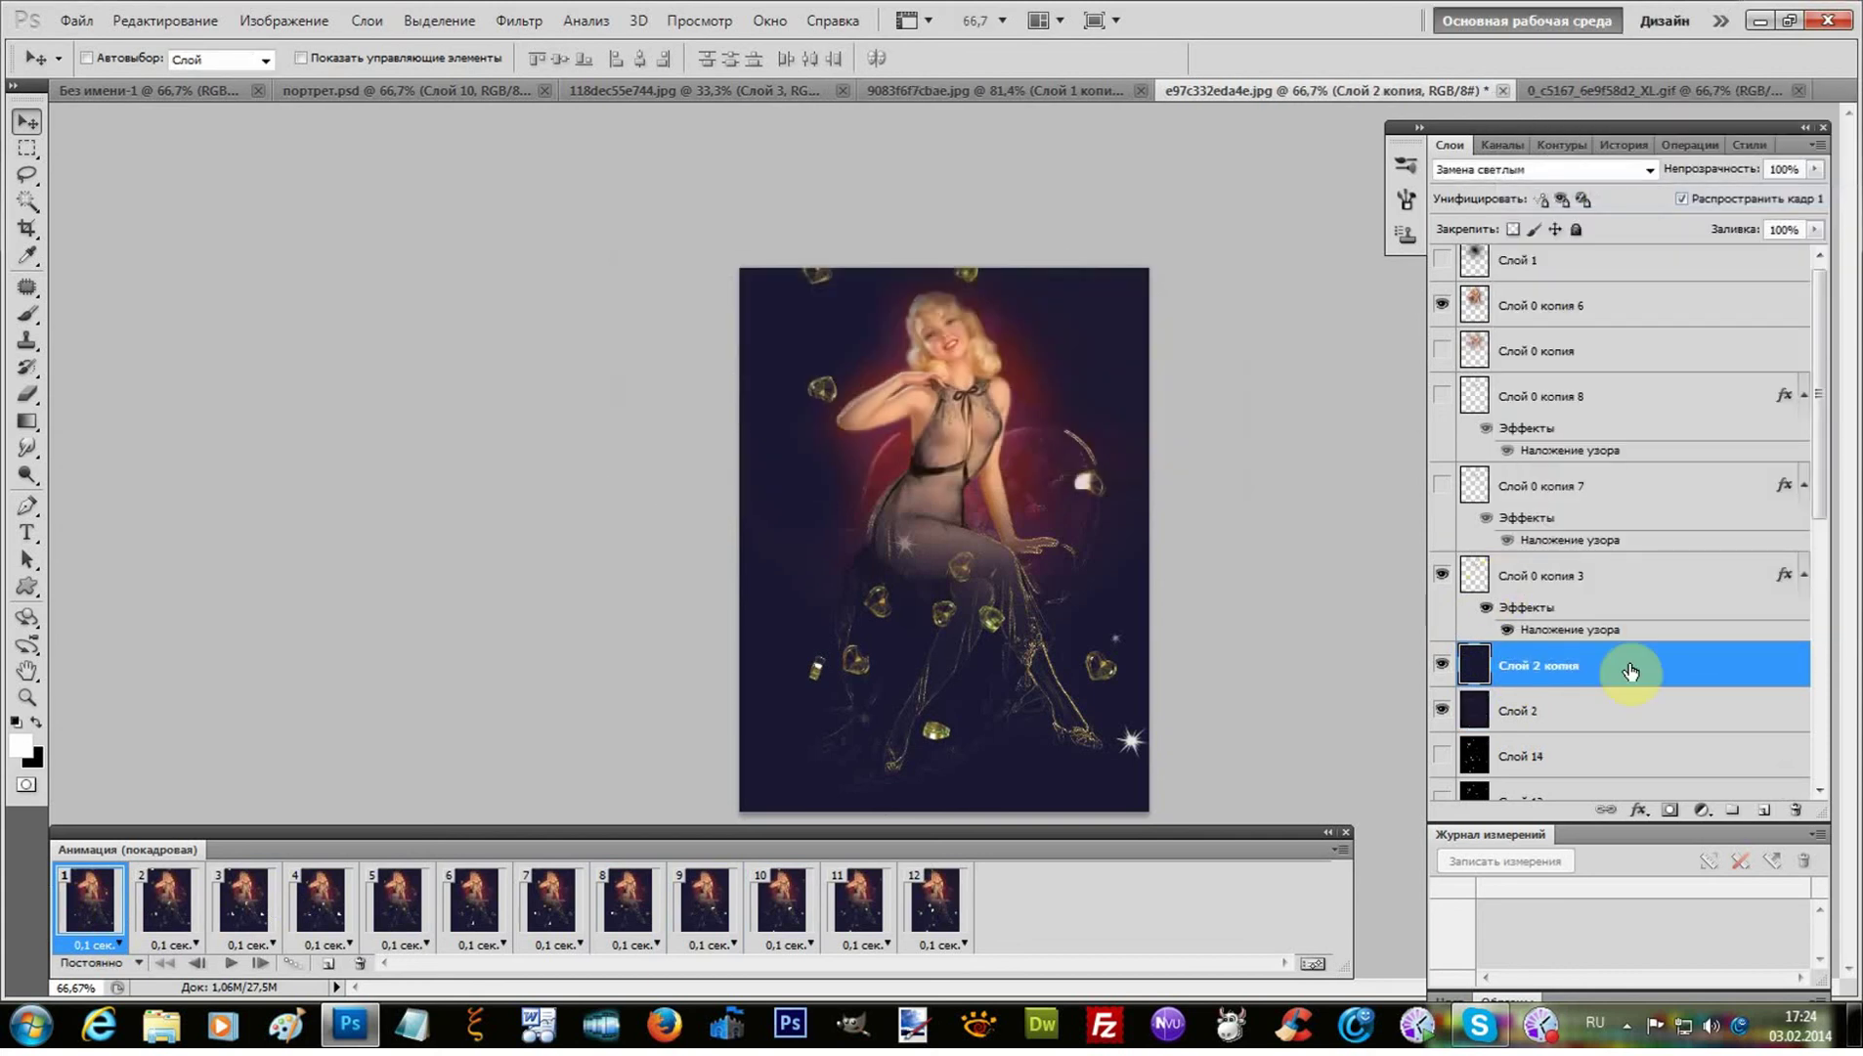
pyautogui.moveTo(1670, 667); pyautogui.dragTo(1622, 257)
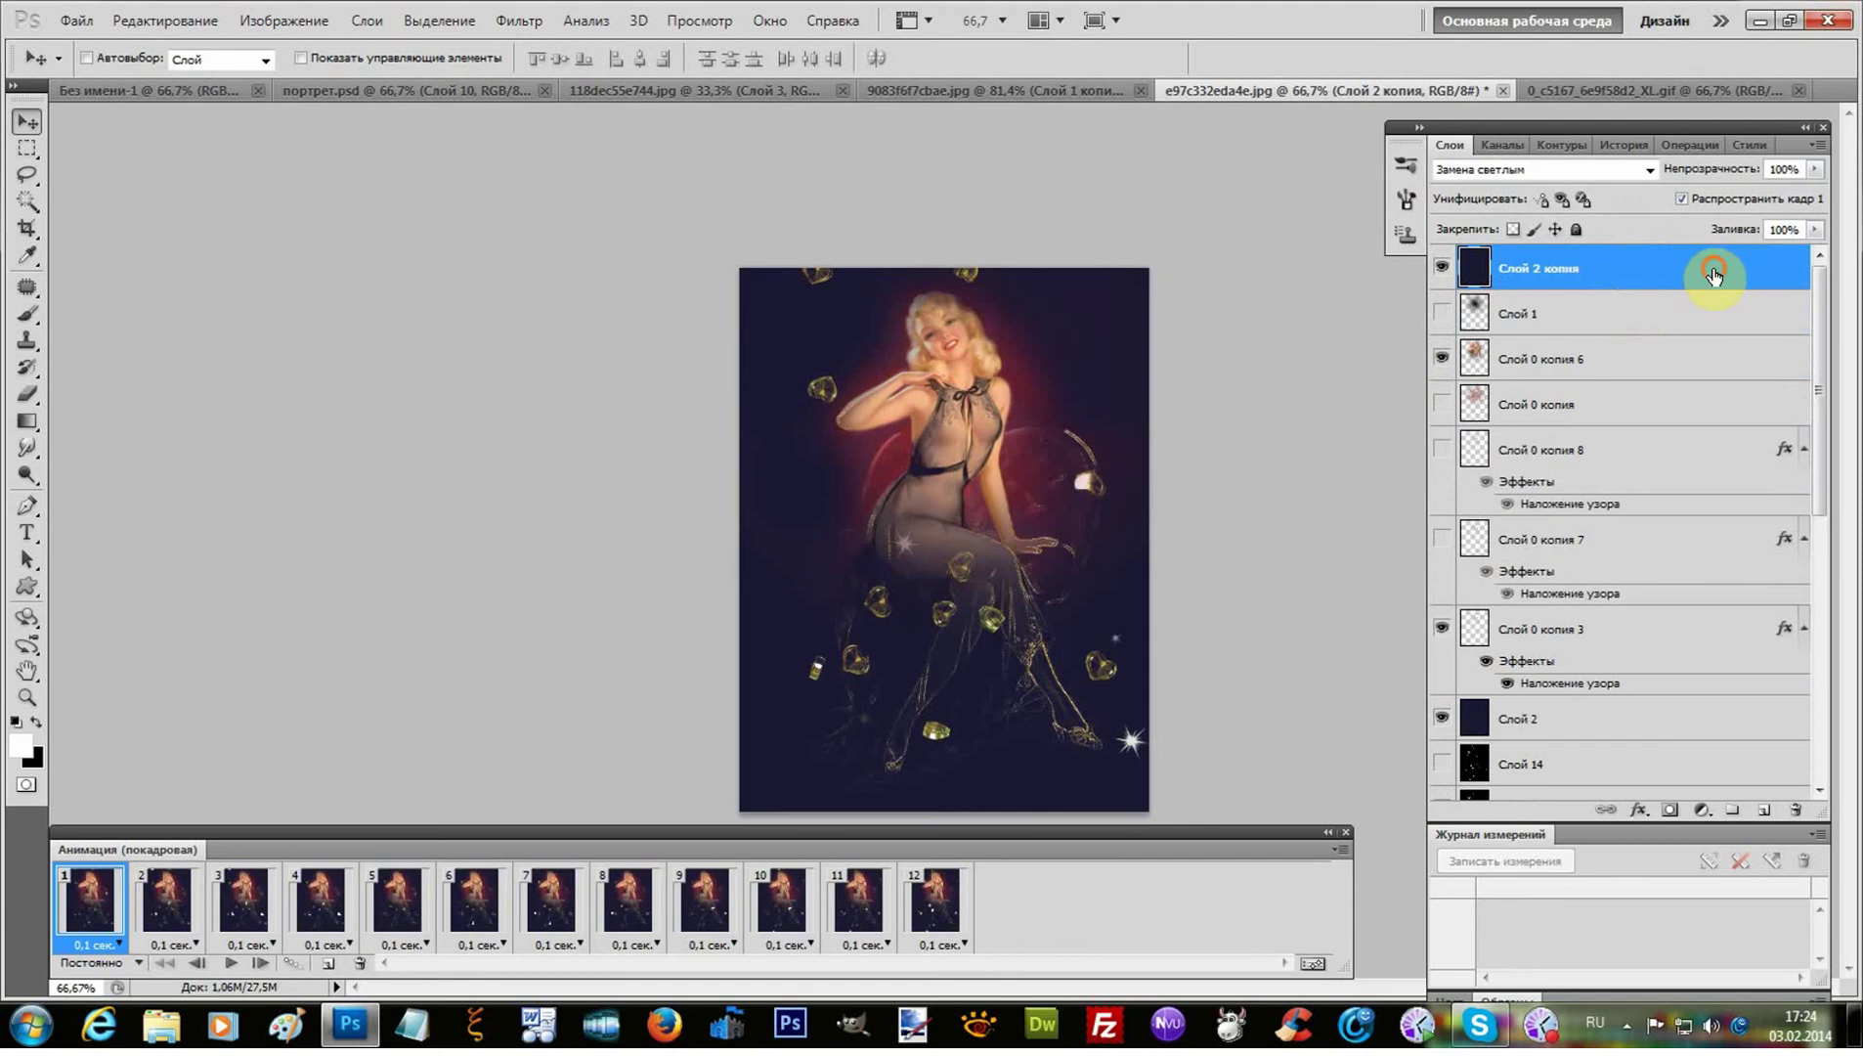
pyautogui.click(1649, 170)
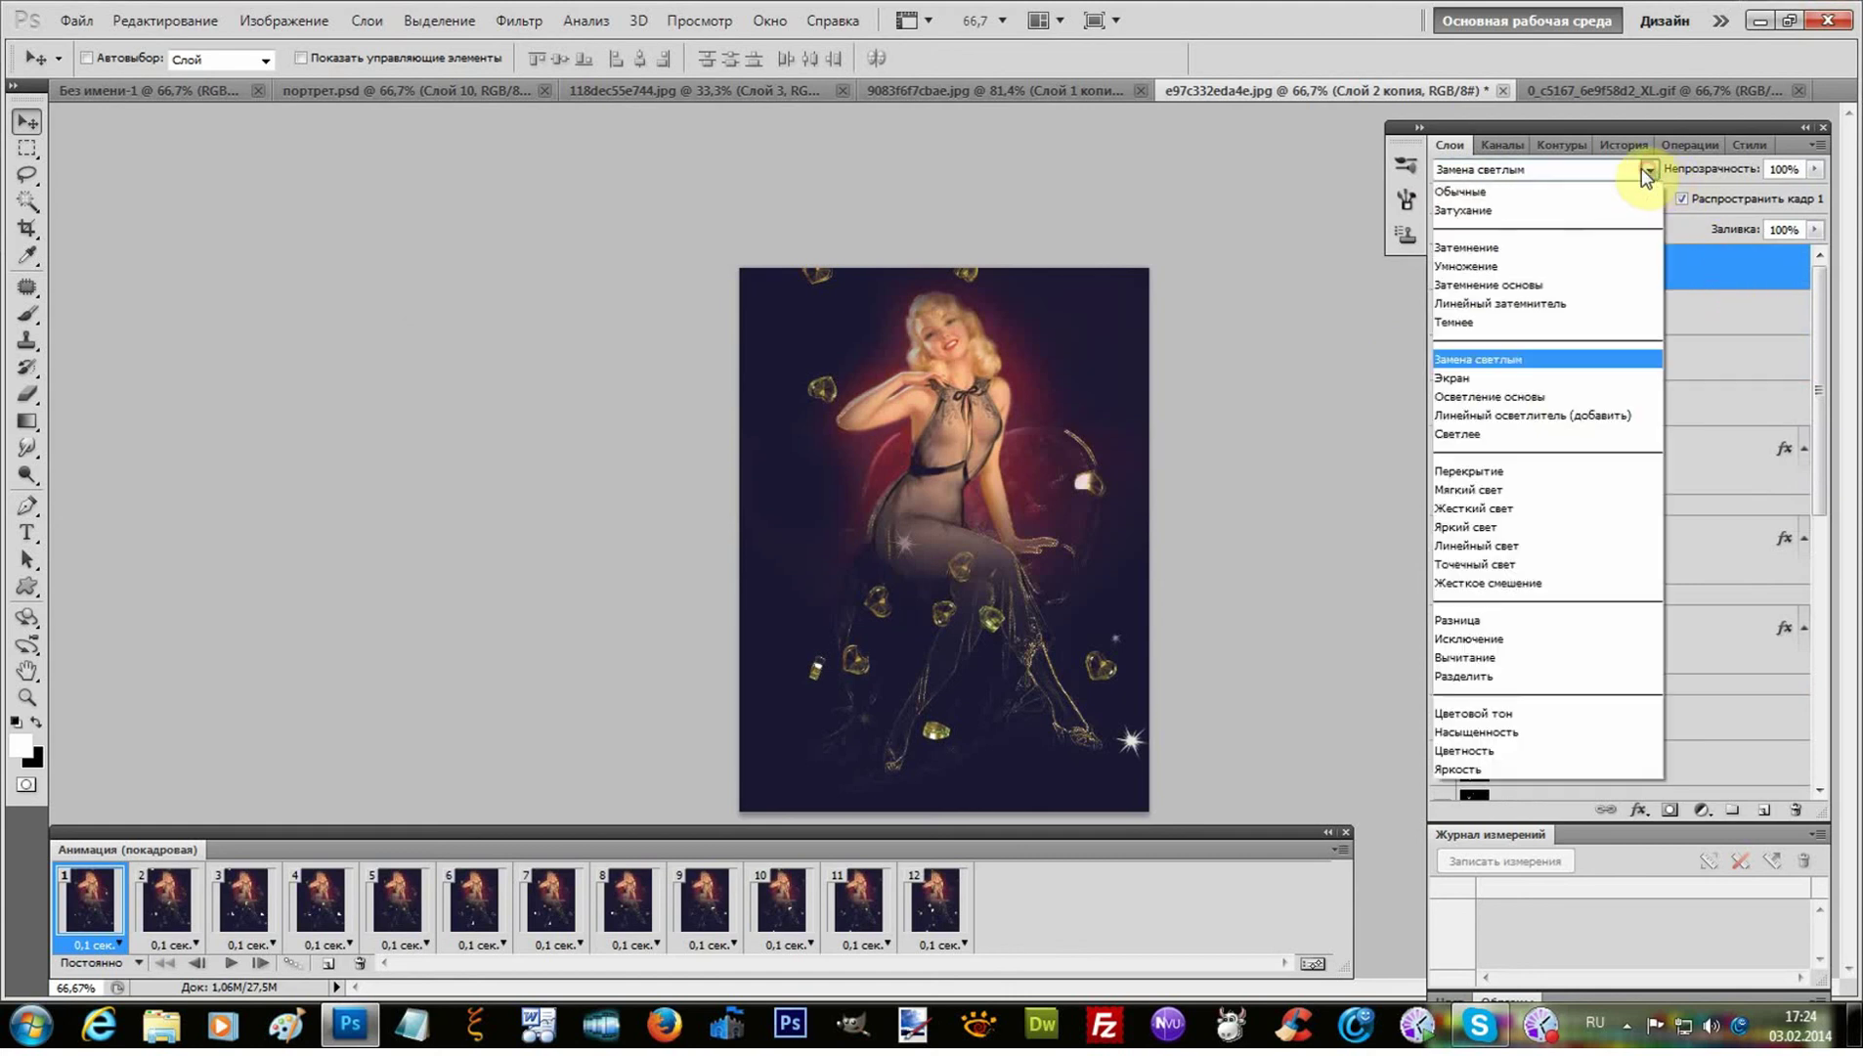
pyautogui.click(1574, 185)
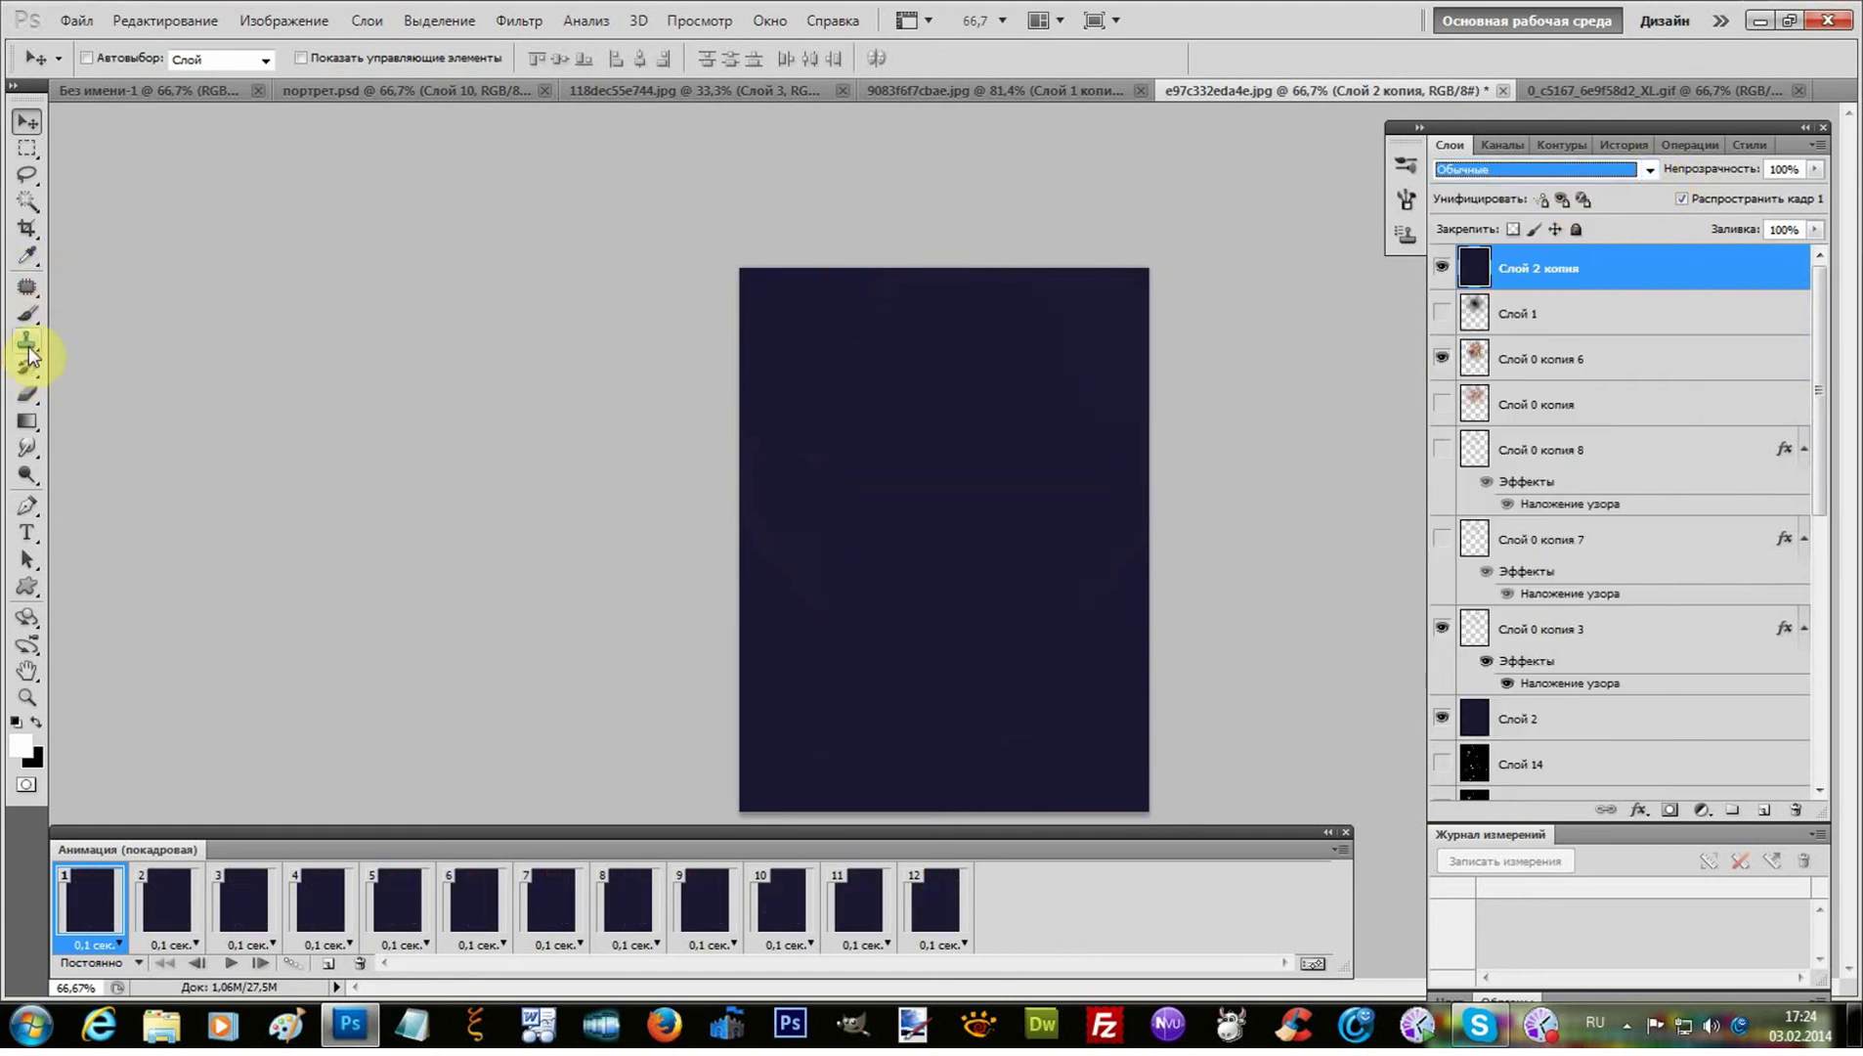
# - Erase the middle of Слой 2 копия over the woman using the Eraser at 100% opacity, and play the animation
pyautogui.click(27, 395)
pyautogui.click(461, 58)
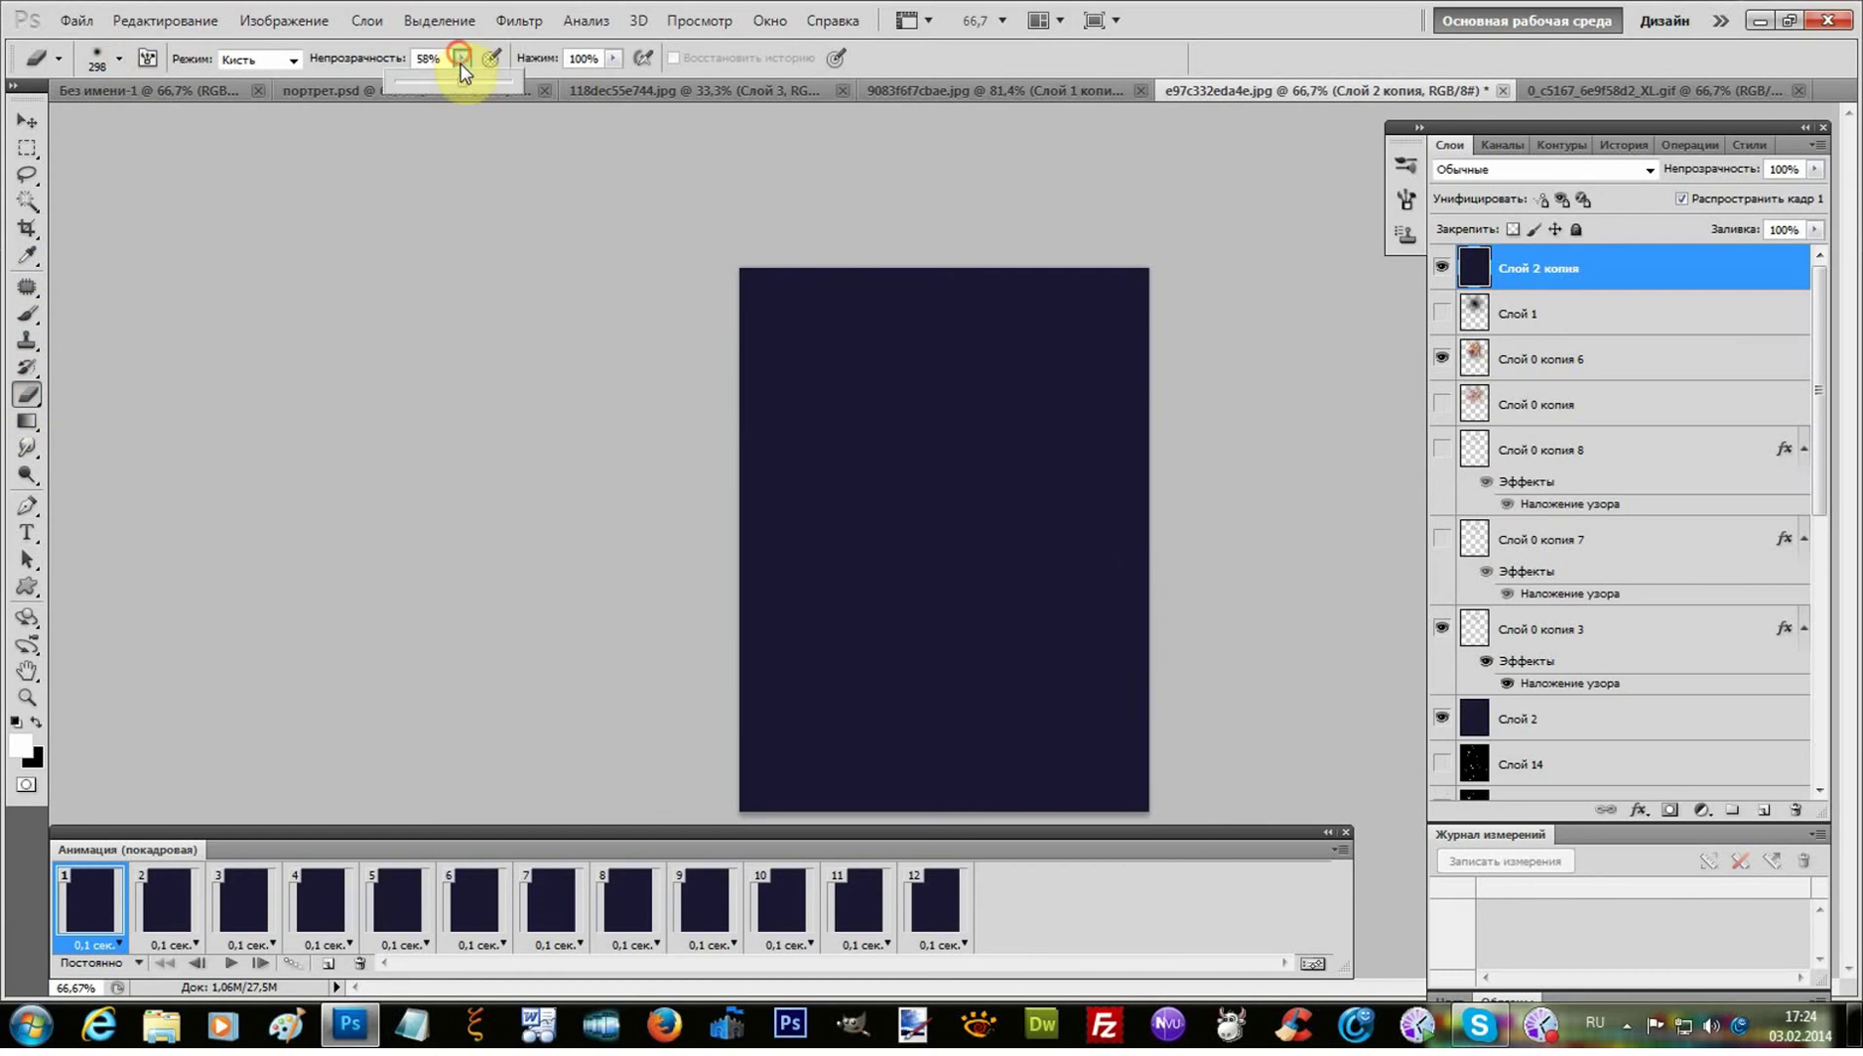
pyautogui.moveTo(941, 504)
pyautogui.mouseDown()
pyautogui.moveTo(879, 586)
pyautogui.moveTo(947, 540)
pyautogui.moveTo(966, 431)
pyautogui.moveTo(953, 393)
pyautogui.moveTo(927, 393)
pyautogui.moveTo(906, 409)
pyautogui.moveTo(967, 501)
pyautogui.moveTo(983, 466)
pyautogui.moveTo(988, 543)
pyautogui.moveTo(943, 633)
pyautogui.moveTo(882, 427)
pyautogui.moveTo(960, 581)
pyautogui.moveTo(949, 662)
pyautogui.moveTo(972, 675)
pyautogui.moveTo(997, 511)
pyautogui.moveTo(877, 660)
pyautogui.moveTo(1017, 686)
pyautogui.mouseUp()
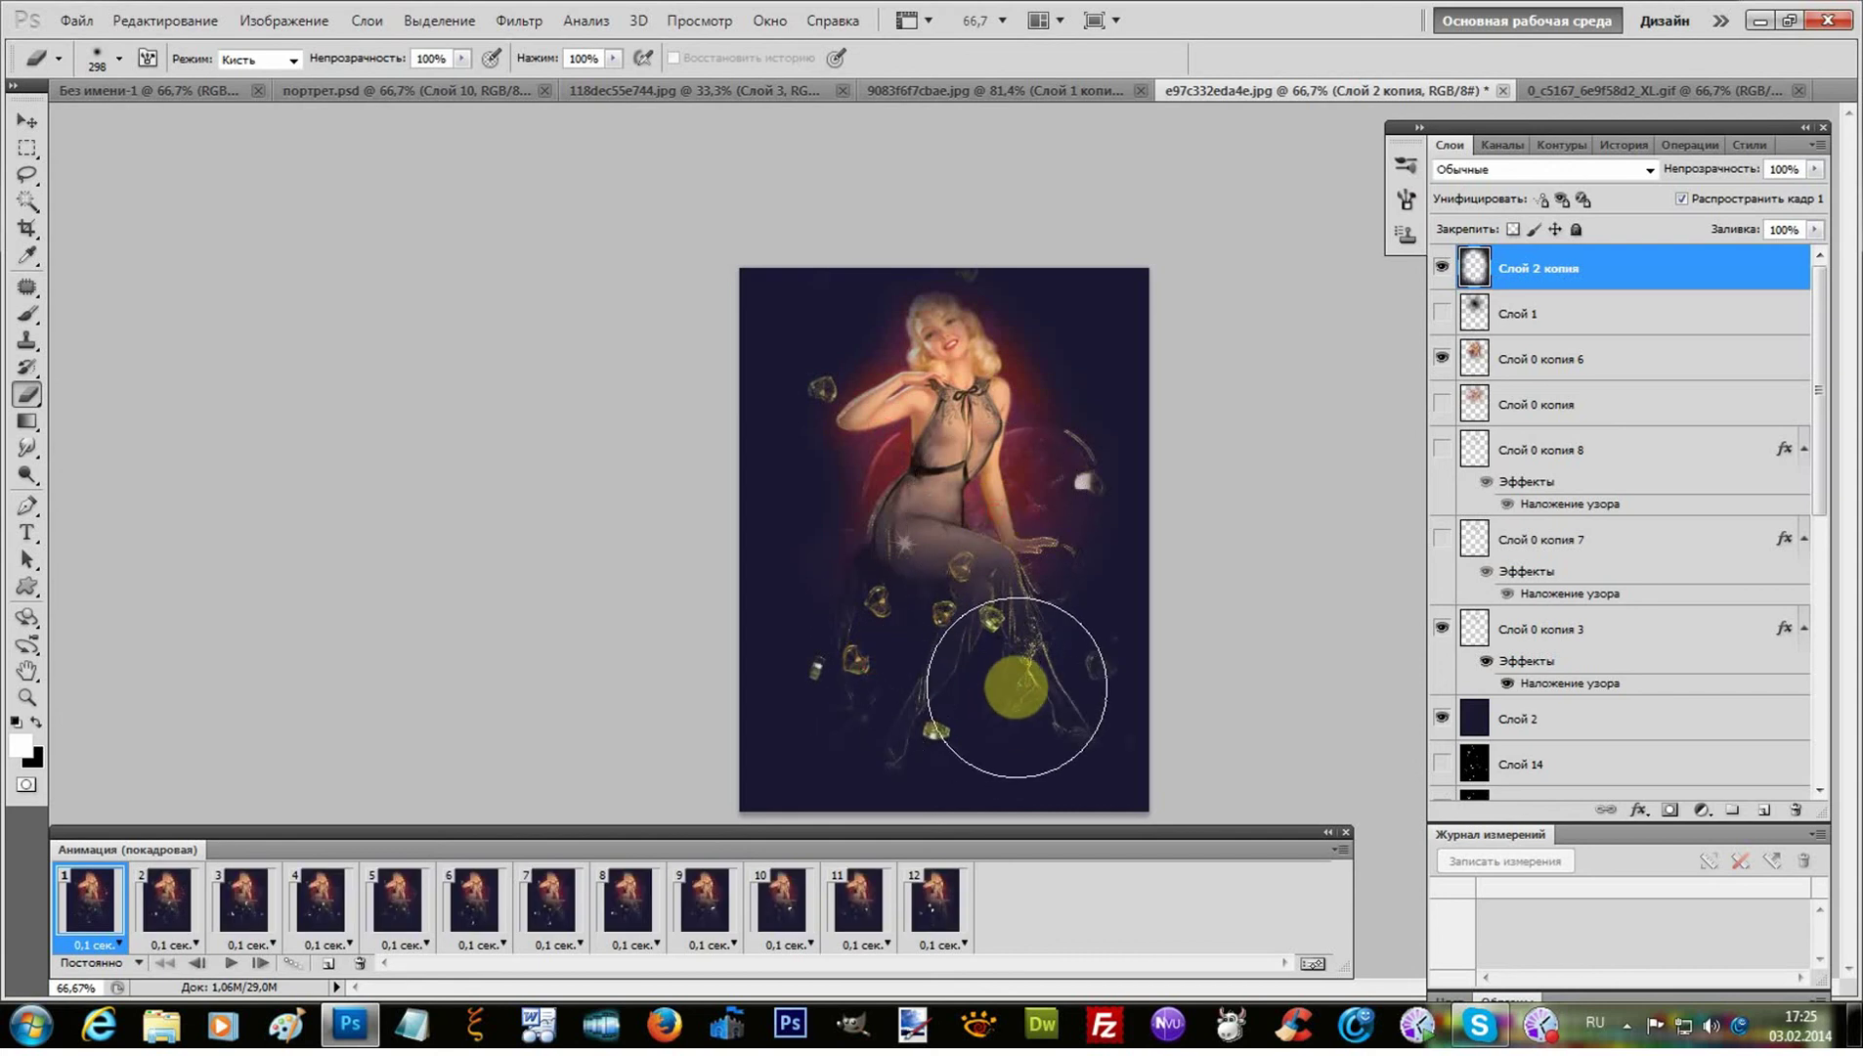
pyautogui.click(230, 964)
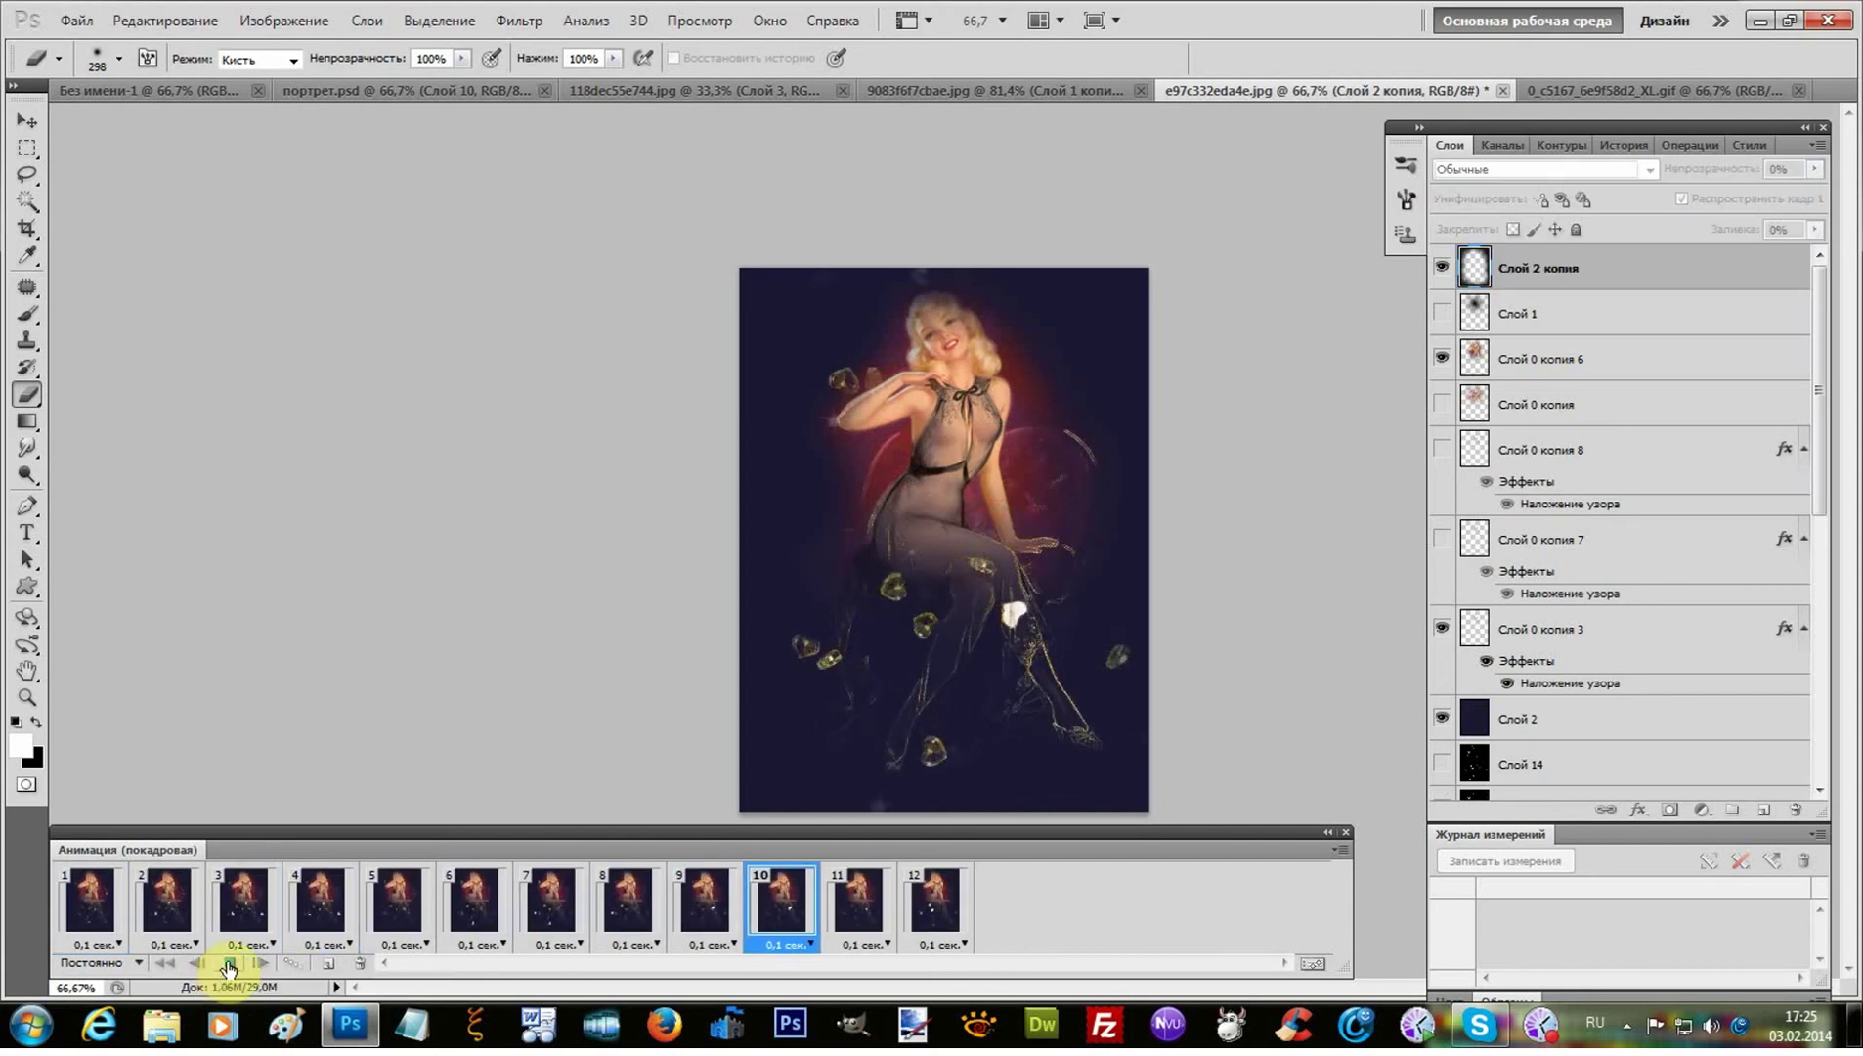